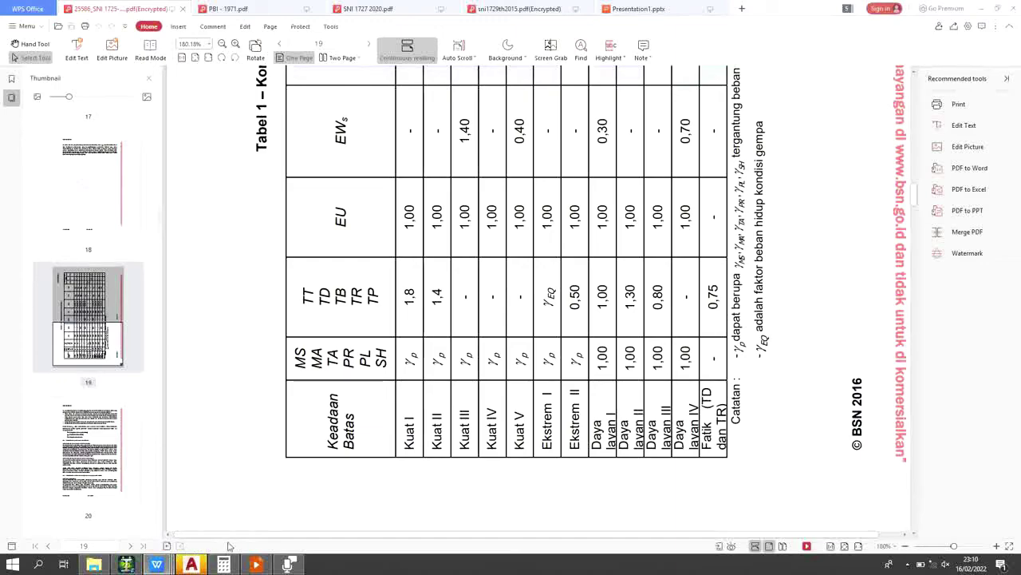
# Step: Switch to STAAD.Pro and delete the definitions of load combinations 14 and 15 from the girder model's input file in the editor
pyautogui.click(126, 565)
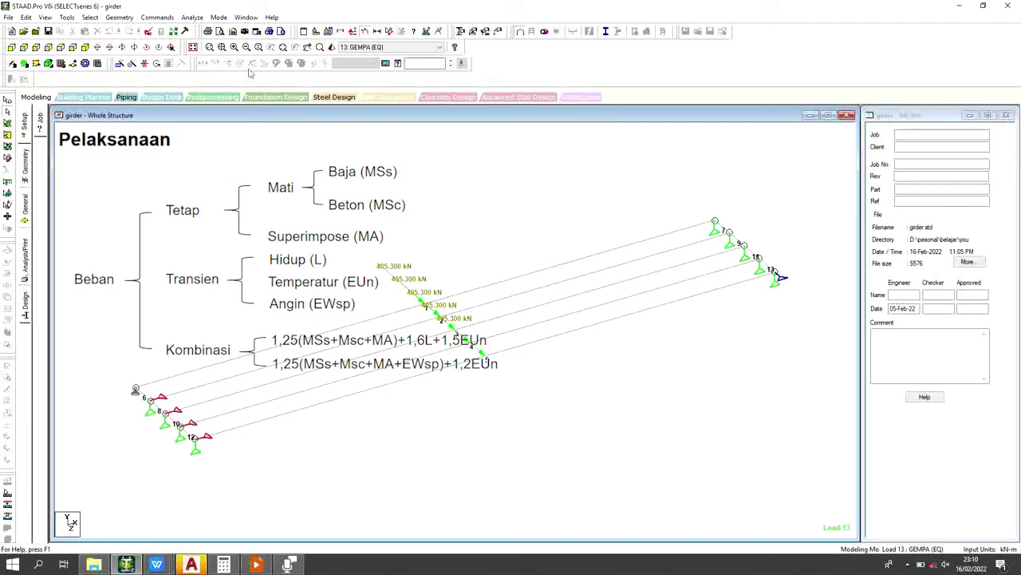
pyautogui.click(149, 32)
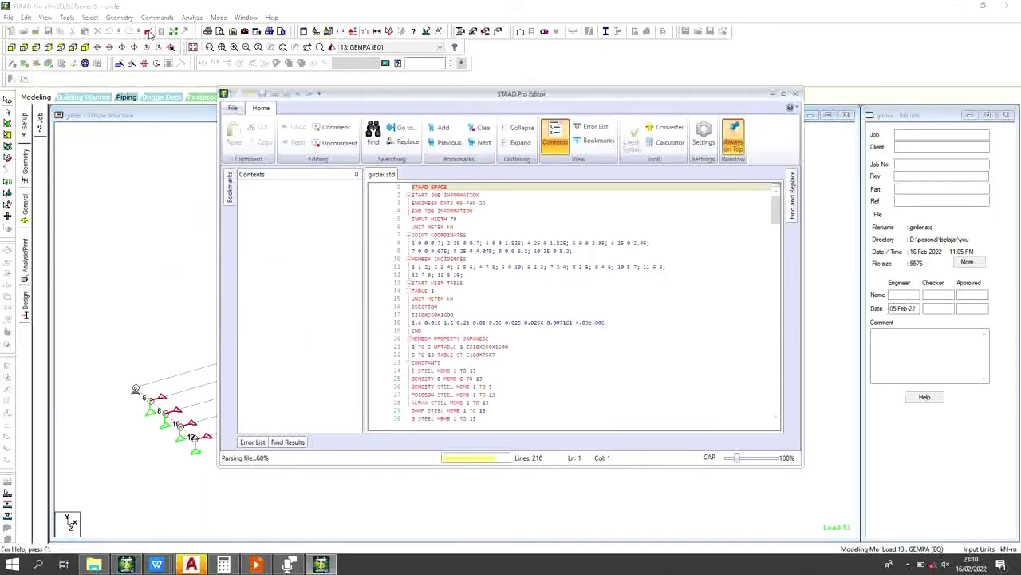
pyautogui.moveTo(778, 207); pyautogui.dragTo(776, 399)
pyautogui.click(561, 375)
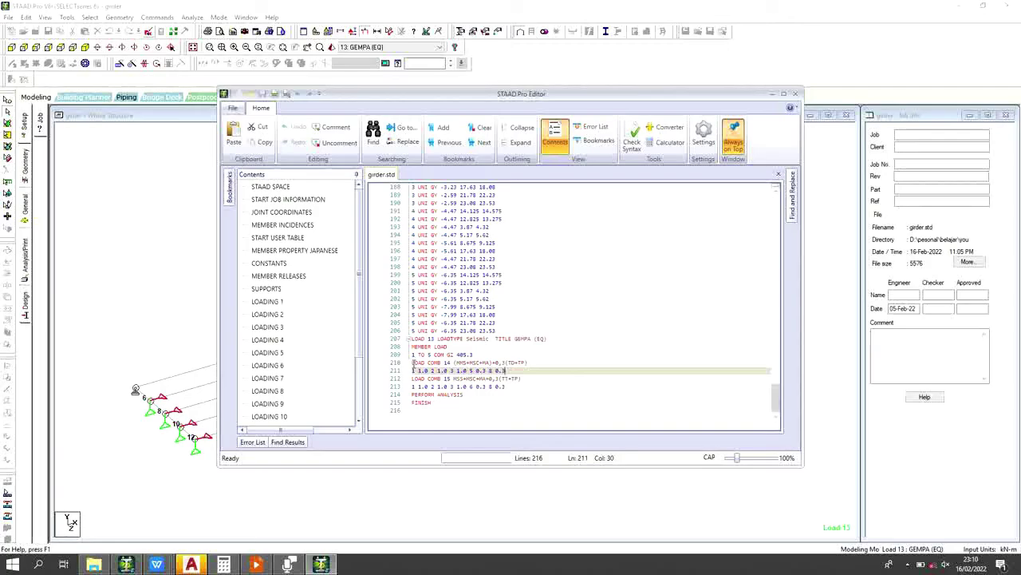
pyautogui.click(413, 363)
pyautogui.moveTo(413, 364); pyautogui.dragTo(554, 390)
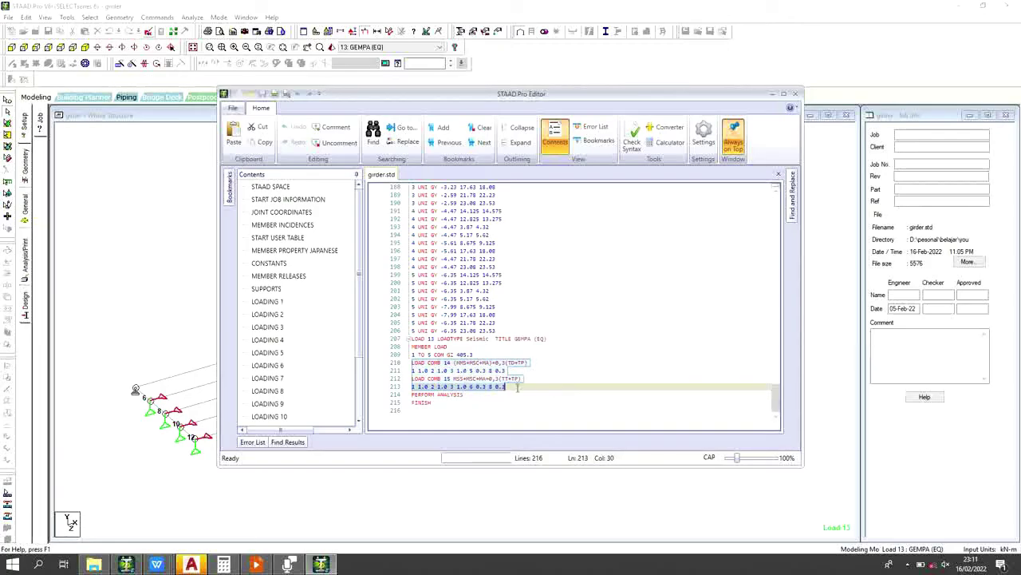
pyautogui.press('Delete')
pyautogui.press('BackSpace')
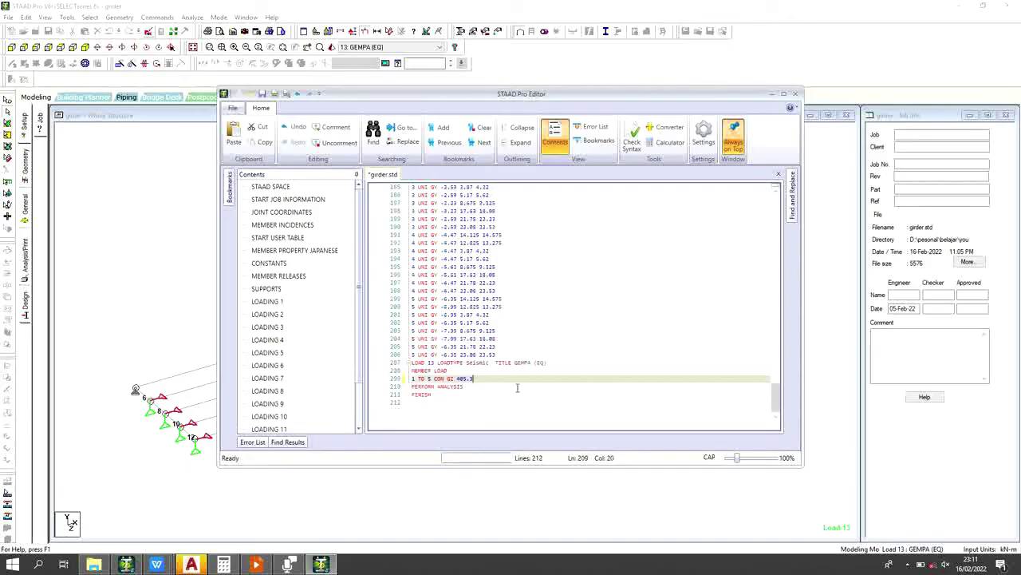
# Step: Comment out the CONSTANTS heading, the E STEEL line and both DENSITY lines in the input file with asterisks
pyautogui.scroll(5, 489, 315)
pyautogui.scroll(7, 489, 315)
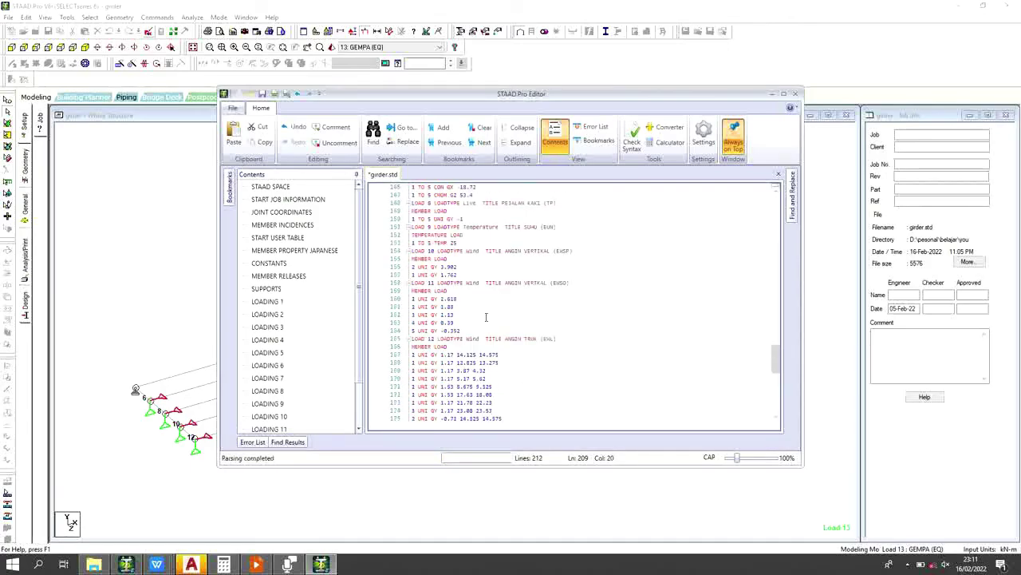
pyautogui.scroll(-12, 459, 350)
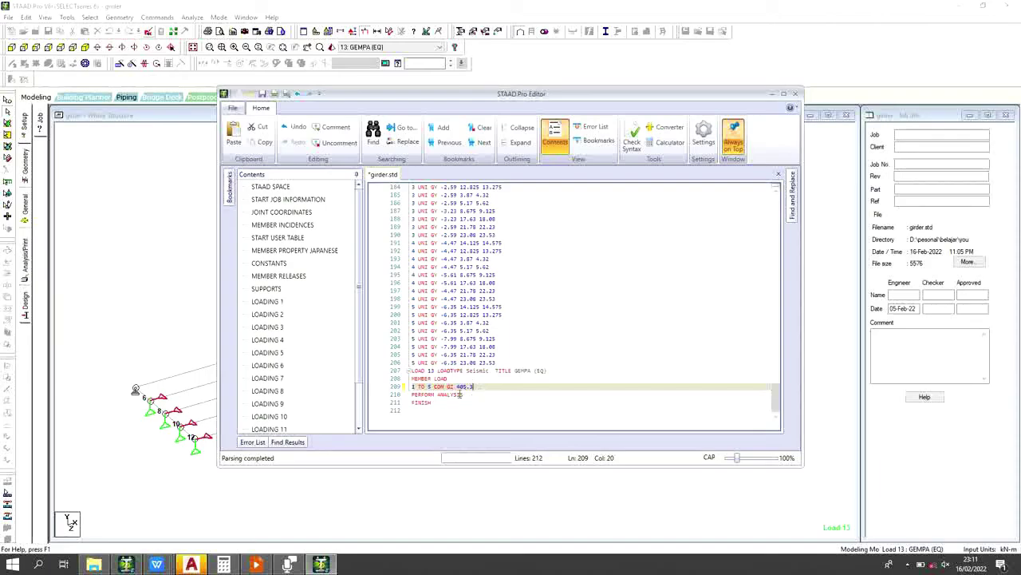
pyautogui.scroll(20, 466, 377)
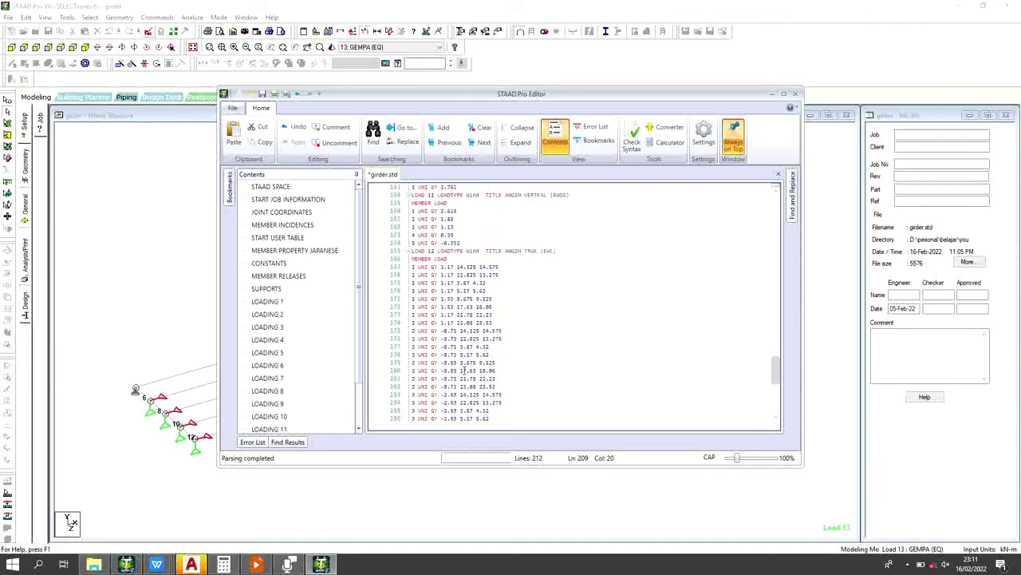
pyautogui.scroll(19, 469, 365)
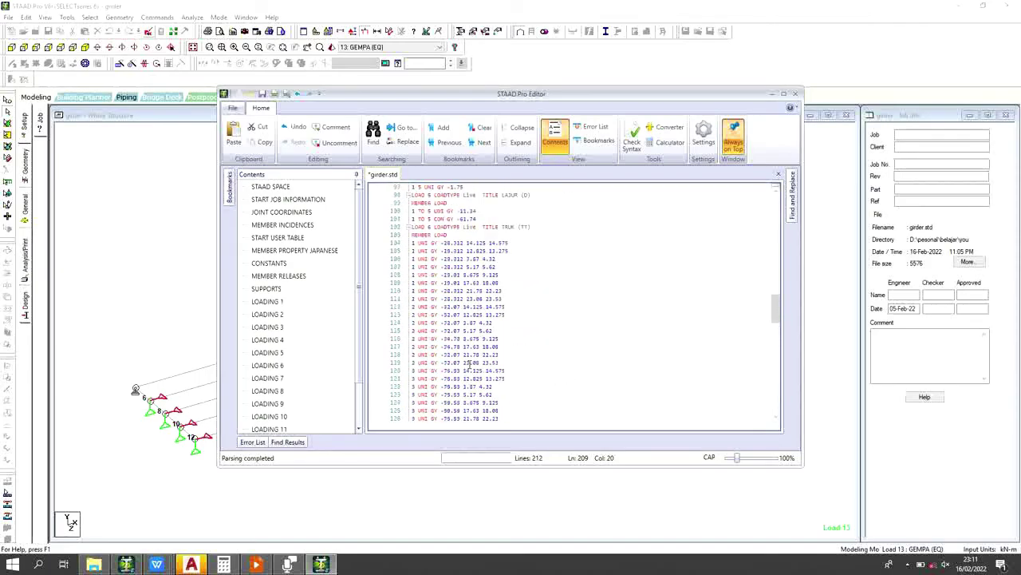
pyautogui.scroll(14, 460, 373)
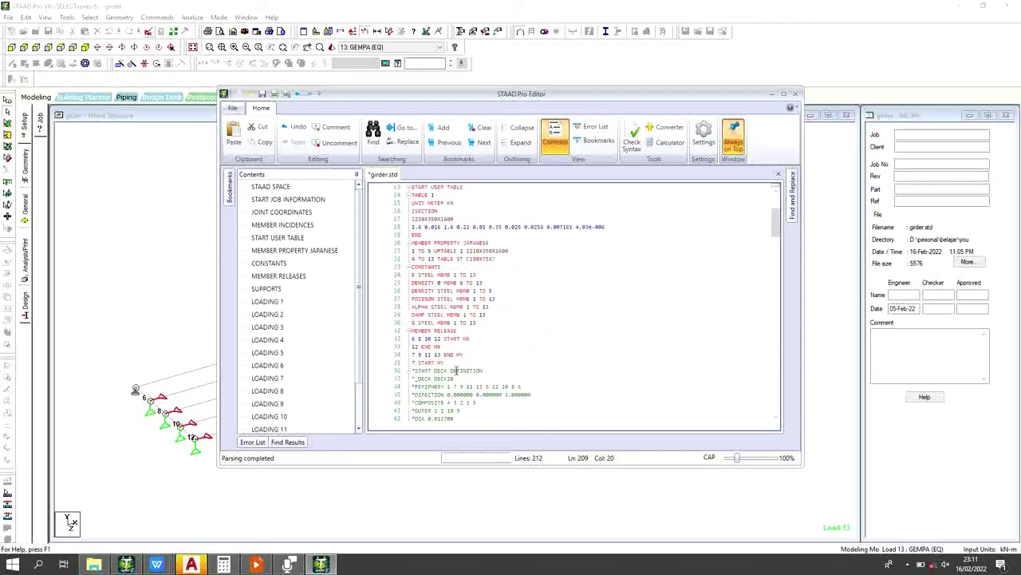
pyautogui.click(413, 268)
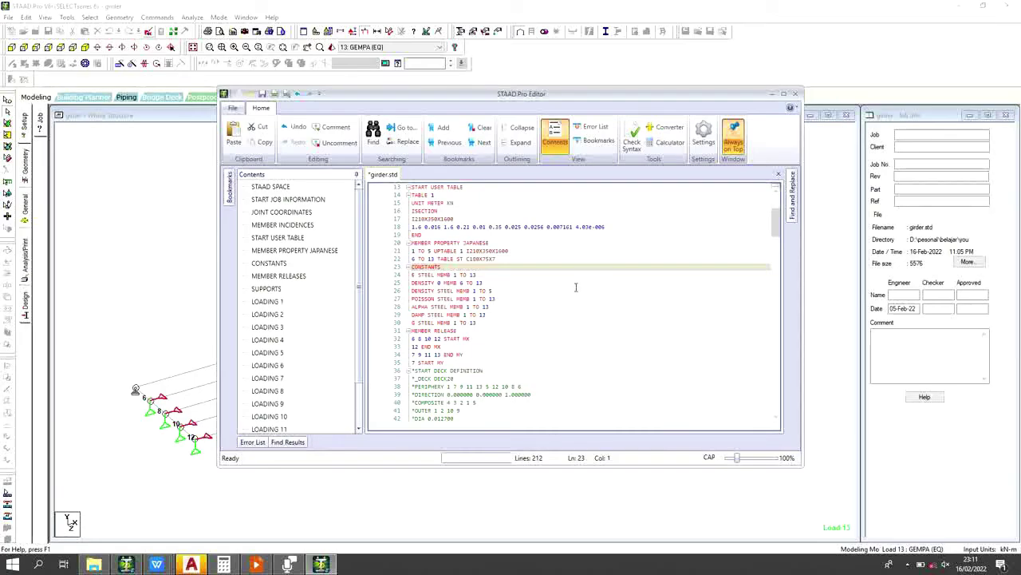
pyautogui.write('*')
pyautogui.press('Down')
pyautogui.press('Left')
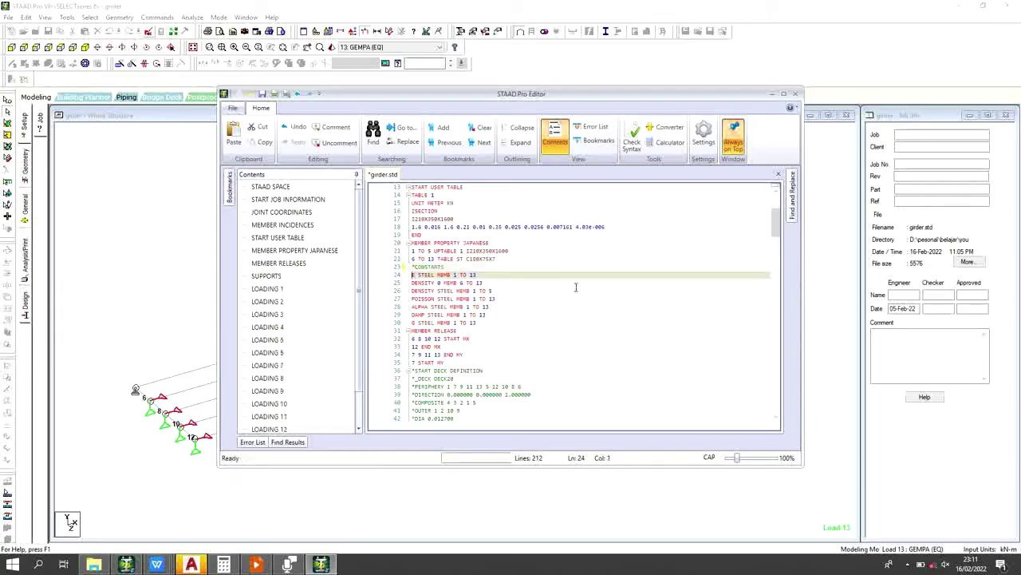
pyautogui.write('*')
pyautogui.press('Down')
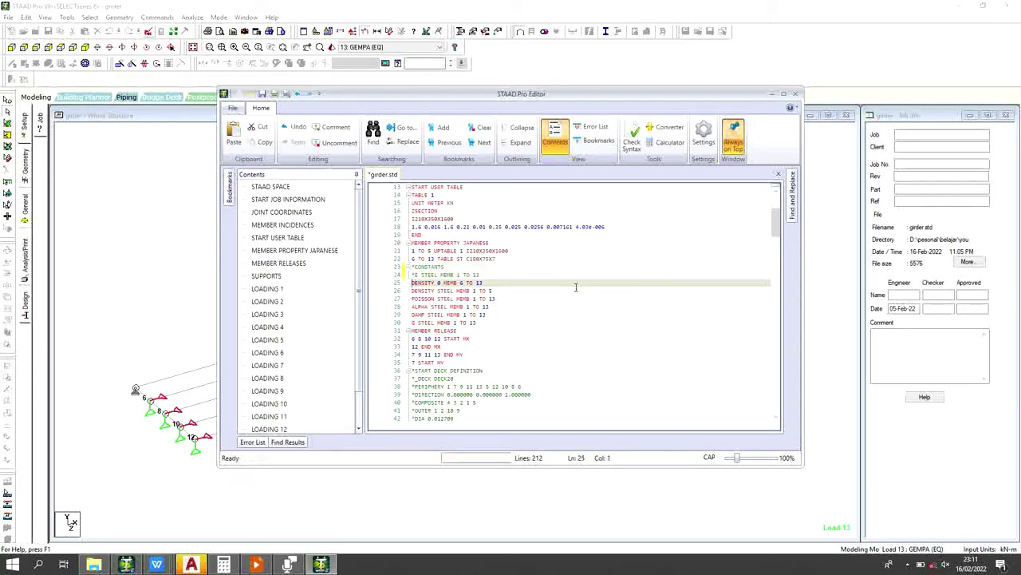
pyautogui.write('*')
pyautogui.press('Down')
pyautogui.press('Left')
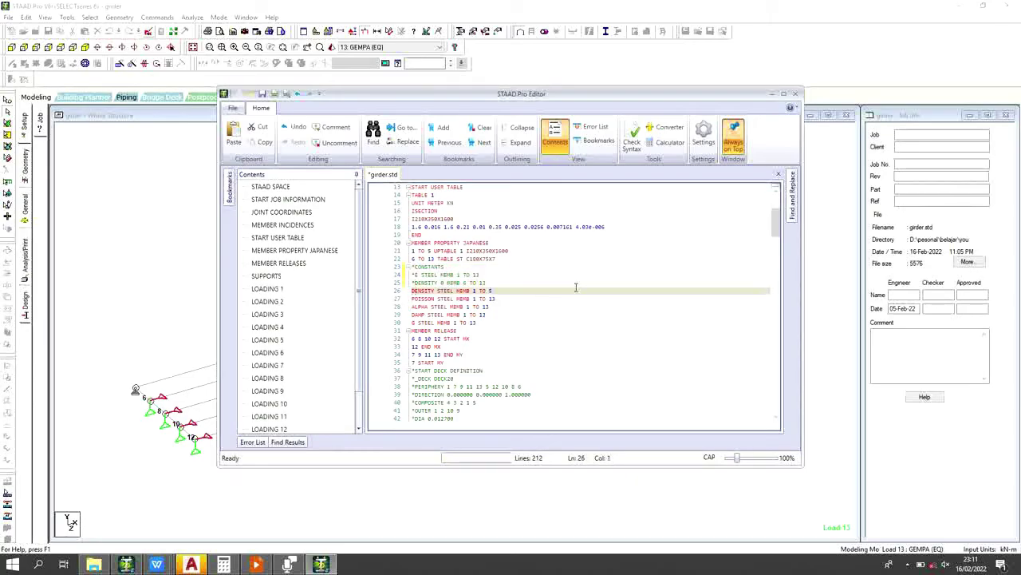
pyautogui.write('*')
pyautogui.press('Down')
# Step: Comment out the POISSON, ALPHA, DAMP and G STEEL lines of the constants block with asterisks
pyautogui.hotkey('ctrl', 'Home')
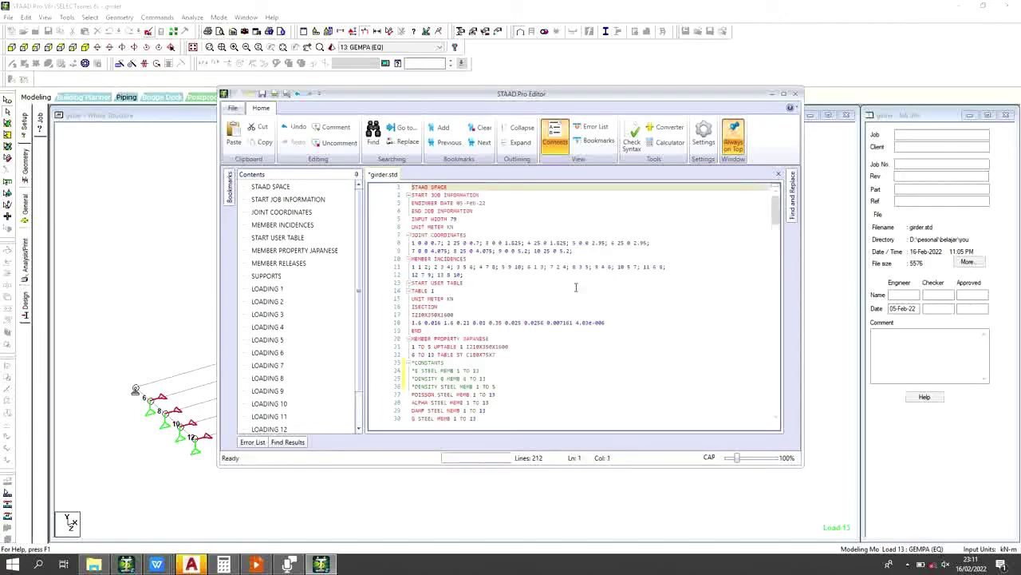
pyautogui.scroll(-3, 505, 330)
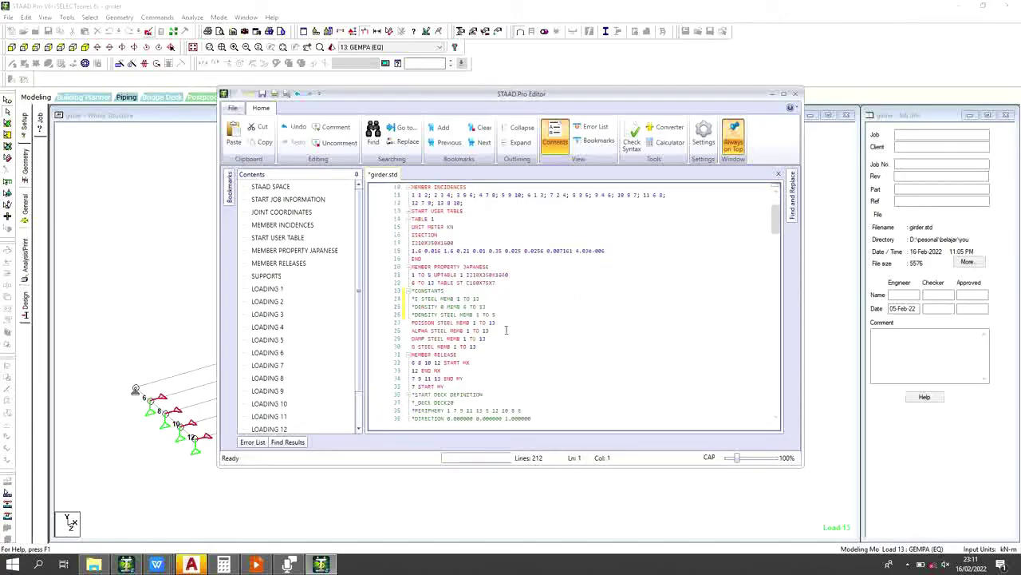
pyautogui.click(414, 323)
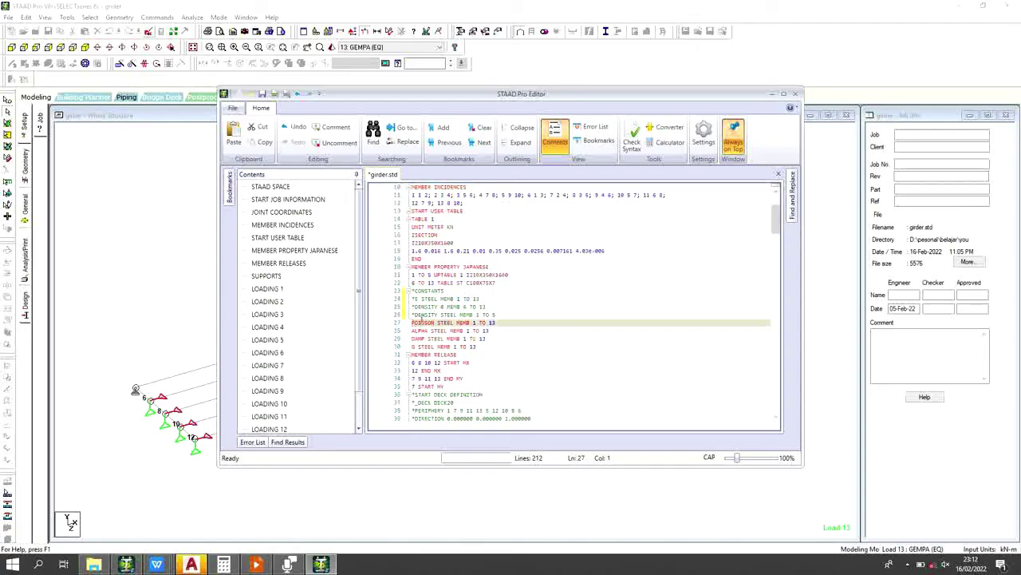
pyautogui.write('*')
pyautogui.press('Down')
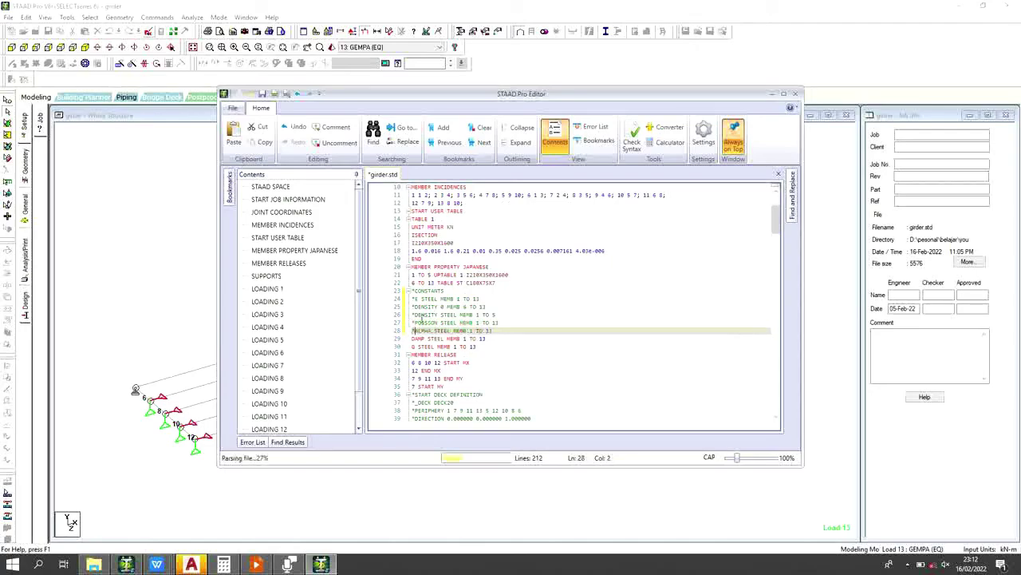
pyautogui.press('Down')
pyautogui.press('Left')
pyautogui.write('*')
pyautogui.press('Down')
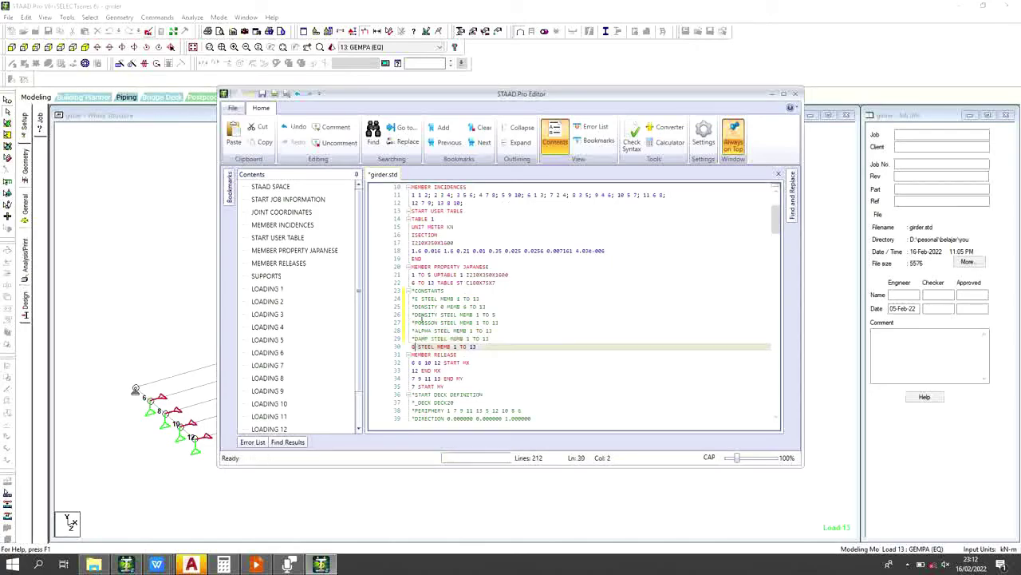
pyautogui.write('*')
# Step: Save the edited girder.std input file and close the editor
pyautogui.click(421, 315)
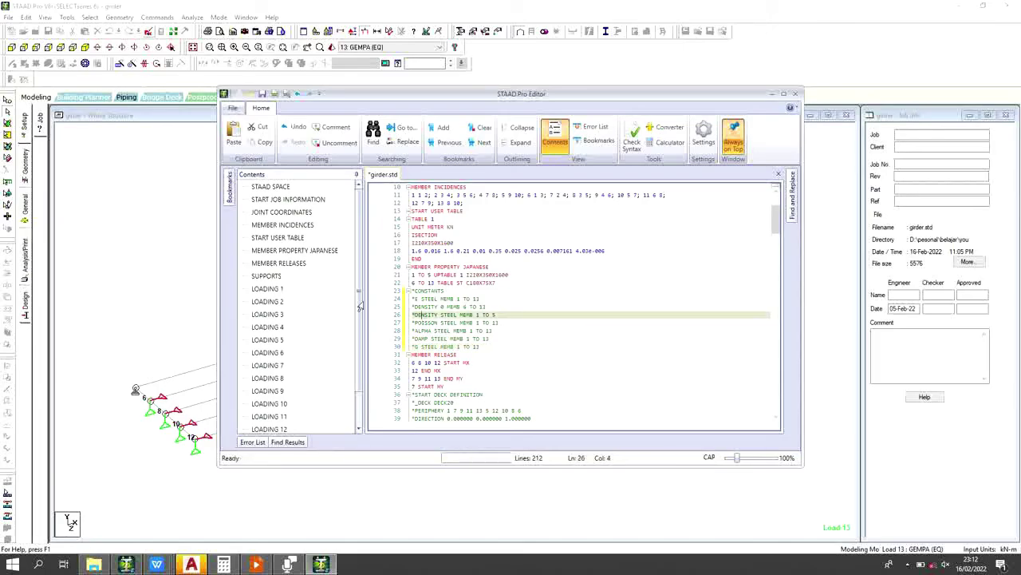
pyautogui.click(260, 94)
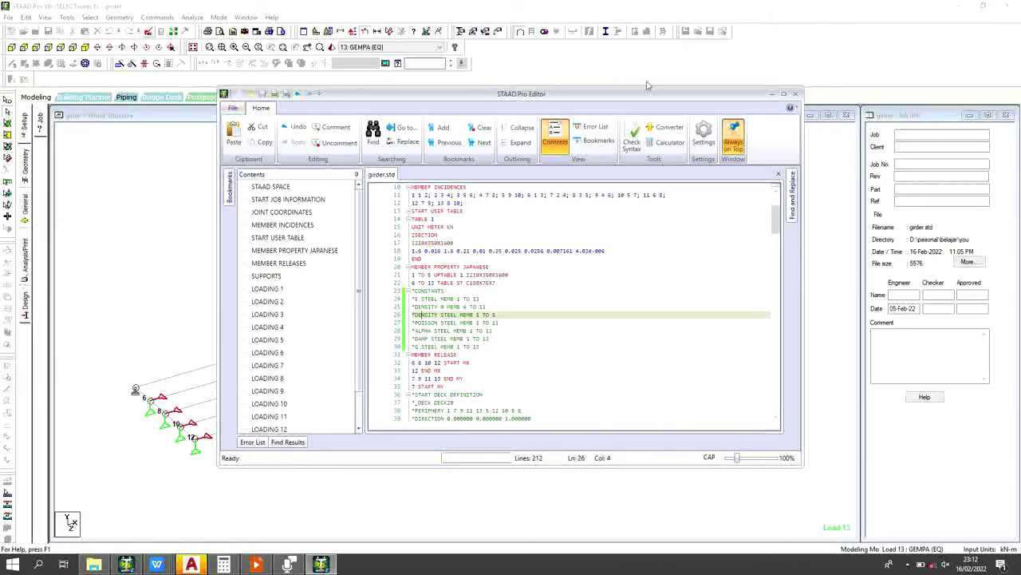
pyautogui.click(795, 96)
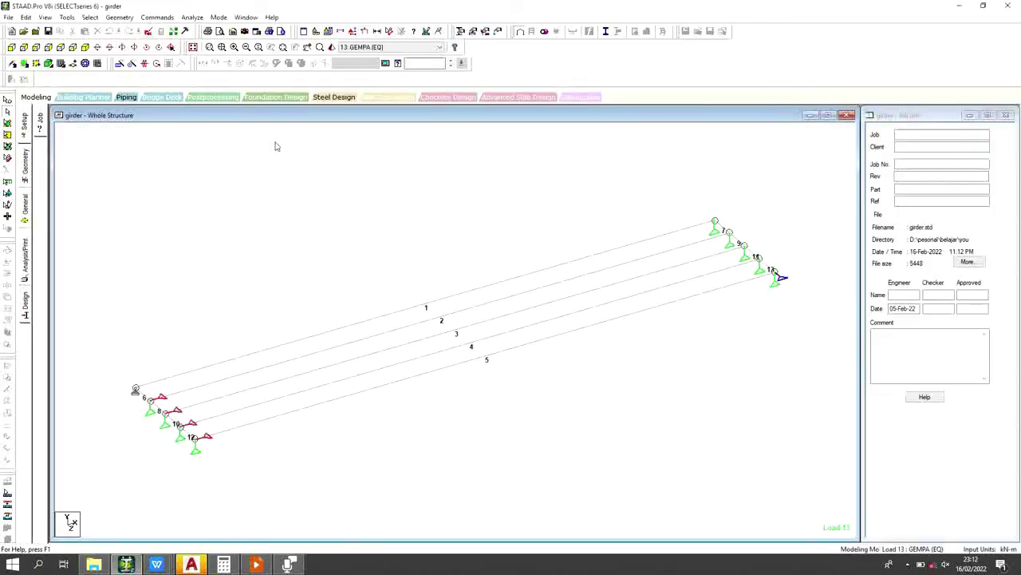
# Step: Start defining load combination 14 and name it 1,25(MSs+MSc+MA)+1,6L+1,5EUn
pyautogui.click(158, 17)
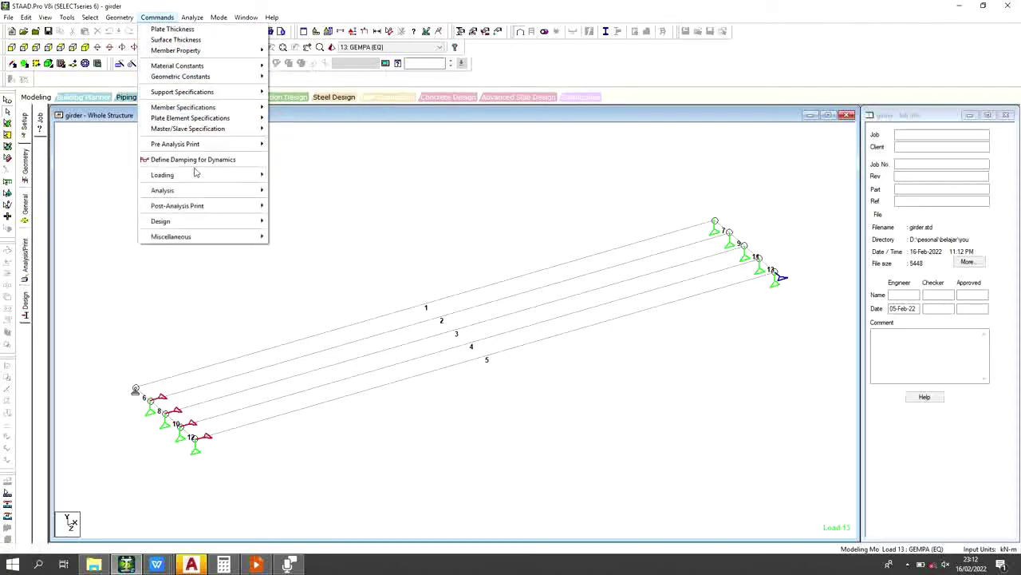
pyautogui.moveTo(196, 174)
pyautogui.click(343, 212)
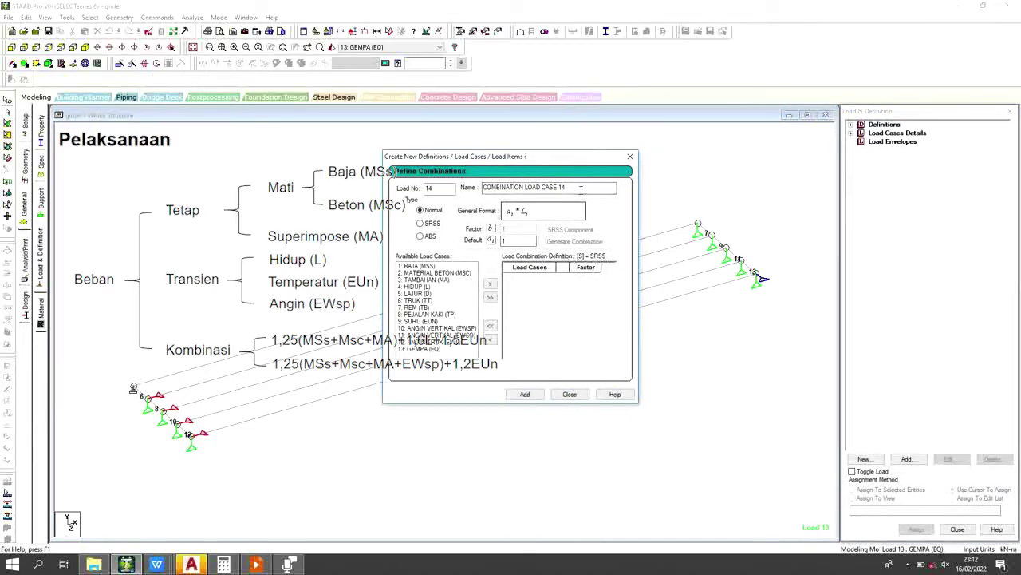
pyautogui.moveTo(581, 189); pyautogui.dragTo(483, 187)
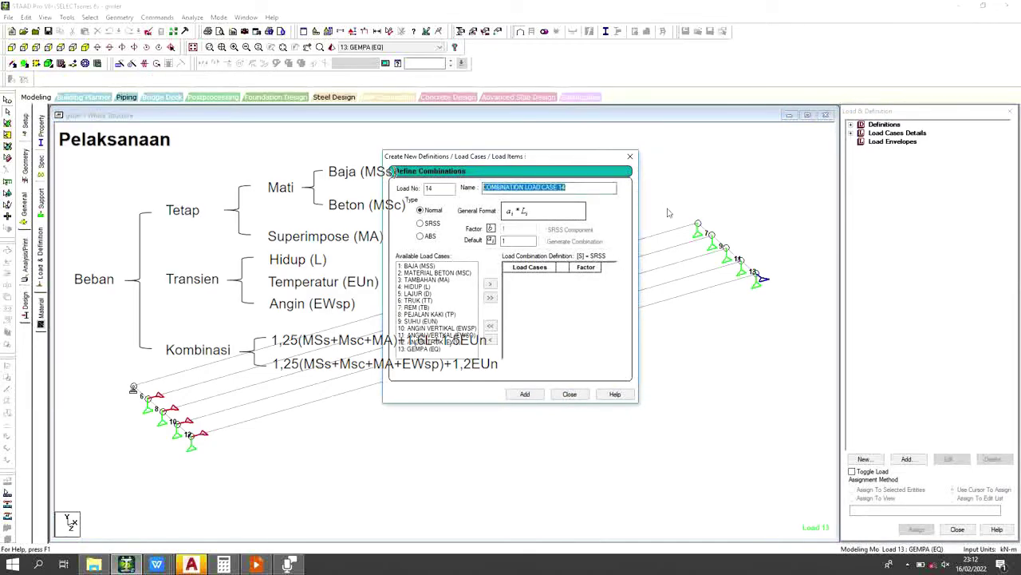
pyautogui.write('1')
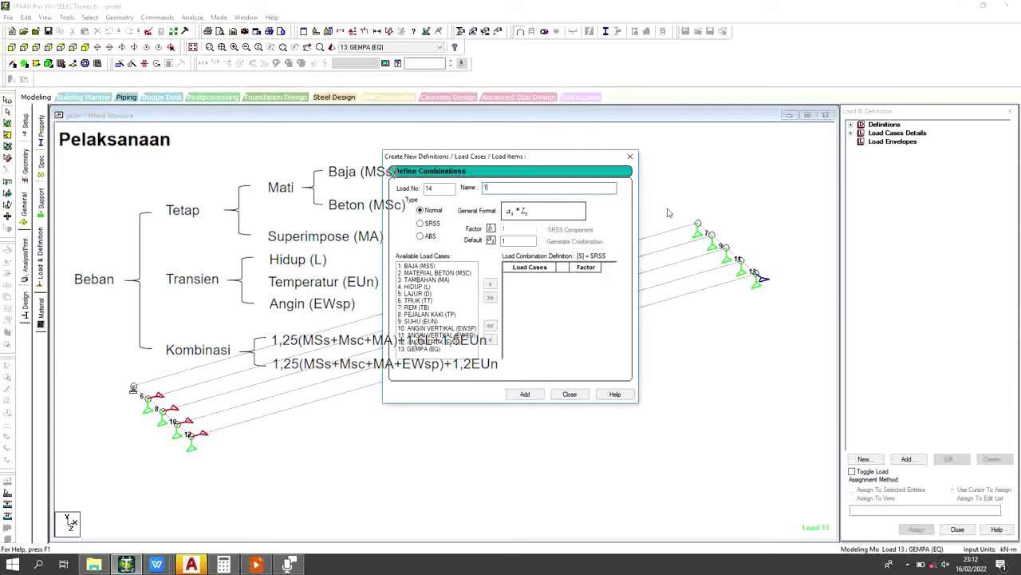
pyautogui.write(',25')
pyautogui.write('(MSs+Msc')
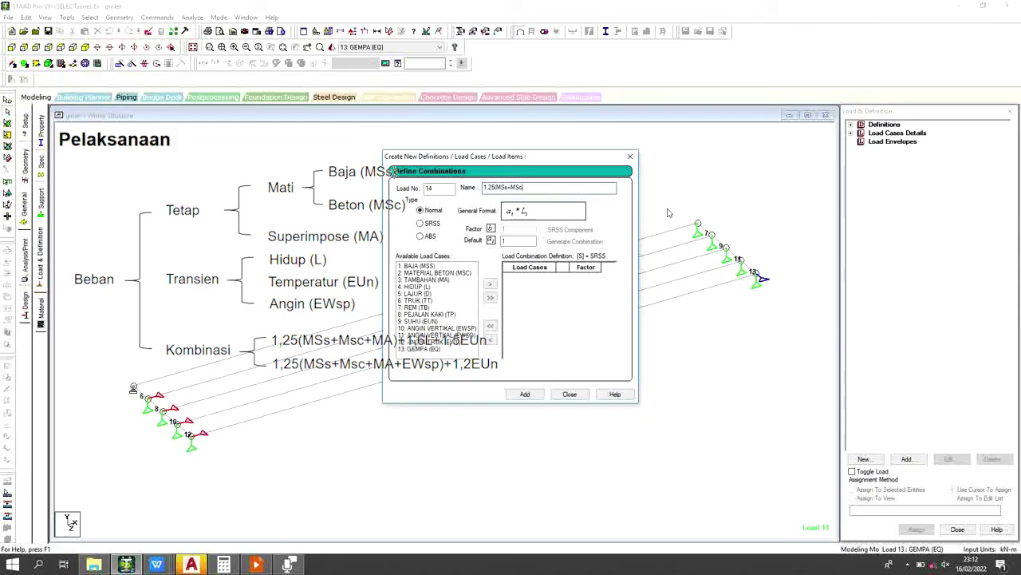
pyautogui.write('+')
pyautogui.write('MA')
pyautogui.write('.6L+1.5EUn')
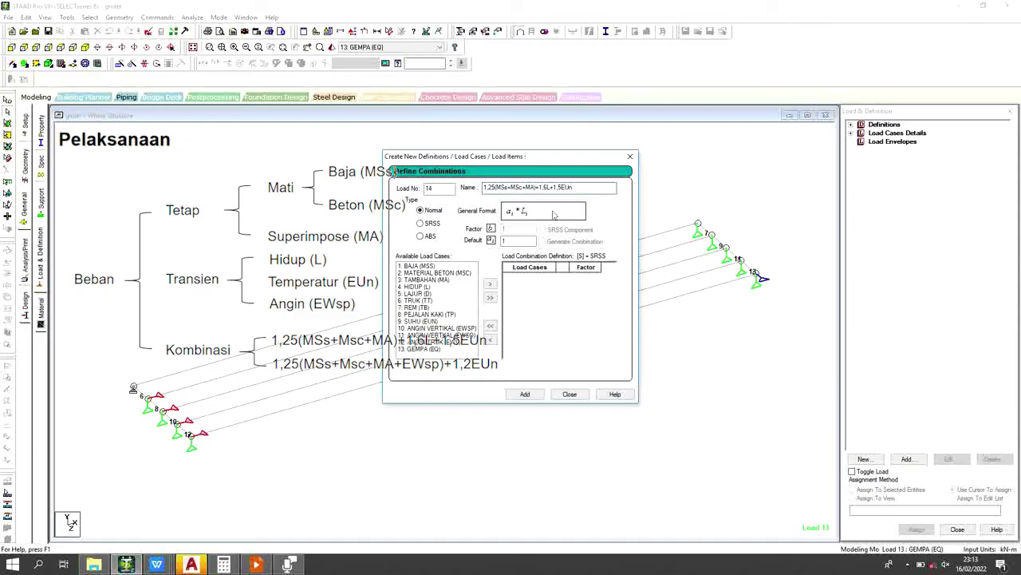
# Step: Include load cases 1 to 4 (MSS, MSC, MA, L) and 9 SUHU (EUN) in combination 14
pyautogui.click(429, 266)
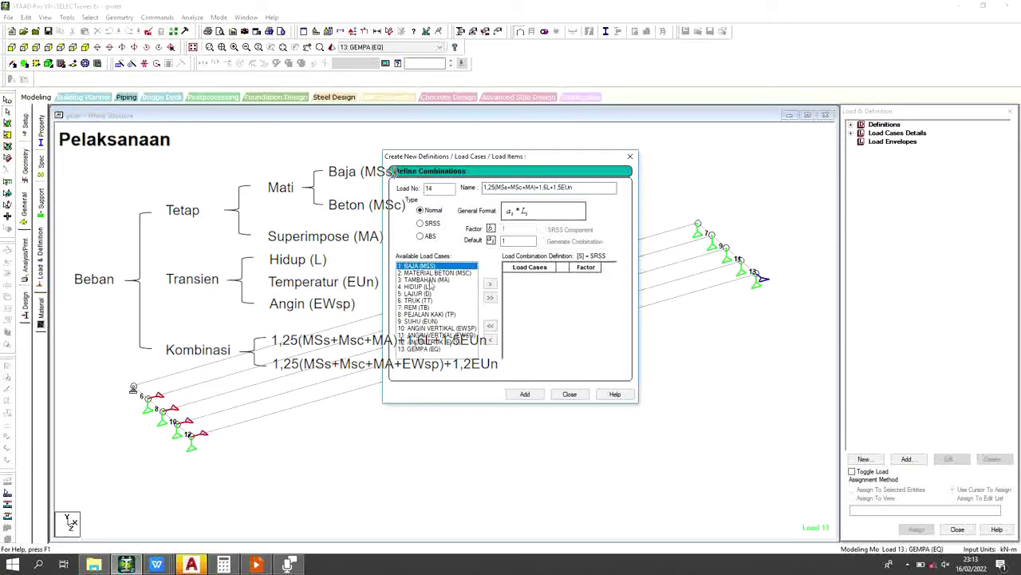
pyautogui.keyDown('shift'); pyautogui.click(431, 286); pyautogui.keyUp('shift')
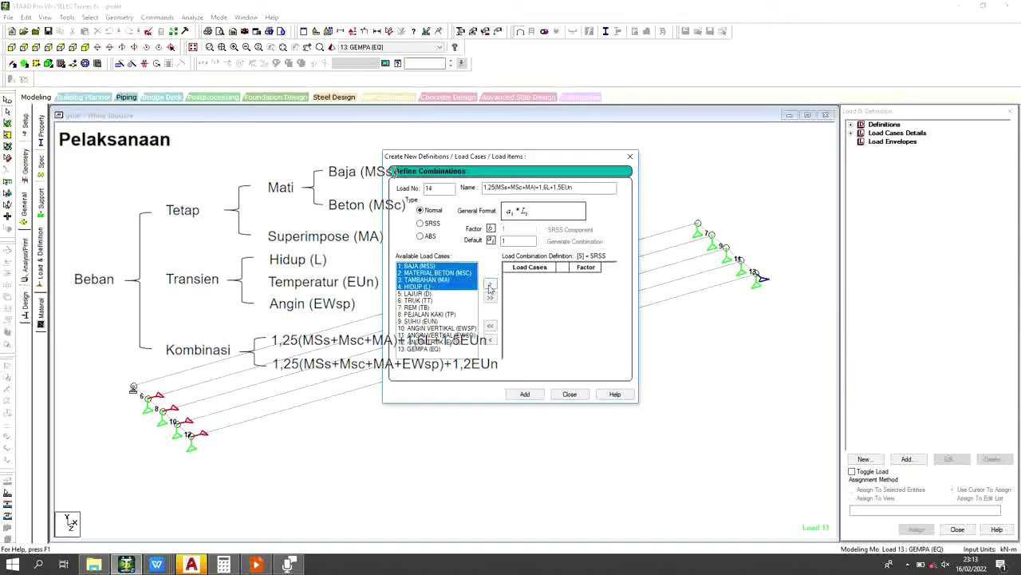
pyautogui.click(490, 285)
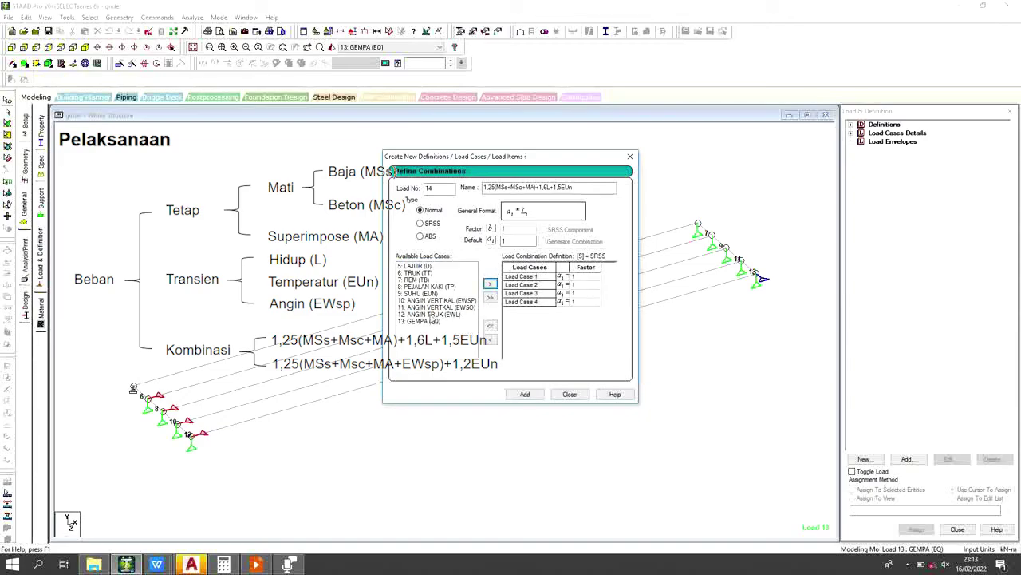
pyautogui.click(427, 295)
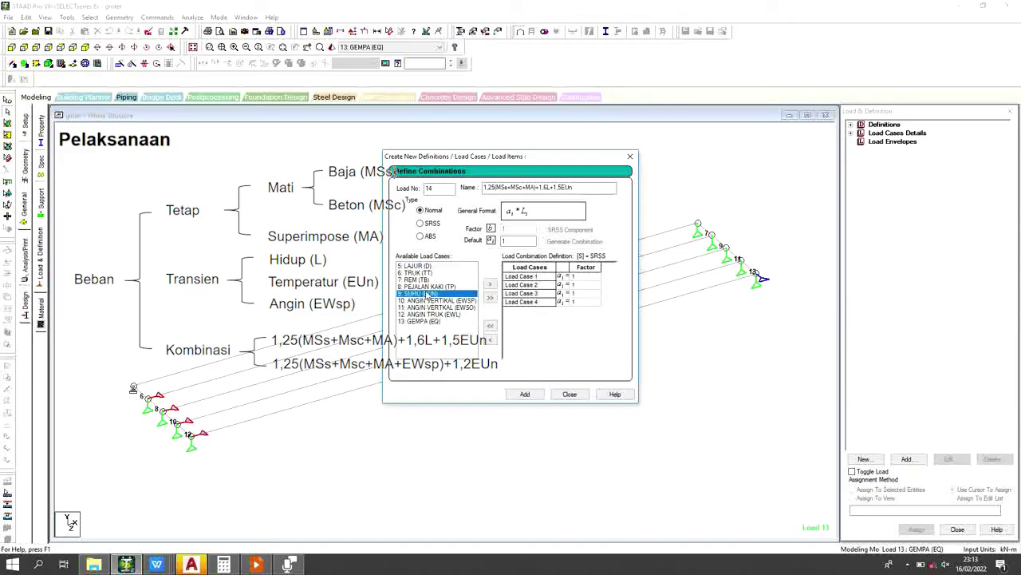
pyautogui.click(490, 284)
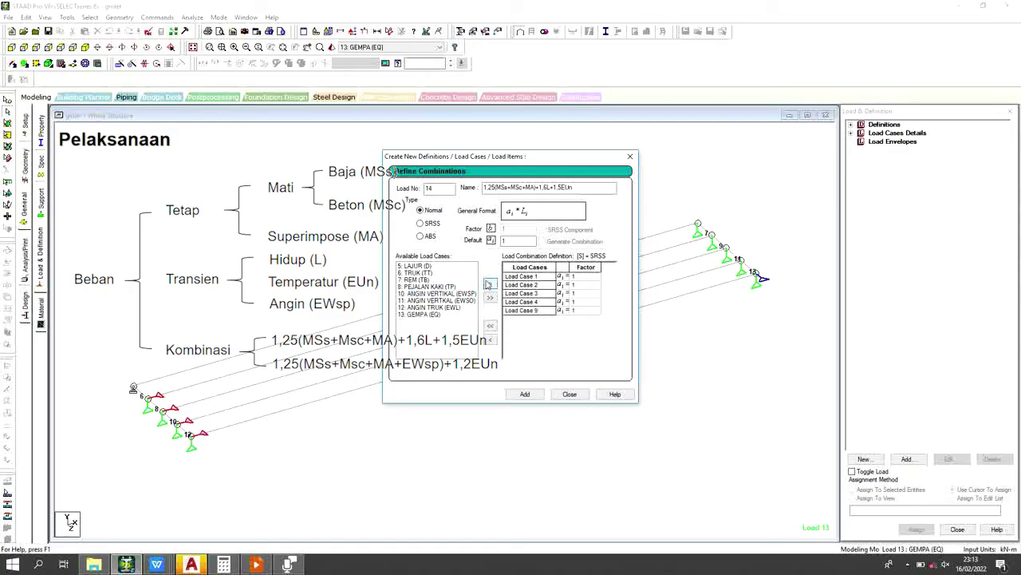
# Step: Set the factors to 1.25 for load cases 1 to 3, 1.6 for case 4 and 1.5 for case 9, and add the combination
pyautogui.click(583, 277)
pyautogui.write('1.25')
pyautogui.click(587, 287)
pyautogui.write('.25')
pyautogui.click(588, 294)
pyautogui.write('.25')
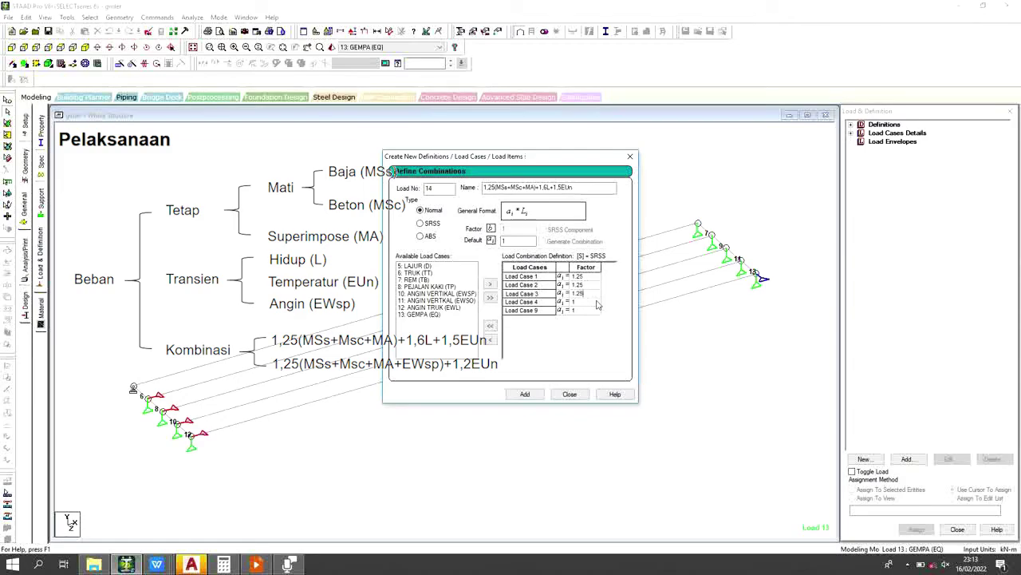
pyautogui.click(597, 304)
pyautogui.write('.6')
pyautogui.click(589, 310)
pyautogui.write('.5')
pyautogui.click(525, 394)
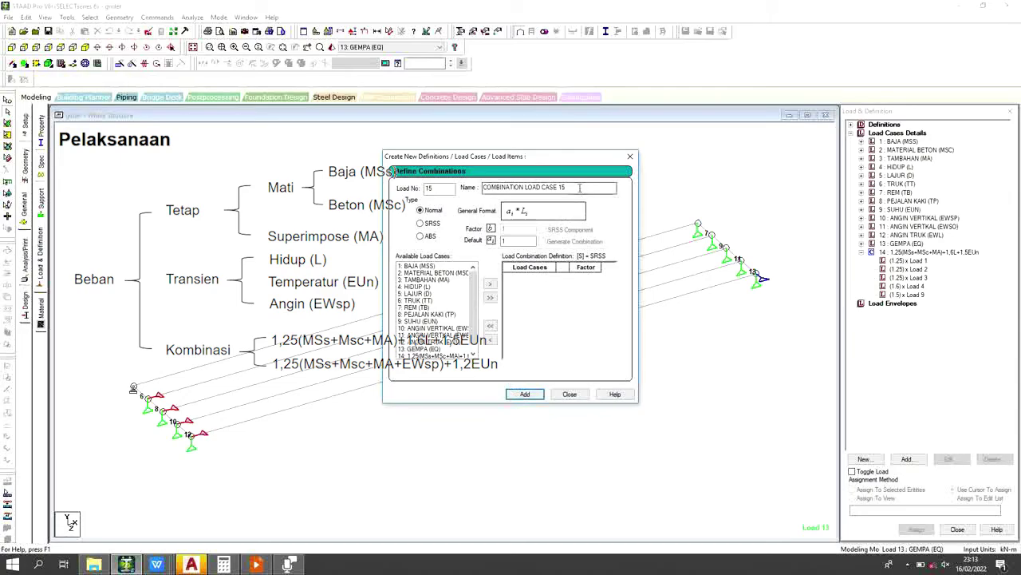
# Step: Name load combination 15 as 1,25(MSs+MSc+MA)+1,2EUn+1,25EWSp
pyautogui.moveTo(580, 187); pyautogui.dragTo(482, 182)
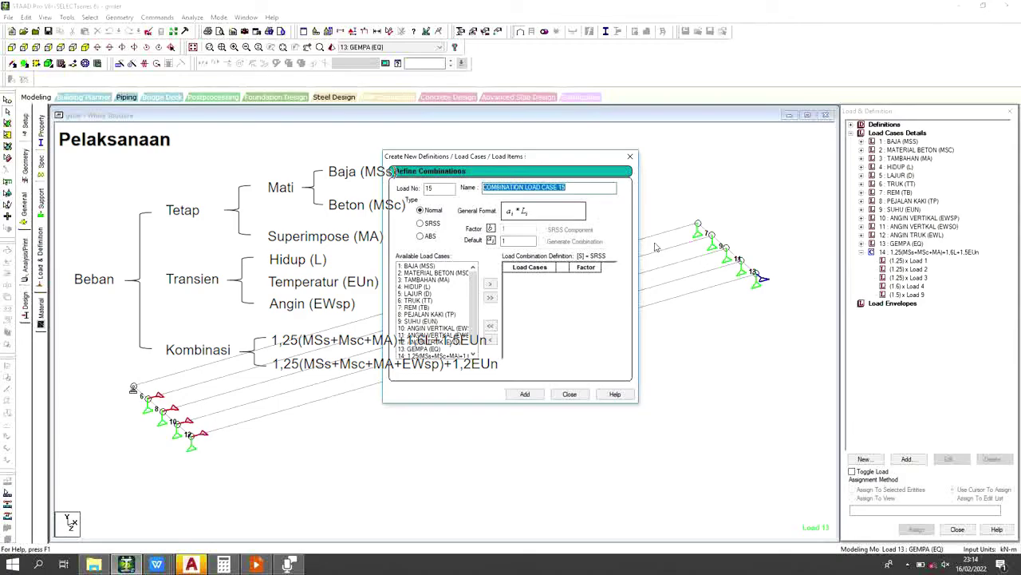
pyautogui.write('1,')
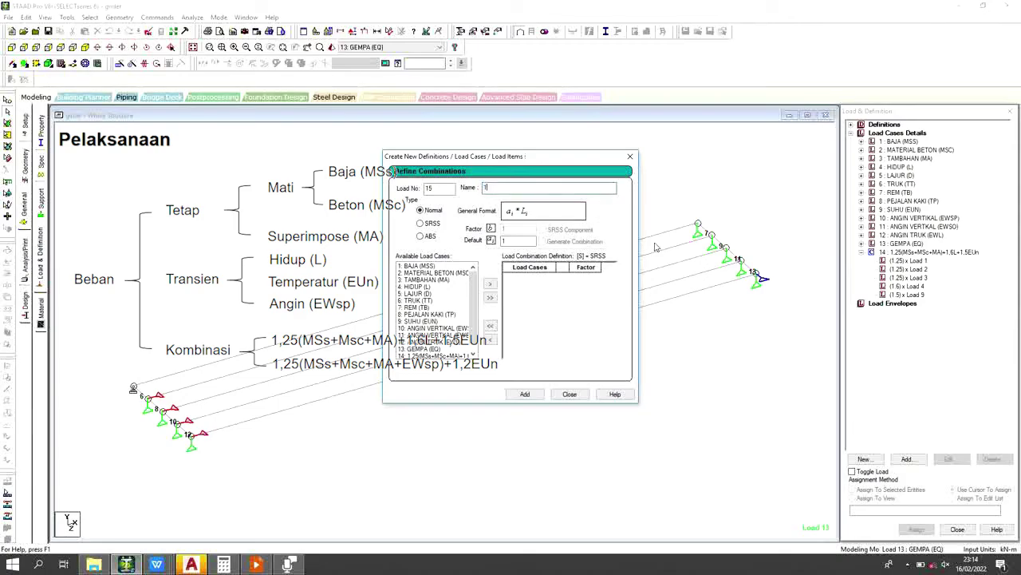
pyautogui.write('25(MSS')
pyautogui.press('BackSpace')
pyautogui.write('+MSc+MA)+')
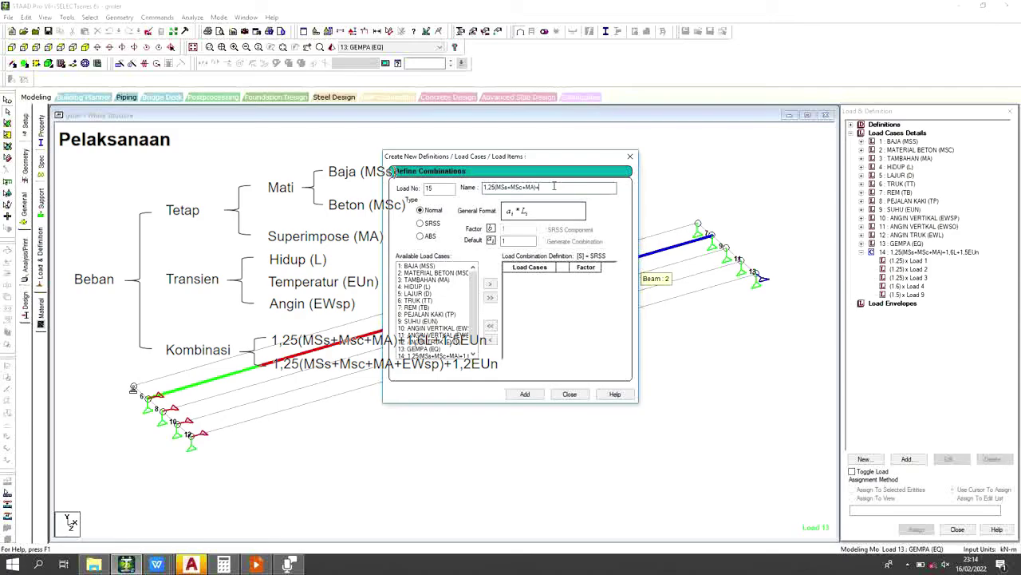
pyautogui.write('1')
pyautogui.write('EUn+')
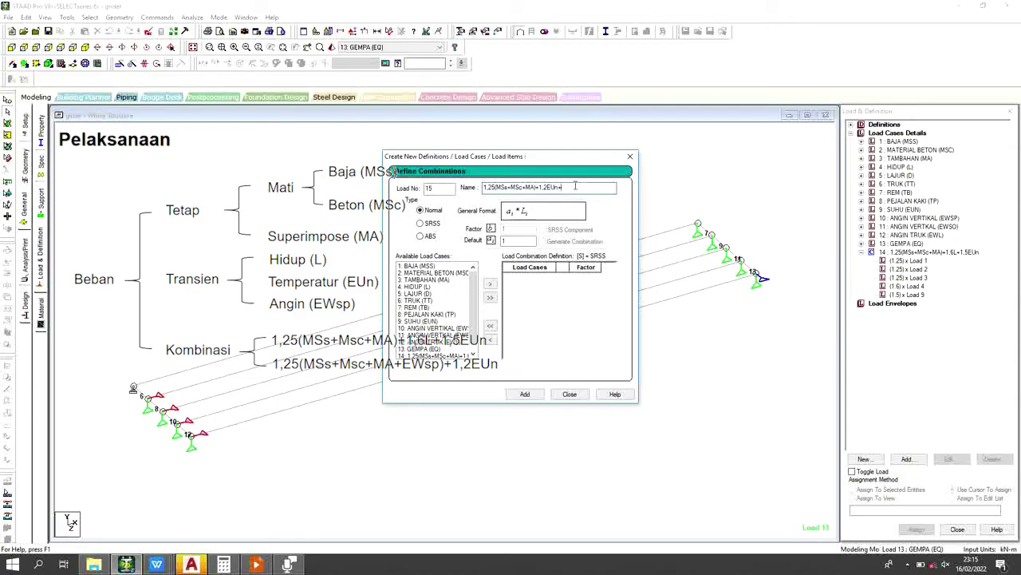
pyautogui.write('1.25')
pyautogui.press('BackSpace')
pyautogui.press('BackSpace')
pyautogui.press('BackSpace')
pyautogui.write('.25EWS')
# Step: Include load cases 1 to 3 (MSS, MSC, MA), 9 SUHU (EUN) and 10 ANGIN VERTIKAL (EWSP) in combination 15
pyautogui.click(429, 266)
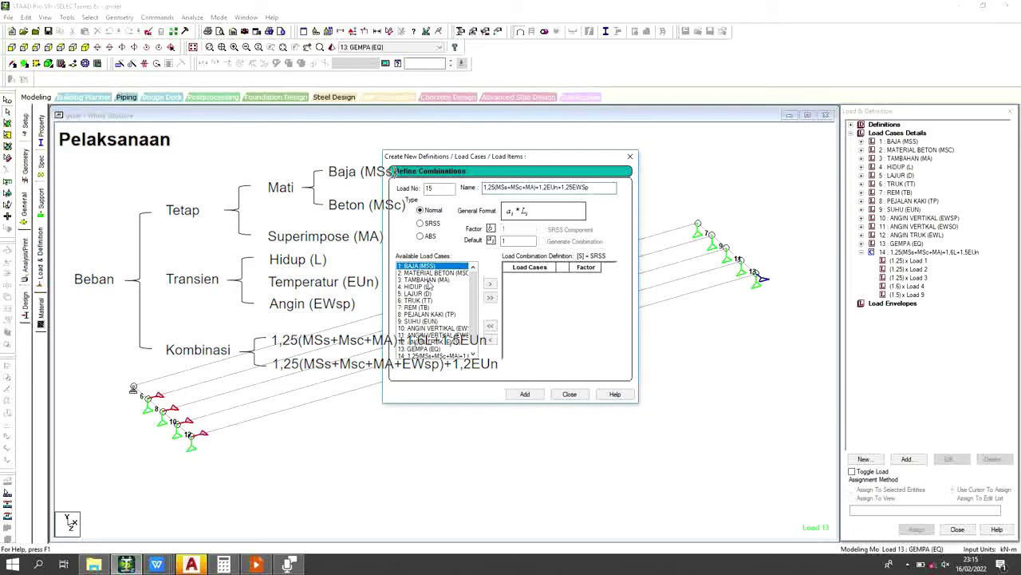
pyautogui.keyDown('shift'); pyautogui.click(429, 280); pyautogui.keyUp('shift')
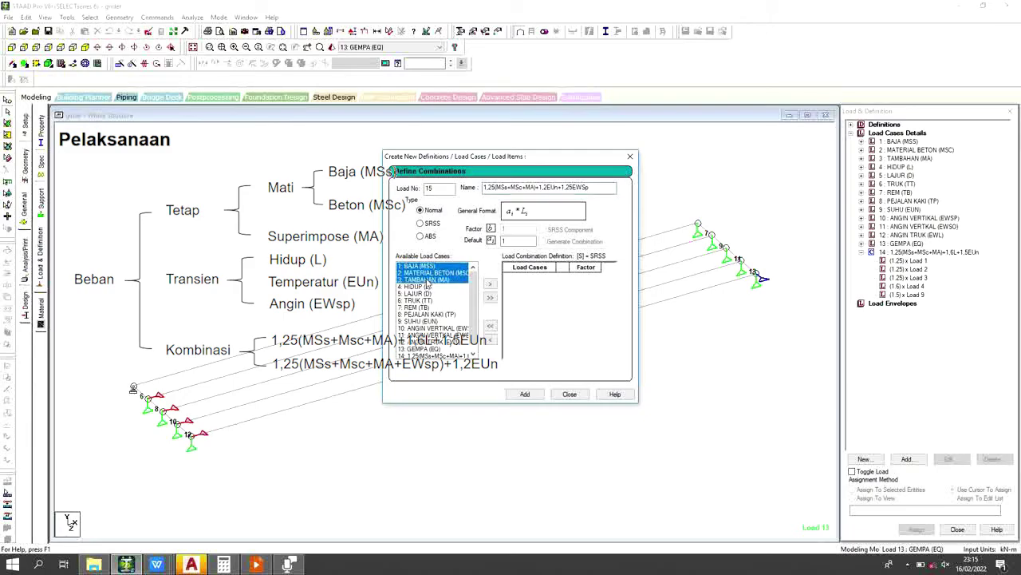
pyautogui.click(490, 283)
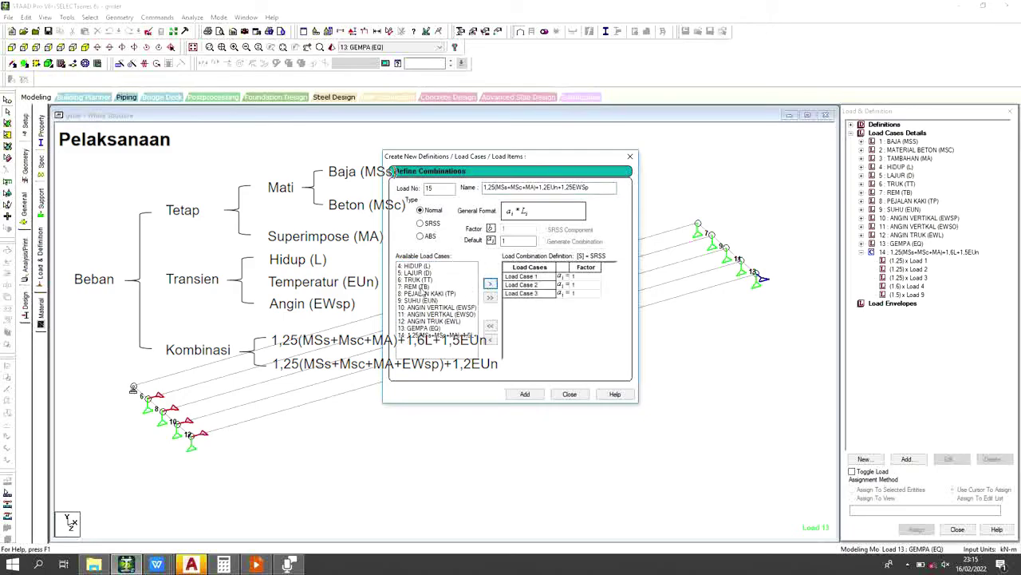
pyautogui.click(420, 301)
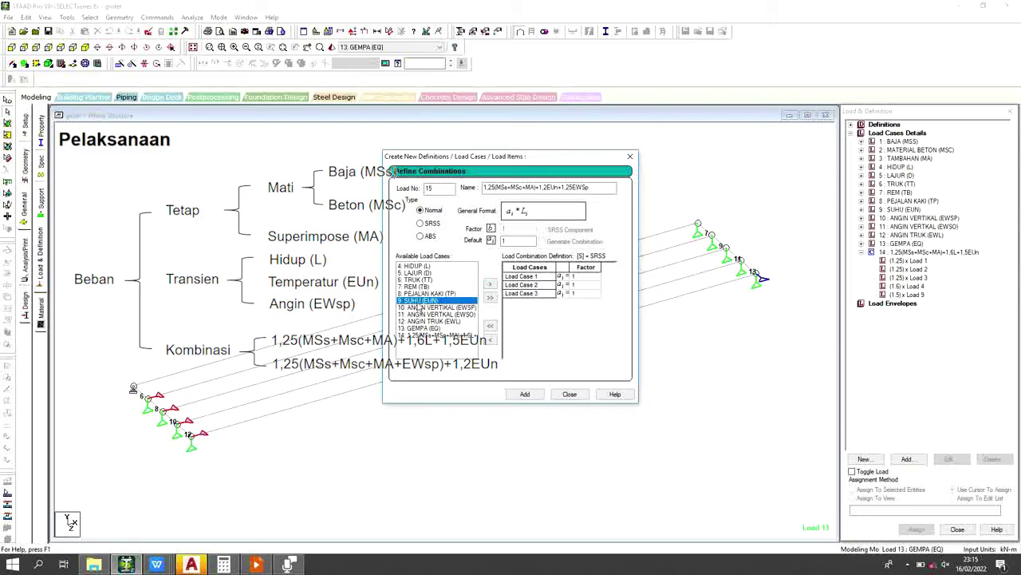
pyautogui.click(490, 283)
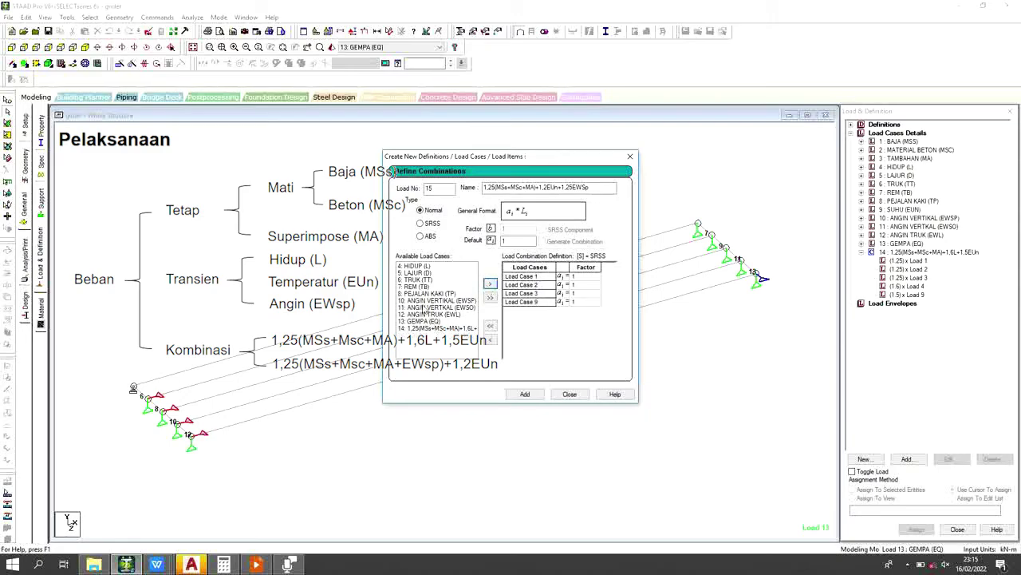
pyautogui.click(427, 308)
pyautogui.click(427, 300)
pyautogui.click(490, 284)
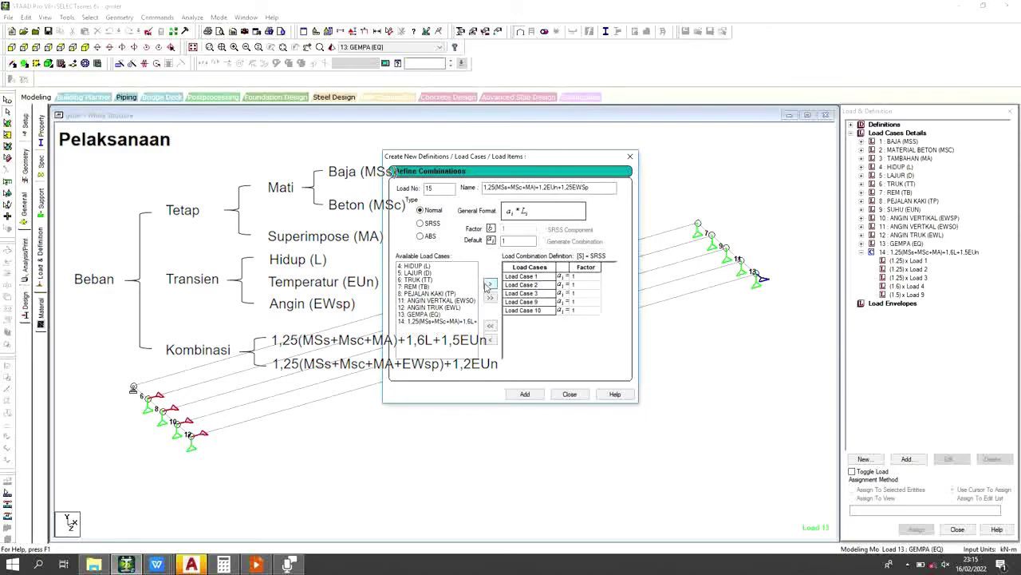
# Step: Set the factors to 1.25 for load cases 1 to 3 and 10 and 1.2 for case 9, and add the combination
pyautogui.click(575, 276)
pyautogui.write('.25')
pyautogui.click(578, 283)
pyautogui.write('.25')
pyautogui.press('Down')
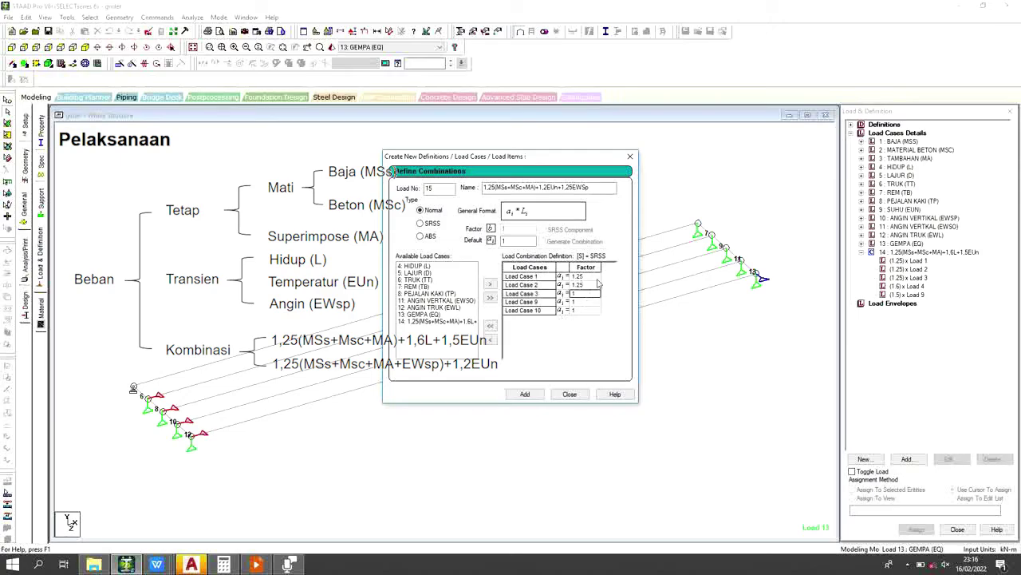
pyautogui.write('.25')
pyautogui.click(577, 301)
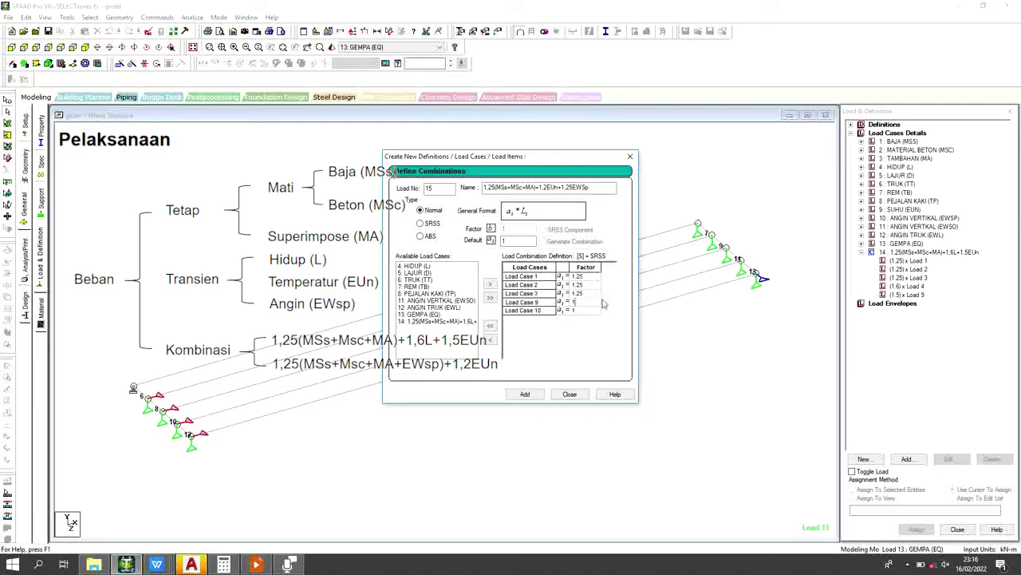
pyautogui.write('.2')
pyautogui.click(583, 310)
pyautogui.write('.2')
pyautogui.click(536, 396)
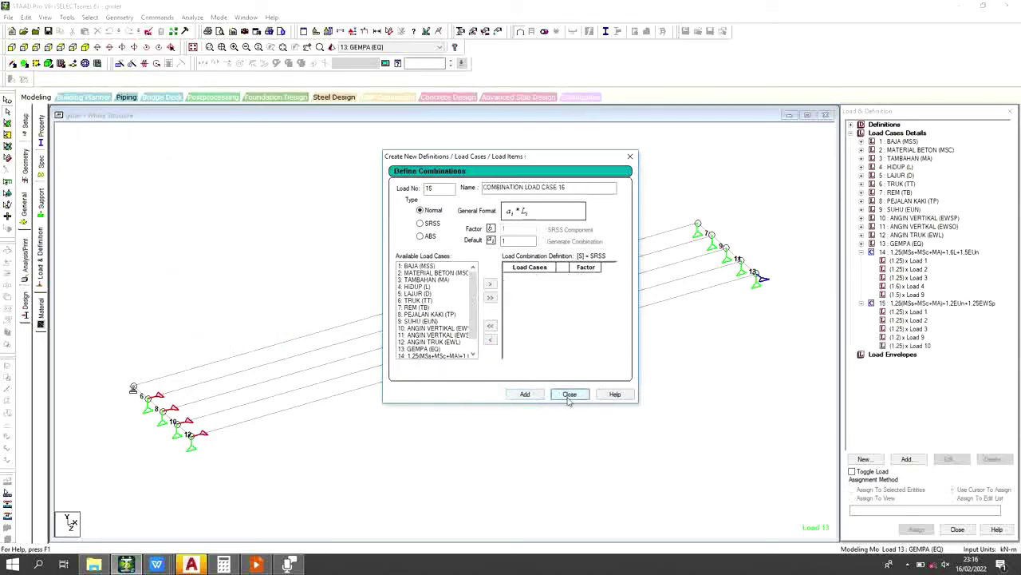
pyautogui.click(569, 394)
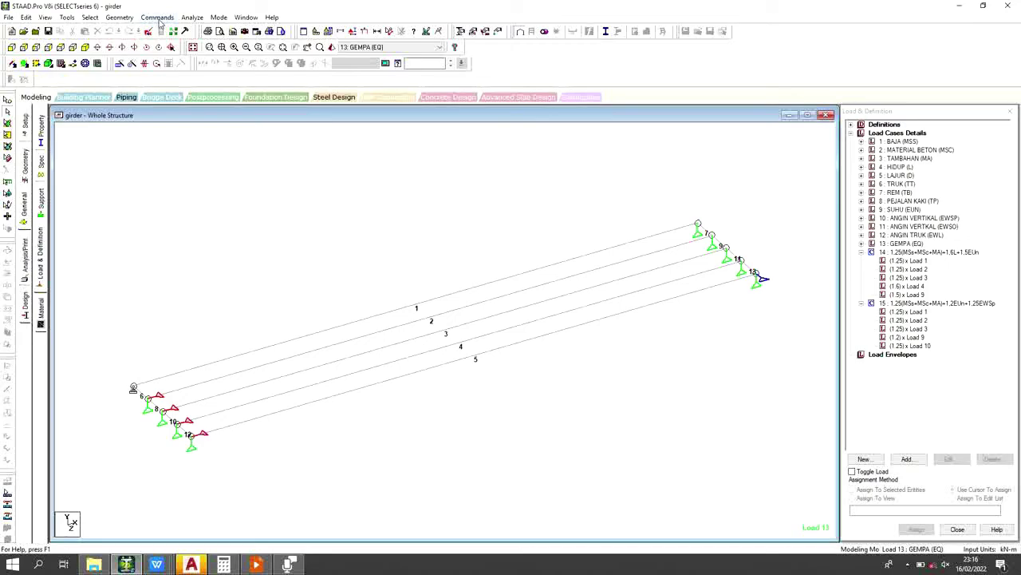
# Step: Create a load list containing only load combinations 14 and 15
pyautogui.click(159, 19)
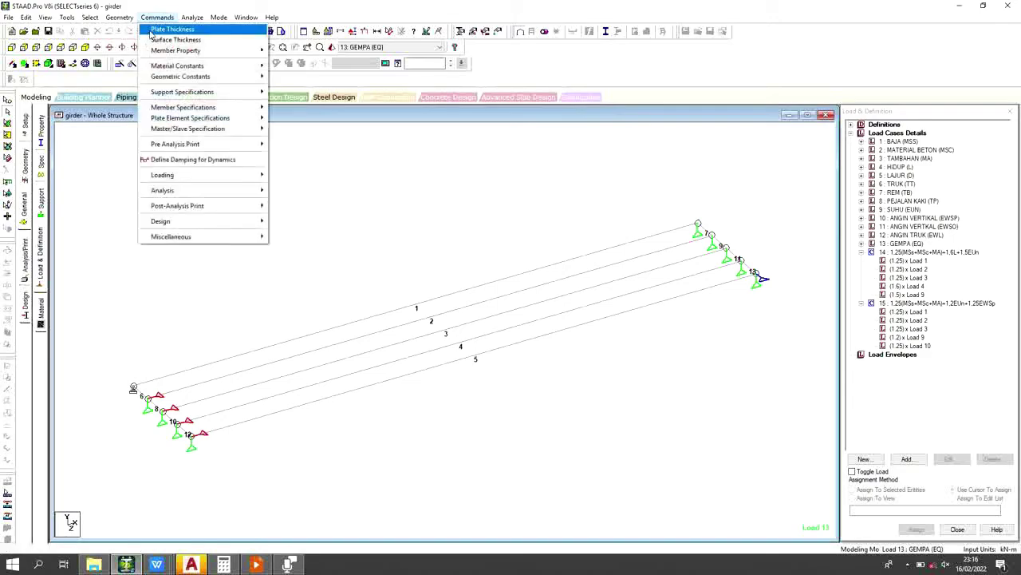
pyautogui.moveTo(204, 180)
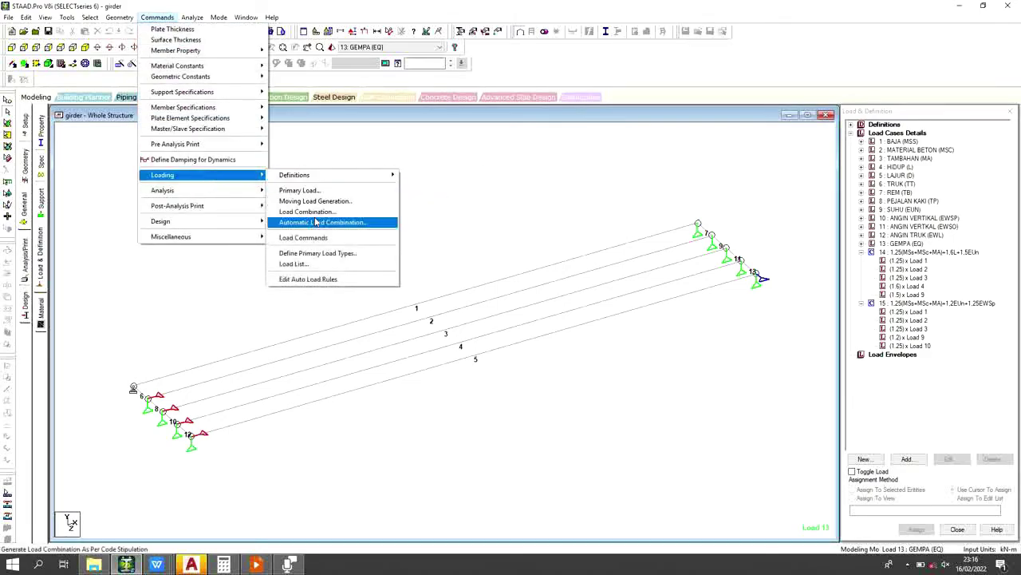
pyautogui.click(313, 266)
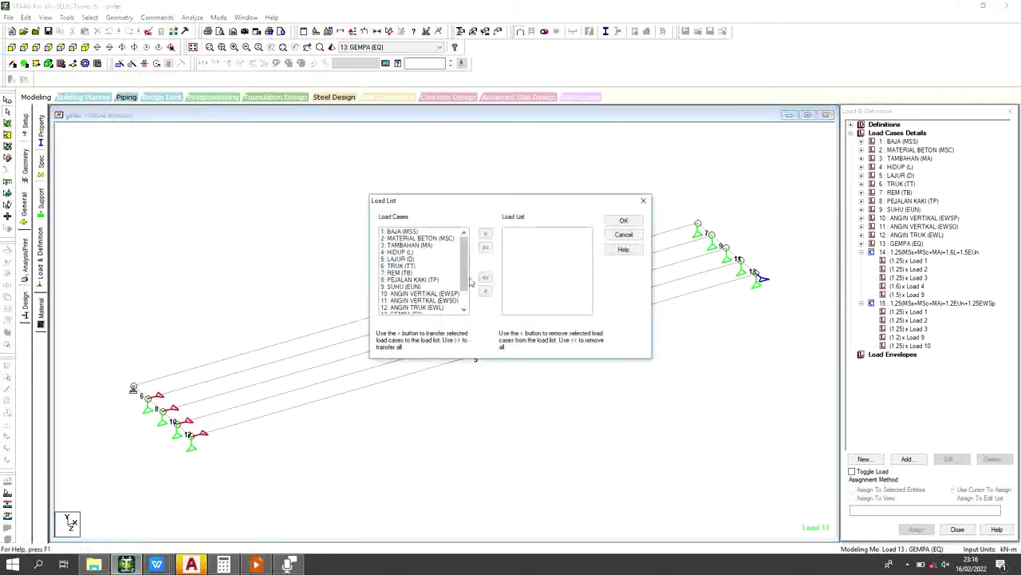
pyautogui.moveTo(467, 273); pyautogui.dragTo(467, 289)
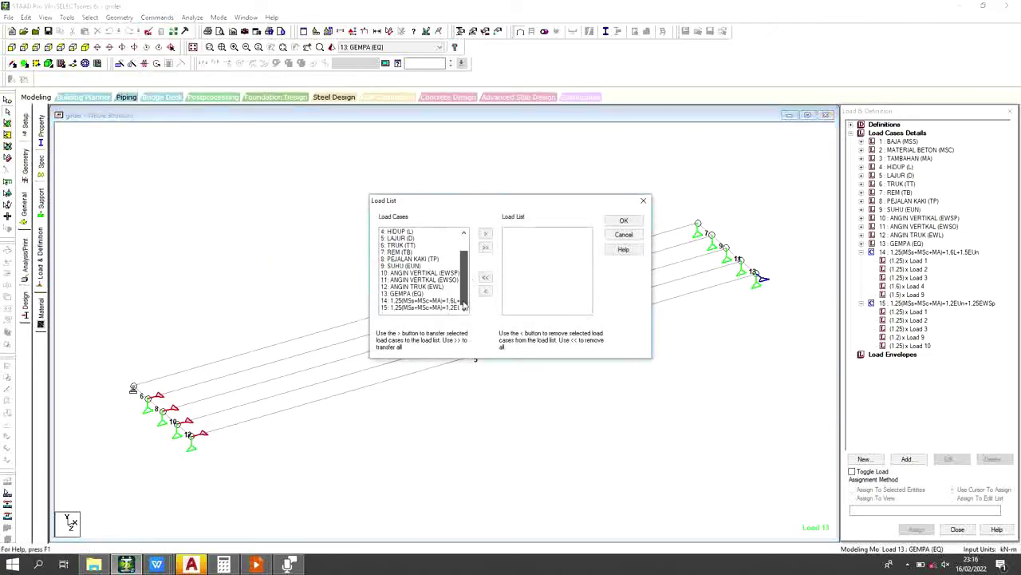
pyautogui.click(429, 300)
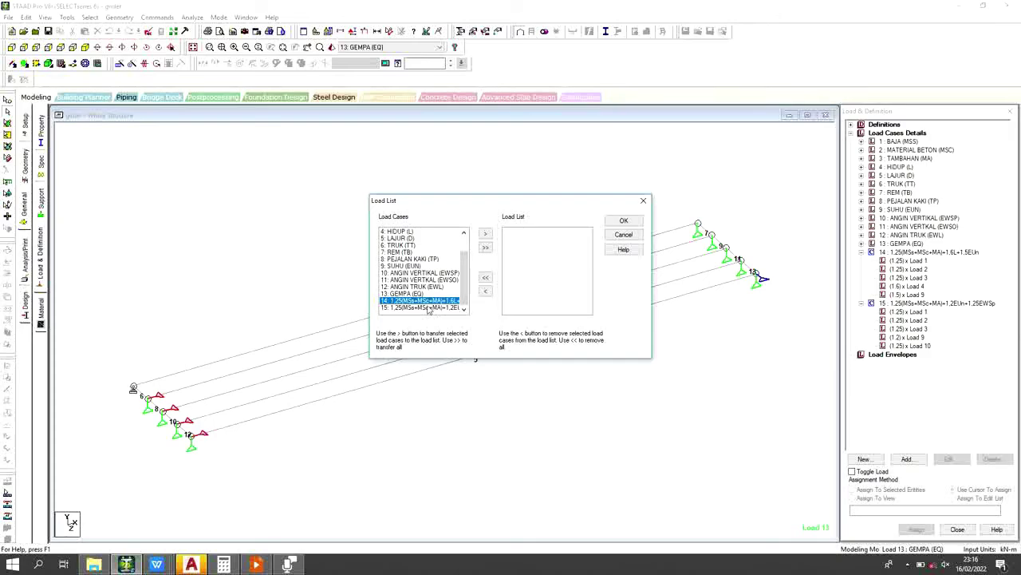
pyautogui.keyDown('shift'); pyautogui.click(429, 308); pyautogui.keyUp('shift')
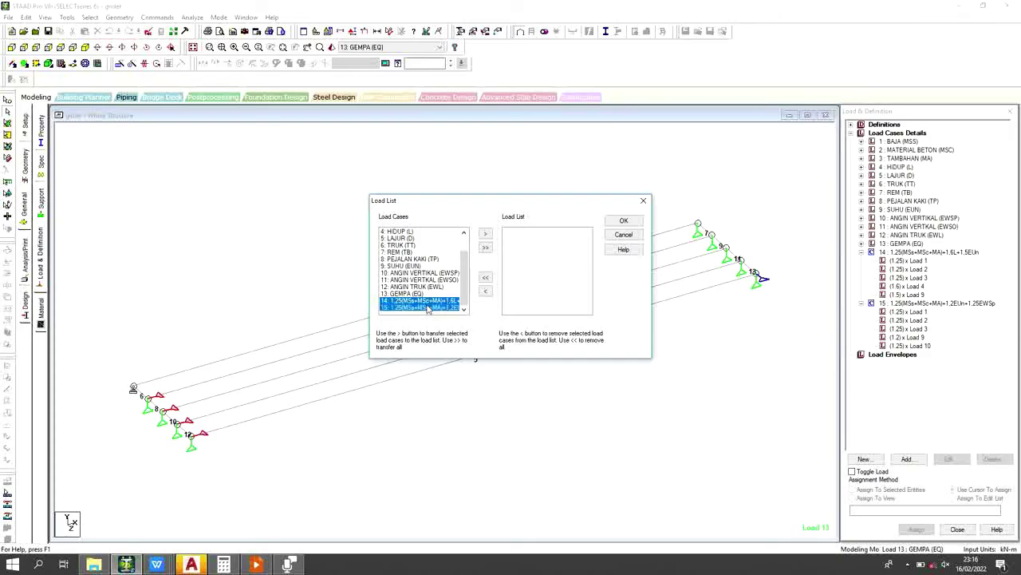
pyautogui.click(486, 233)
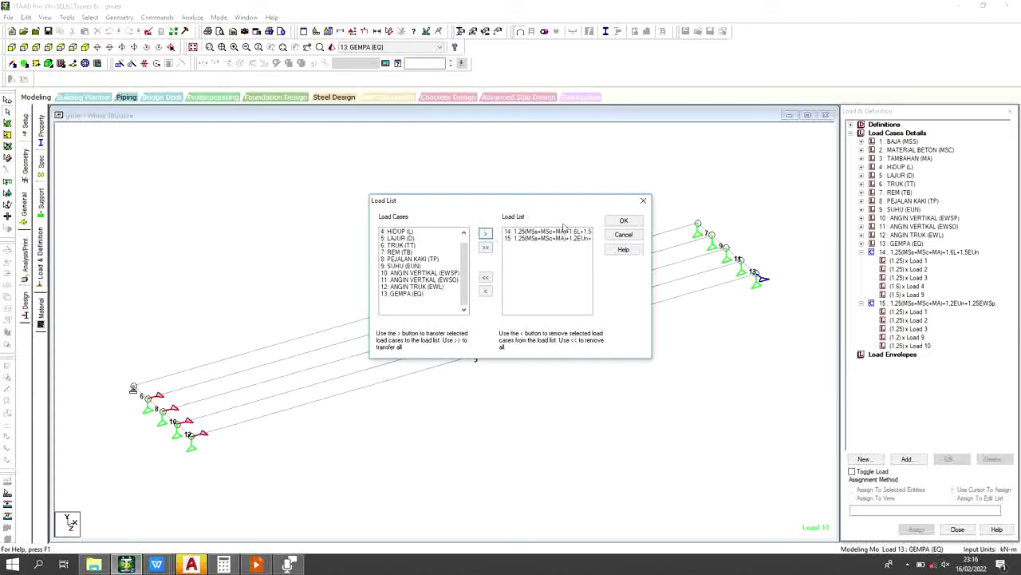
pyautogui.click(611, 222)
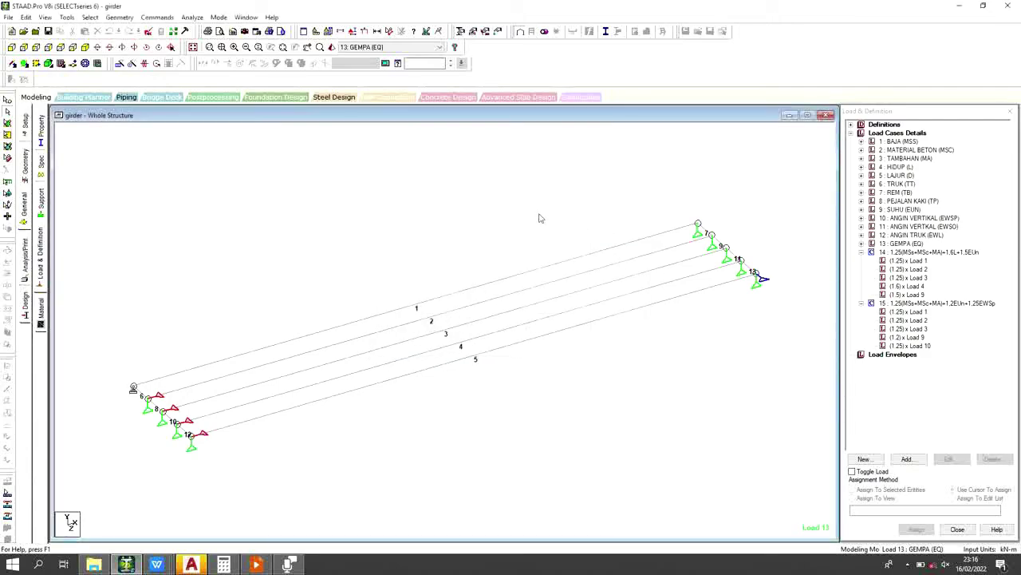
# Step: Open the steel design settings for the whole structure and save the modified girder file
pyautogui.click(156, 18)
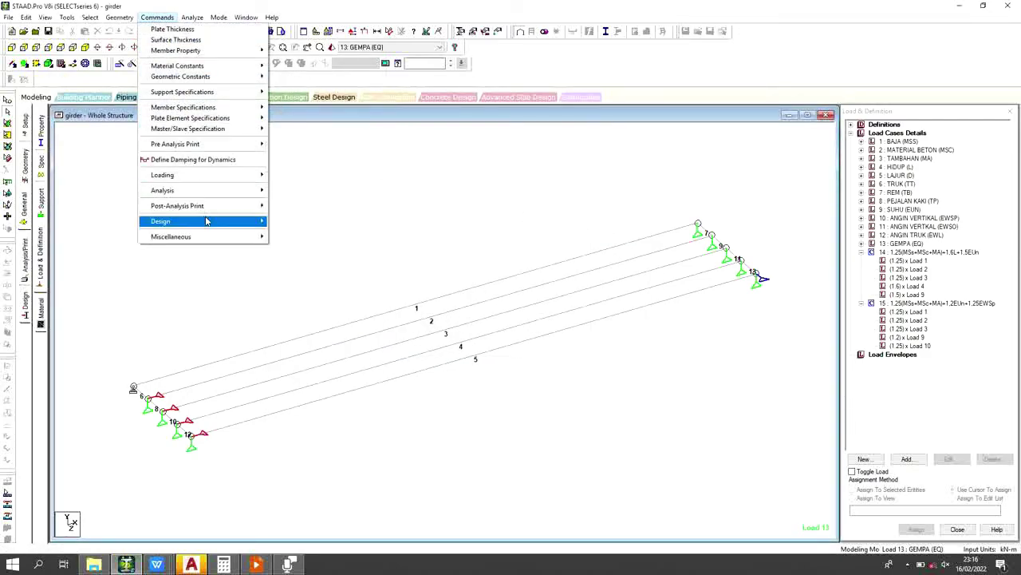
pyautogui.moveTo(207, 222)
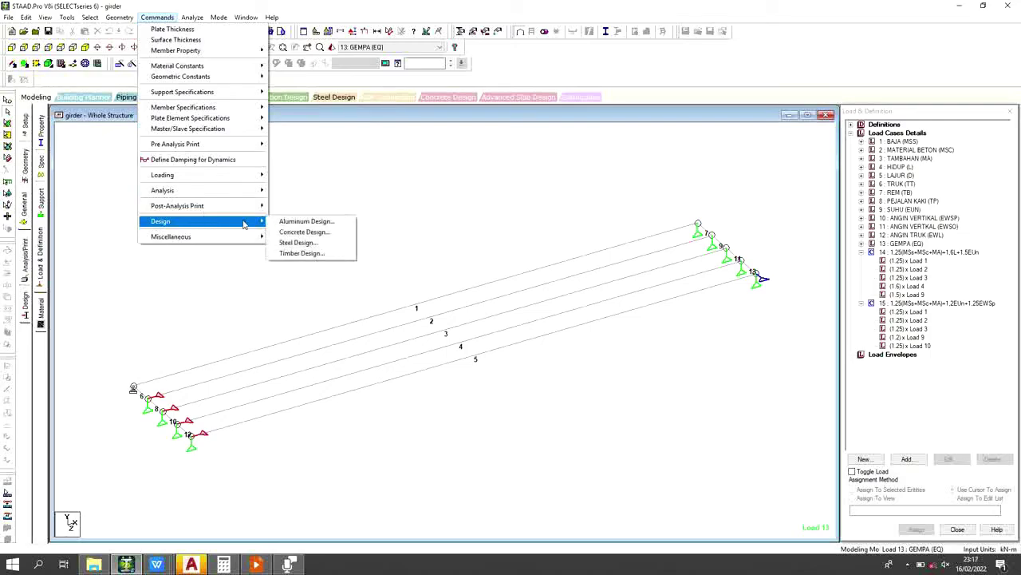
pyautogui.click(293, 242)
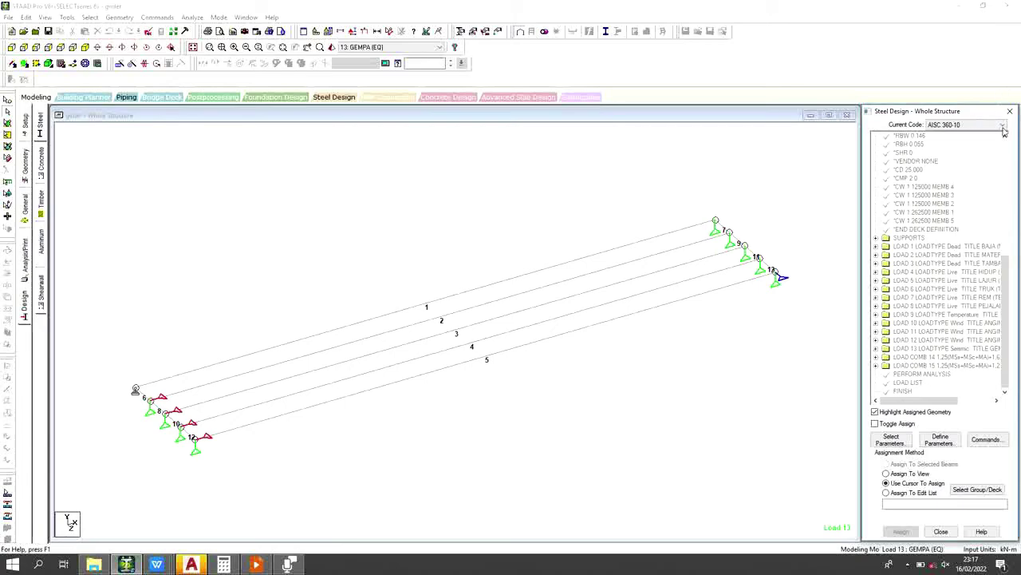
pyautogui.click(1004, 132)
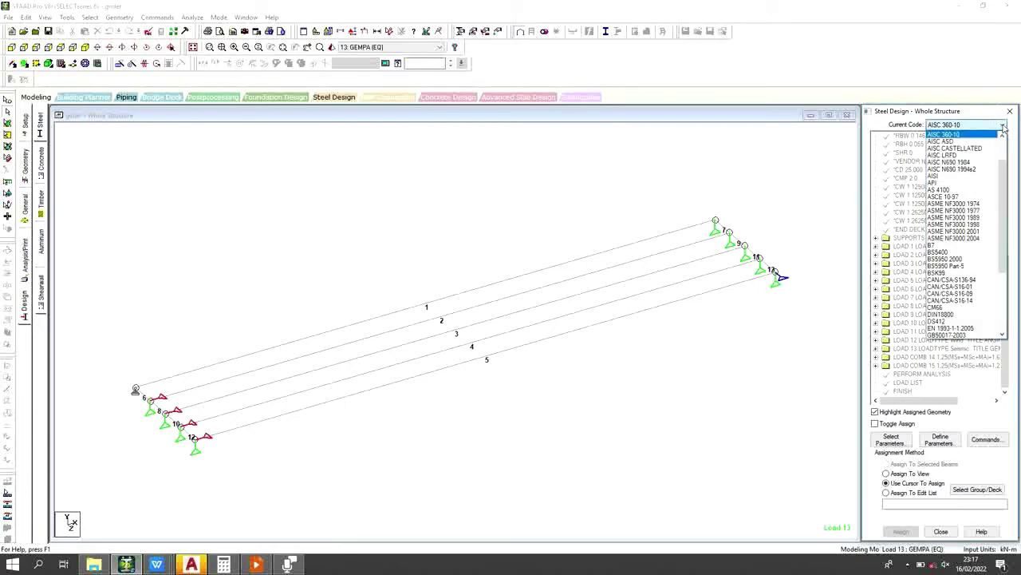
pyautogui.moveTo(1004, 186); pyautogui.dragTo(1003, 168)
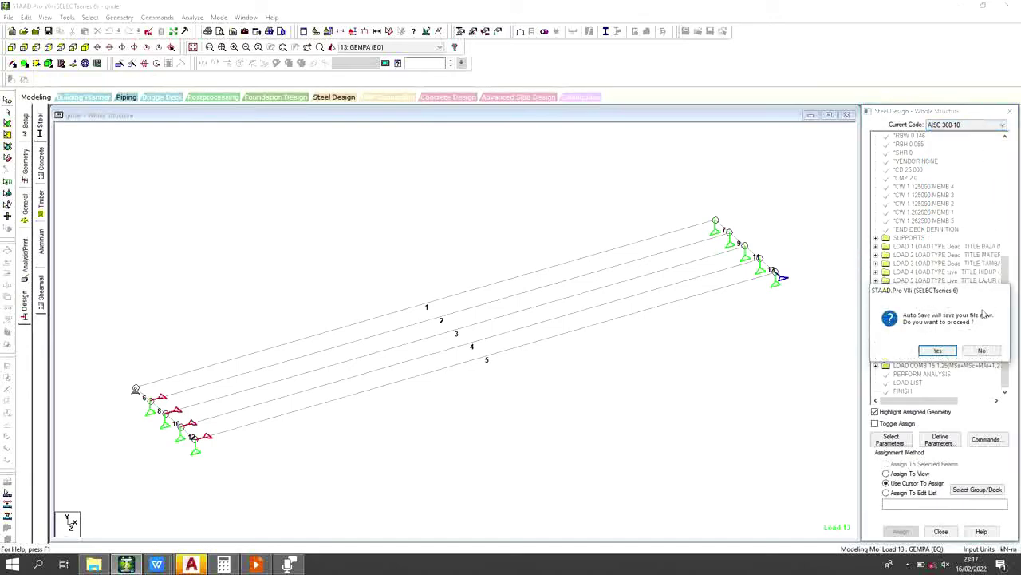
pyautogui.click(940, 351)
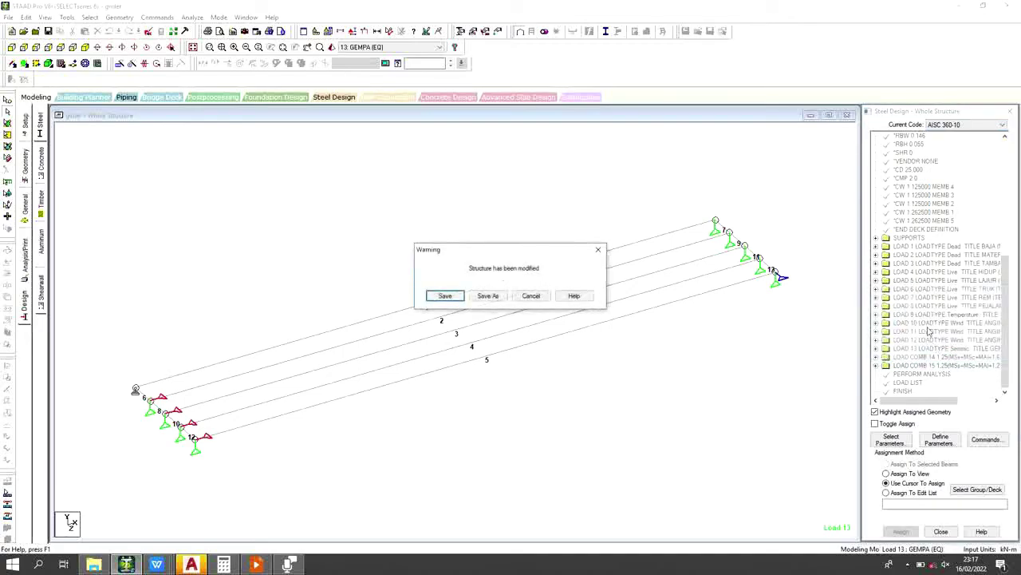
pyautogui.click(445, 296)
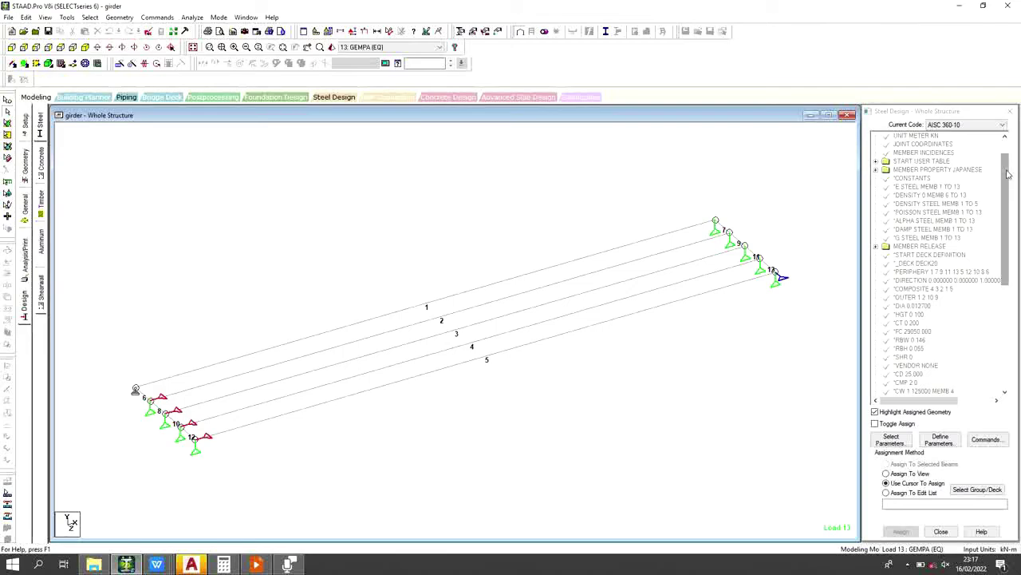
# Step: Set the current steel design code to AISC LRFD
pyautogui.moveTo(1007, 172); pyautogui.dragTo(1015, 146)
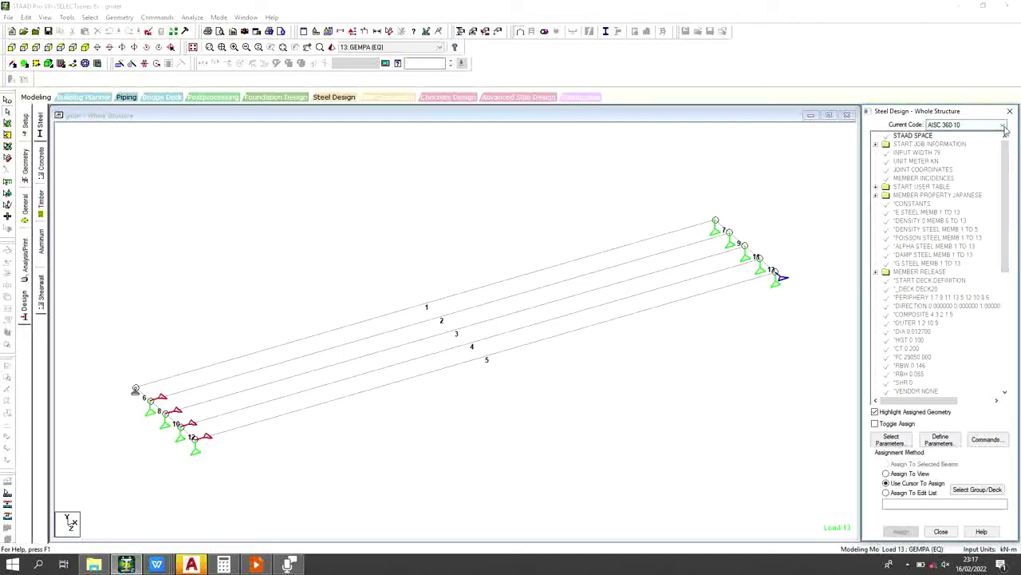
pyautogui.click(1002, 125)
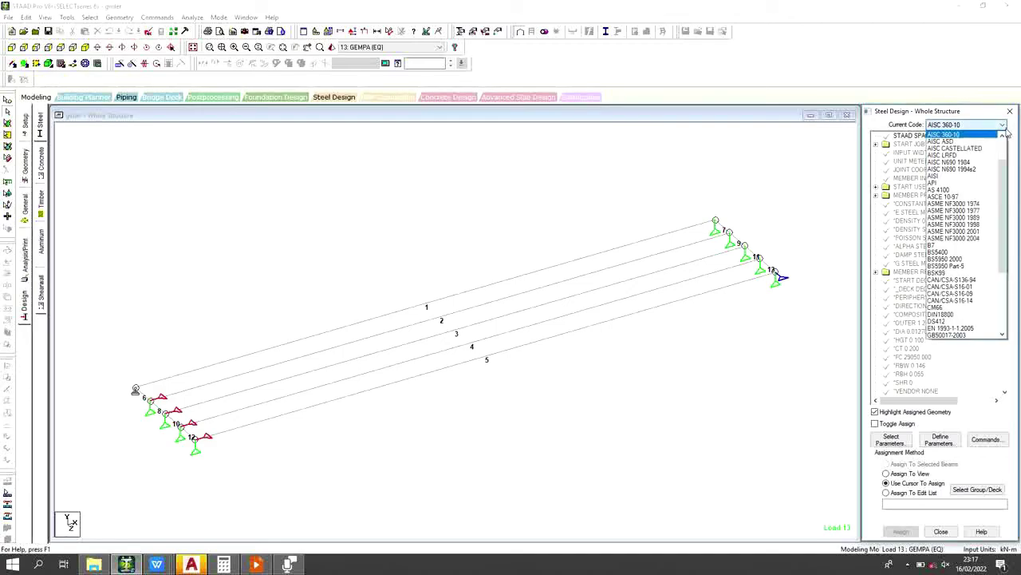
pyautogui.click(1010, 200)
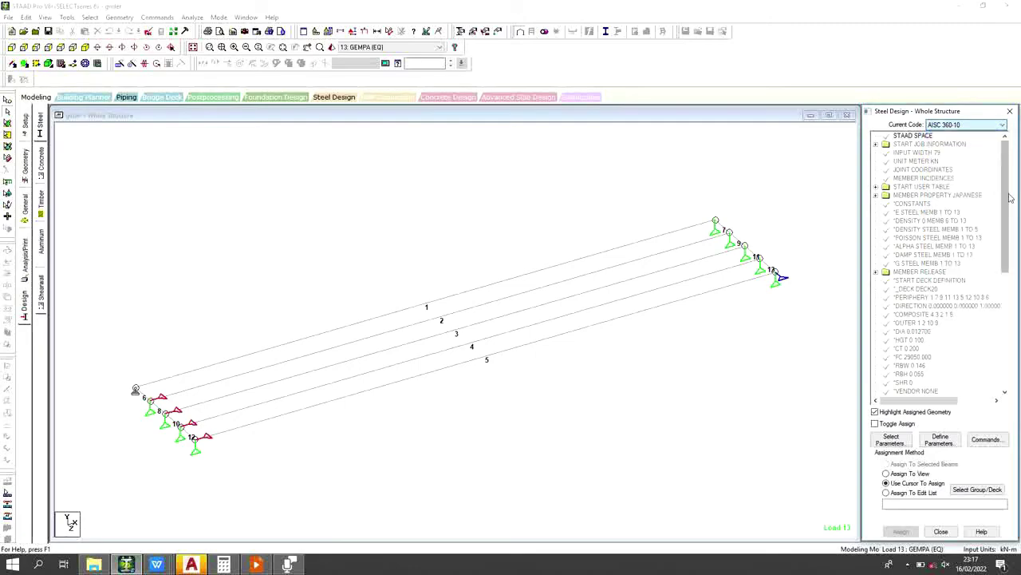
pyautogui.click(1004, 127)
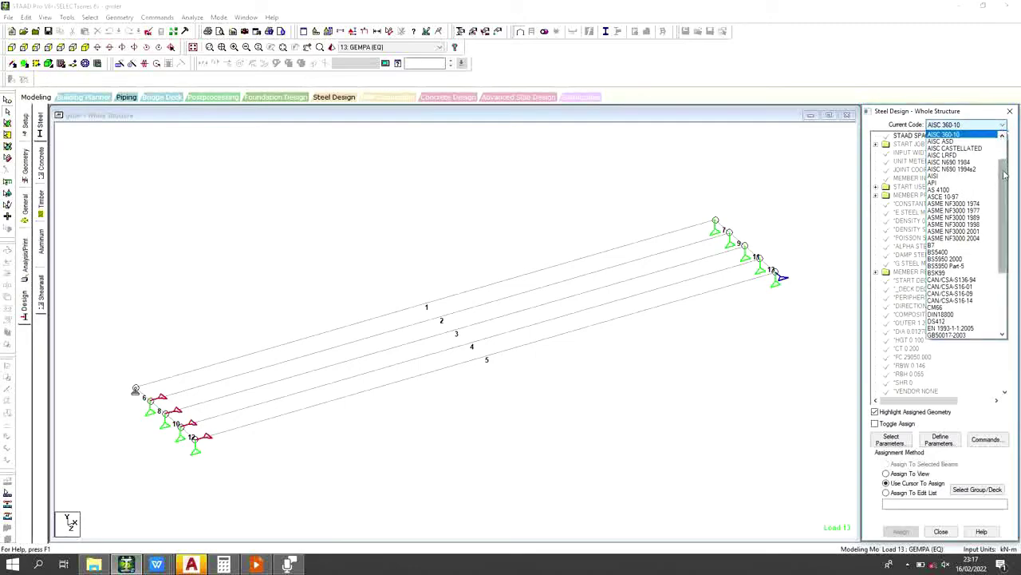
pyautogui.moveTo(1004, 174); pyautogui.dragTo(1007, 153)
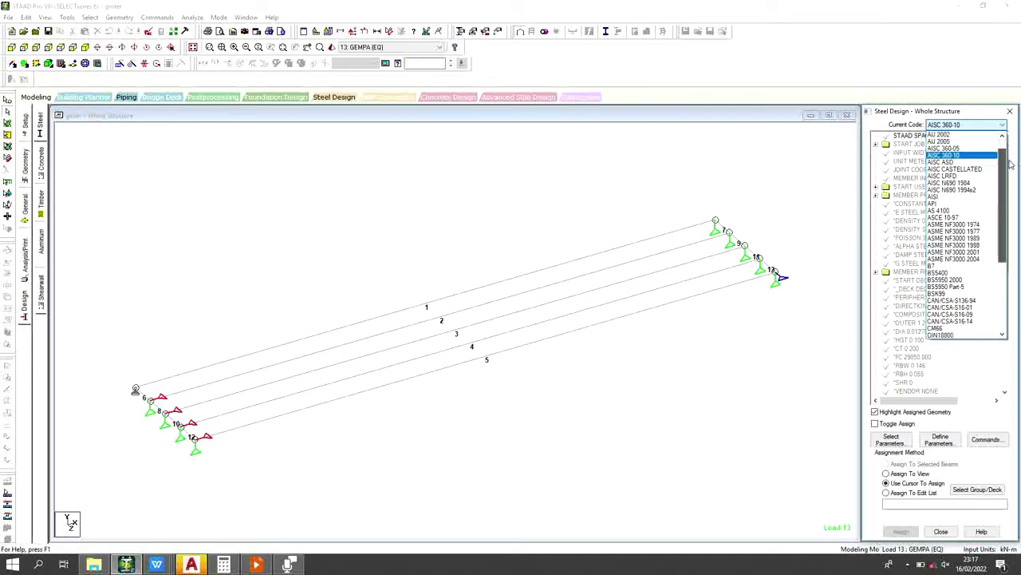
pyautogui.click(960, 189)
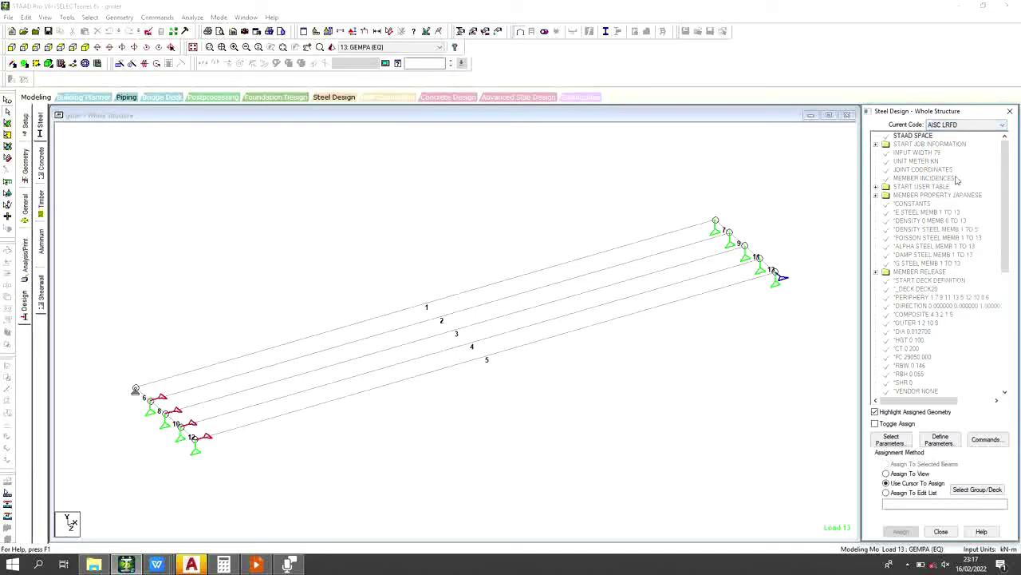
# Step: Browse the available steel design codes and keep AISC LRFD as the current code
pyautogui.click(986, 129)
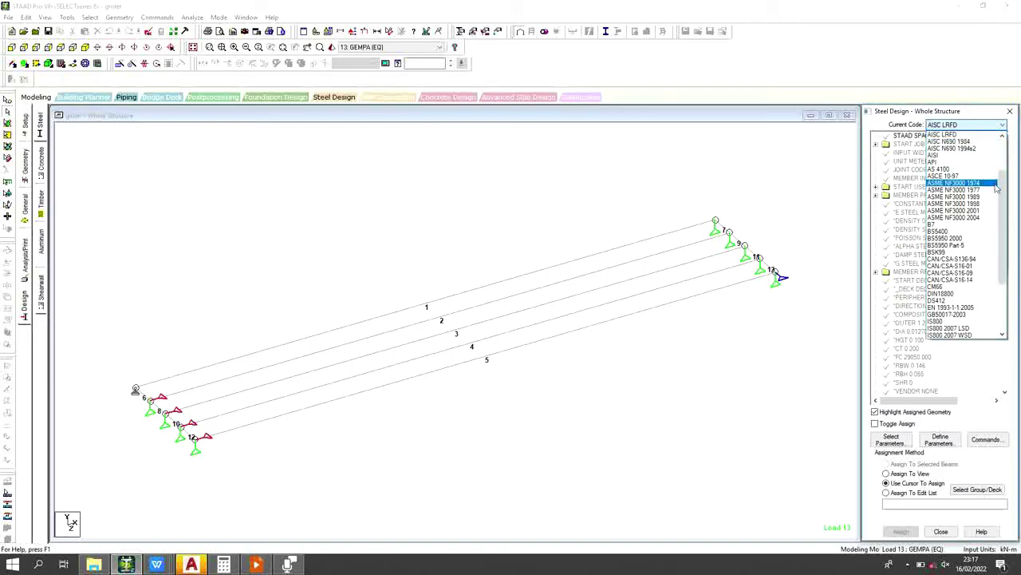
pyautogui.moveTo(1002, 188); pyautogui.dragTo(1010, 164)
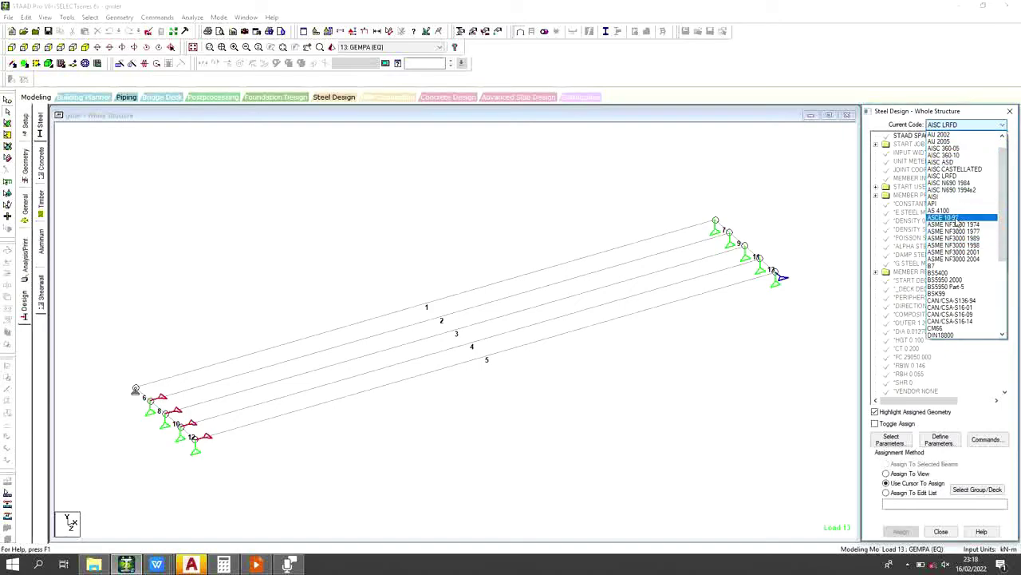
pyautogui.click(959, 176)
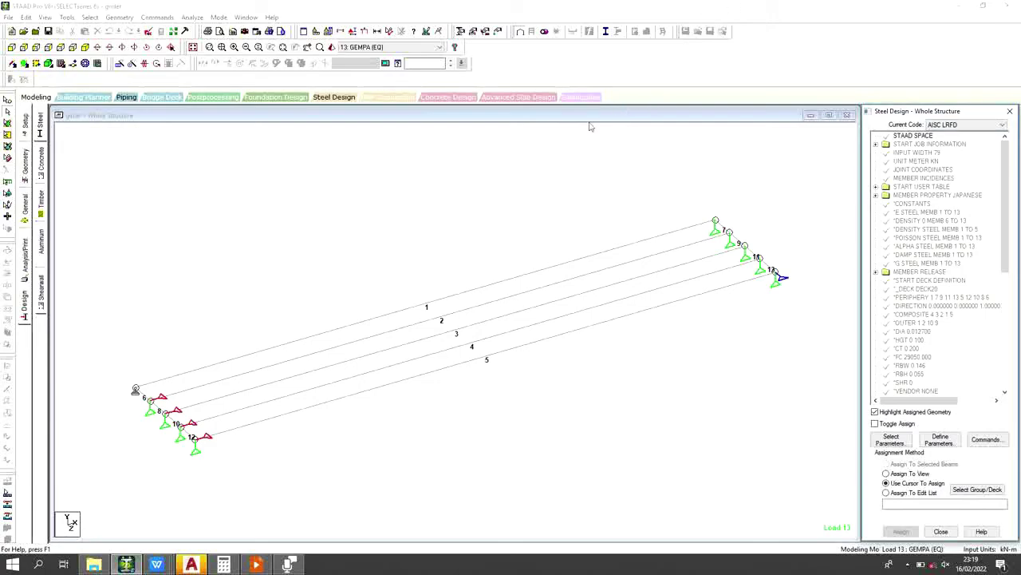
# Step: Define the FU design parameter with an ultimate tensile strength of 540000 kN/m2 and add it
pyautogui.click(941, 440)
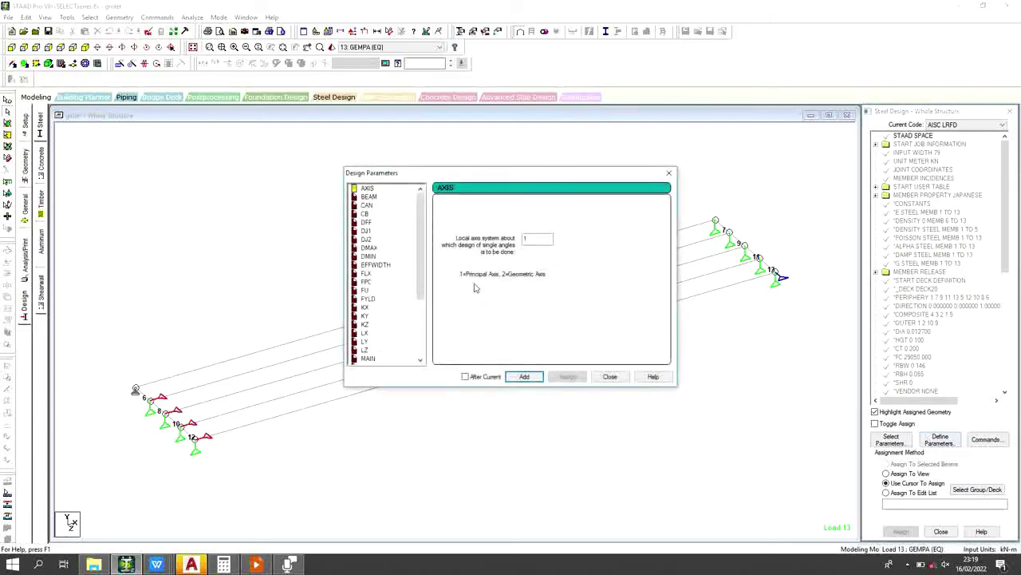
pyautogui.click(366, 291)
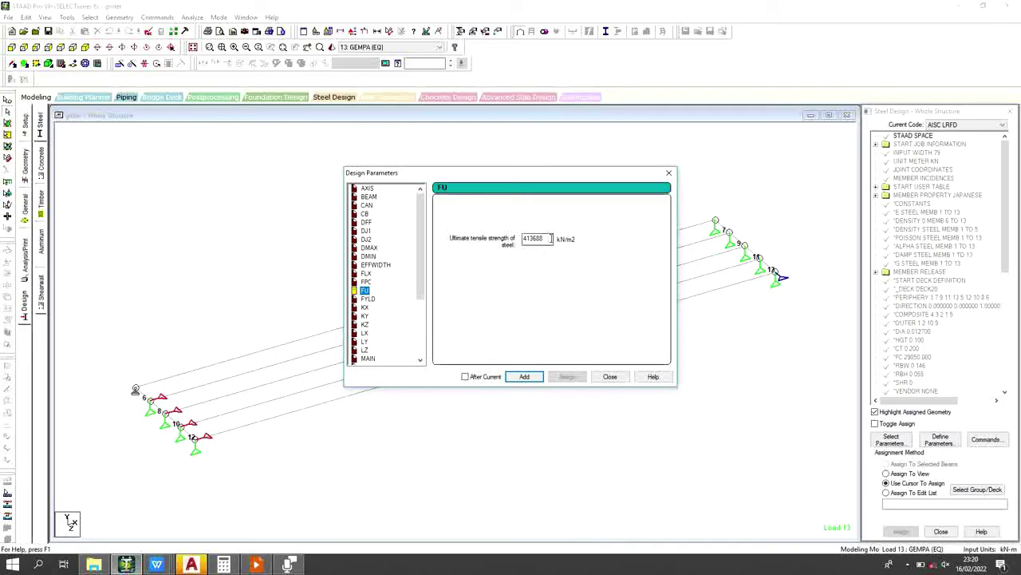
pyautogui.moveTo(551, 238); pyautogui.dragTo(517, 237)
pyautogui.write('540000')
pyautogui.click(533, 379)
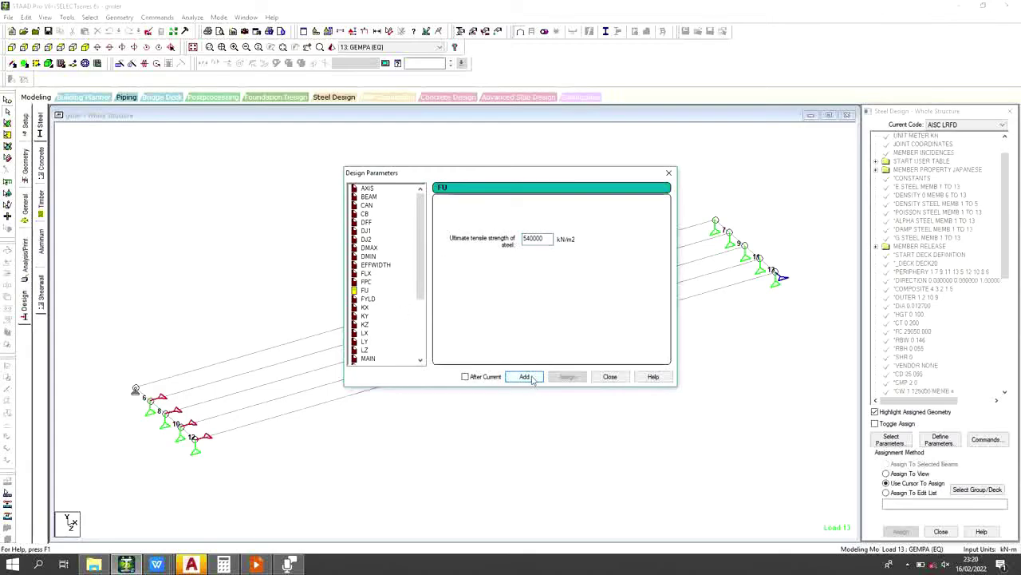
# Step: Add the FYLD design parameter with a steel yield strength of 400000 kN/m2
pyautogui.click(370, 300)
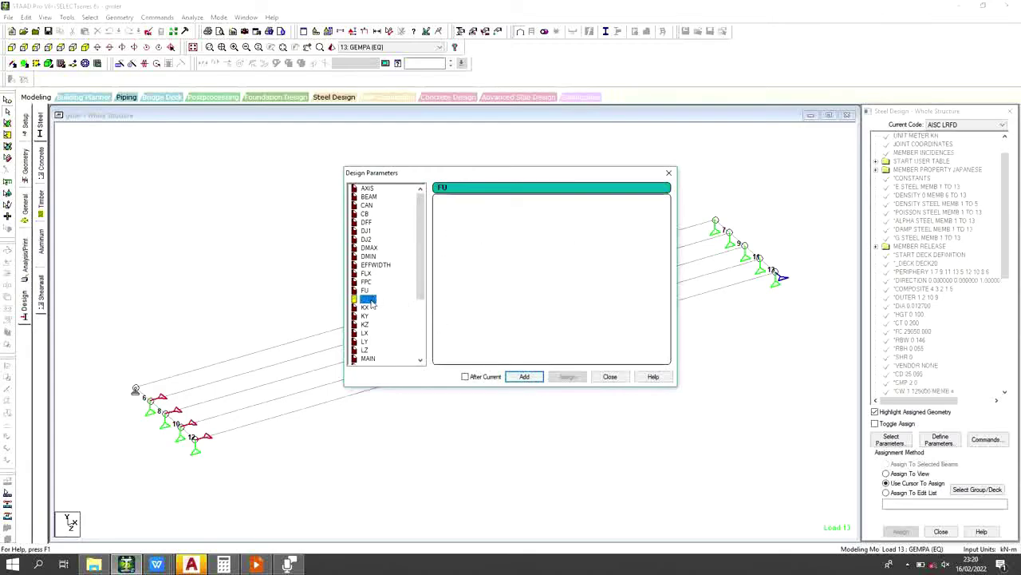
pyautogui.moveTo(550, 241); pyautogui.dragTo(524, 233)
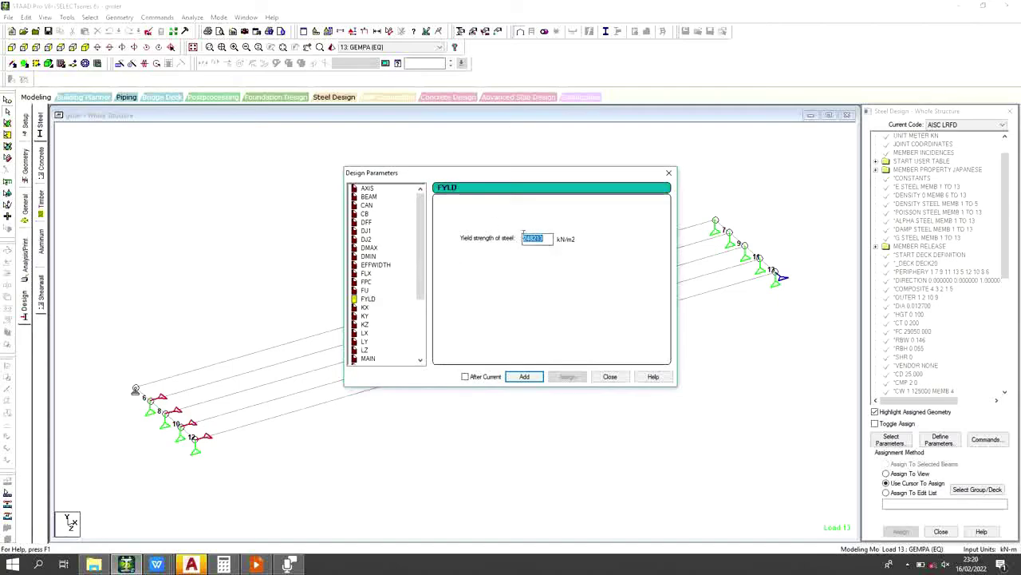
pyautogui.write('400000')
pyautogui.click(525, 377)
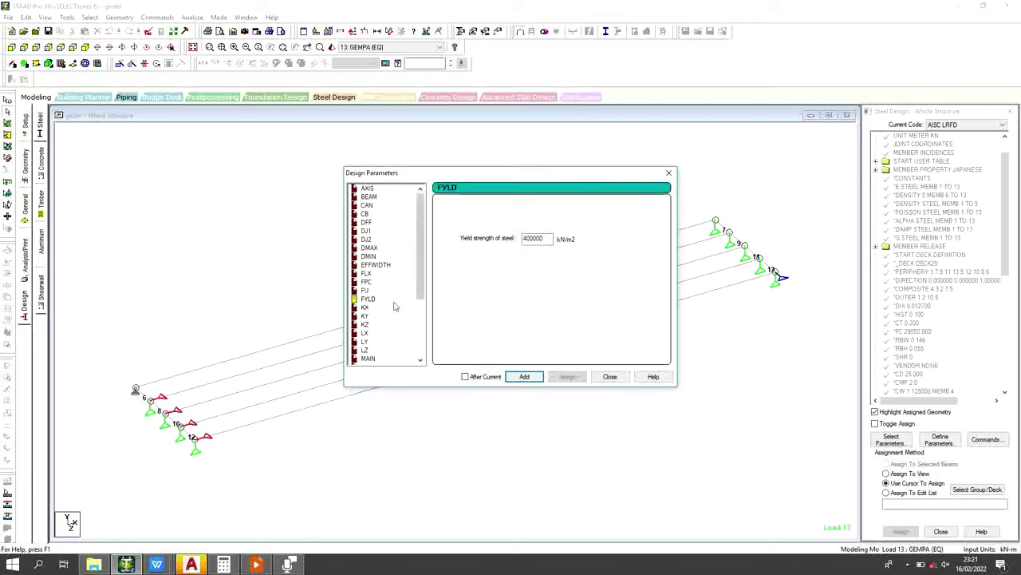
# Step: Divide 3.125 by 25 in Calculator and enter 0.125 as the KY value for the local Y-axis
pyautogui.click(365, 316)
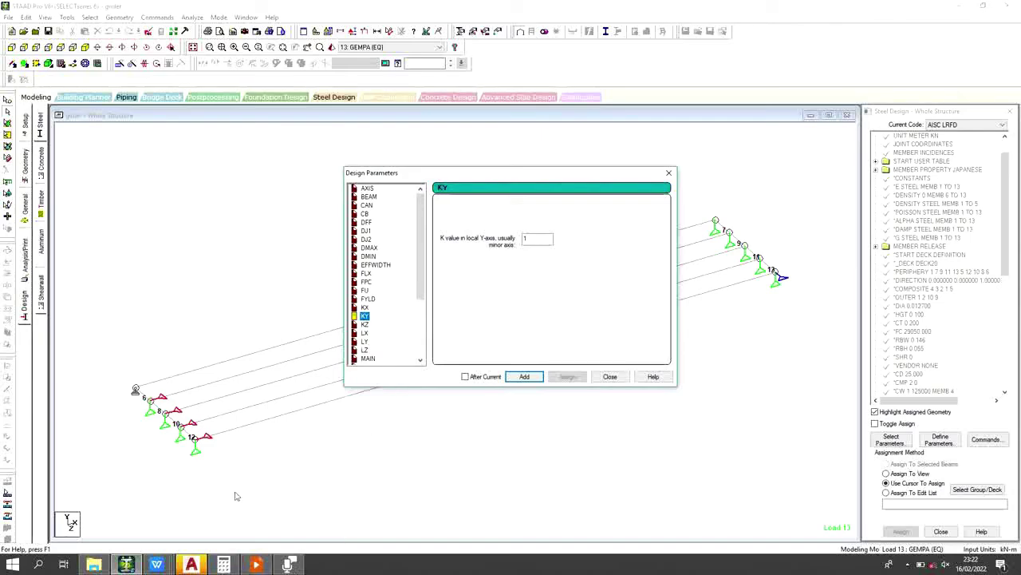
pyautogui.click(223, 565)
pyautogui.click(195, 434)
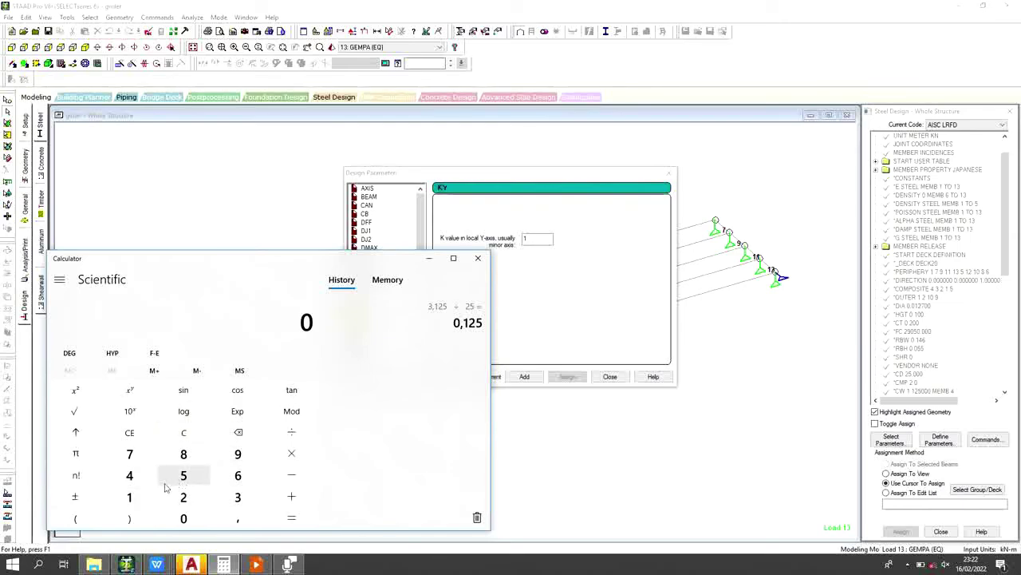
pyautogui.click(236, 498)
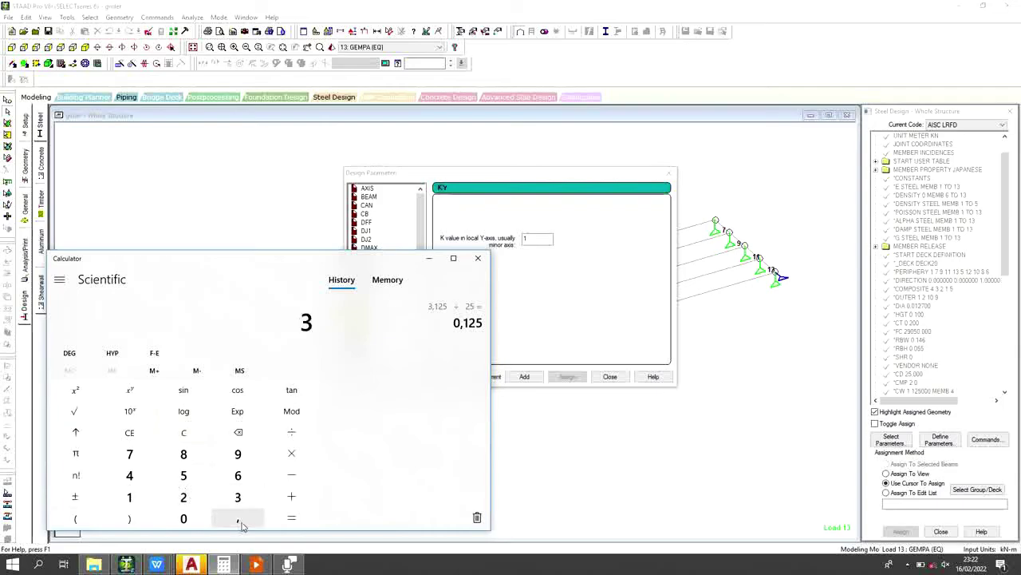
pyautogui.click(237, 519)
pyautogui.click(129, 496)
pyautogui.click(184, 497)
pyautogui.click(183, 479)
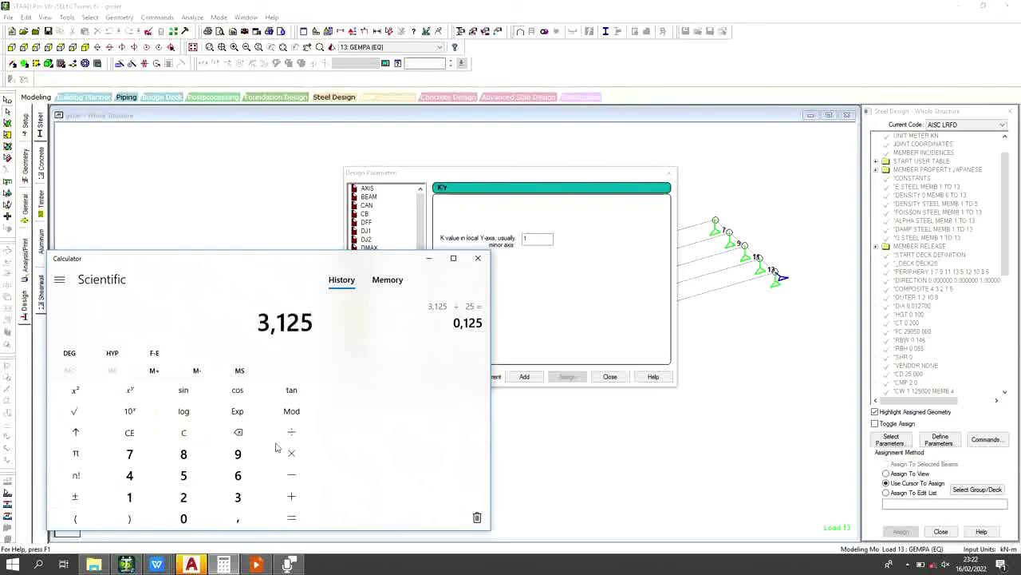
pyautogui.click(292, 432)
pyautogui.click(184, 496)
pyautogui.click(183, 474)
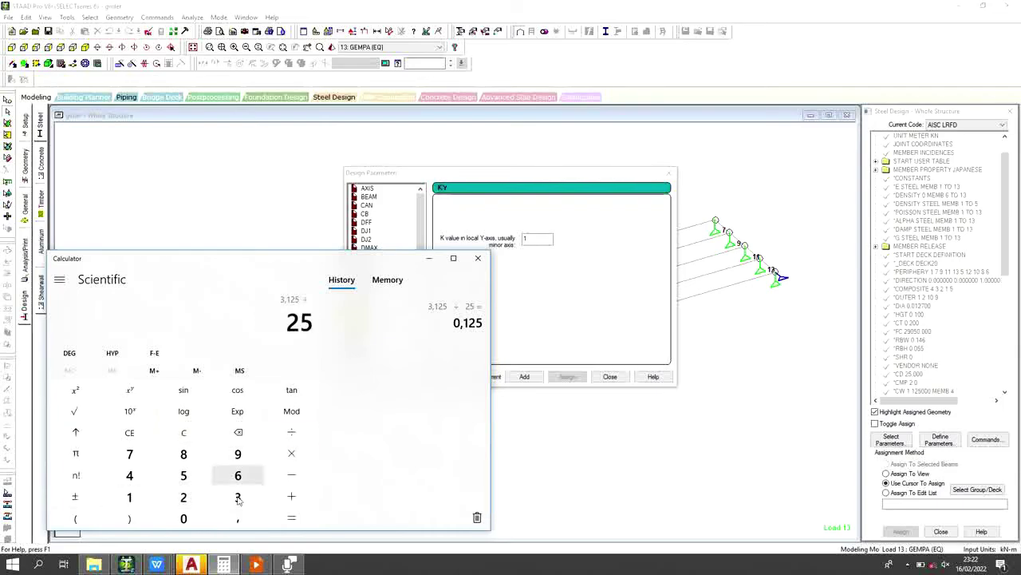
pyautogui.click(292, 518)
pyautogui.click(558, 268)
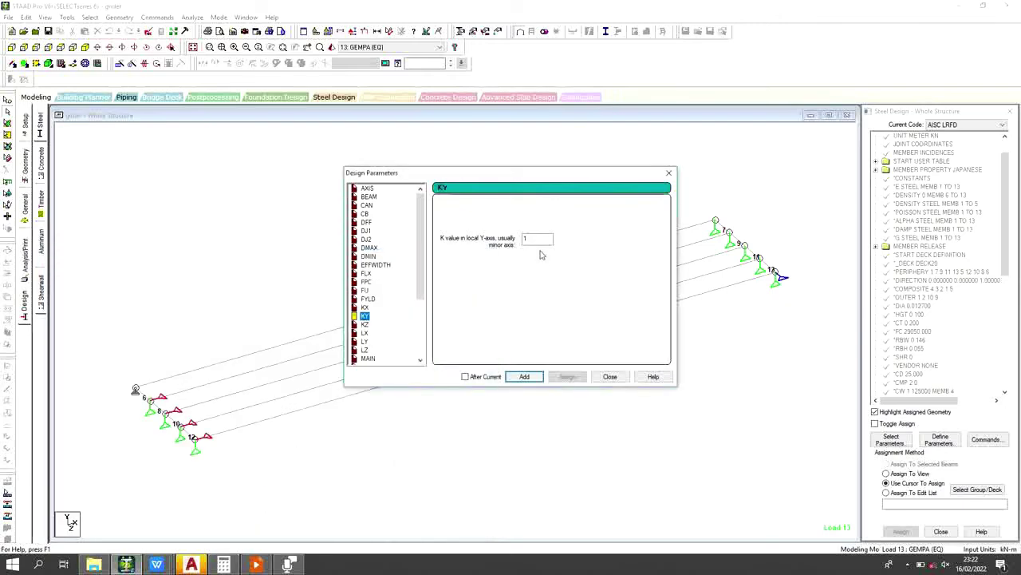
pyautogui.doubleClick(524, 238)
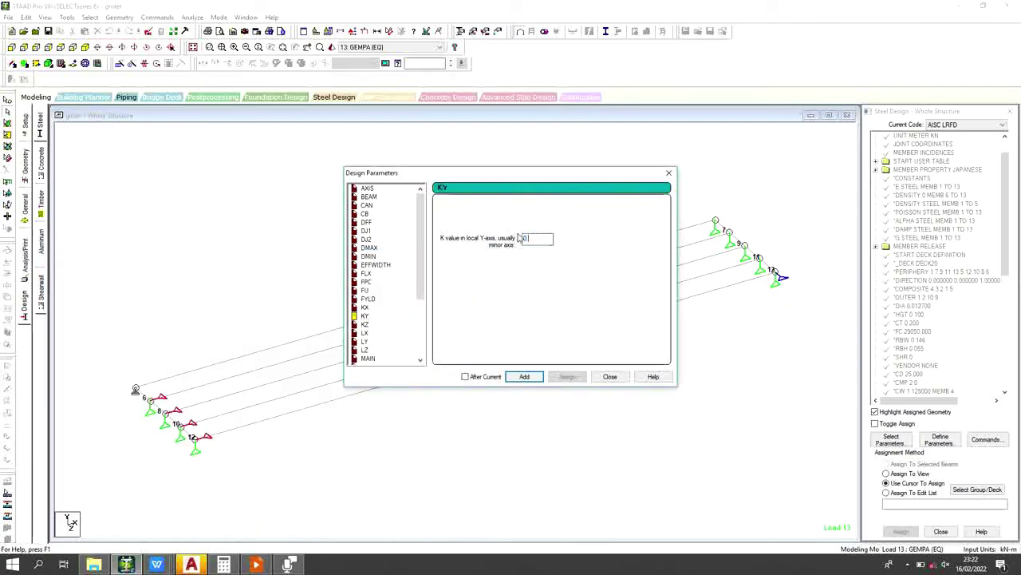
pyautogui.write('0.125')
# Step: Set the RATIO parameter's permissible ratio of actual load to section capacity to 0.9
pyautogui.moveTo(422, 275); pyautogui.dragTo(426, 315)
pyautogui.click(372, 325)
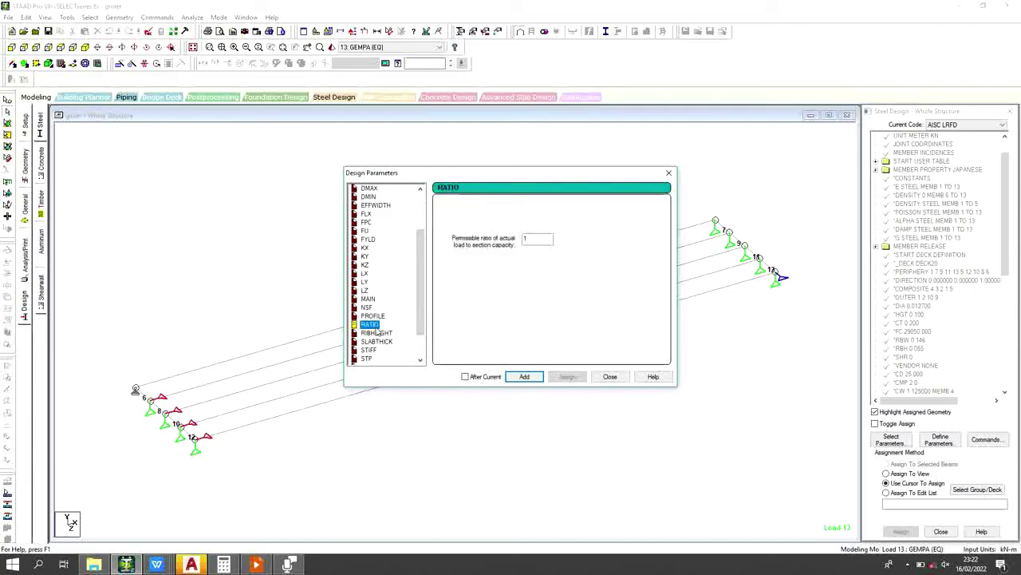
pyautogui.doubleClick(526, 238)
pyautogui.write('0.9')
# Step: Add the STIFF design parameter with a plate girder stiffener spacing of 3.125 m
pyautogui.moveTo(425, 322); pyautogui.dragTo(426, 343)
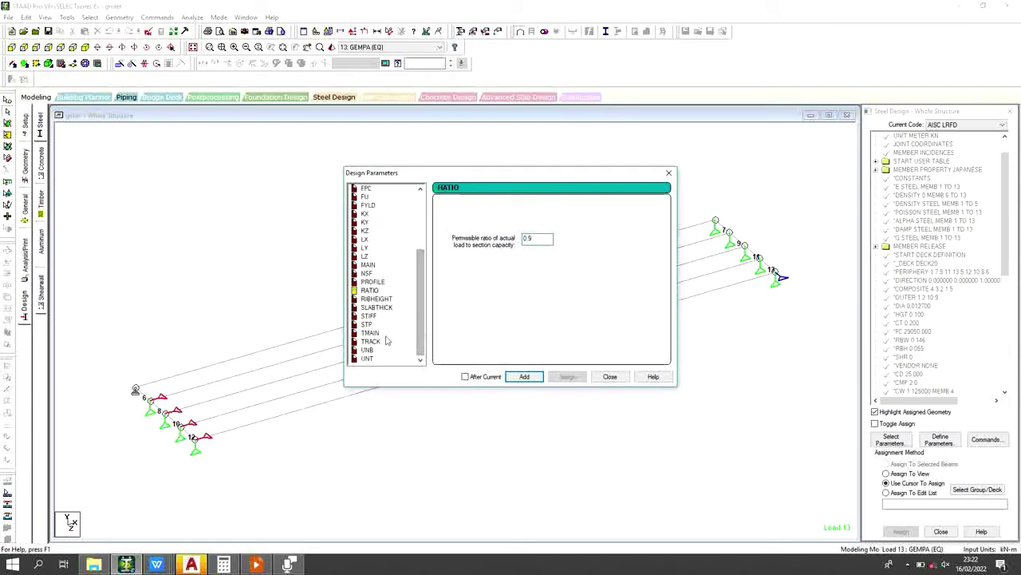
pyautogui.click(370, 316)
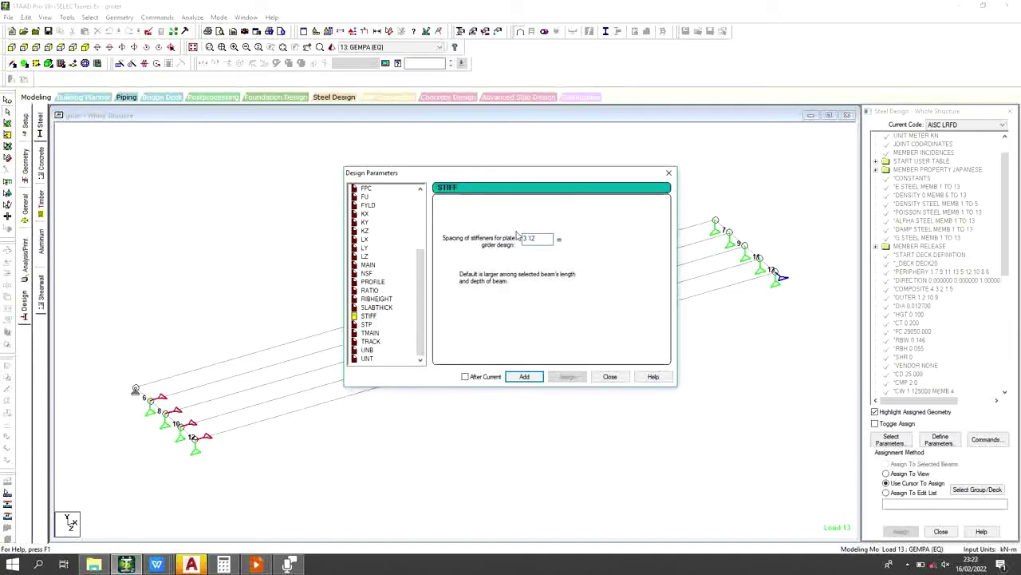
pyautogui.click(524, 377)
# Step: Return to the RATIO parameter and add it to the design parameters with 0.9
pyautogui.click(1005, 303)
pyautogui.click(370, 291)
pyautogui.click(528, 379)
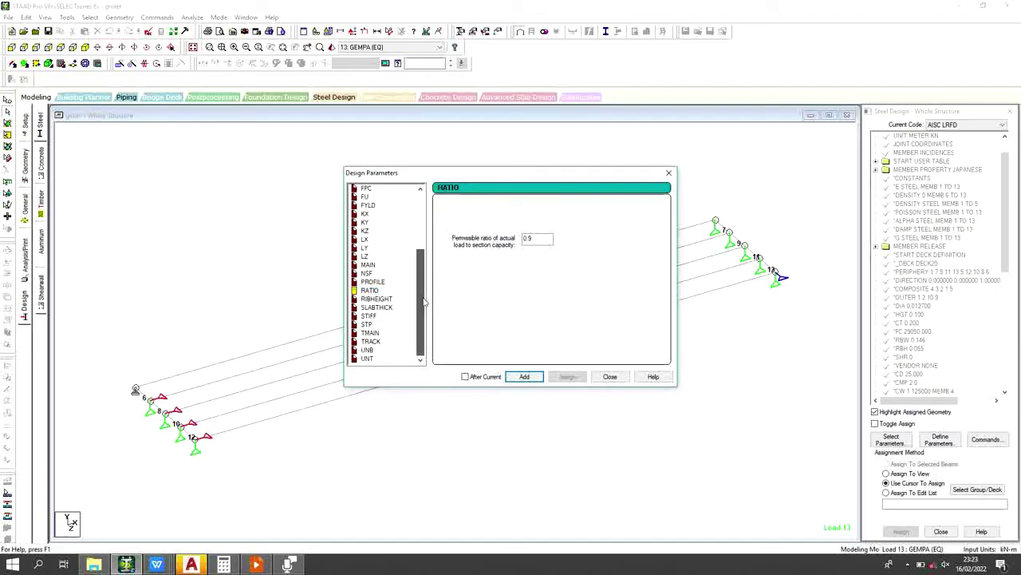
# Step: Add the TRACK parameter with option 1, printing the design output at the intermediate detail level
pyautogui.click(373, 342)
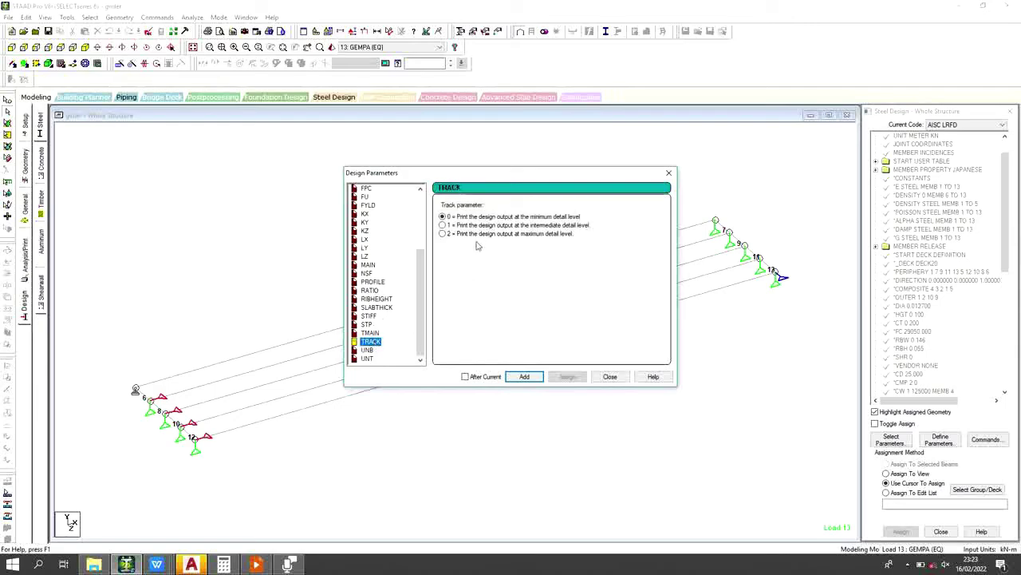
pyautogui.click(450, 225)
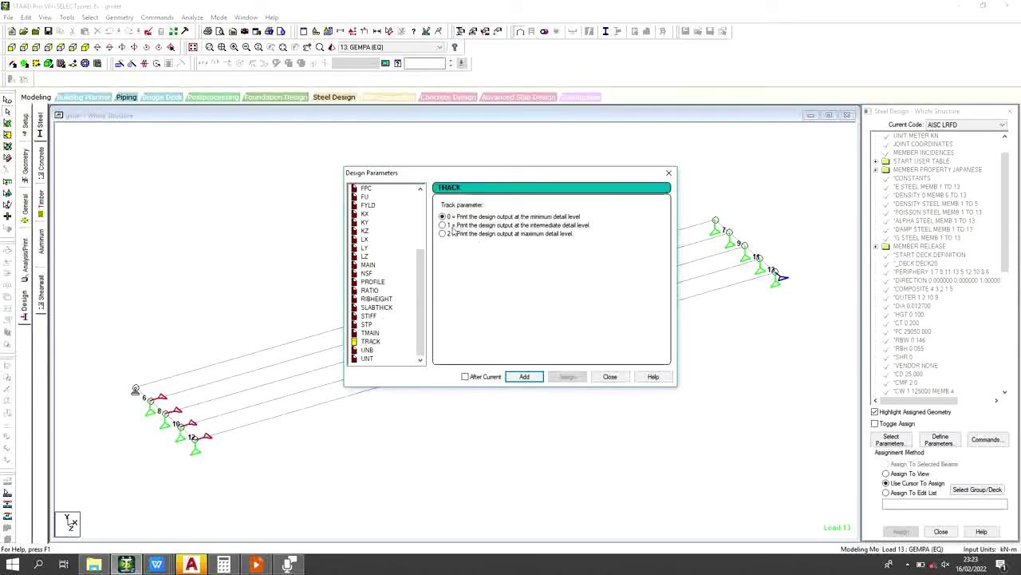
pyautogui.click(524, 375)
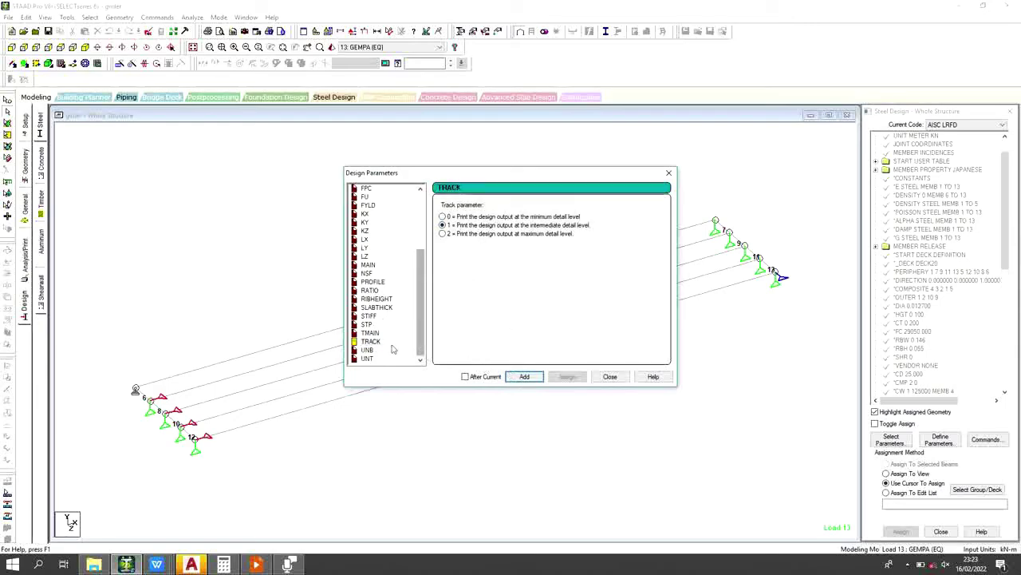
# Step: Add the UNT parameter with an unsupported top flange length of 3.125 m and finish defining parameters
pyautogui.click(367, 358)
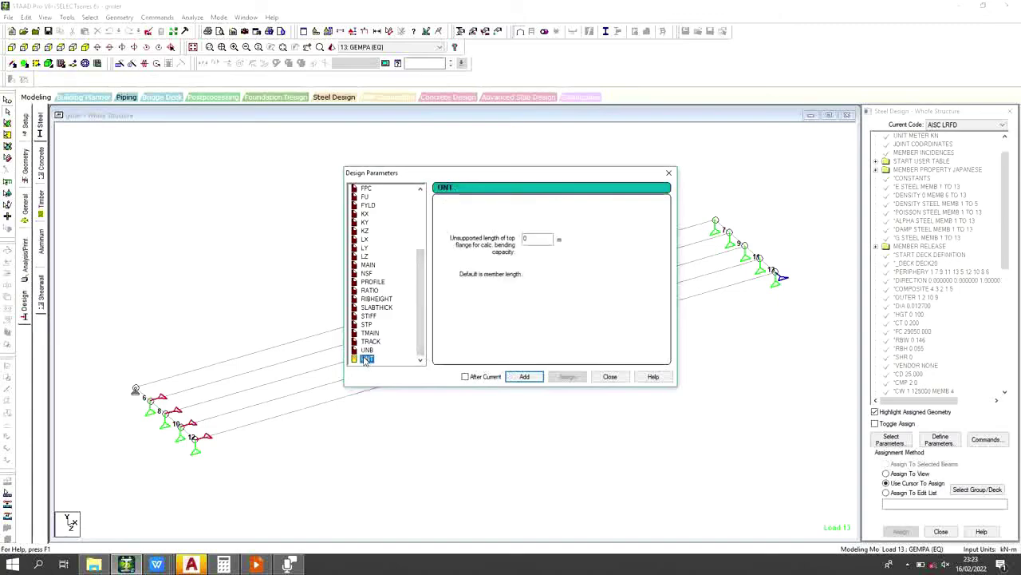
pyautogui.doubleClick(529, 239)
pyautogui.click(532, 380)
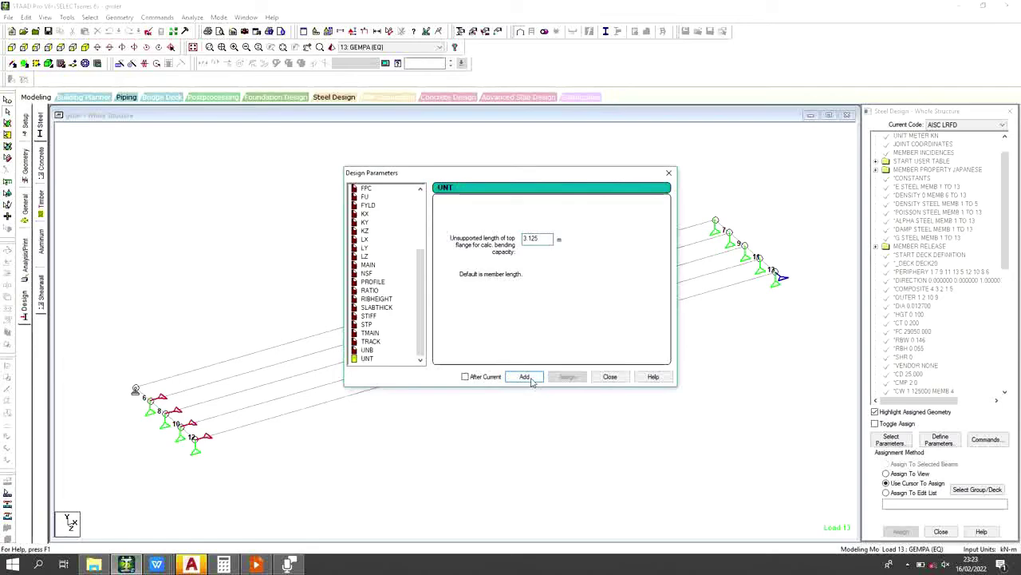
pyautogui.click(532, 380)
pyautogui.click(610, 376)
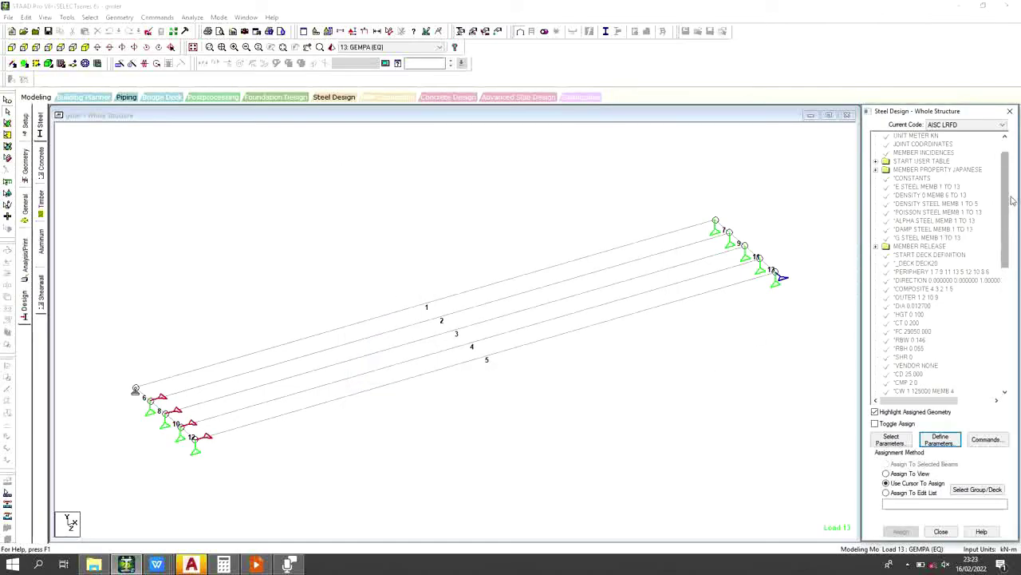
# Step: Review the defined parameters and add the missing KY parameter with a value of 0.125
pyautogui.moveTo(1008, 201); pyautogui.dragTo(1019, 327)
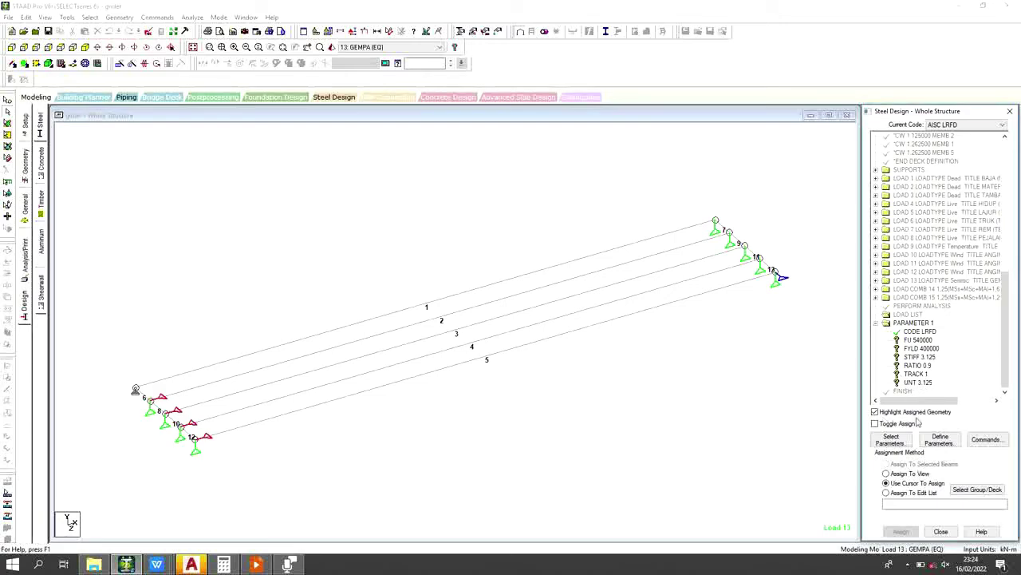
pyautogui.click(939, 439)
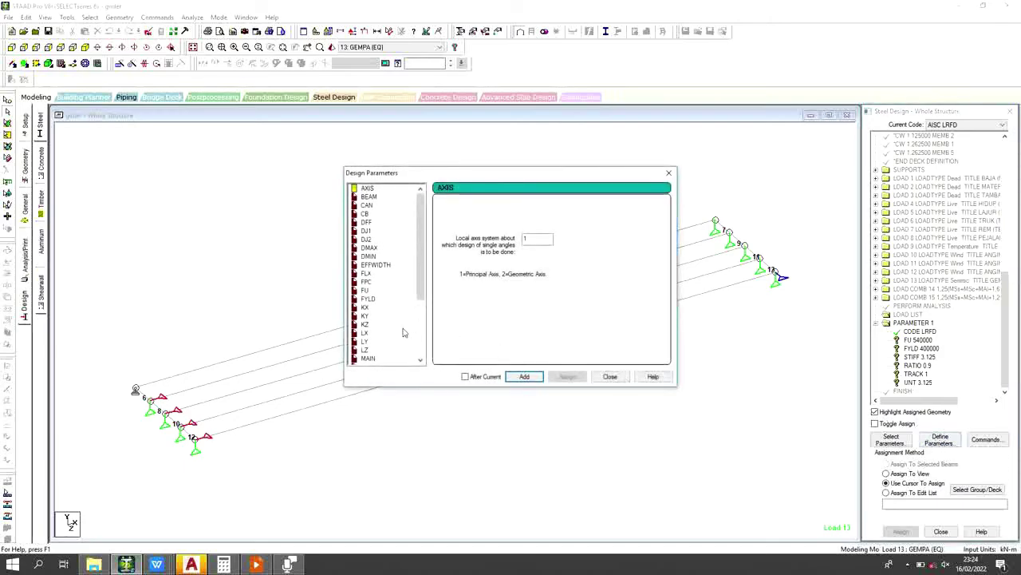
pyautogui.click(364, 316)
pyautogui.click(536, 239)
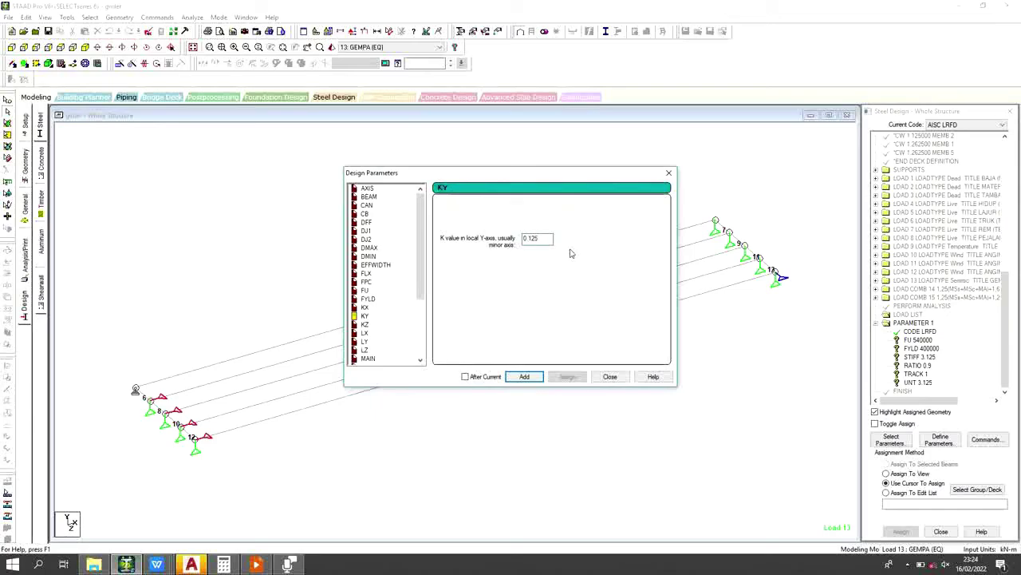
pyautogui.click(522, 377)
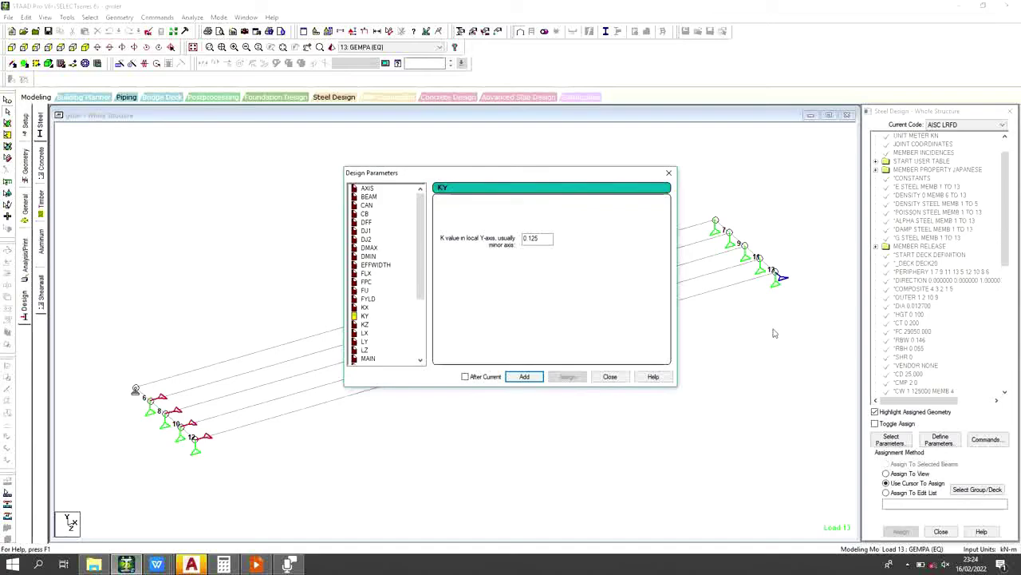
pyautogui.click(609, 376)
pyautogui.moveTo(1007, 257); pyautogui.dragTo(1019, 389)
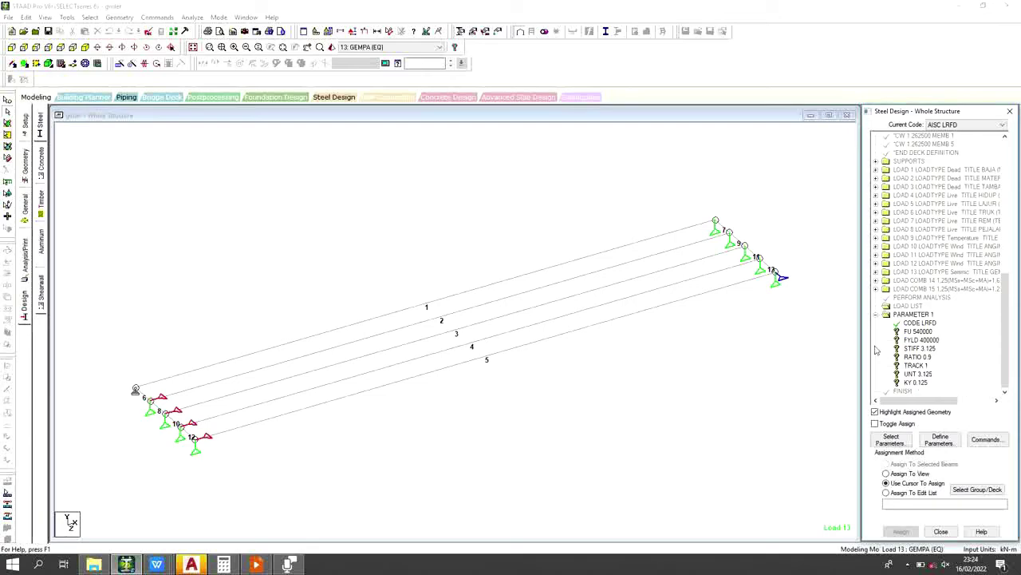
# Step: Add the CHECK CODE design command below the AISC LRFD parameters
pyautogui.click(984, 440)
pyautogui.click(734, 245)
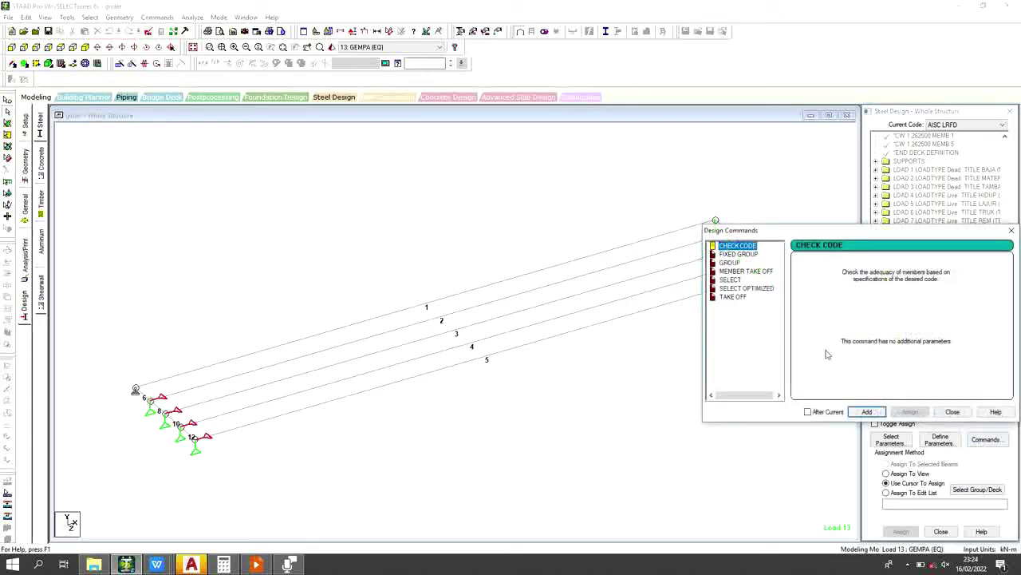
pyautogui.click(864, 411)
pyautogui.click(947, 411)
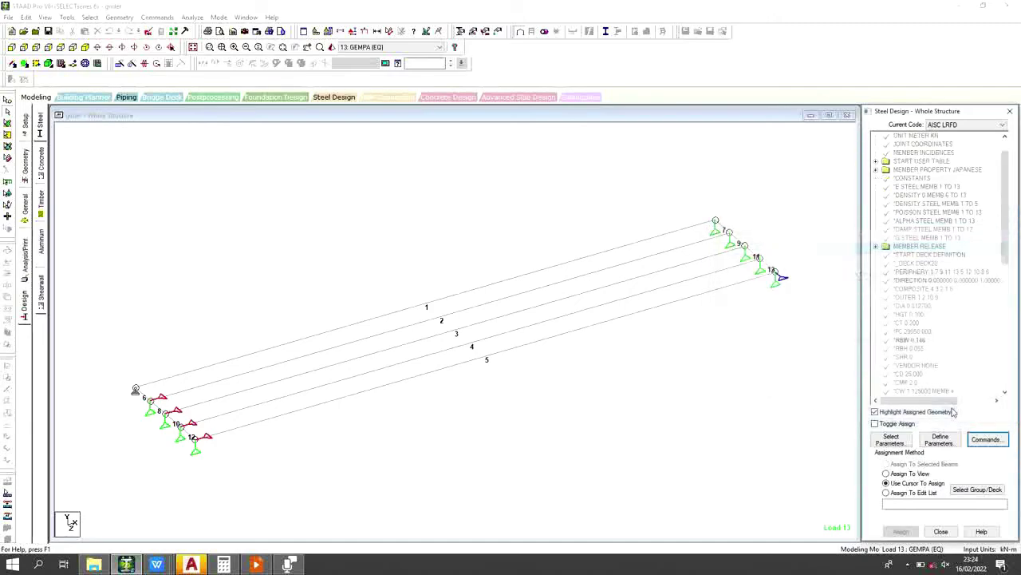
pyautogui.moveTo(1007, 239); pyautogui.dragTo(1010, 373)
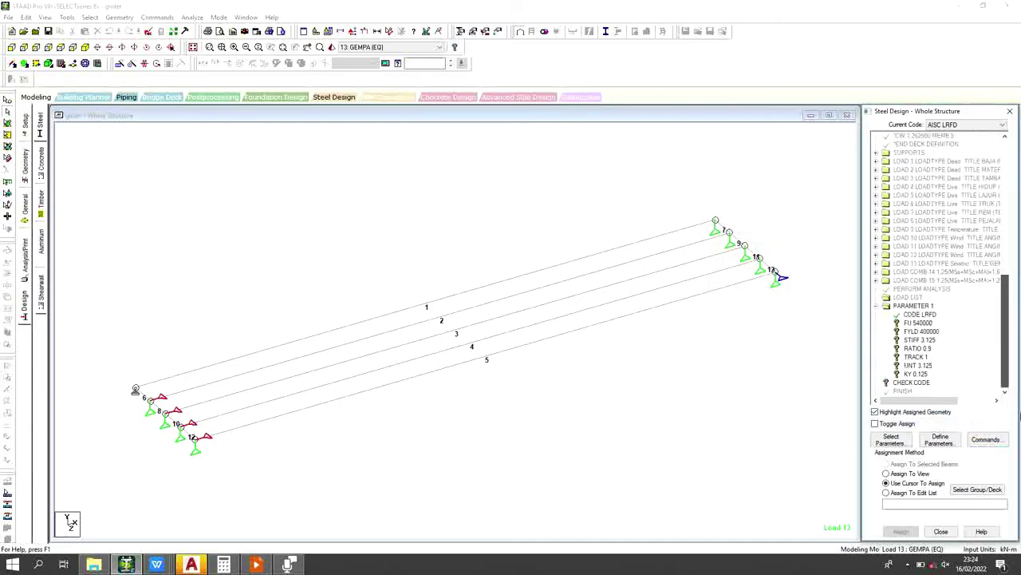
# Step: Assign the FU 540000 parameter to the five long girders, members 1 to 5
pyautogui.click(916, 323)
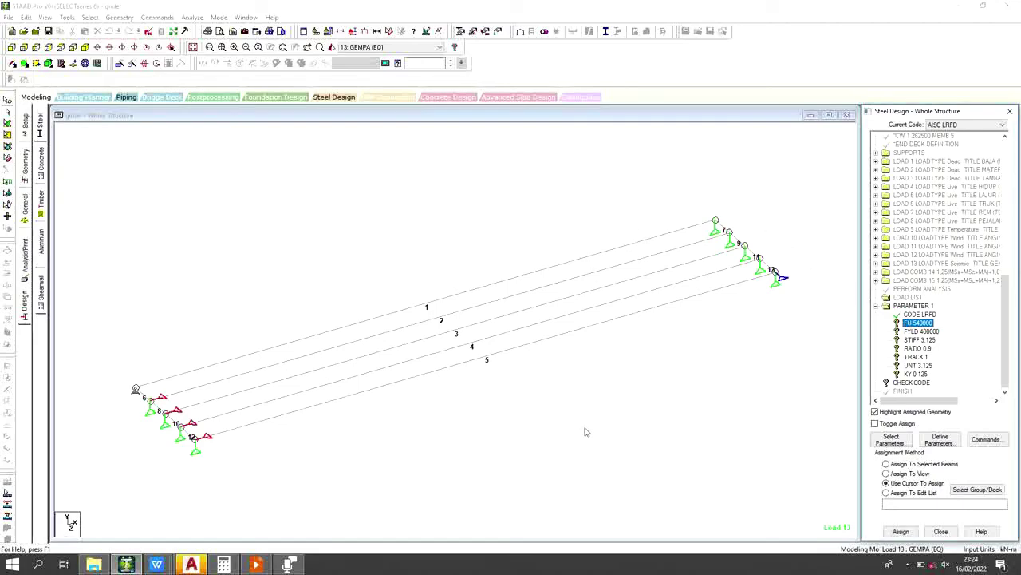
pyautogui.moveTo(585, 429); pyautogui.dragTo(274, 258)
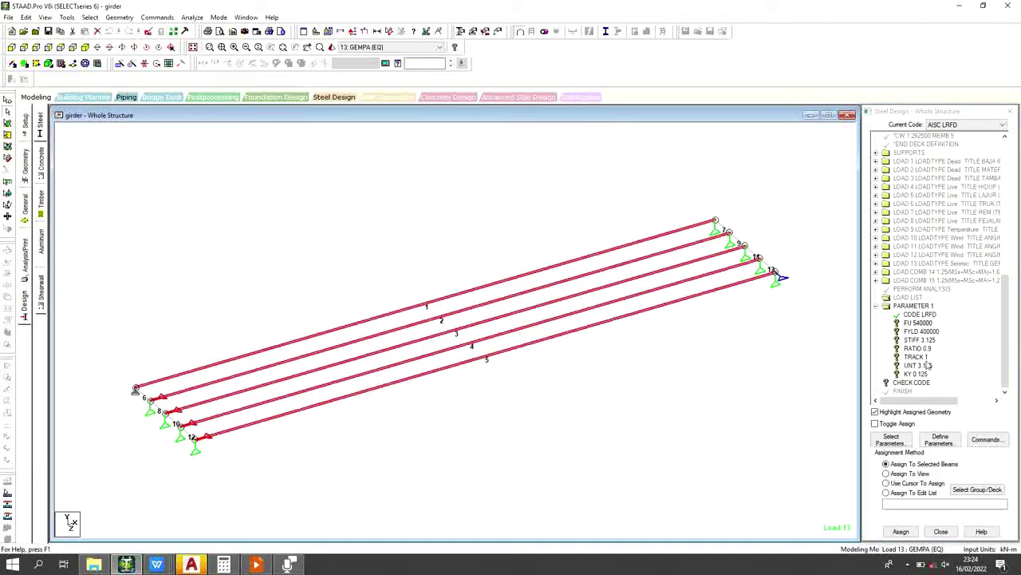
pyautogui.click(911, 531)
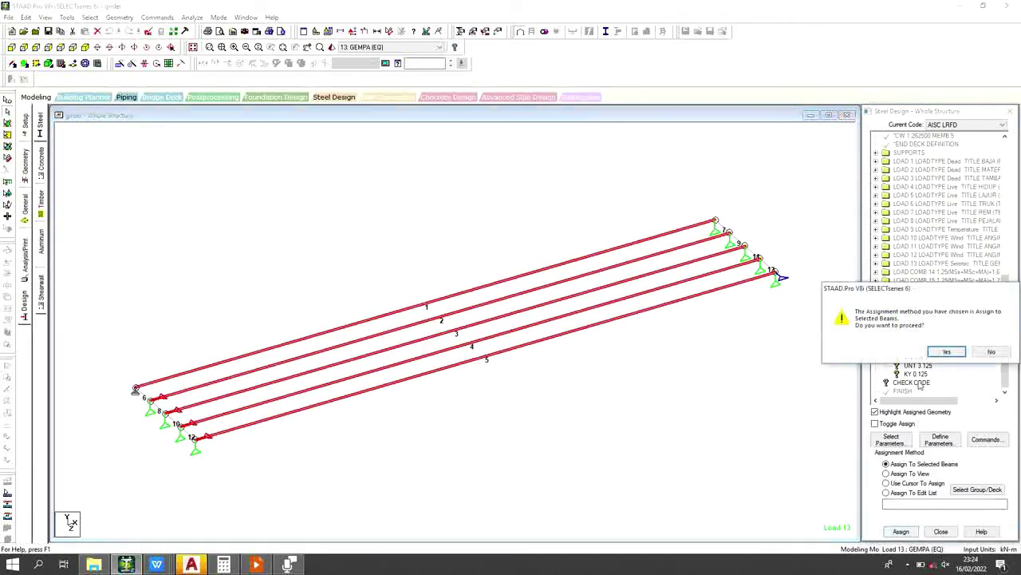
pyautogui.click(933, 348)
# Step: Assign the FYLD 400000 parameter to girder members 1 to 5
pyautogui.click(922, 333)
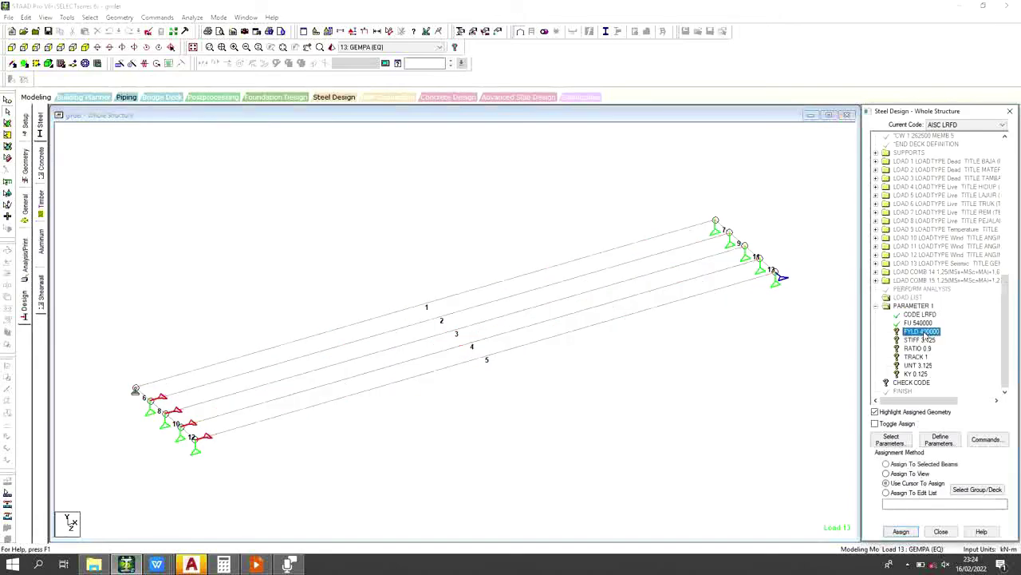
pyautogui.moveTo(685, 468); pyautogui.dragTo(383, 294)
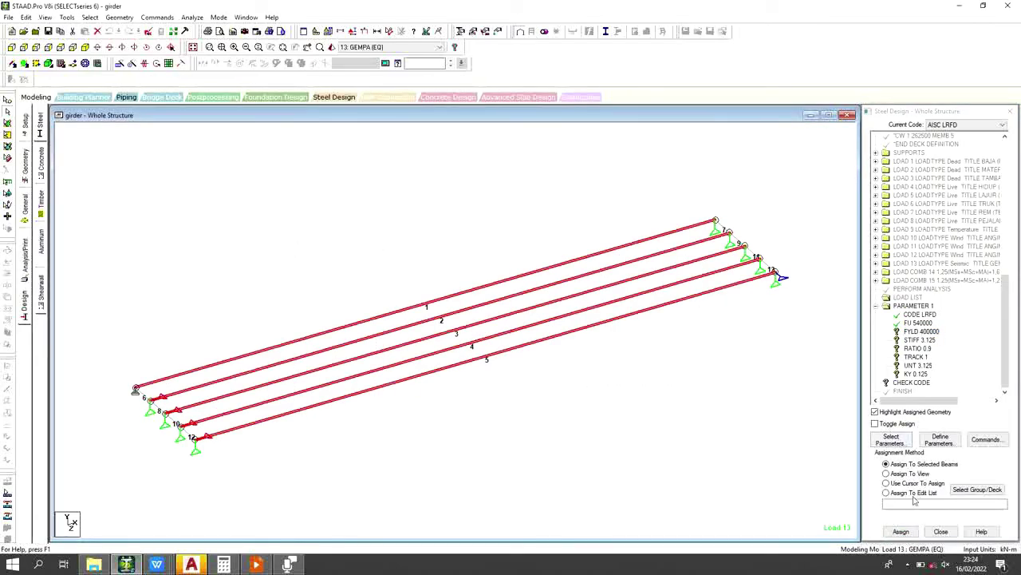
pyautogui.click(901, 530)
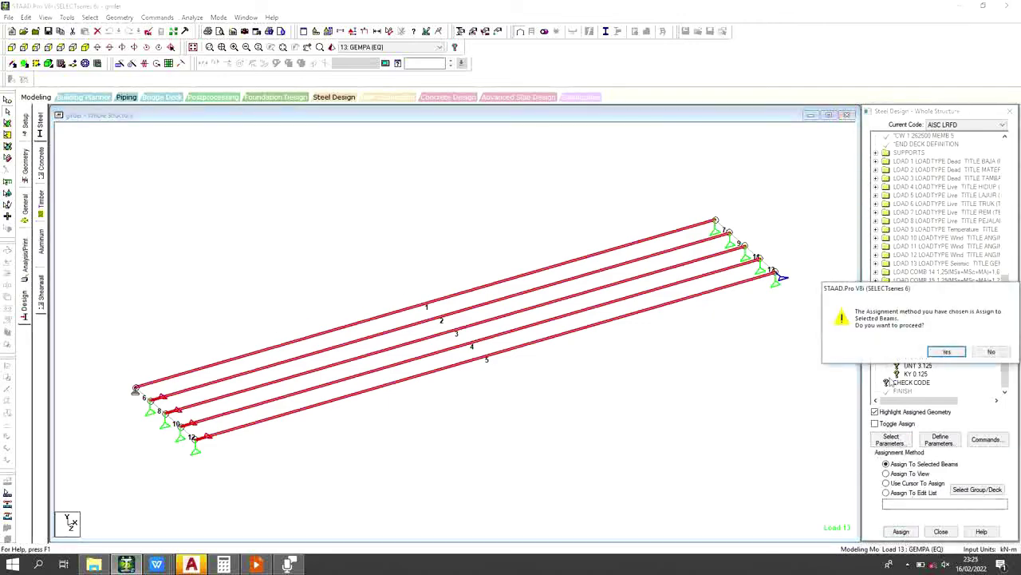
pyautogui.click(948, 352)
# Step: Assign the STIFF 3.125 parameter to girder members 1 to 5
pyautogui.click(918, 348)
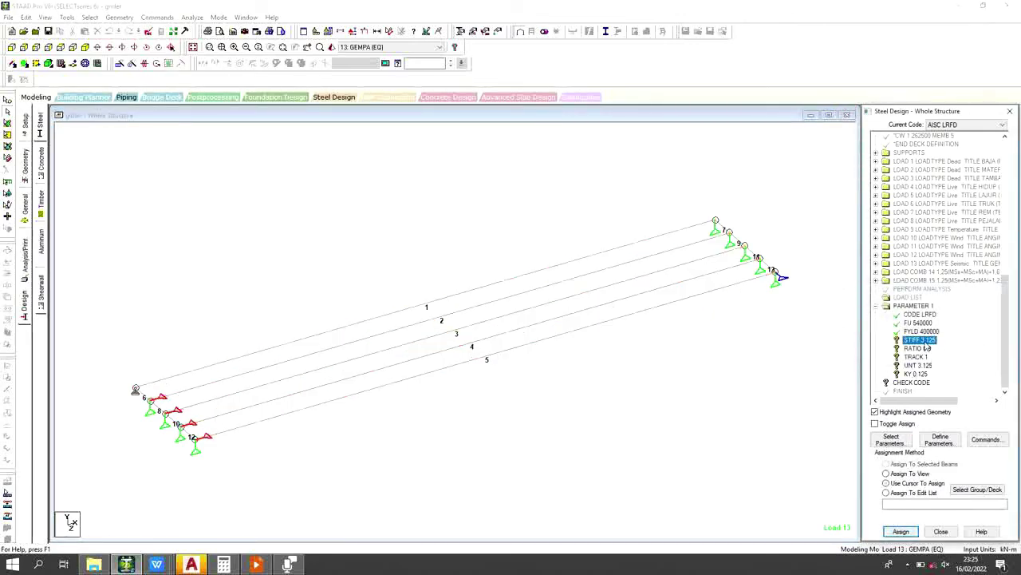
pyautogui.click(886, 483)
pyautogui.moveTo(506, 407); pyautogui.dragTo(299, 208)
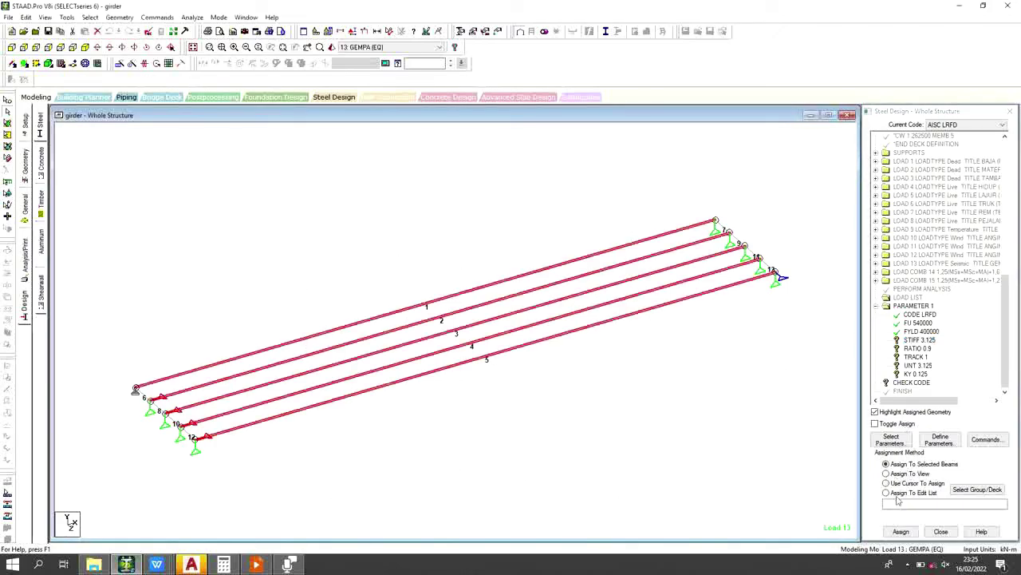
pyautogui.click(901, 531)
pyautogui.click(947, 352)
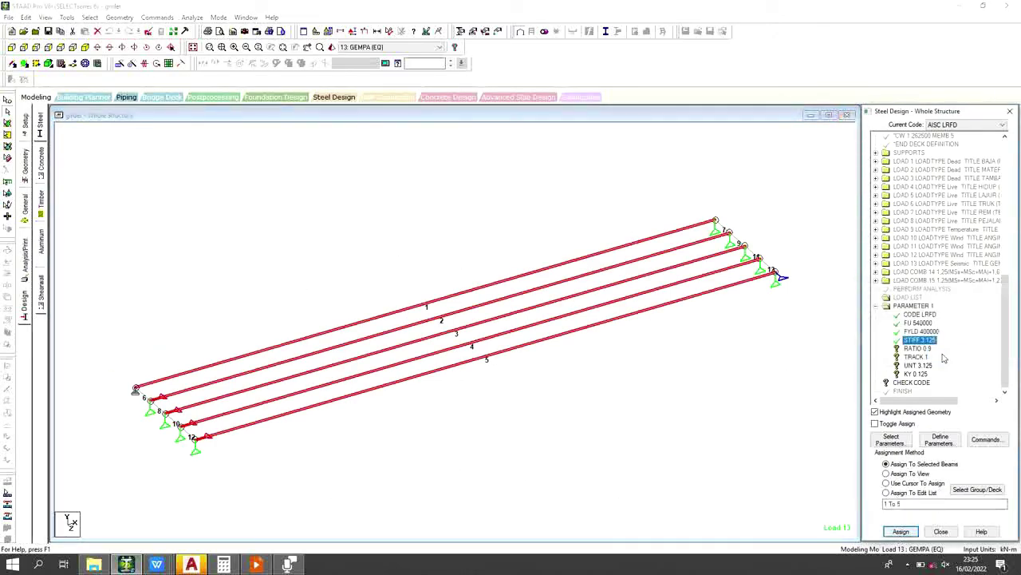
# Step: Assign the RATIO 0.9 parameter to girder members 1 to 5, leaving its value unedited
pyautogui.doubleClick(917, 348)
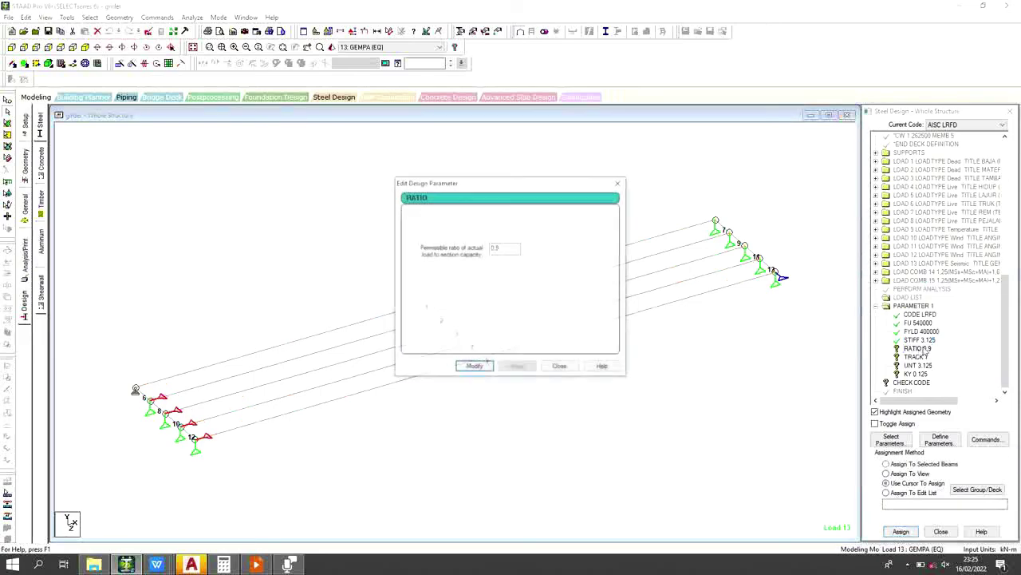
pyautogui.click(560, 367)
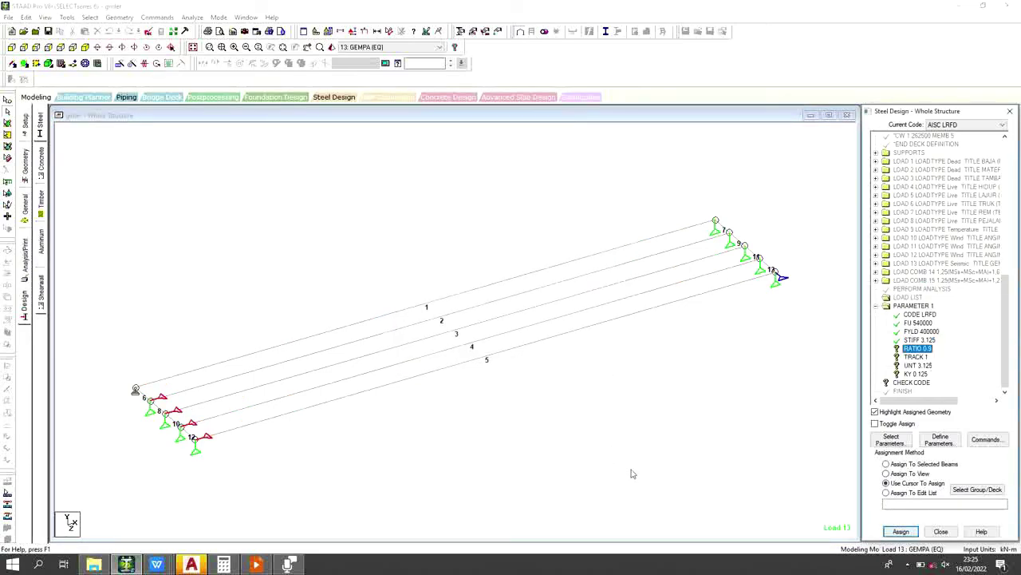
pyautogui.moveTo(631, 467); pyautogui.dragTo(339, 244)
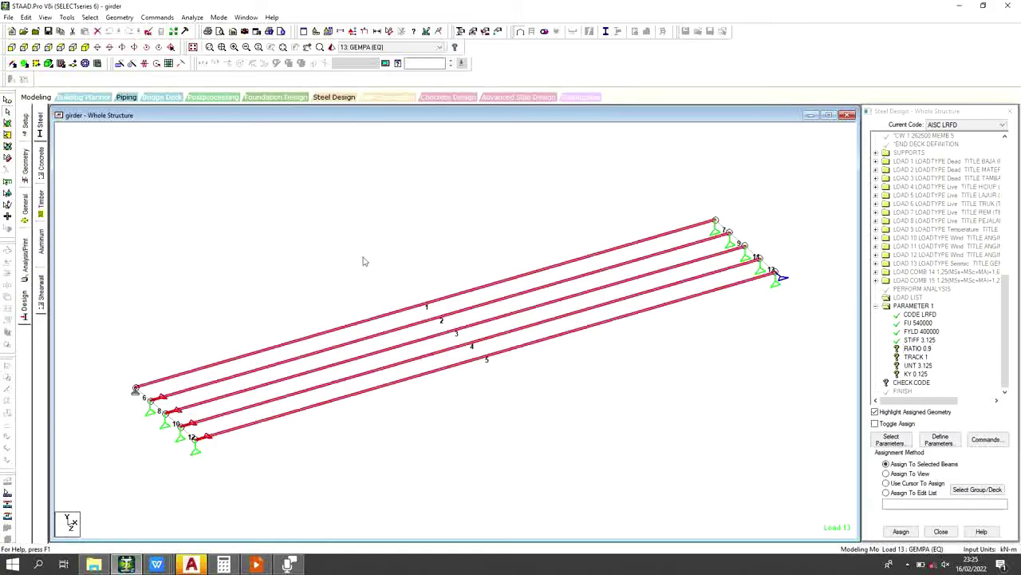
pyautogui.click(902, 533)
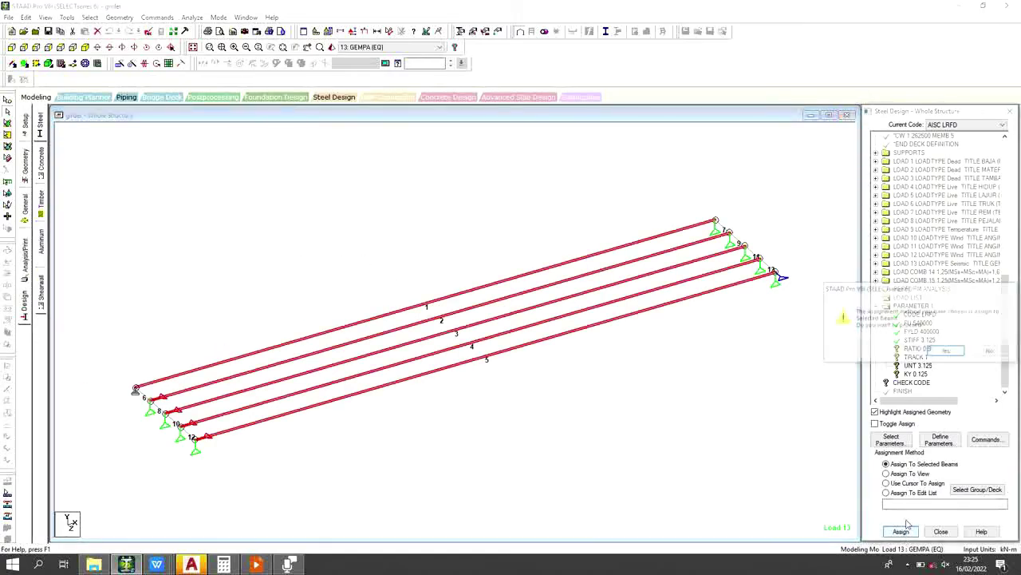
pyautogui.click(946, 354)
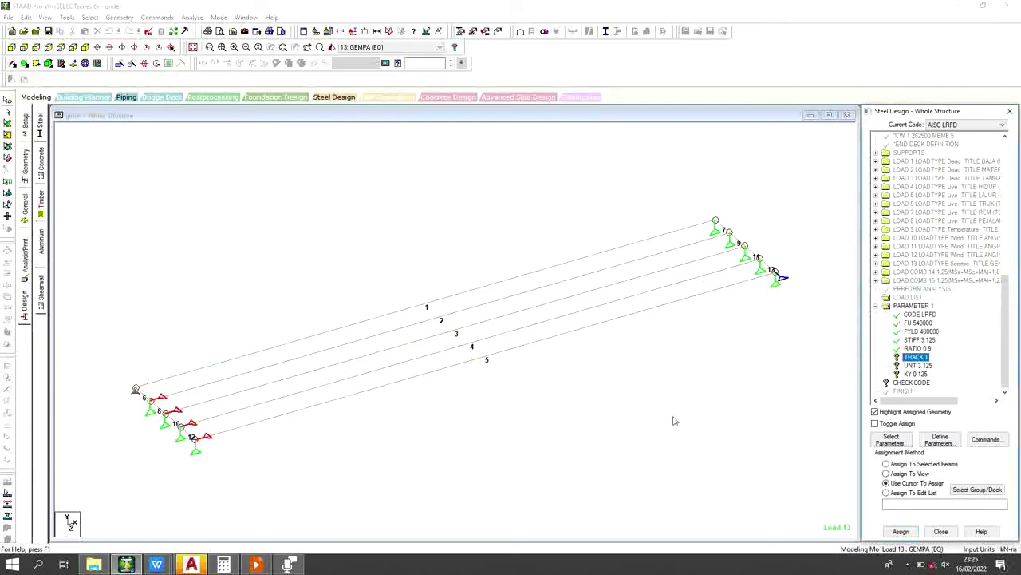
# Step: Assign the TRACK 1 parameter to girder members 1 to 5
pyautogui.moveTo(655, 431); pyautogui.dragTo(306, 185)
pyautogui.click(901, 531)
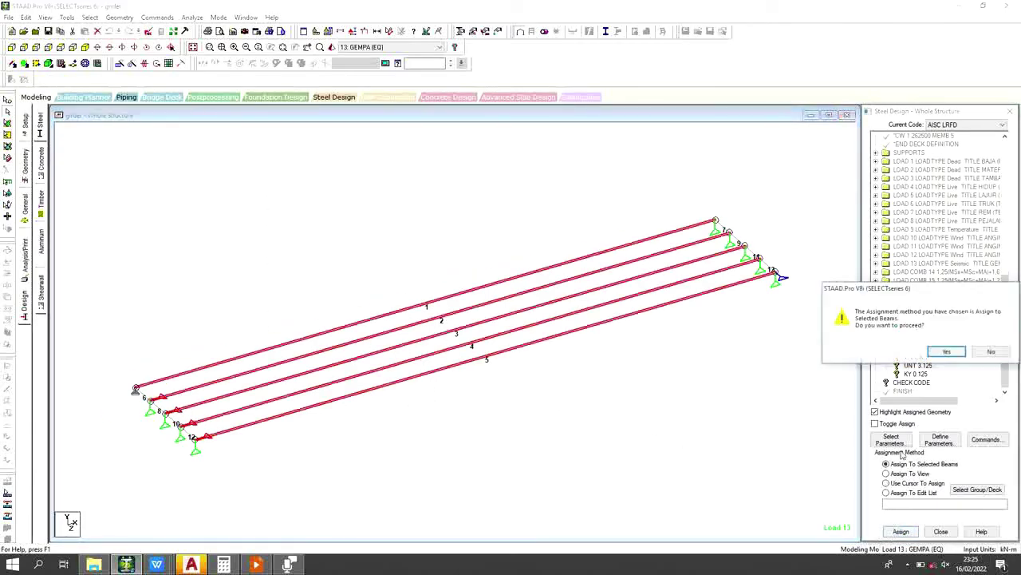
pyautogui.click(945, 351)
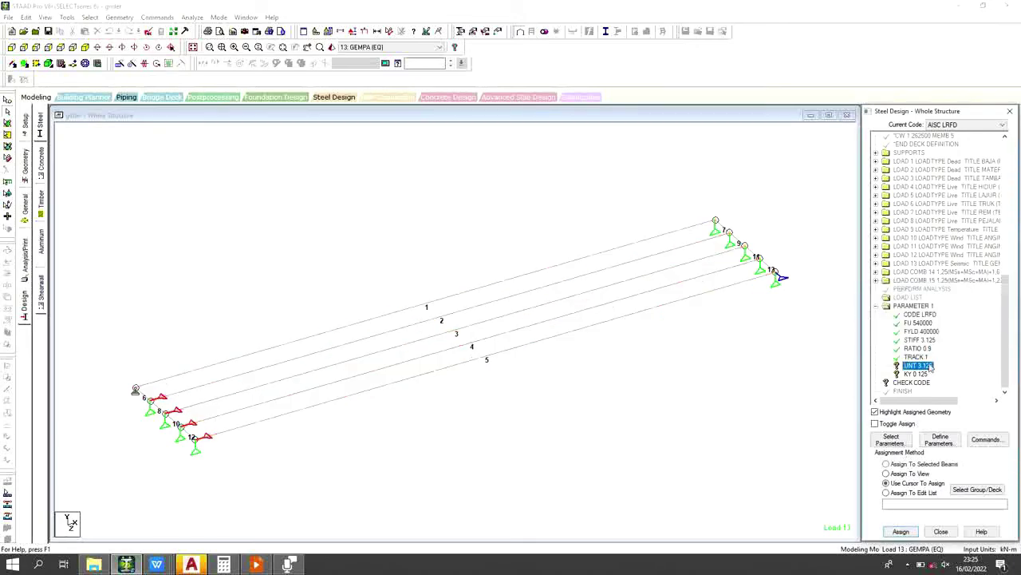
# Step: Assign the UNT 3.125 parameter to girder members 1 to 5
pyautogui.moveTo(665, 439); pyautogui.dragTo(576, 386)
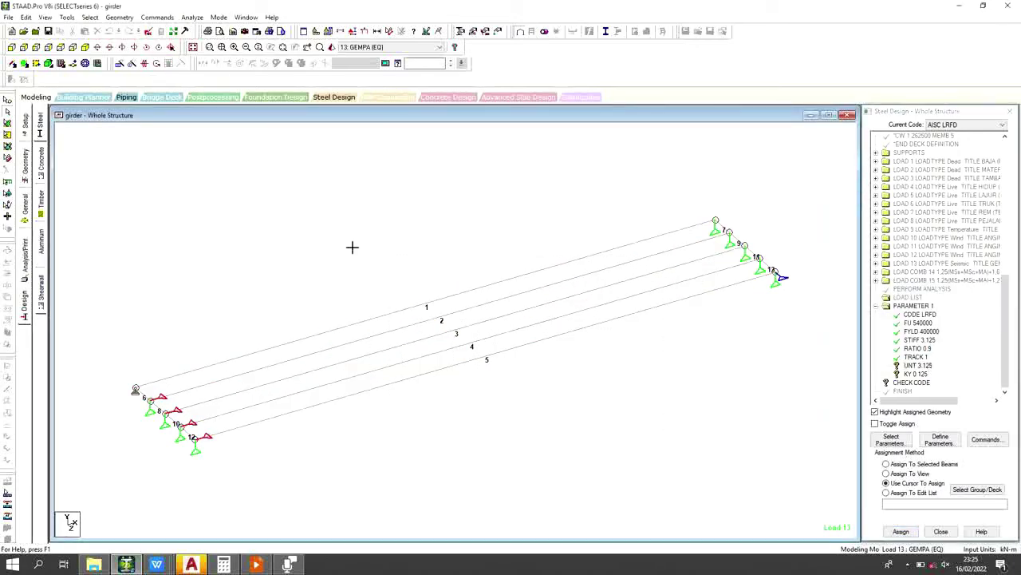
pyautogui.moveTo(352, 248); pyautogui.dragTo(308, 223)
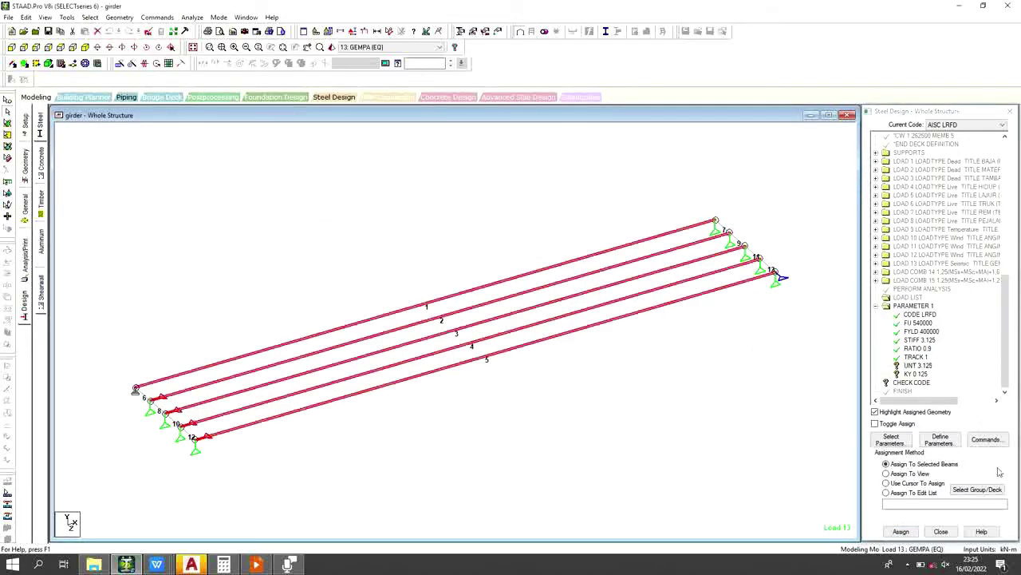
pyautogui.click(902, 531)
pyautogui.click(945, 351)
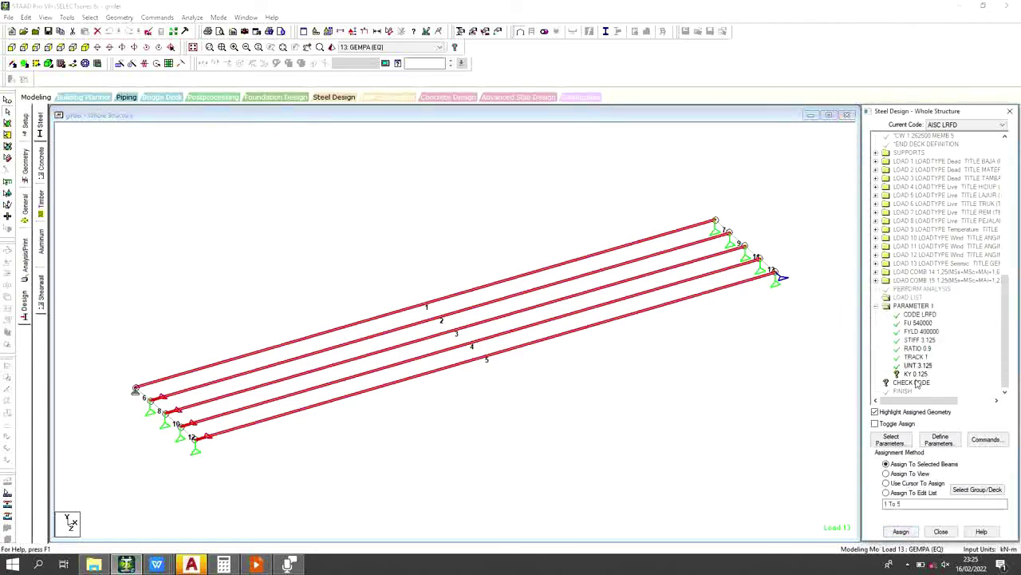
# Step: Assign the KY 0.125 parameter to girder members 1 to 5
pyautogui.click(911, 382)
pyautogui.click(885, 483)
pyautogui.moveTo(602, 442); pyautogui.dragTo(316, 241)
pyautogui.click(901, 531)
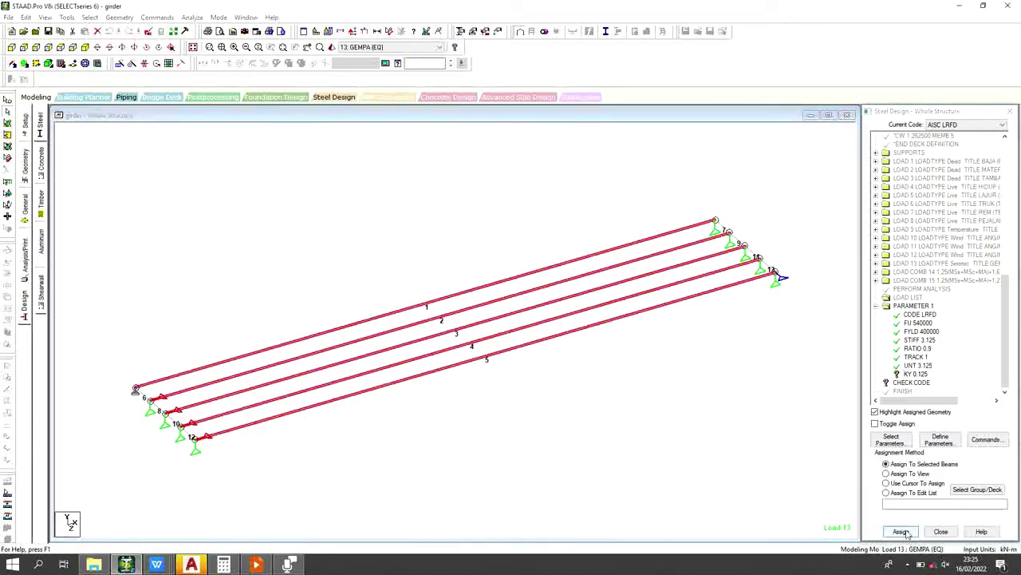
pyautogui.click(947, 353)
# Step: Assign the CHECK CODE command to girder members 1 to 5 and clear the beam selection
pyautogui.doubleClick(908, 384)
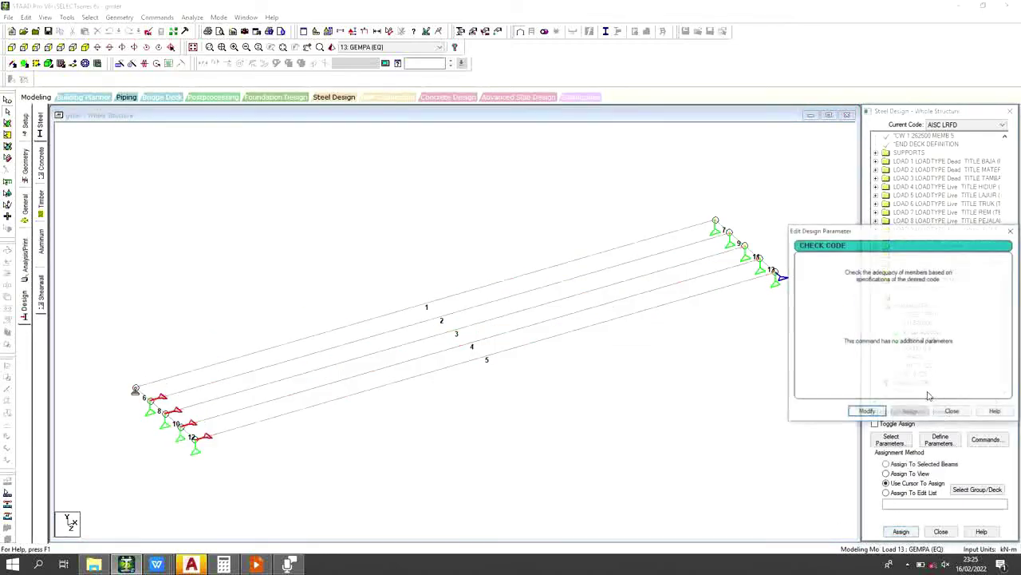
pyautogui.click(953, 412)
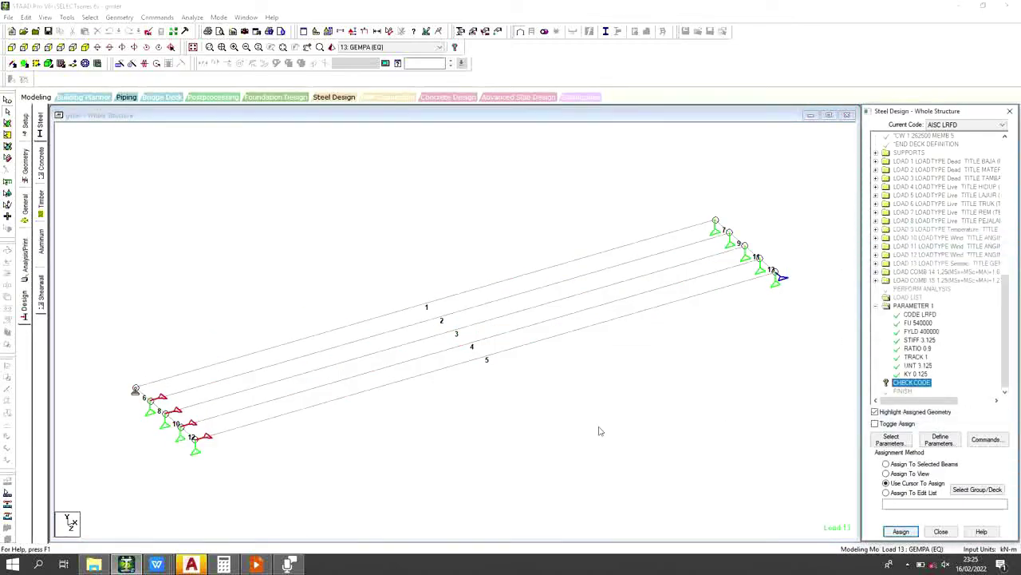
pyautogui.moveTo(629, 451); pyautogui.dragTo(504, 333)
pyautogui.click(666, 405)
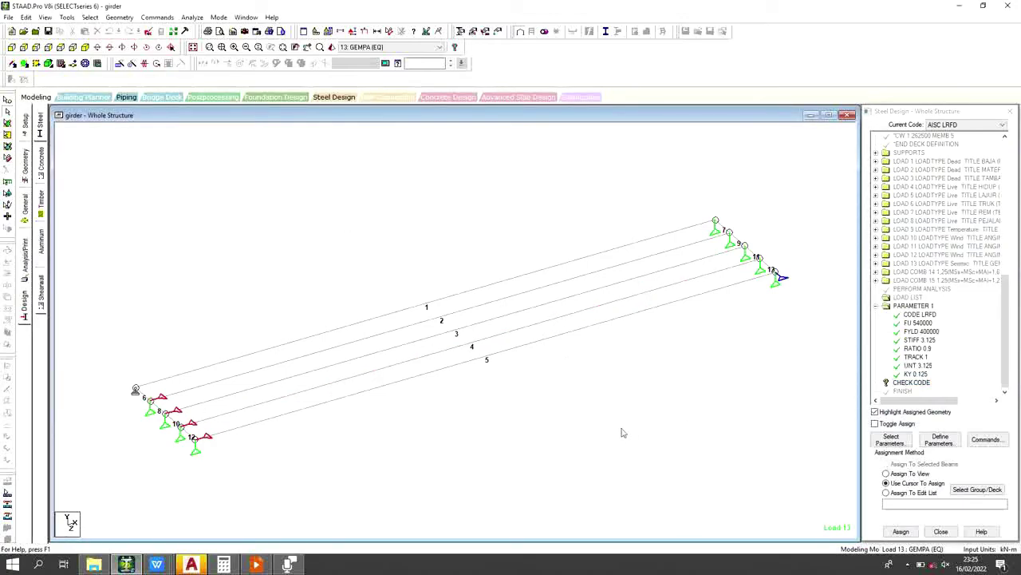
pyautogui.moveTo(620, 427); pyautogui.dragTo(323, 222)
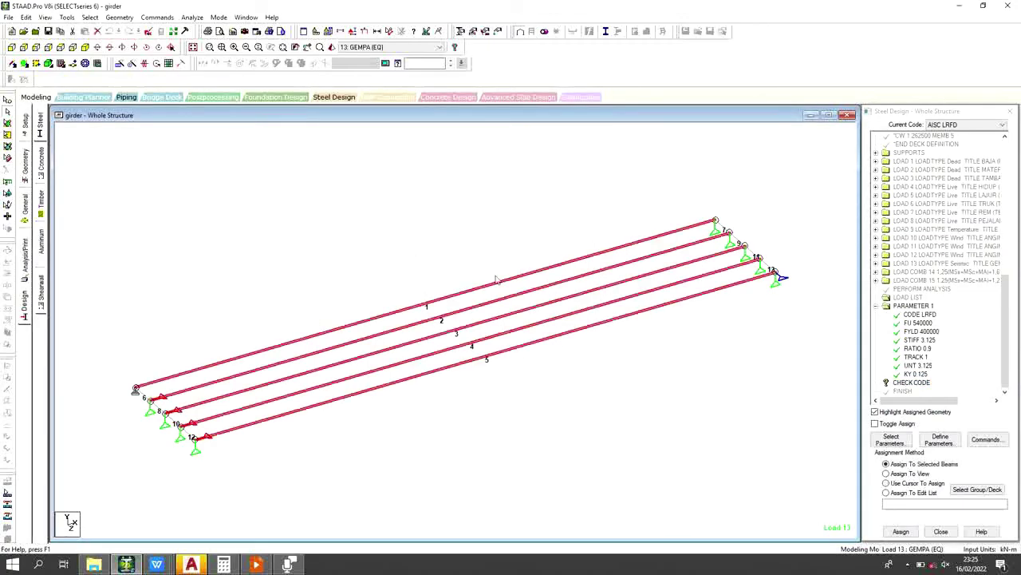
pyautogui.click(901, 531)
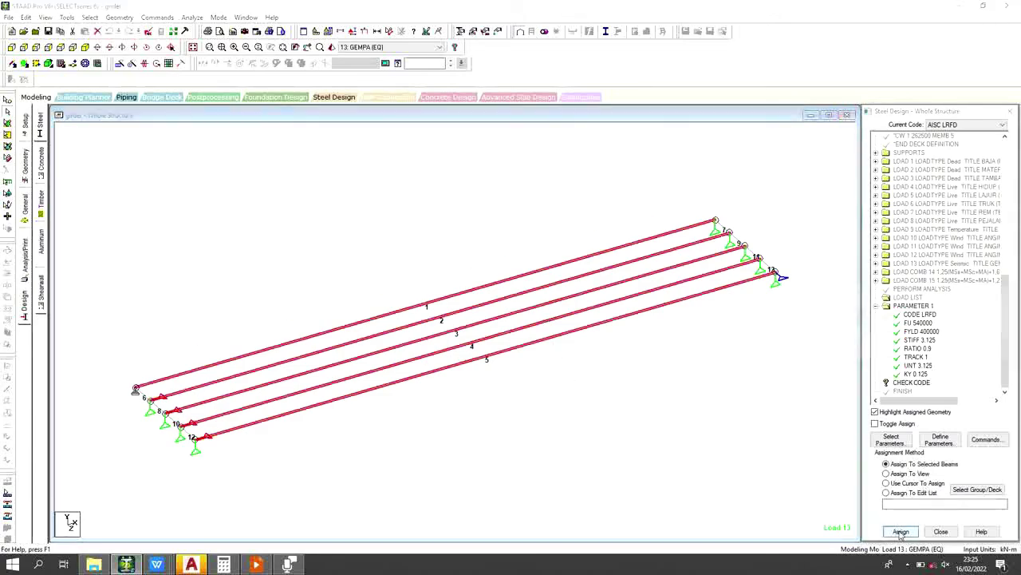
pyautogui.click(947, 352)
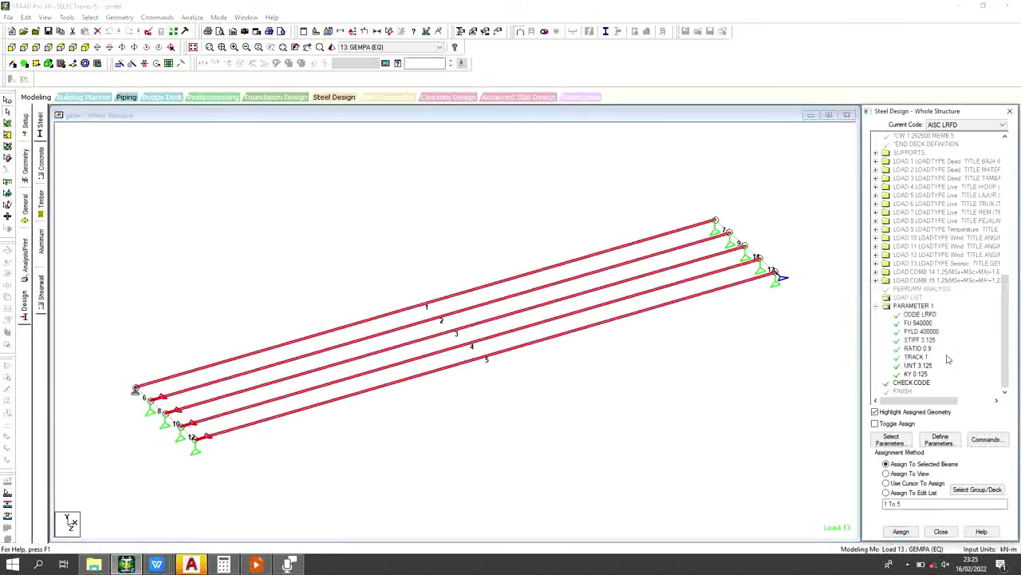
pyautogui.click(513, 418)
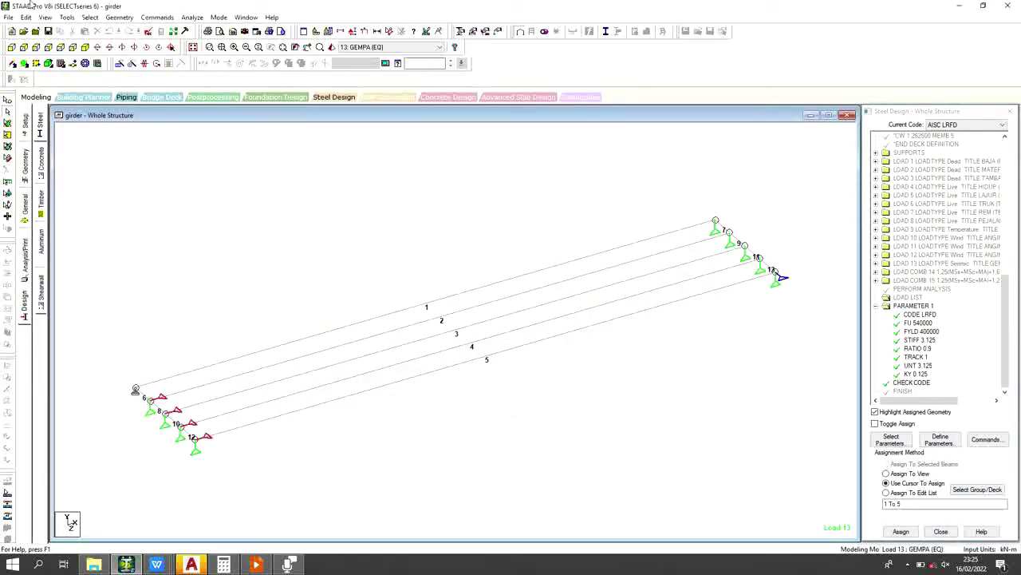
# Step: Save the modified structure, open girder.std in the STAAD editor, and review the design commands at the end of the file
pyautogui.click(148, 32)
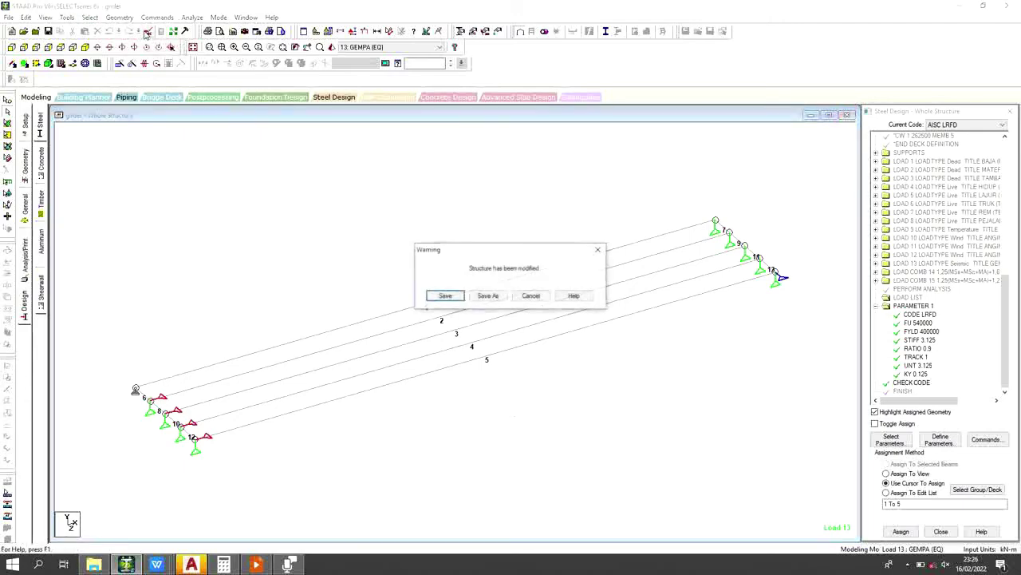
pyautogui.click(445, 296)
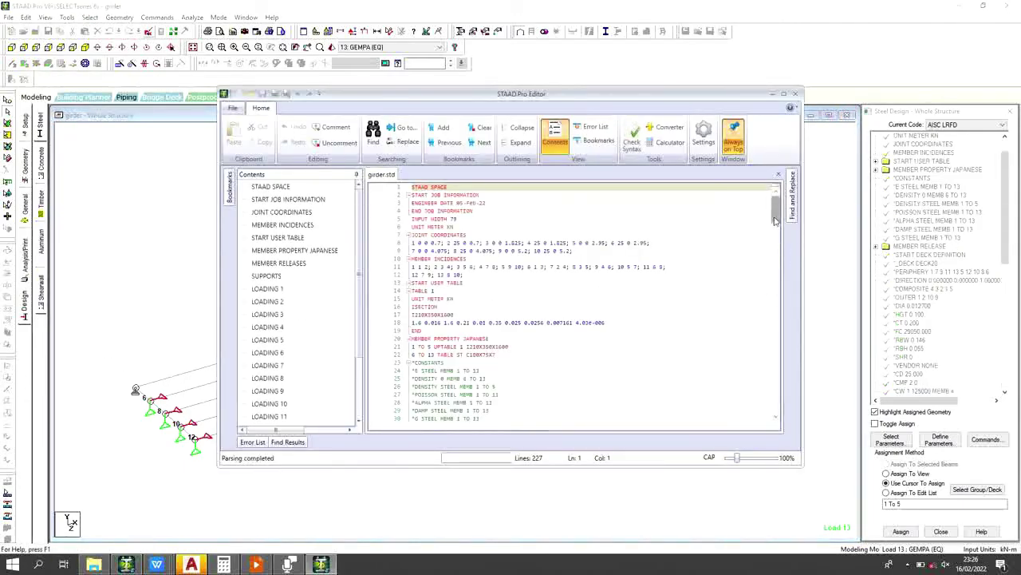
pyautogui.moveTo(774, 221); pyautogui.dragTo(774, 408)
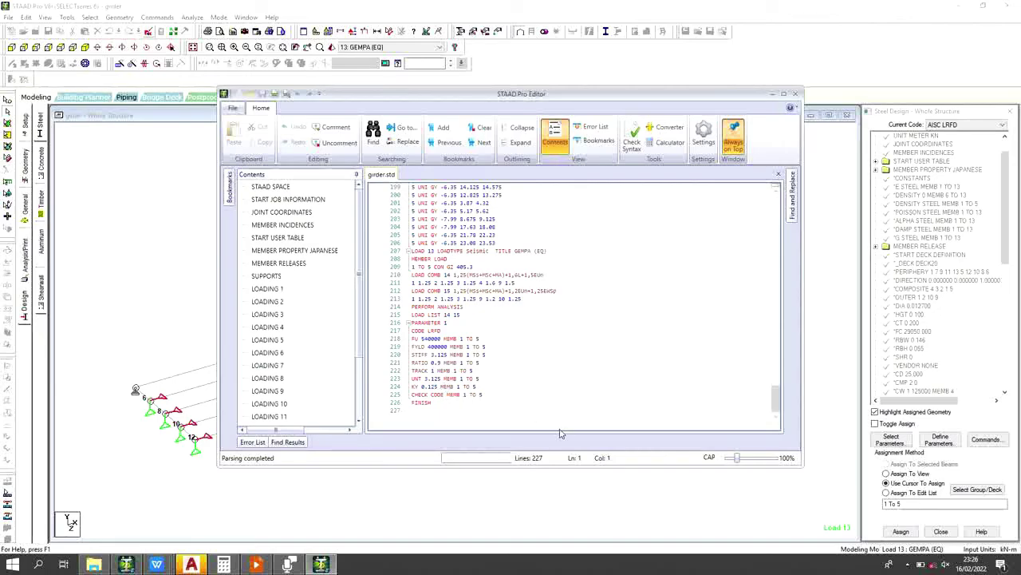
pyautogui.click(505, 383)
# Step: Uncomment the CONSTANTS header, the E STEEL line and the DENSITY 0 line in girder.std
pyautogui.scroll(20, 483, 357)
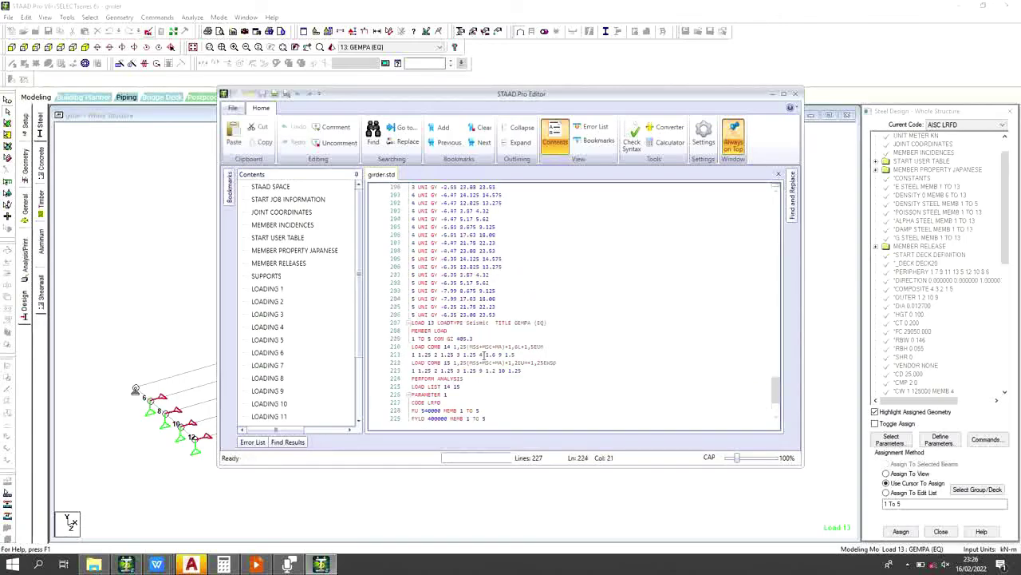
pyautogui.scroll(20, 487, 349)
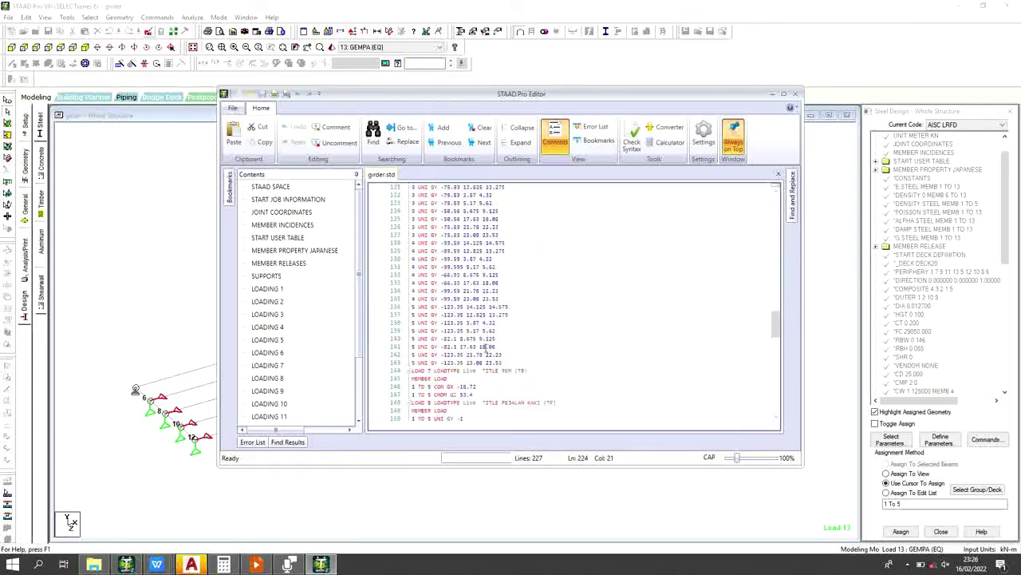
pyautogui.scroll(12, 484, 348)
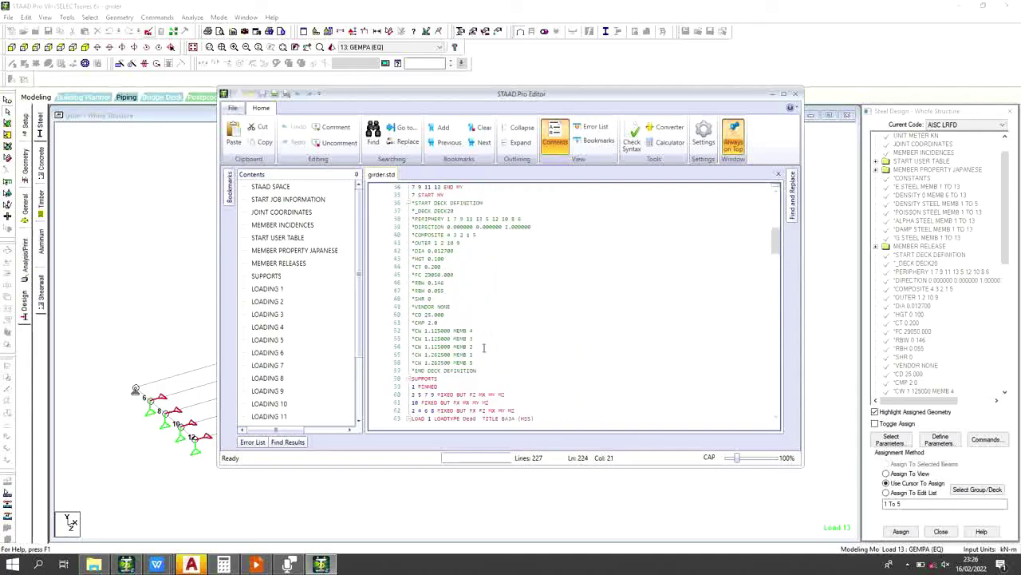
pyautogui.scroll(4, 483, 348)
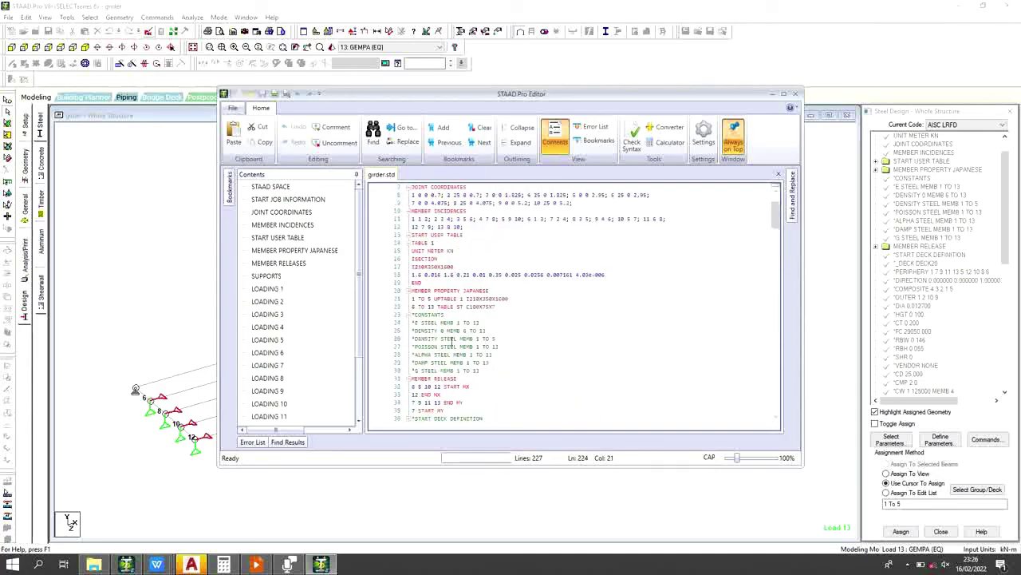
pyautogui.click(414, 315)
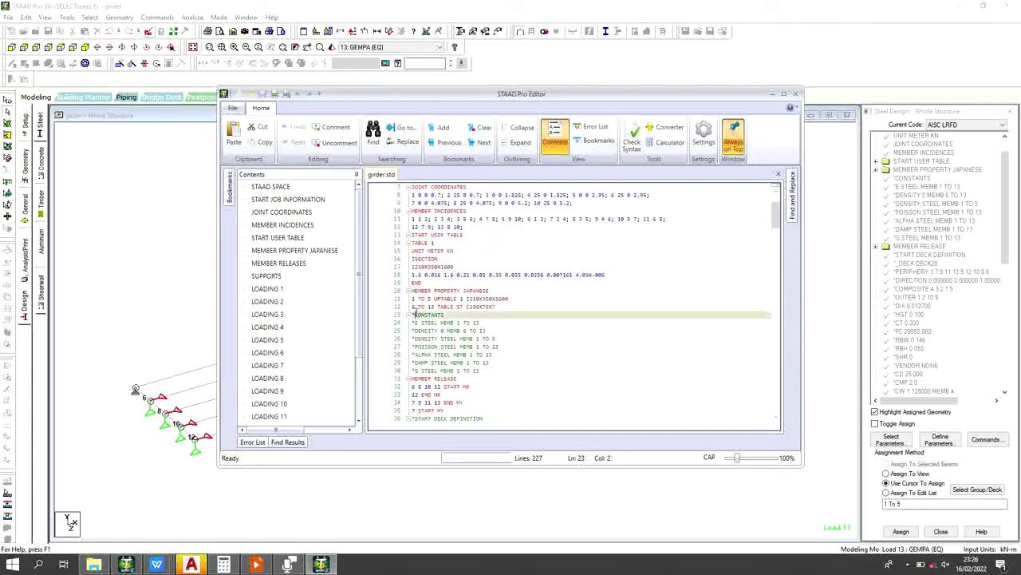
pyautogui.press('BackSpace')
pyautogui.press('Down')
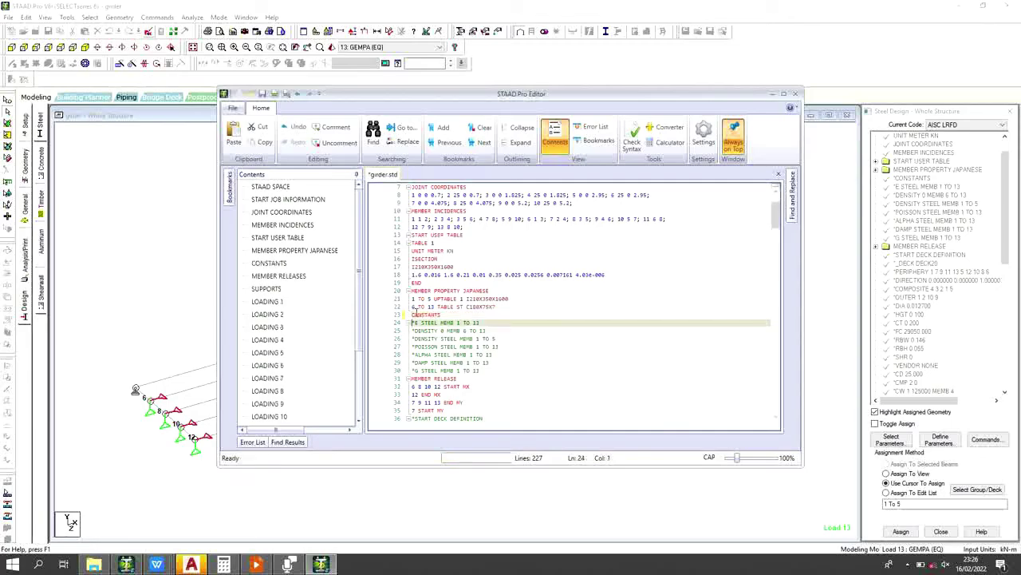
pyautogui.press('Delete')
pyautogui.press('Down')
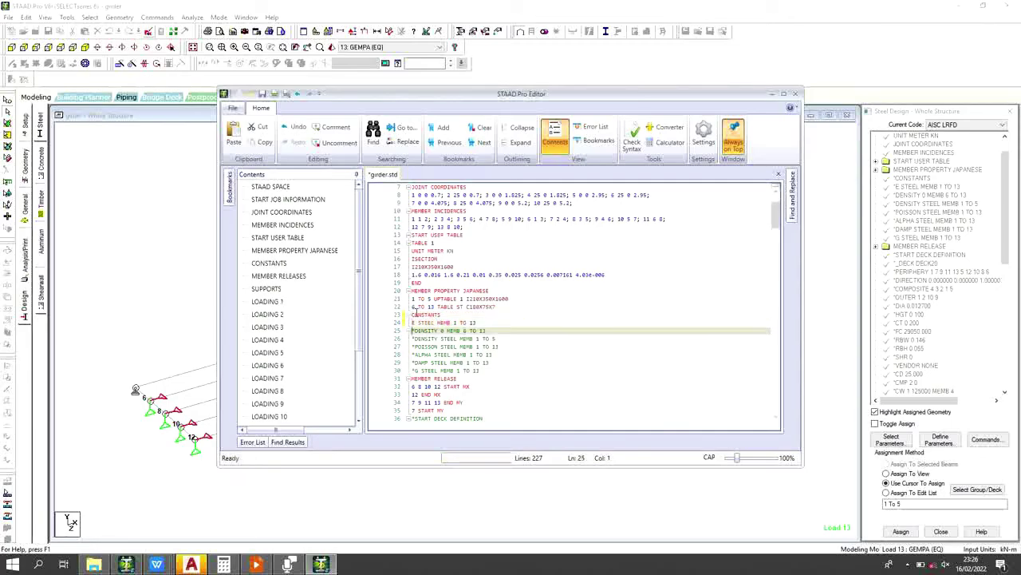
pyautogui.press('Delete')
pyautogui.press('Down')
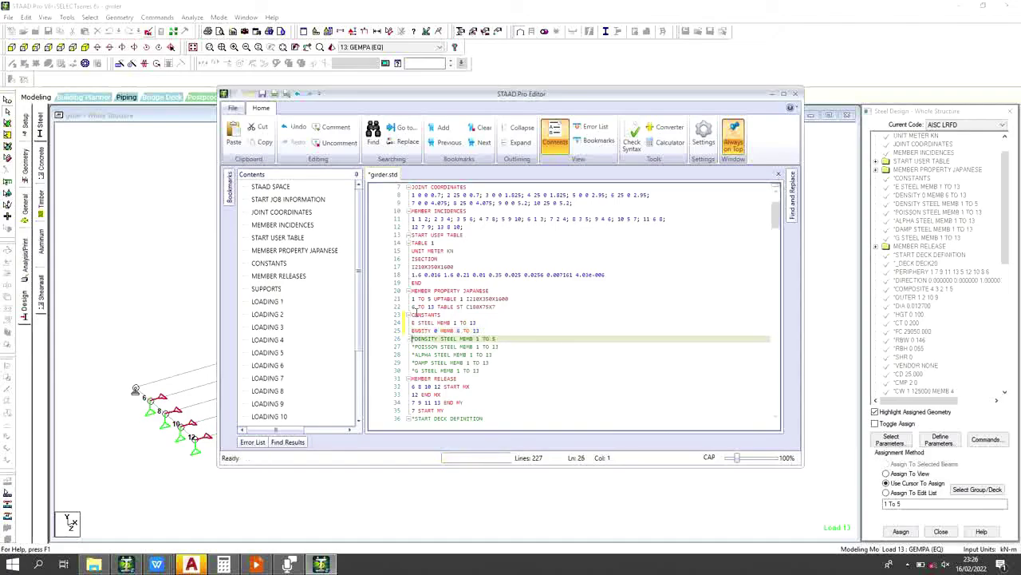
# Step: Uncomment the DENSITY STEEL, POISSON, ALPHA, DAMP and G constant lines, save girder.std and close the editor
pyautogui.press('Delete')
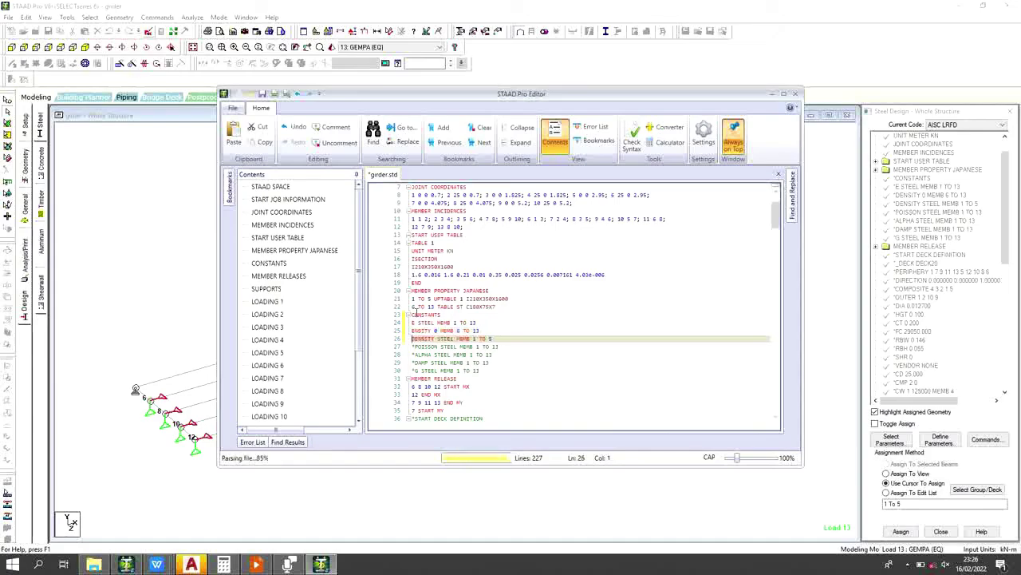
pyautogui.press('Down')
pyautogui.press('Delete')
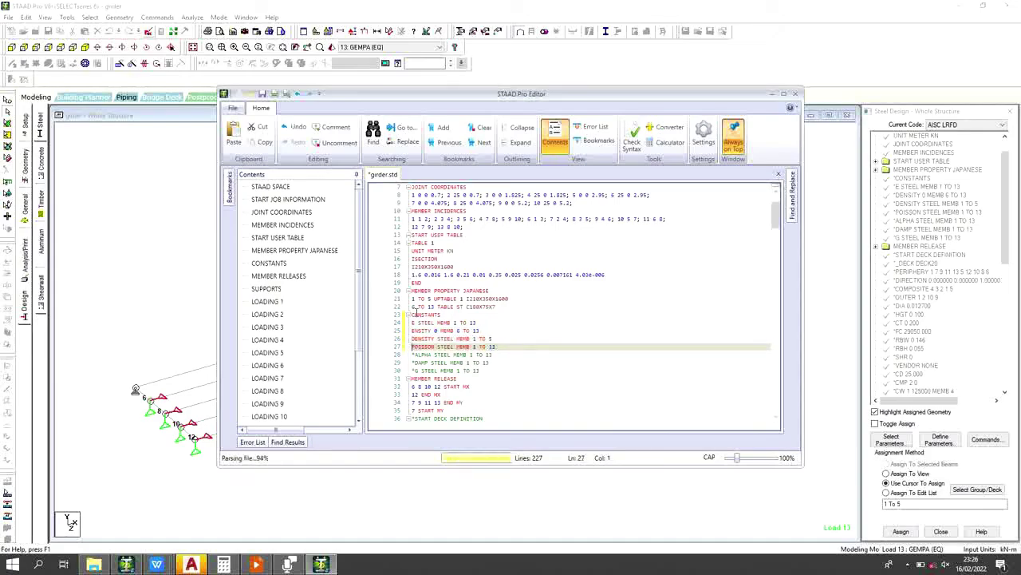
pyautogui.press('Down')
pyautogui.press('Delete')
pyautogui.press('Down')
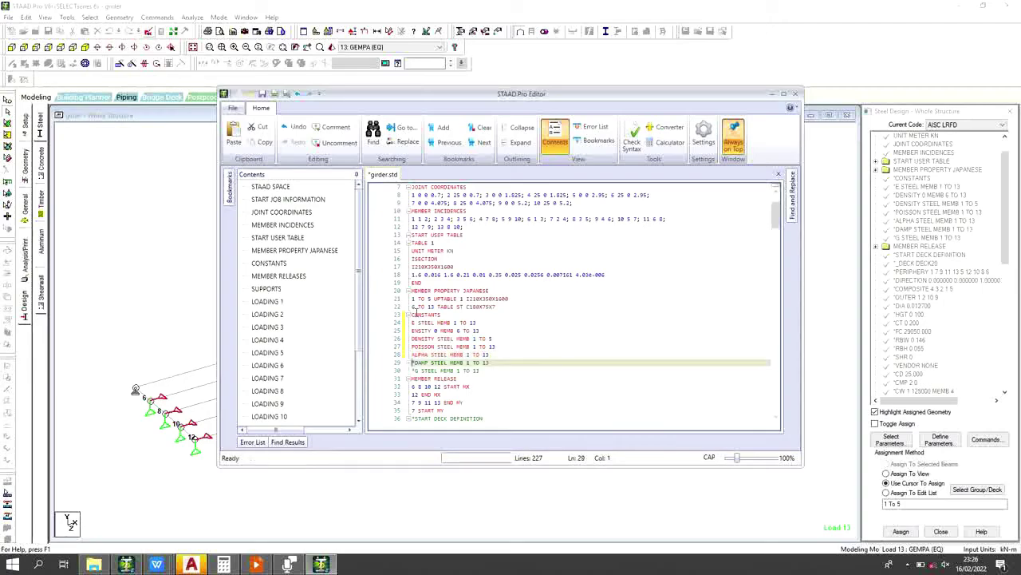
pyautogui.press('Delete')
pyautogui.press('Down')
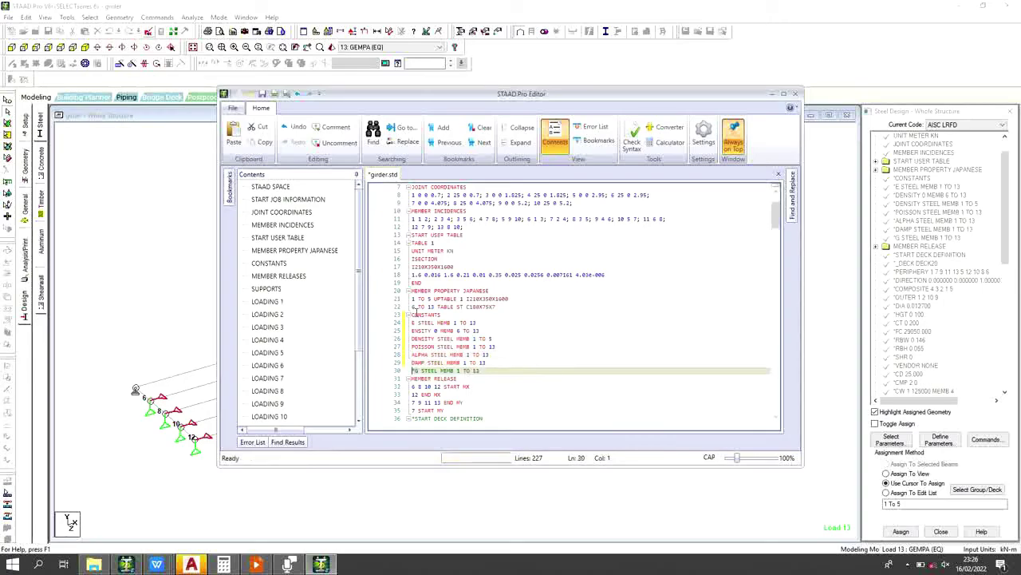
pyautogui.press('Delete')
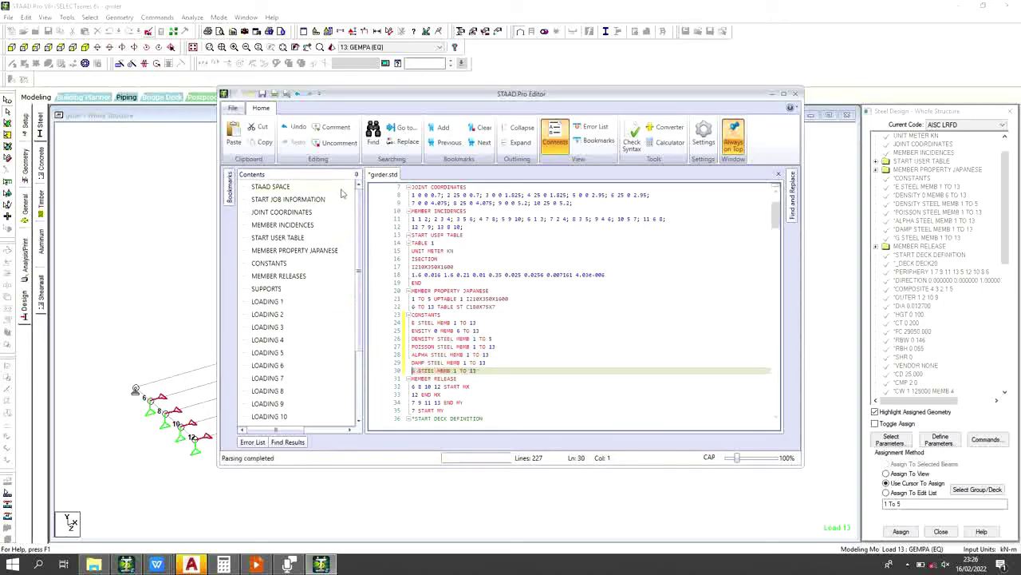
pyautogui.click(263, 94)
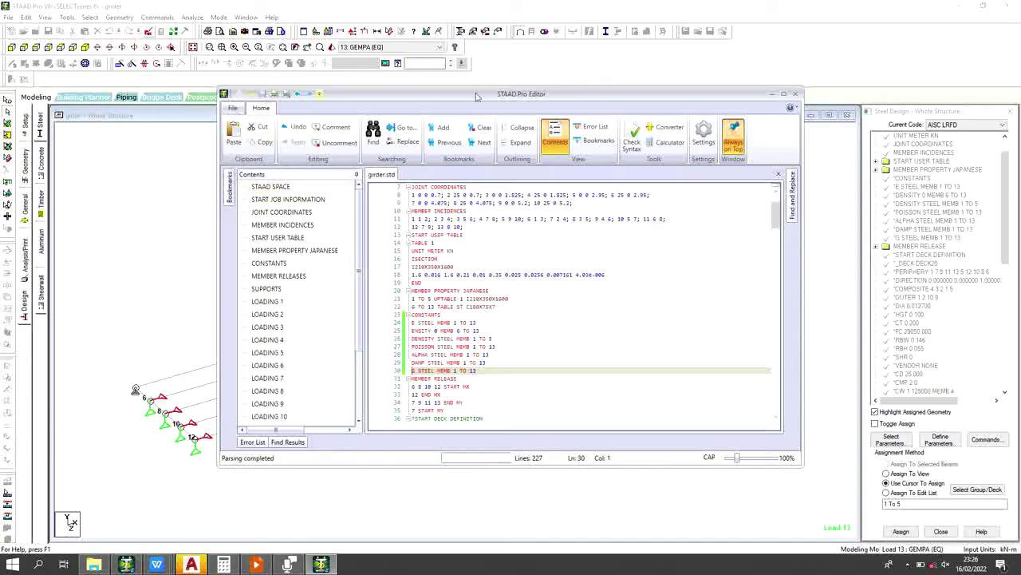
pyautogui.click(795, 94)
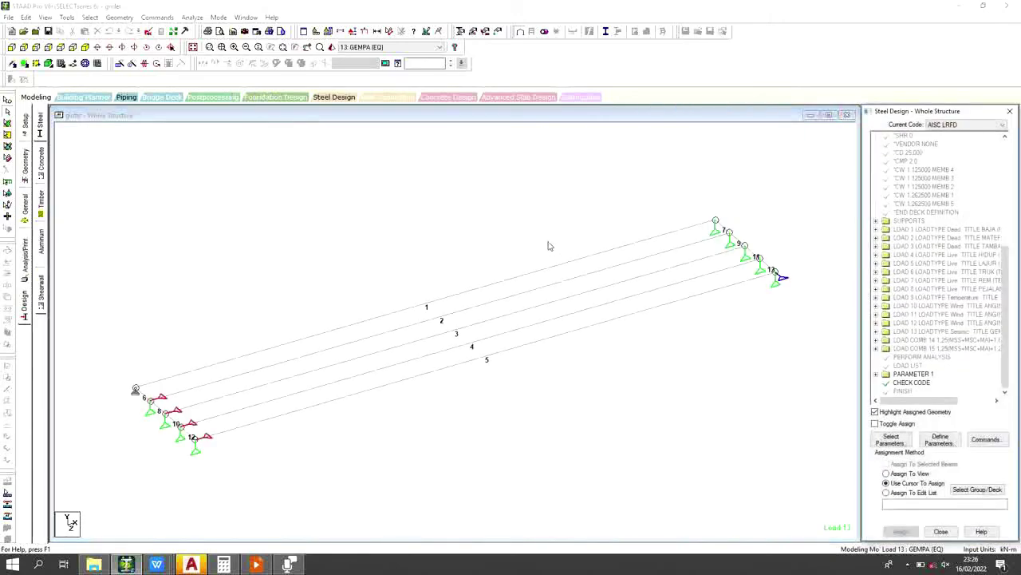
# Step: Run the analysis and inspect the output file for the error
pyautogui.click(194, 18)
pyautogui.click(209, 28)
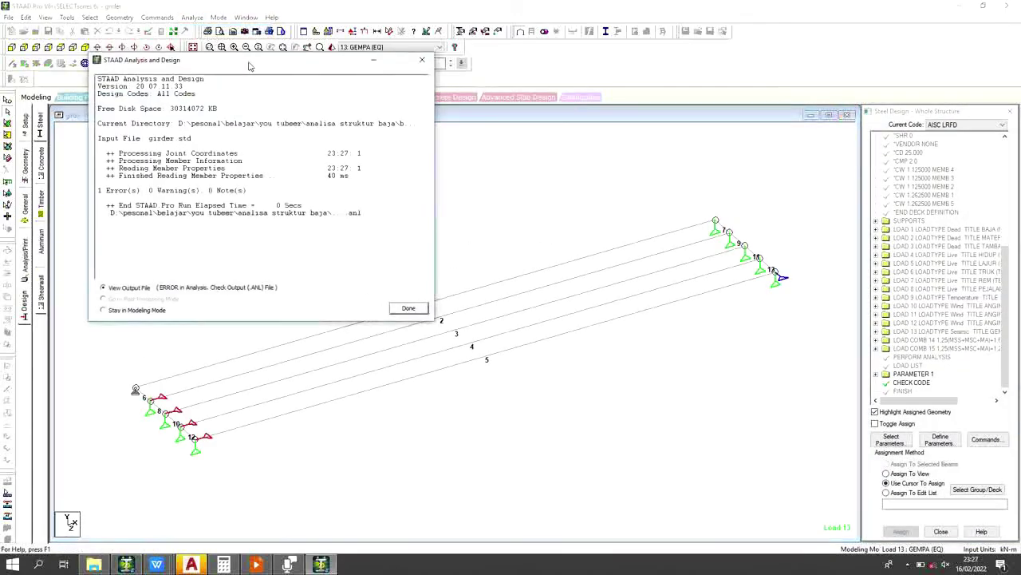
pyautogui.click(408, 308)
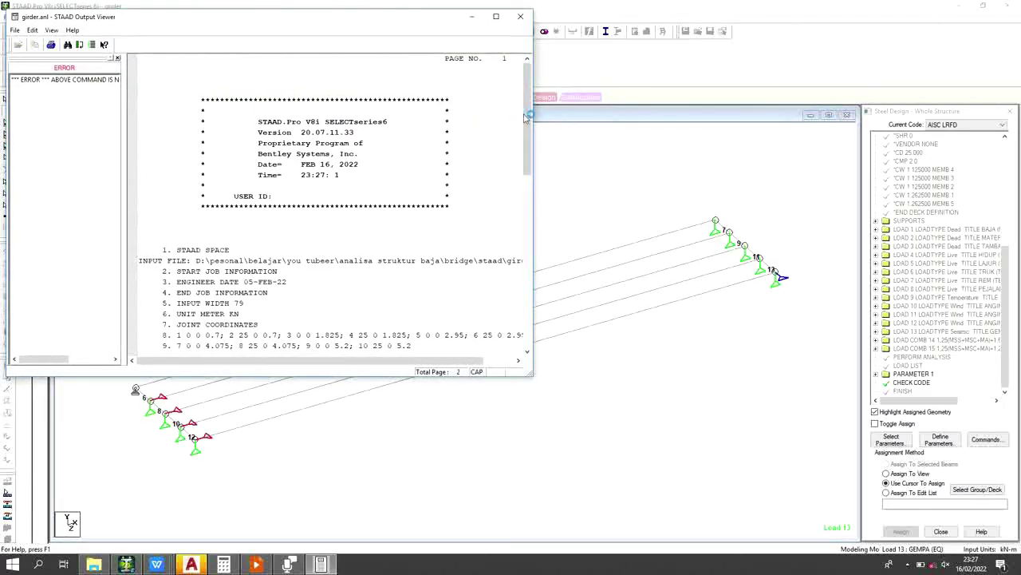
pyautogui.moveTo(528, 114); pyautogui.dragTo(537, 263)
pyautogui.click(517, 16)
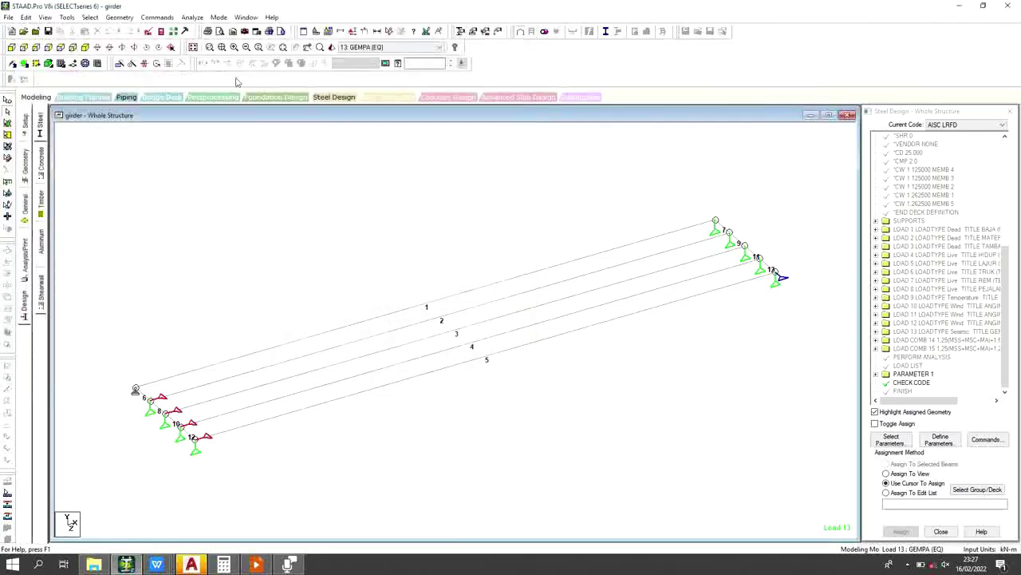
# Step: Correct ENSITY to DENSITY in the constants line for members 6 to 13 of the input file, save it and close the editor
pyautogui.click(148, 32)
pyautogui.scroll(-4, 489, 317)
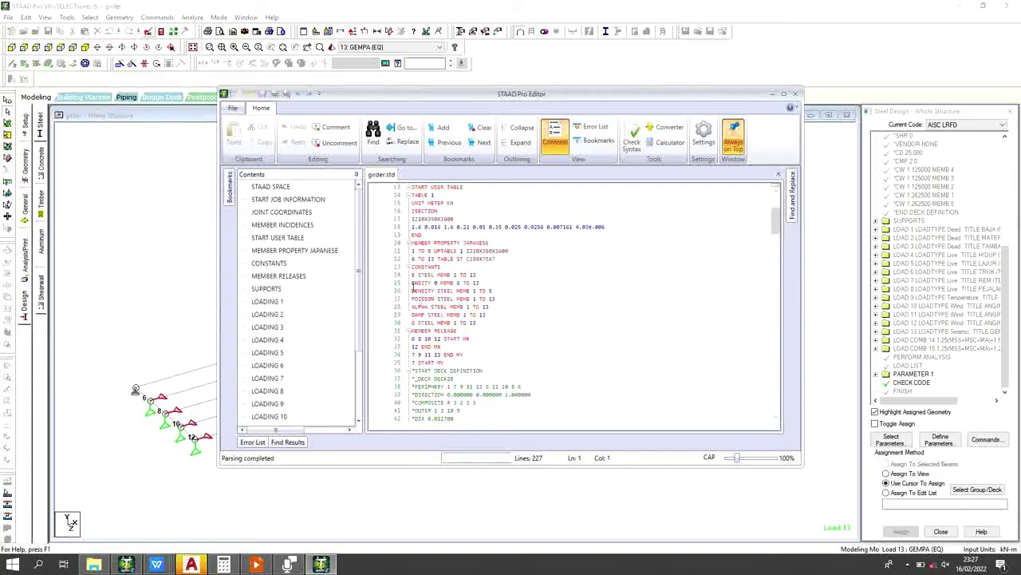
pyautogui.click(413, 283)
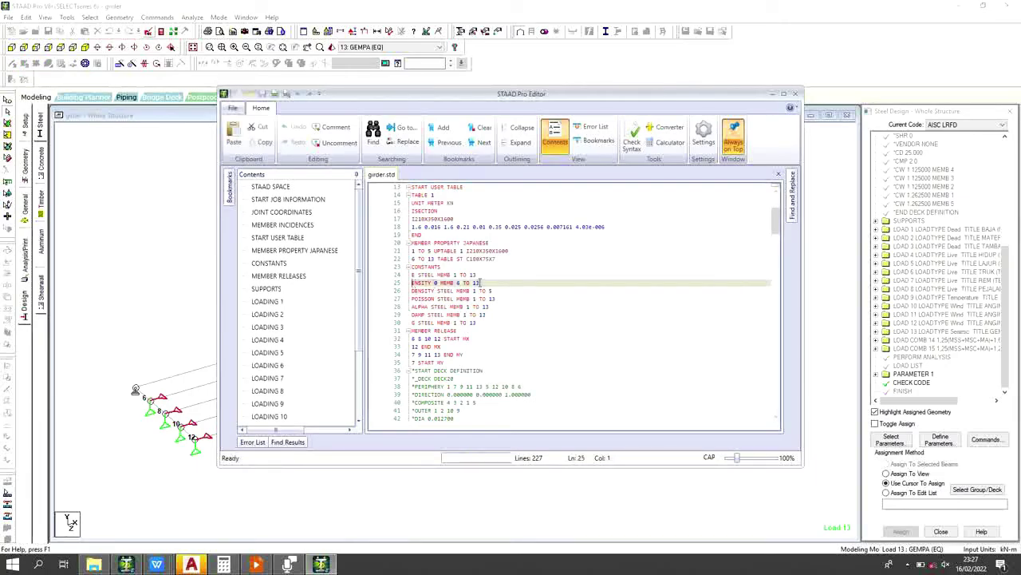
pyautogui.write('D')
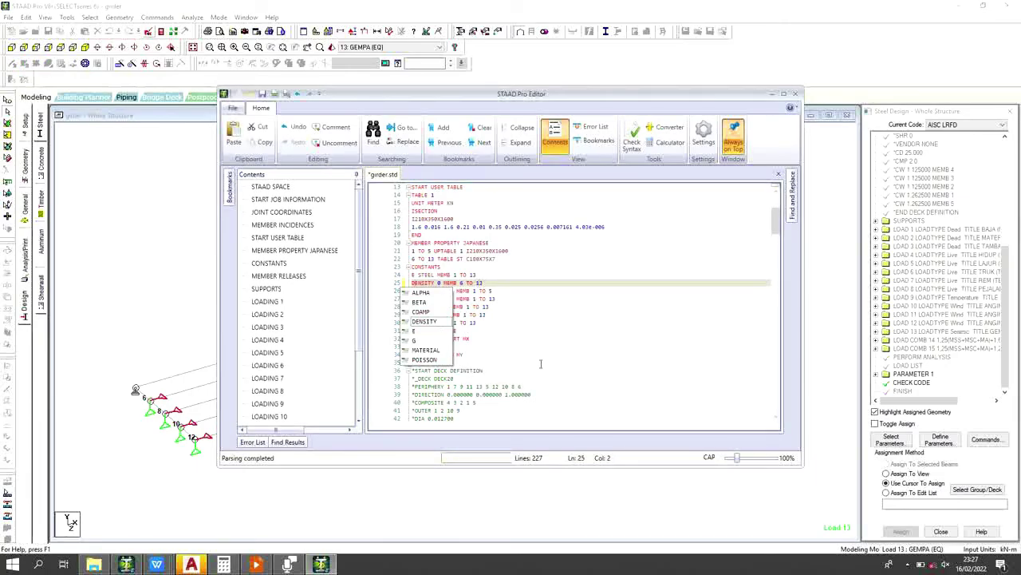
pyautogui.click(562, 340)
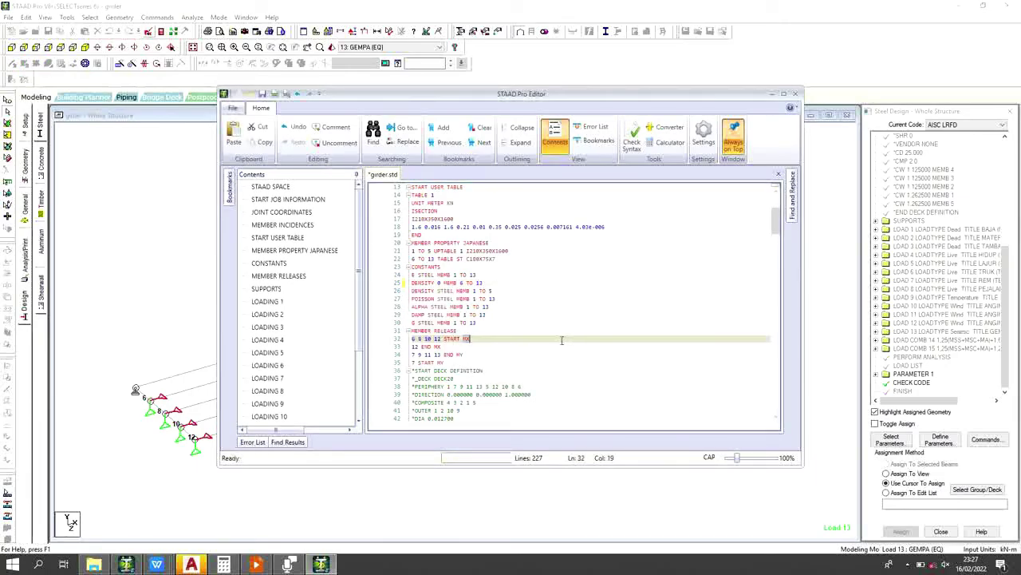
pyautogui.click(263, 94)
pyautogui.click(802, 94)
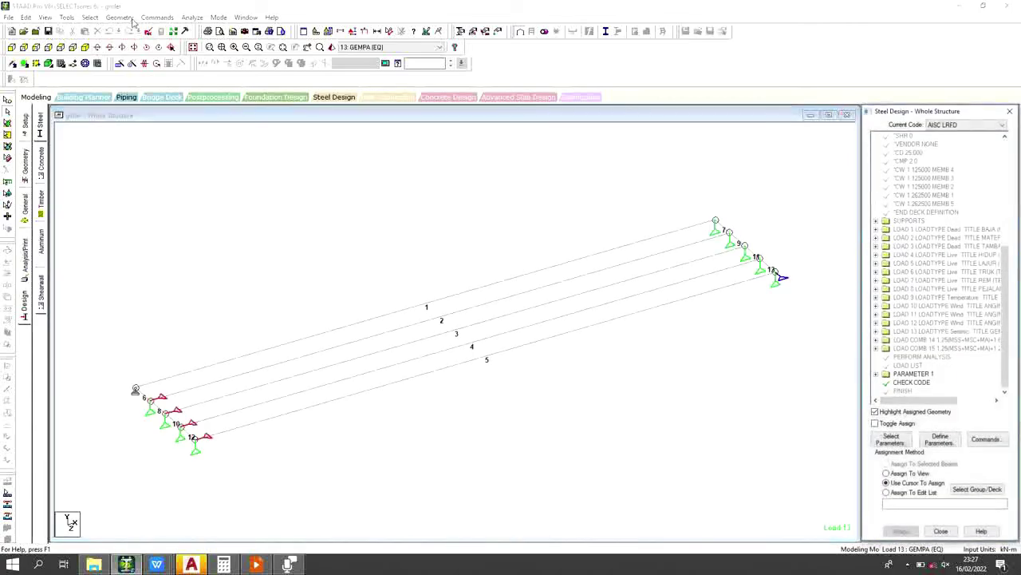
# Step: Rerun the structural analysis and stay in modeling mode
pyautogui.click(191, 17)
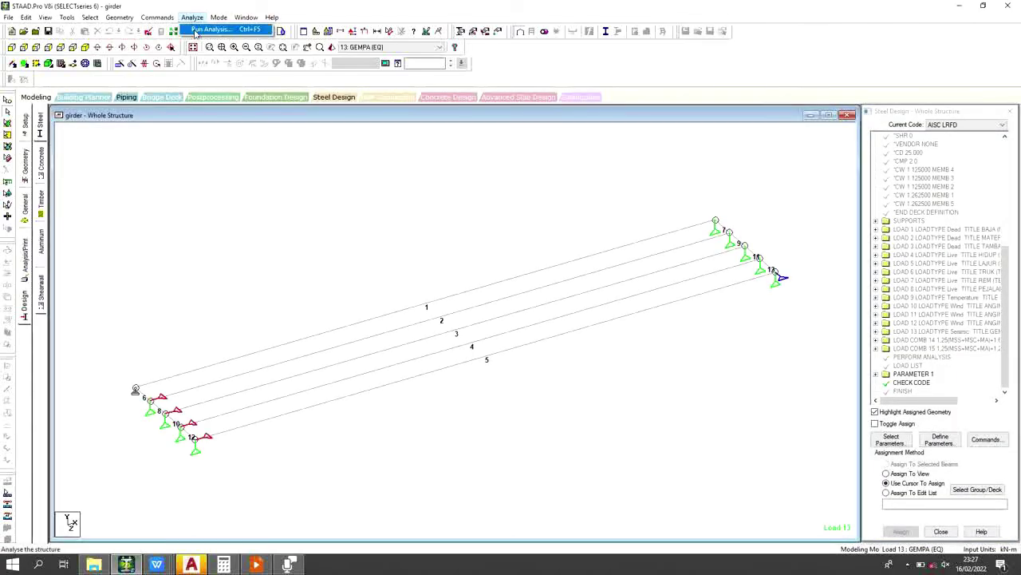
pyautogui.click(209, 29)
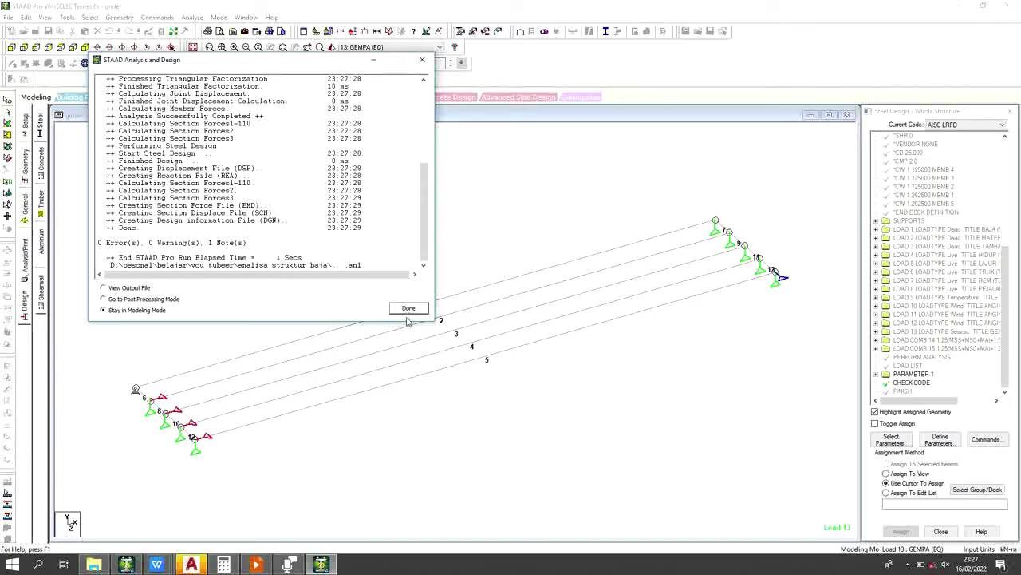
pyautogui.click(415, 308)
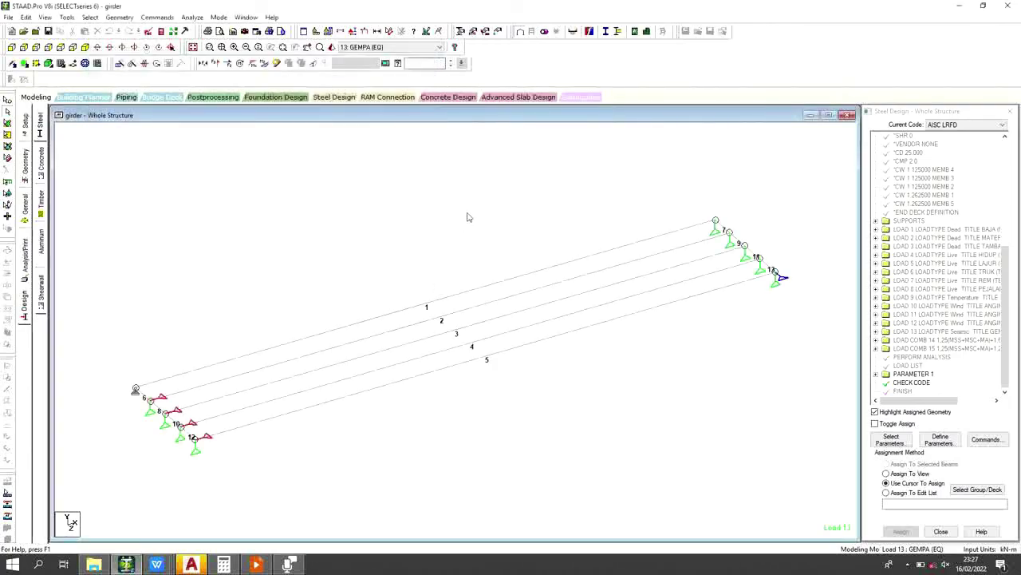
# Step: Display the design results diagram based on actual ratio, with values shown on the girders
pyautogui.click(352, 32)
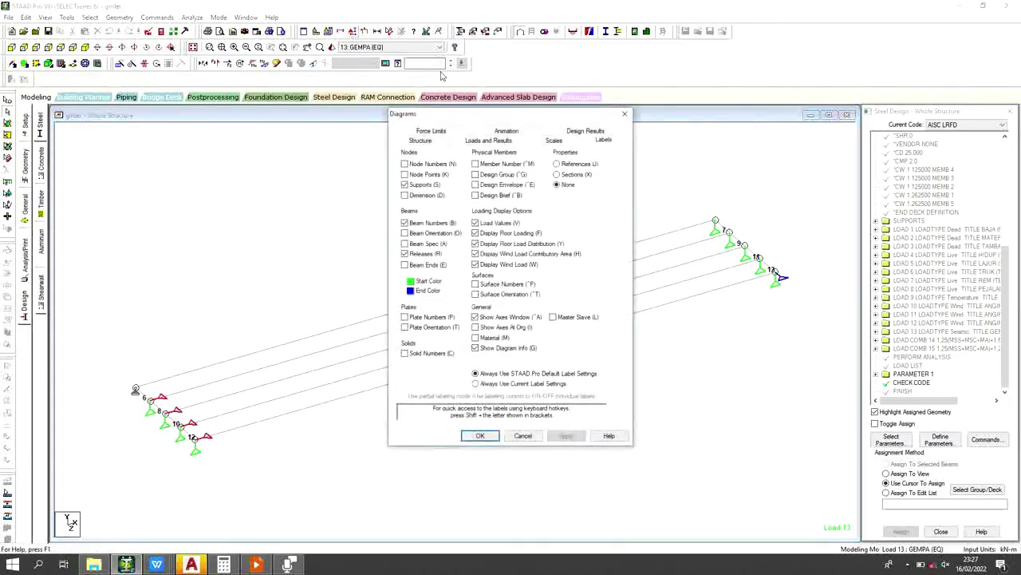
pyautogui.click(576, 132)
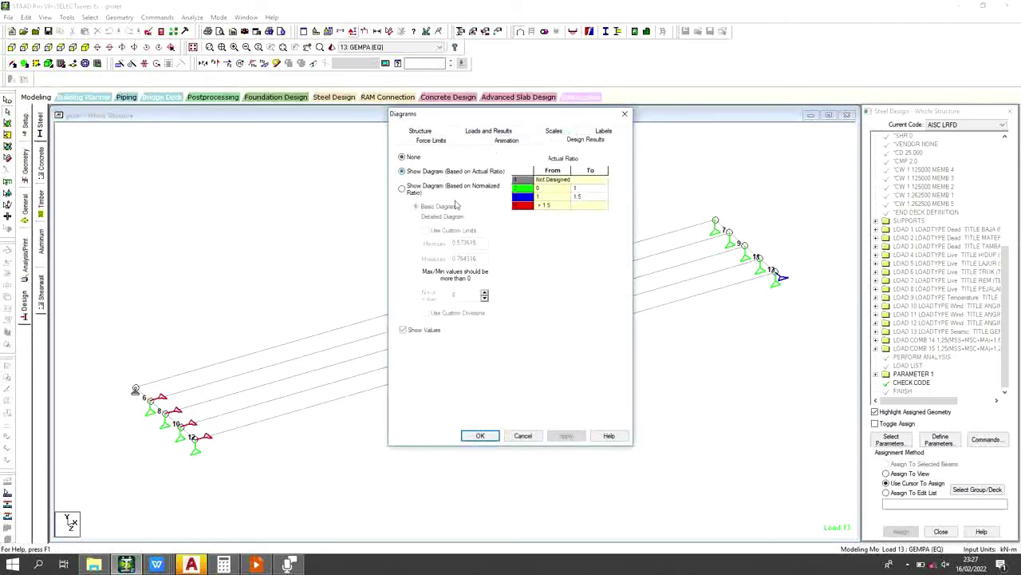
pyautogui.click(564, 435)
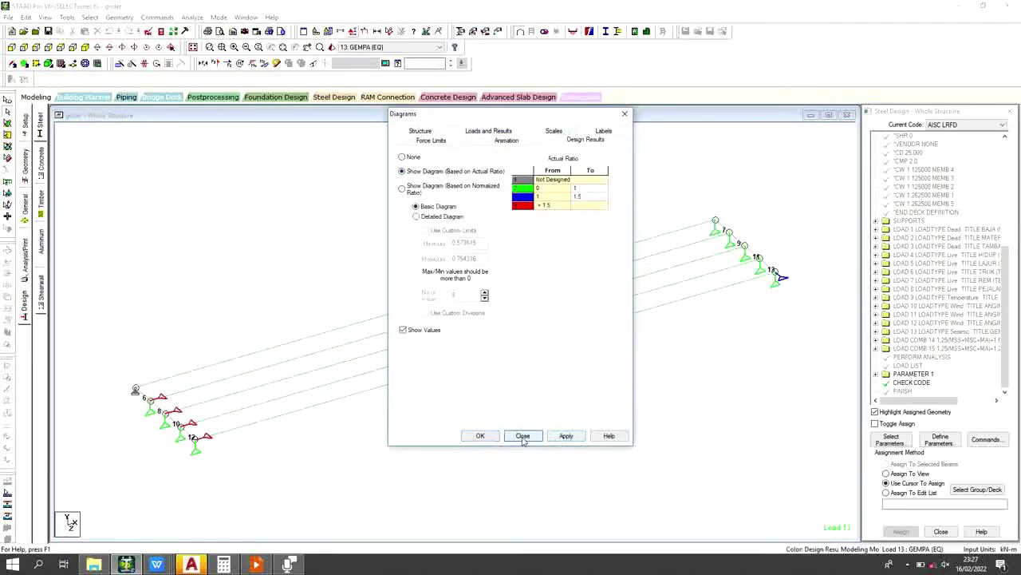
pyautogui.click(523, 436)
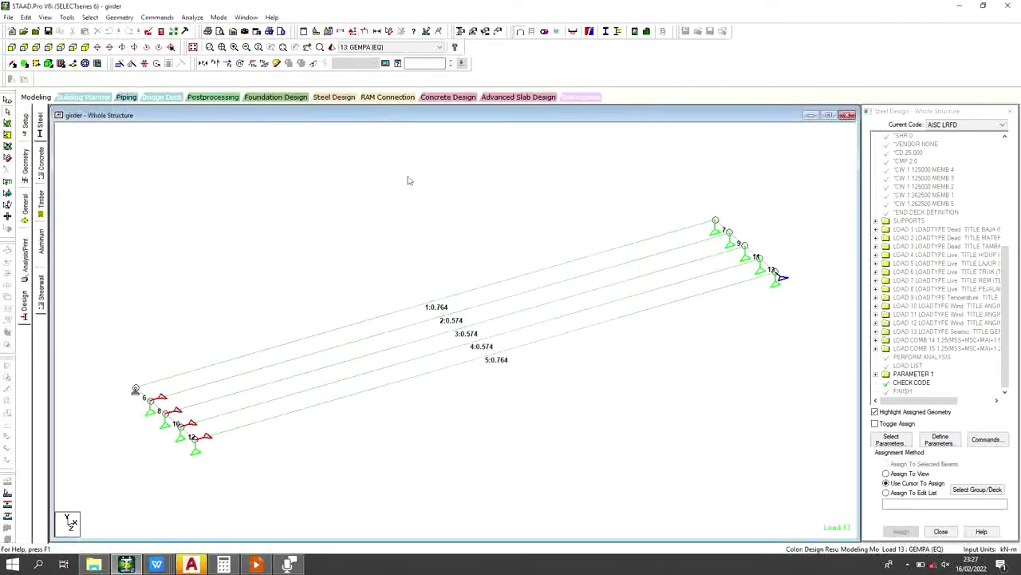
# Step: Turn off the beam number labels in the structure view
pyautogui.click(352, 32)
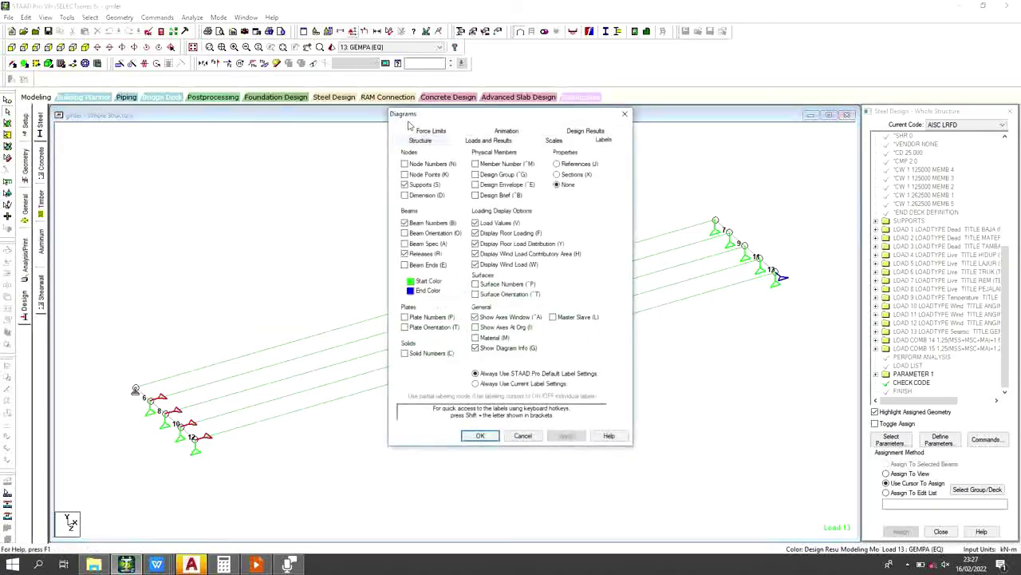
pyautogui.click(424, 225)
pyautogui.click(406, 224)
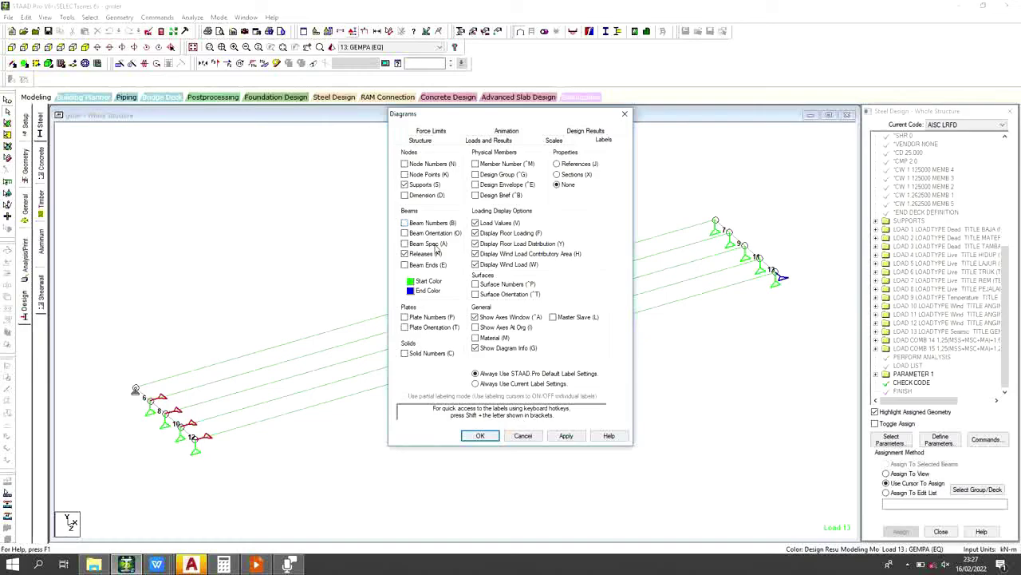
pyautogui.click(565, 436)
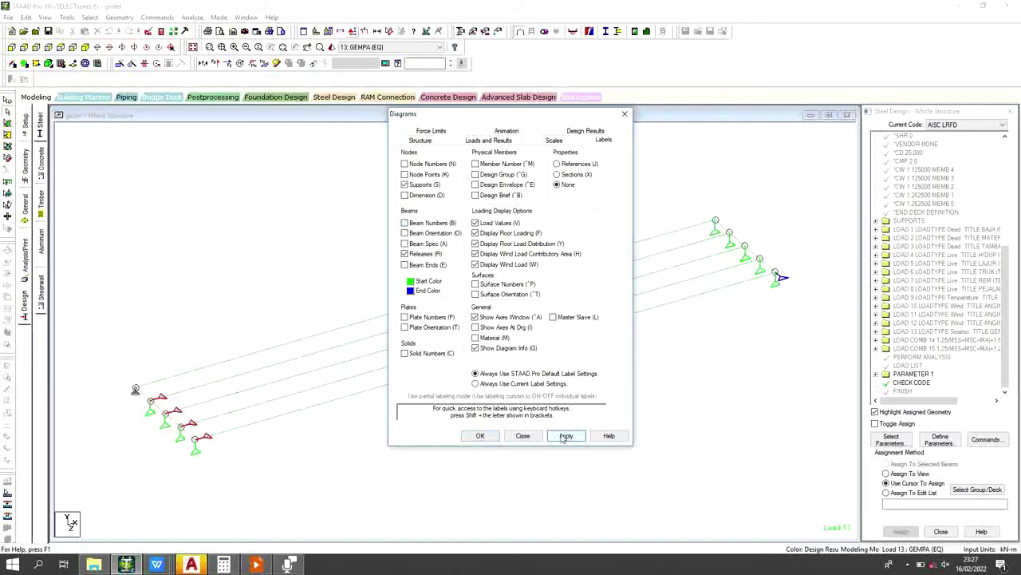
pyautogui.click(493, 436)
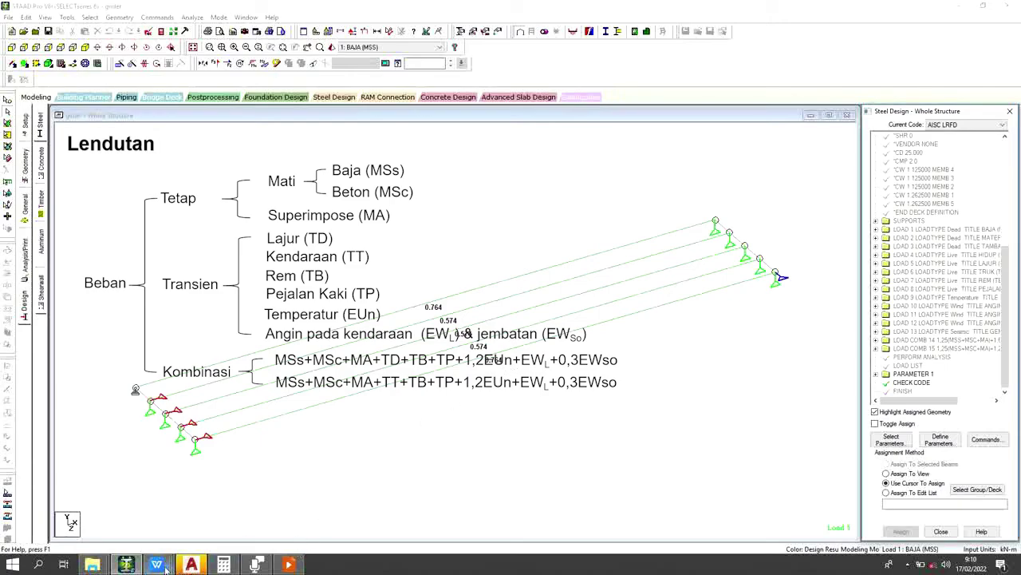
pyautogui.moveTo(159, 565)
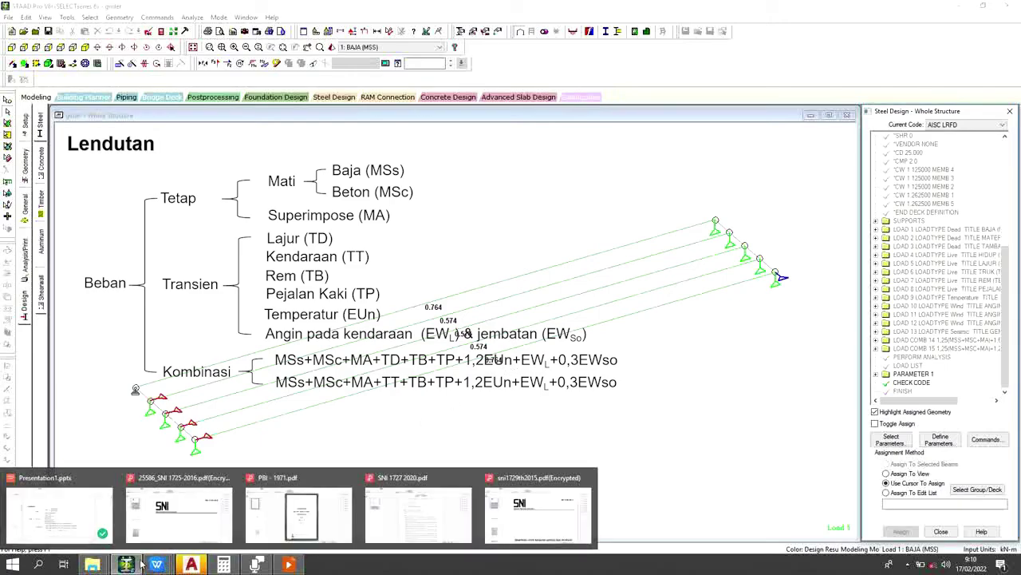
# Step: Switch to the SNI 1725-2016 PDF in WPS Office and read clause 6.2.2 on deflection evaluation at the serviceability limit state
pyautogui.click(199, 523)
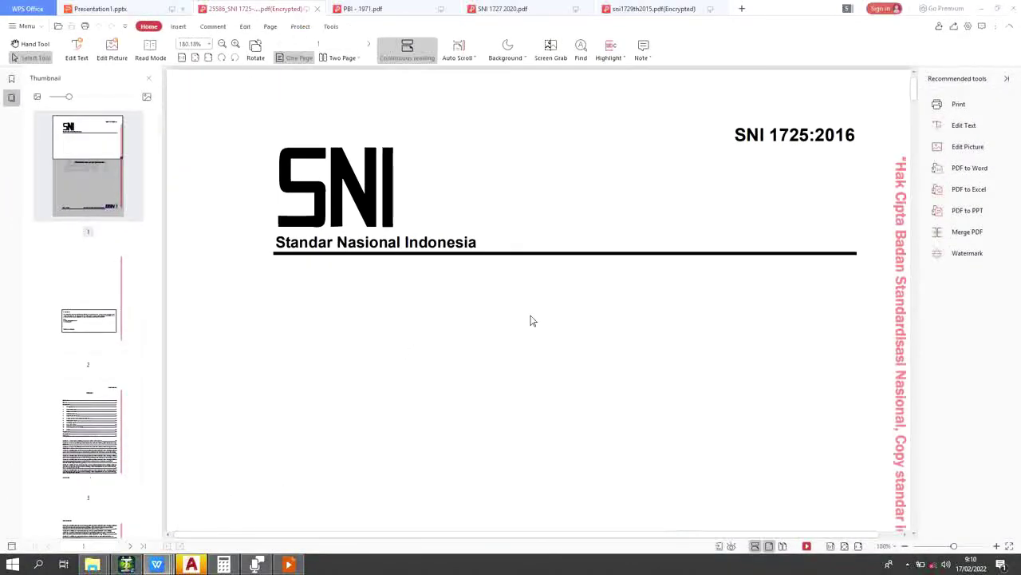
pyautogui.scroll(-10, 532, 319)
pyautogui.scroll(1, 445, 354)
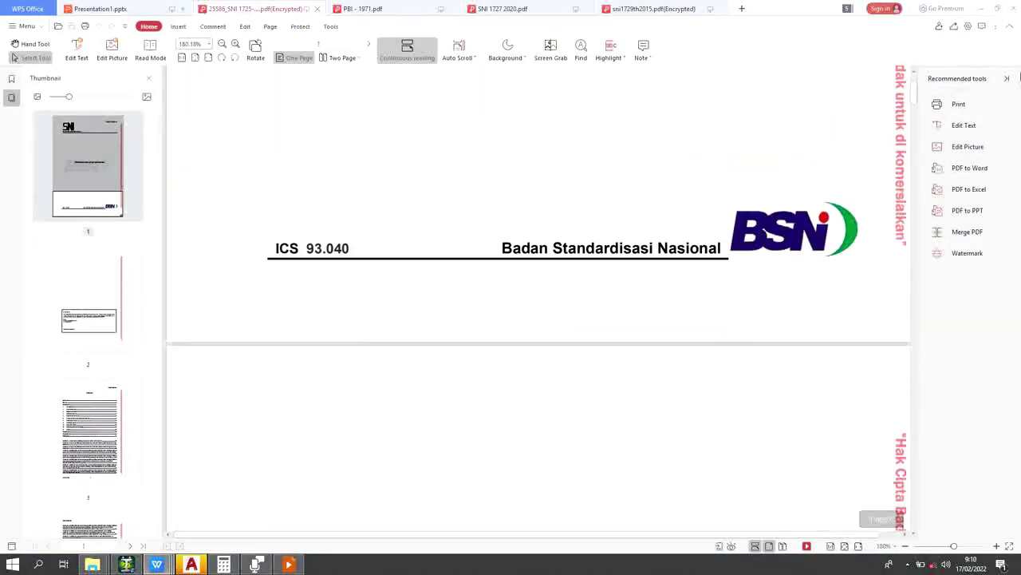
pyautogui.moveTo(915, 100); pyautogui.dragTo(917, 201)
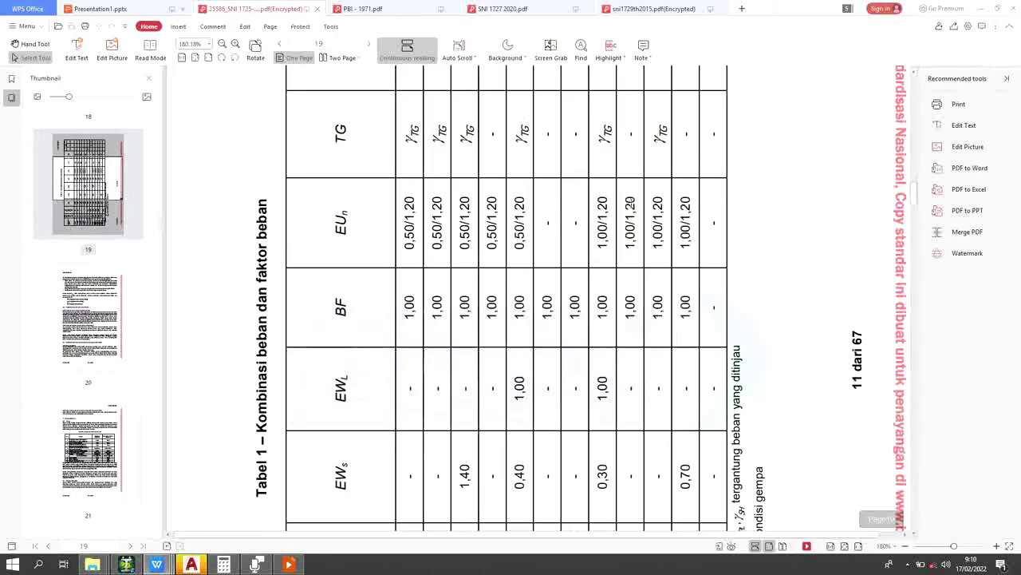
pyautogui.scroll(-5, 774, 212)
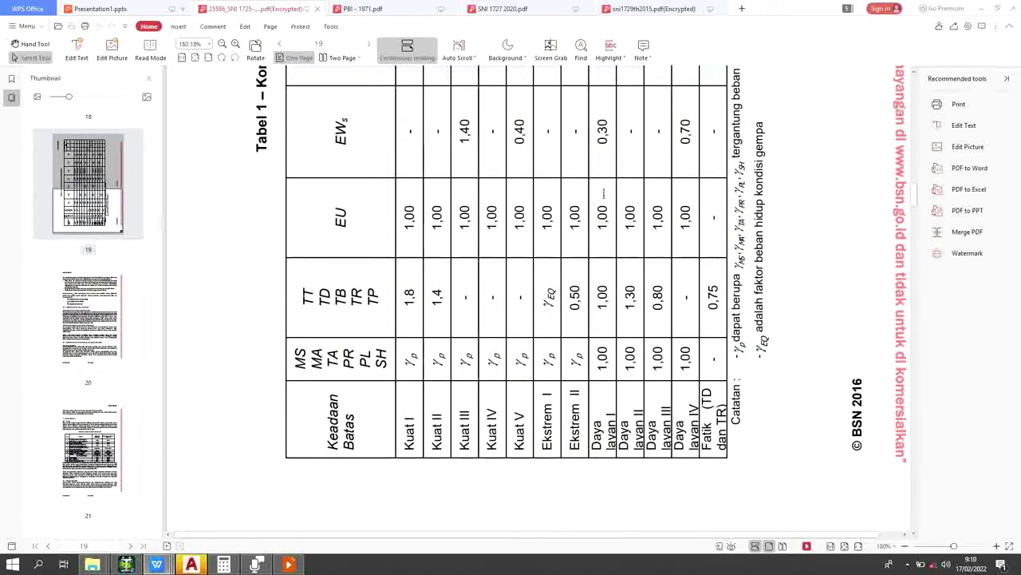
pyautogui.scroll(-10, 598, 198)
pyautogui.scroll(-9, 591, 204)
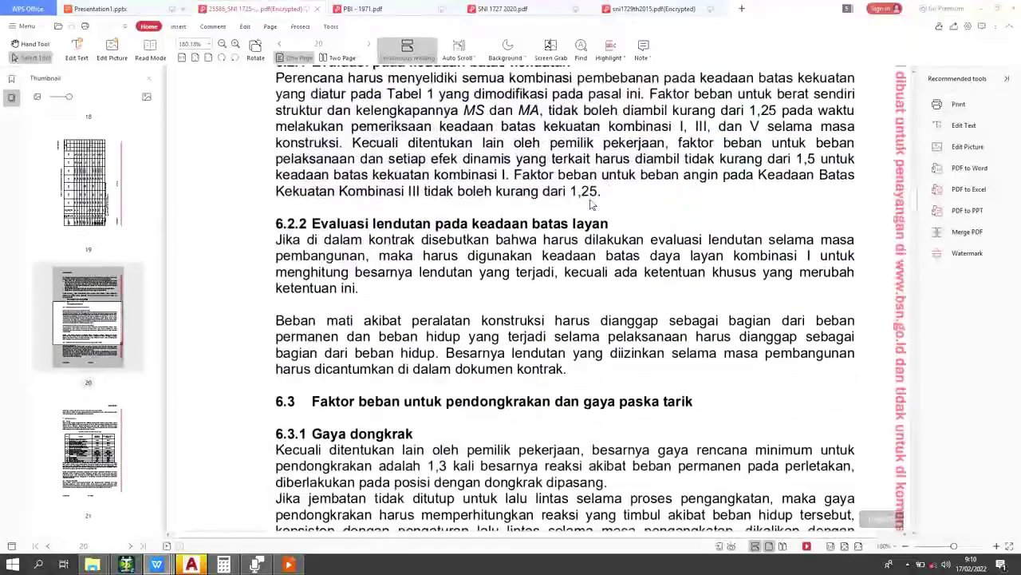
# Step: Examine the Daya Layan I load factors in Table 1 of load combinations, across all permanent, live, wind and temperature loads
pyautogui.scroll(5, 591, 204)
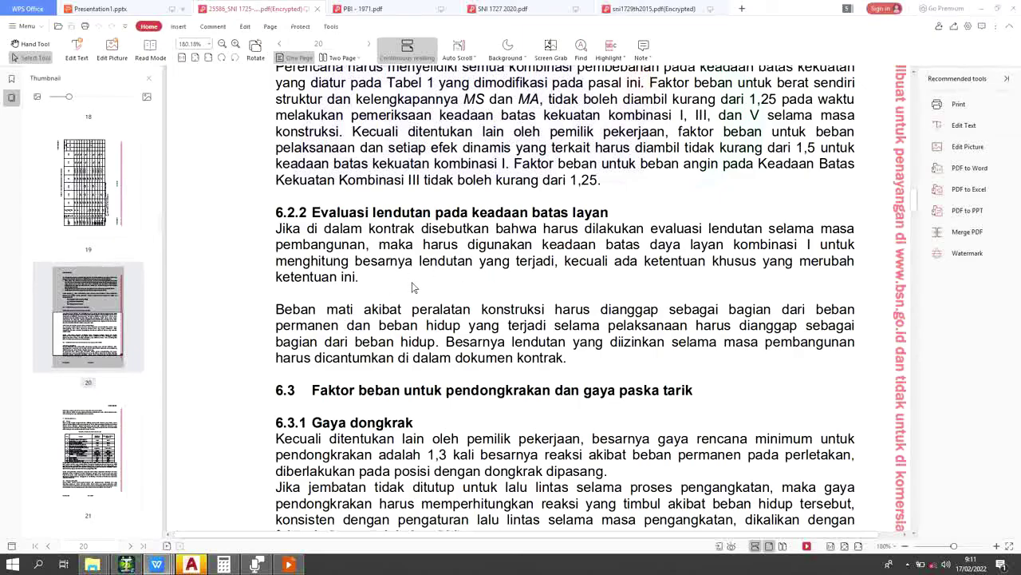
pyautogui.scroll(10, 431, 285)
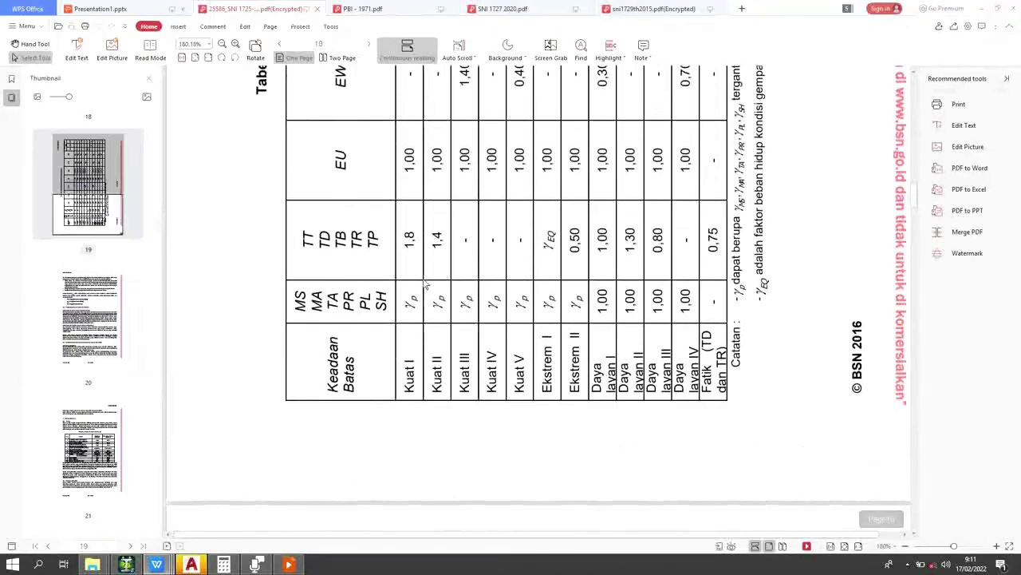
pyautogui.scroll(5, 447, 281)
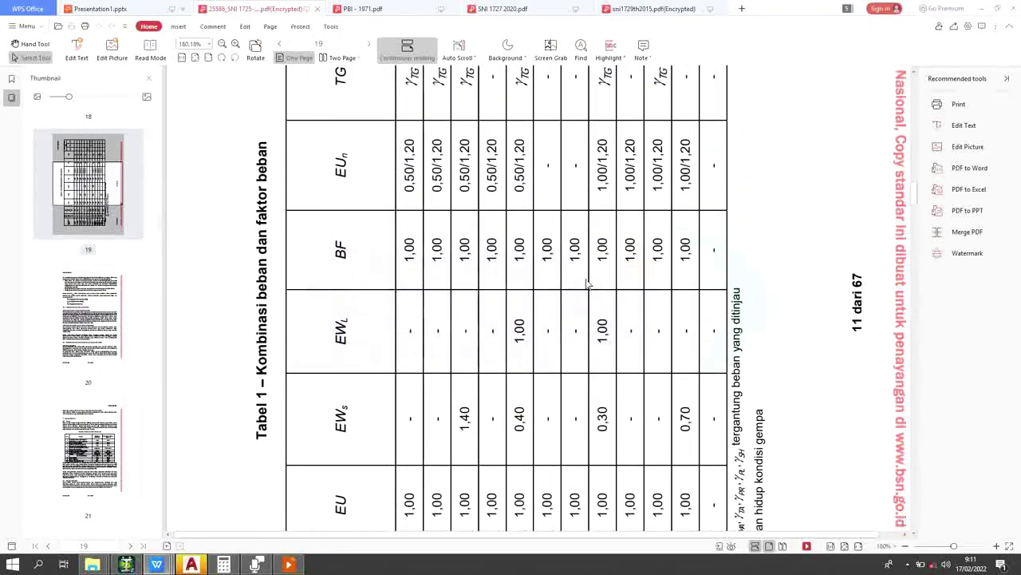
pyautogui.scroll(-5, 586, 283)
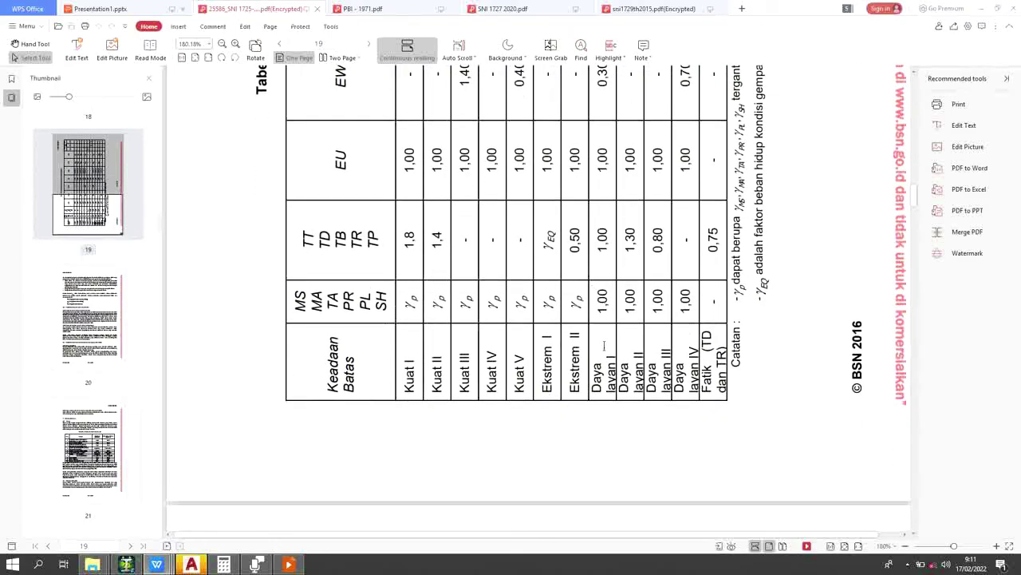
pyautogui.scroll(1, 604, 345)
pyautogui.scroll(1, 605, 344)
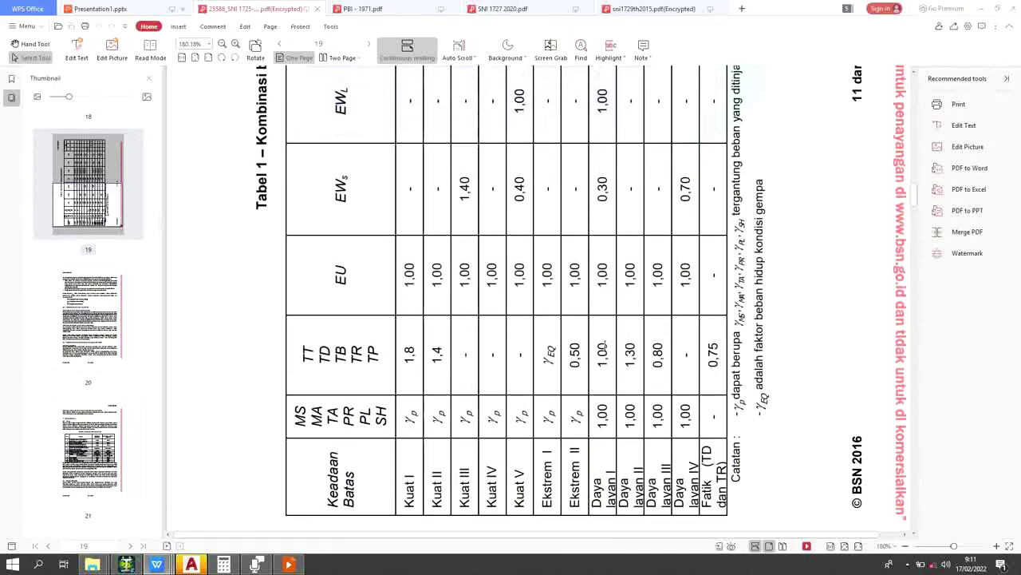
pyautogui.scroll(6, 604, 345)
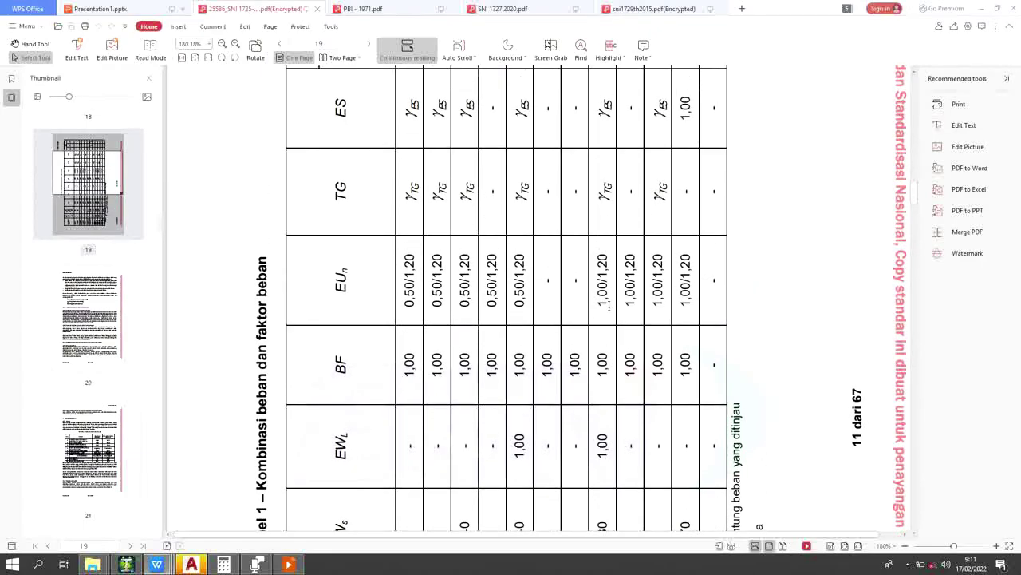
pyautogui.scroll(-2, 609, 305)
pyautogui.scroll(-2, 609, 305)
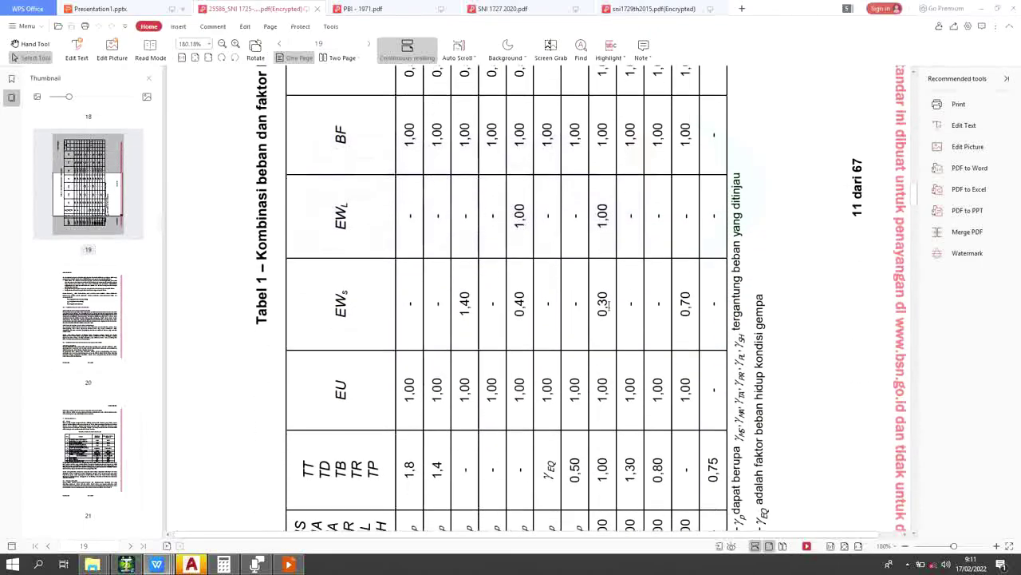
pyautogui.scroll(-3, 607, 305)
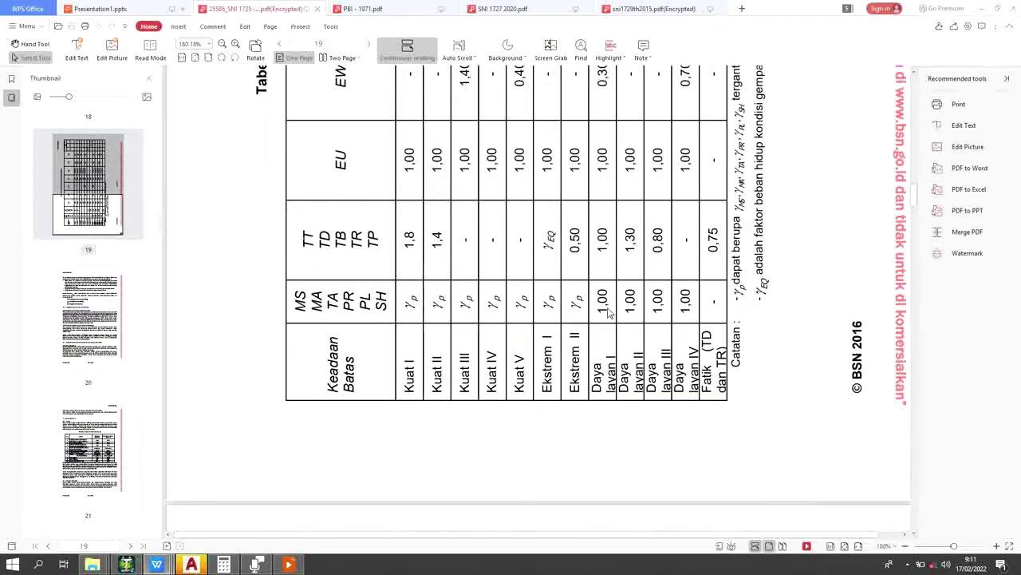
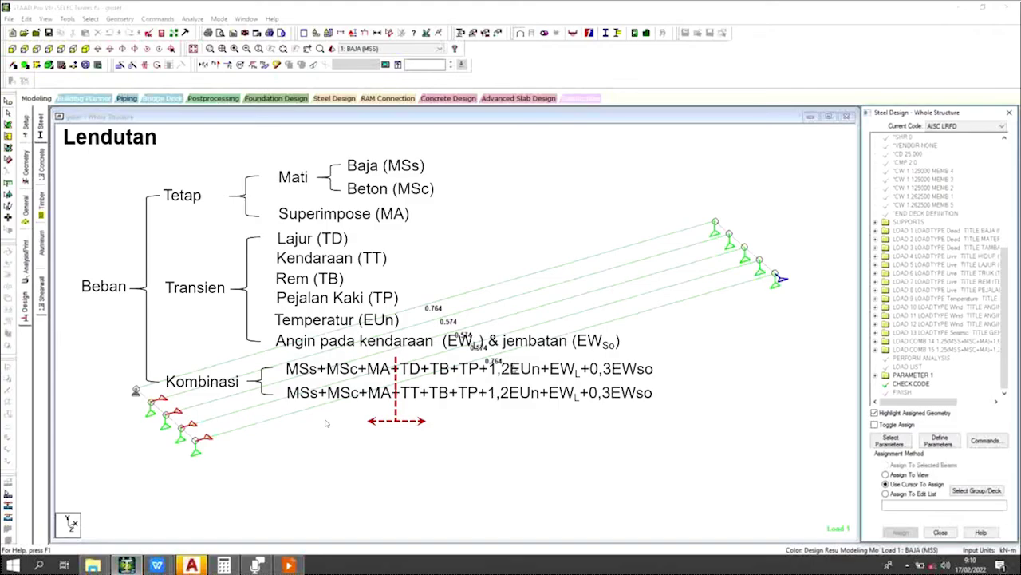
pyautogui.write('comb i')
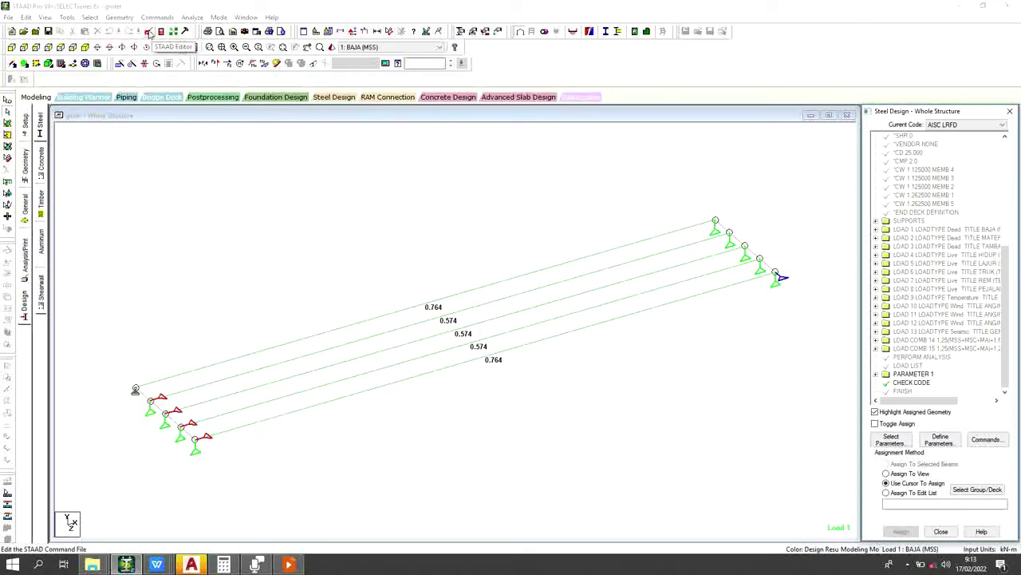
# Step: Open the STAAD.Pro input file for editing and duplicate the two LOAD COMB 15 lines directly below the originals
pyautogui.click(149, 32)
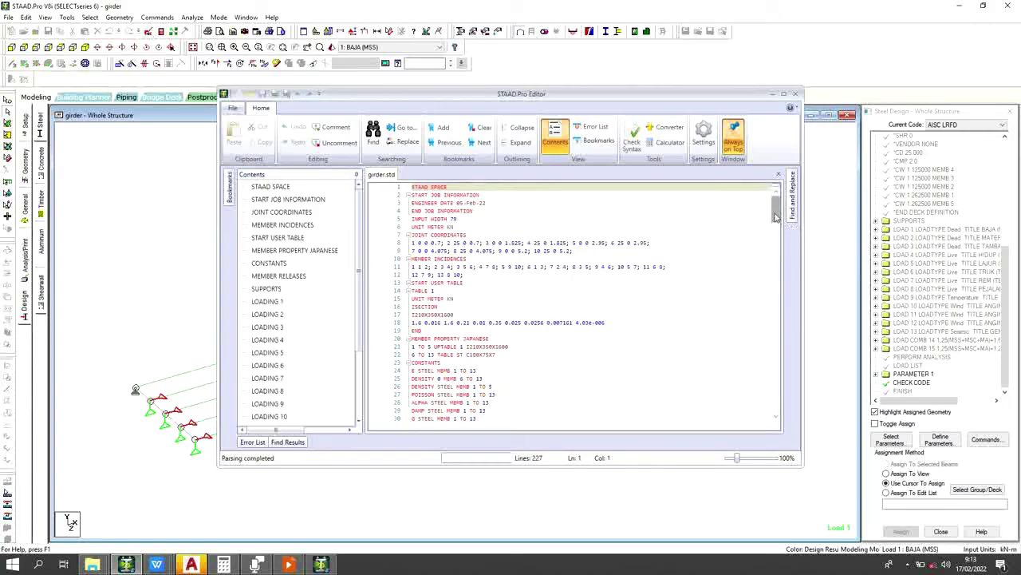
pyautogui.moveTo(776, 217); pyautogui.dragTo(779, 403)
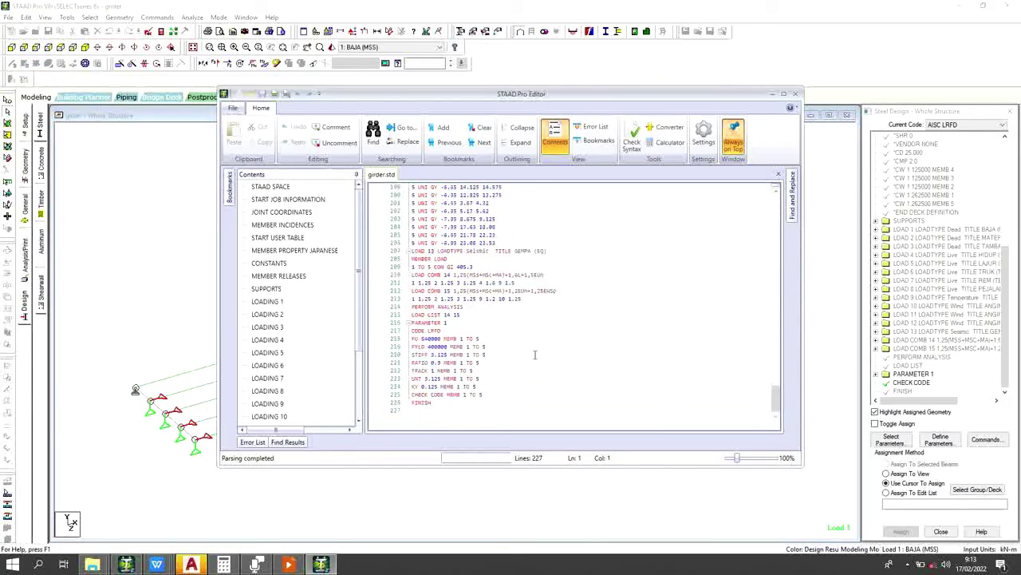
pyautogui.click(413, 291)
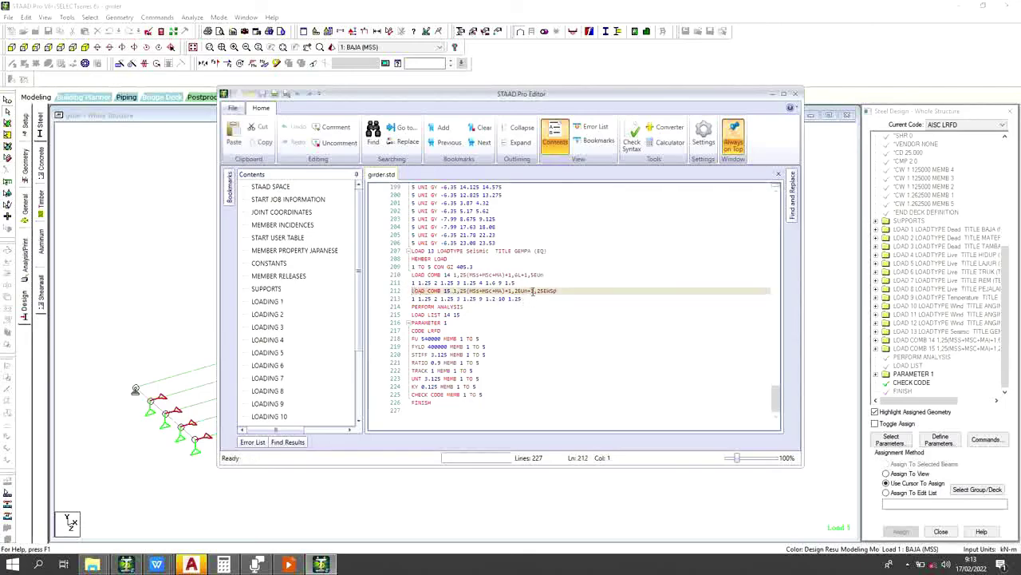
pyautogui.keyDown('shift'); pyautogui.click(525, 298); pyautogui.keyUp('shift')
pyautogui.rightClick(477, 294)
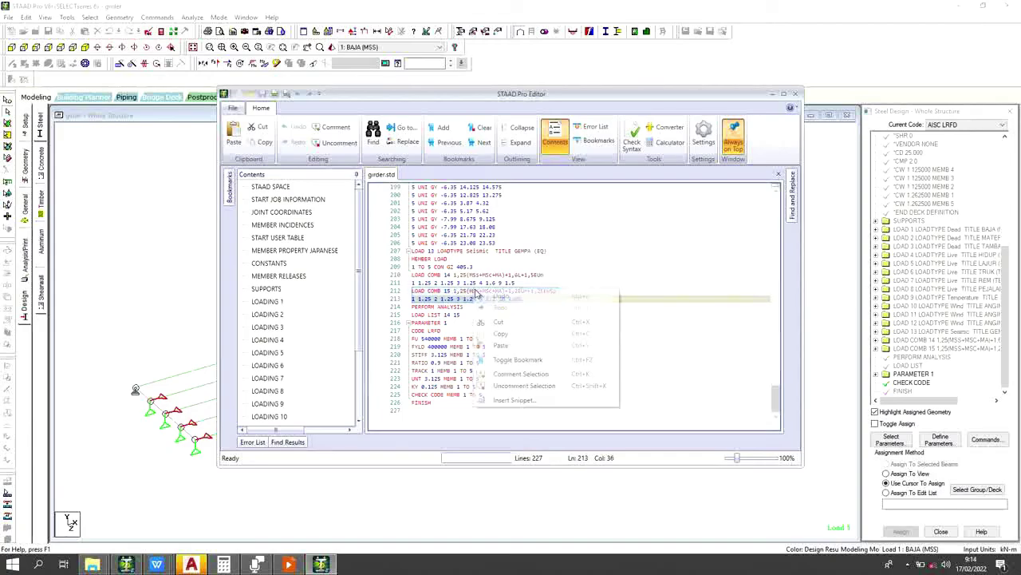
pyautogui.click(499, 334)
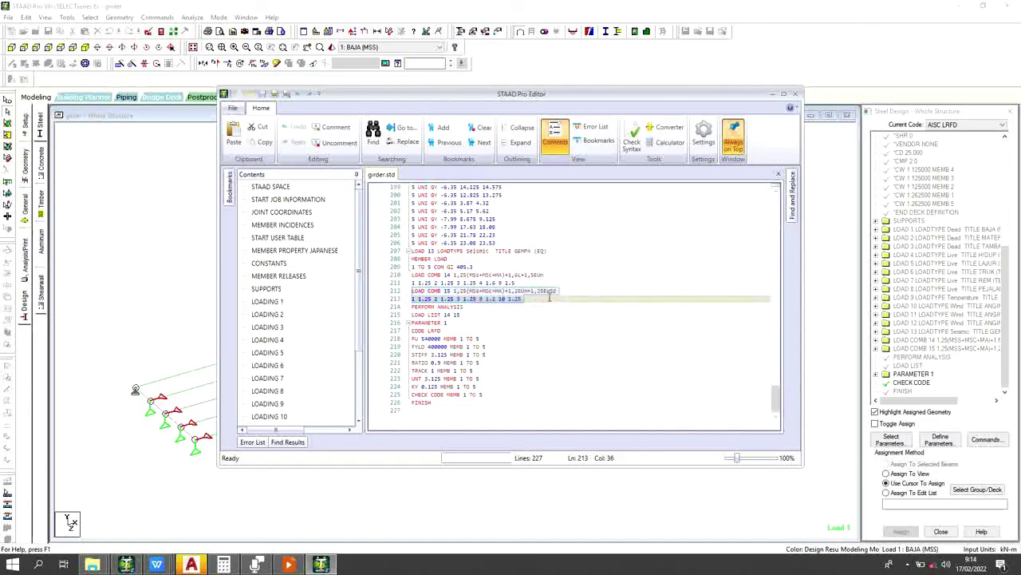
pyautogui.click(550, 297)
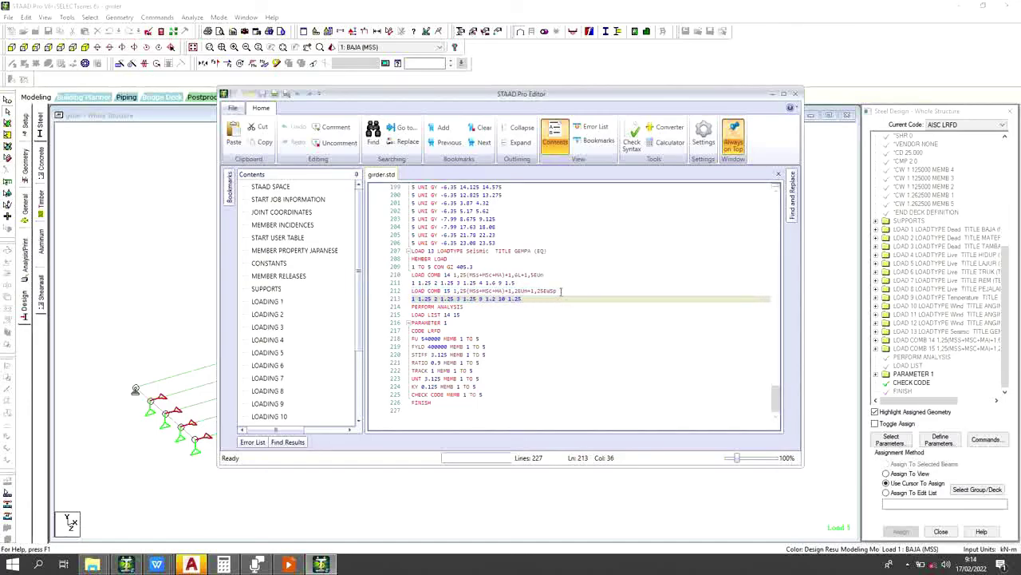
pyautogui.press('Return')
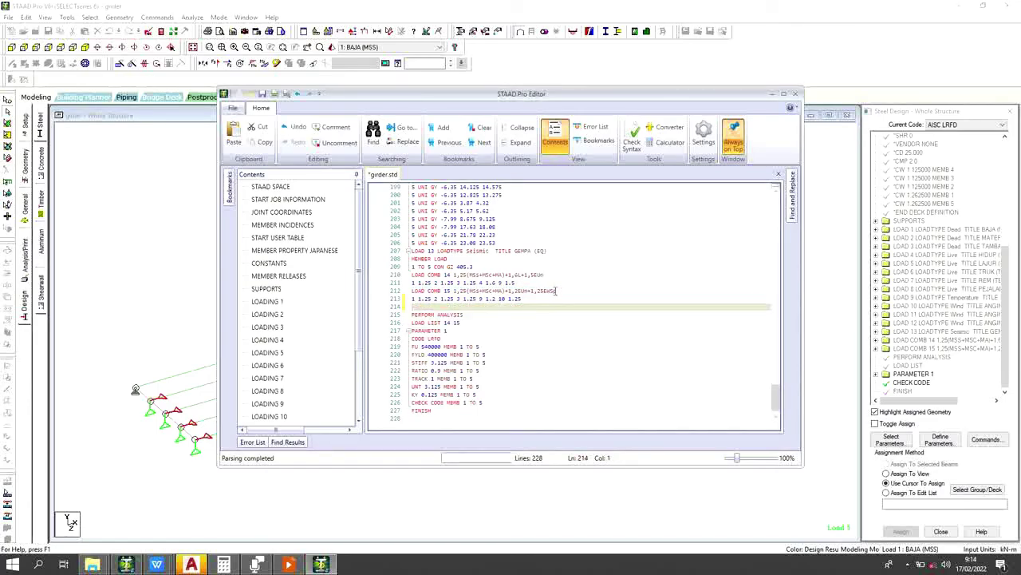
pyautogui.rightClick(502, 308)
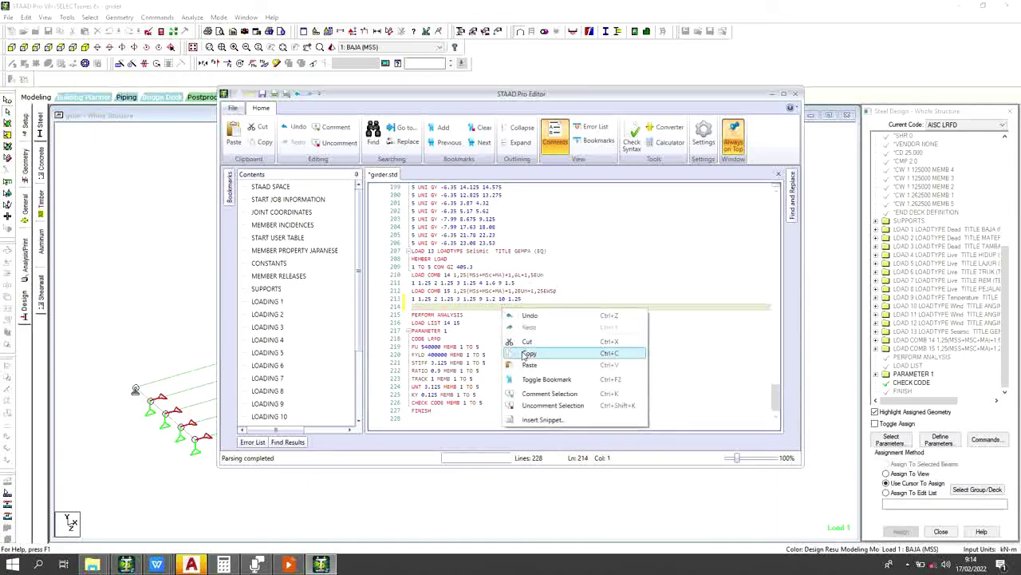
pyautogui.click(530, 365)
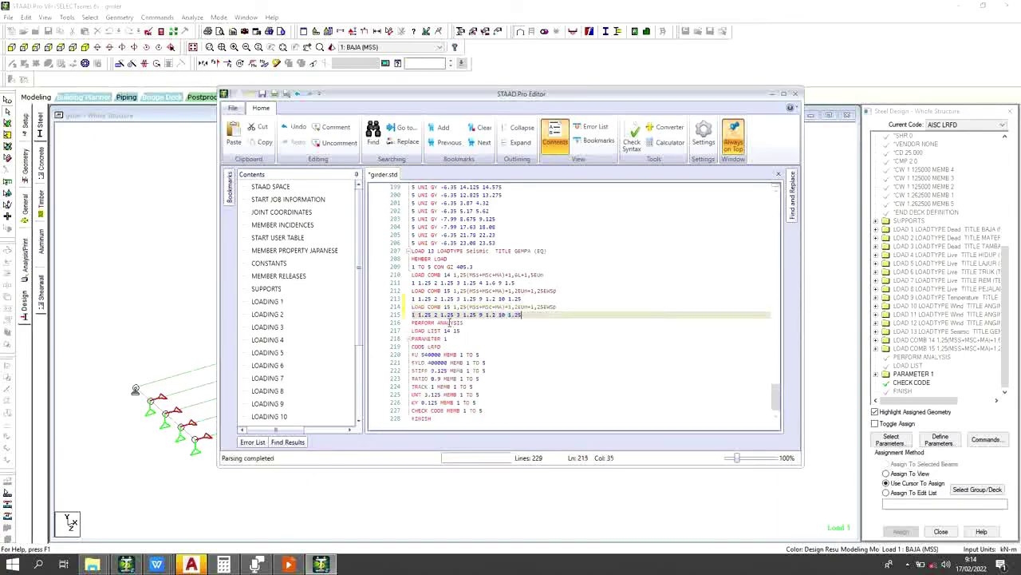
# Step: Renumber the duplicated load combination as 16
pyautogui.click(448, 307)
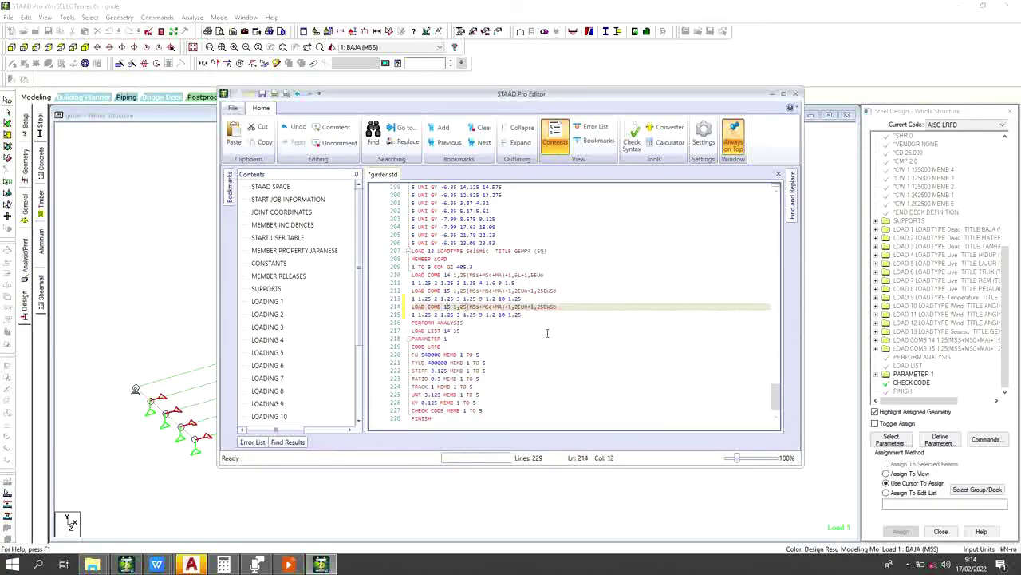
pyautogui.press('Delete')
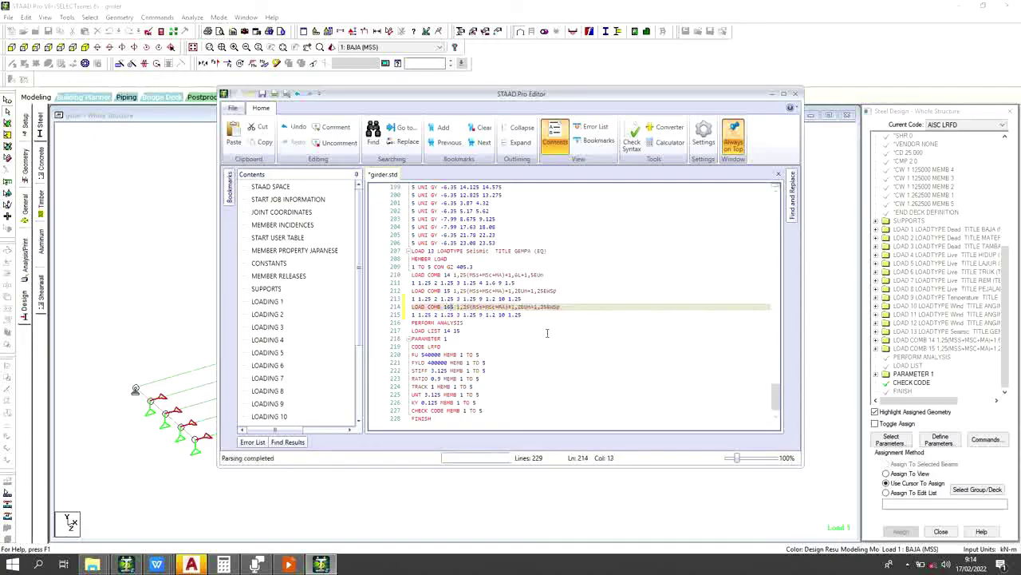
pyautogui.write('6')
pyautogui.click(540, 300)
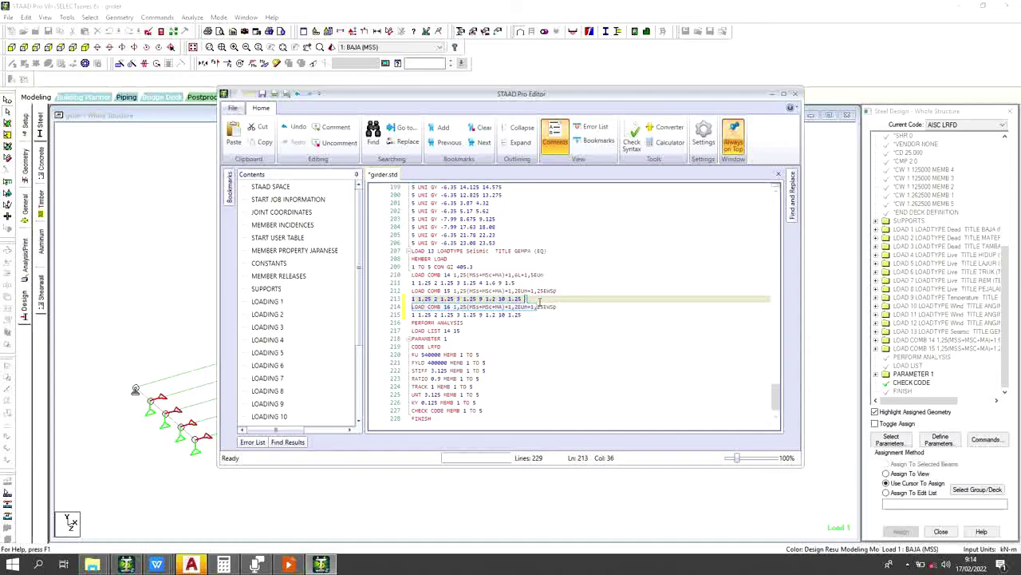
pyautogui.press('Return')
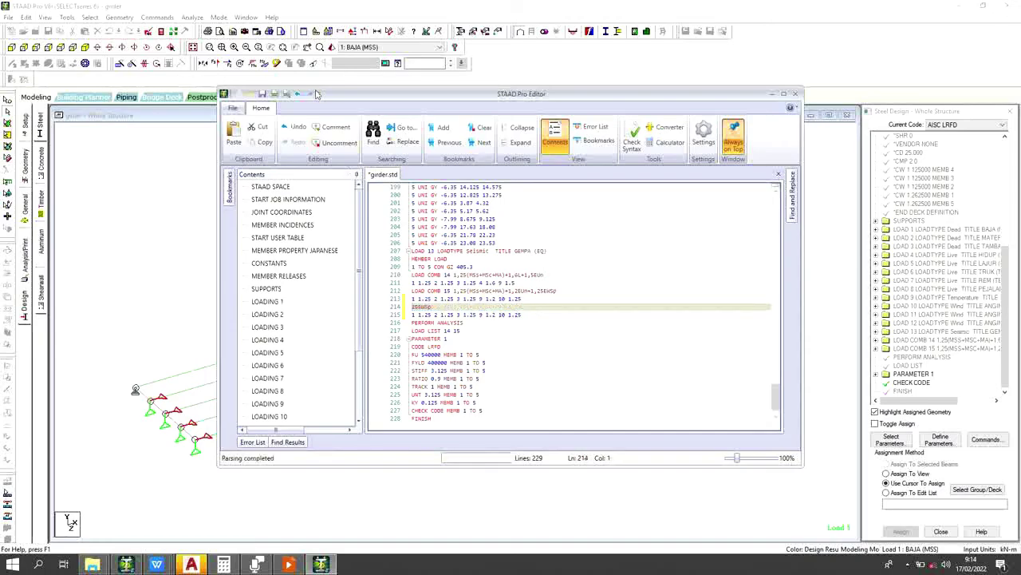
pyautogui.click(298, 94)
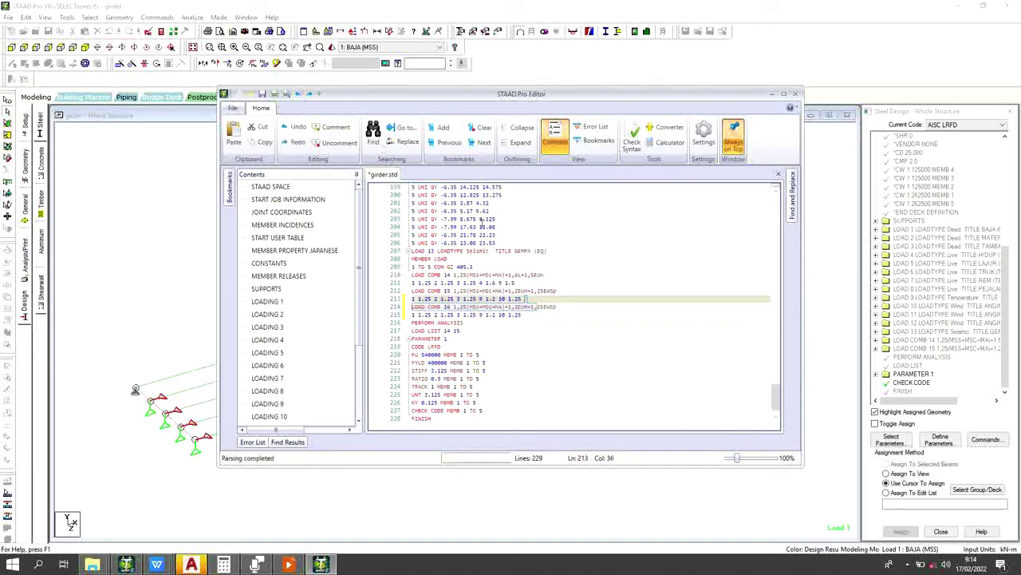
# Step: Insert the comment line *LENDUTAN between load combinations 15 and 16
pyautogui.click(549, 300)
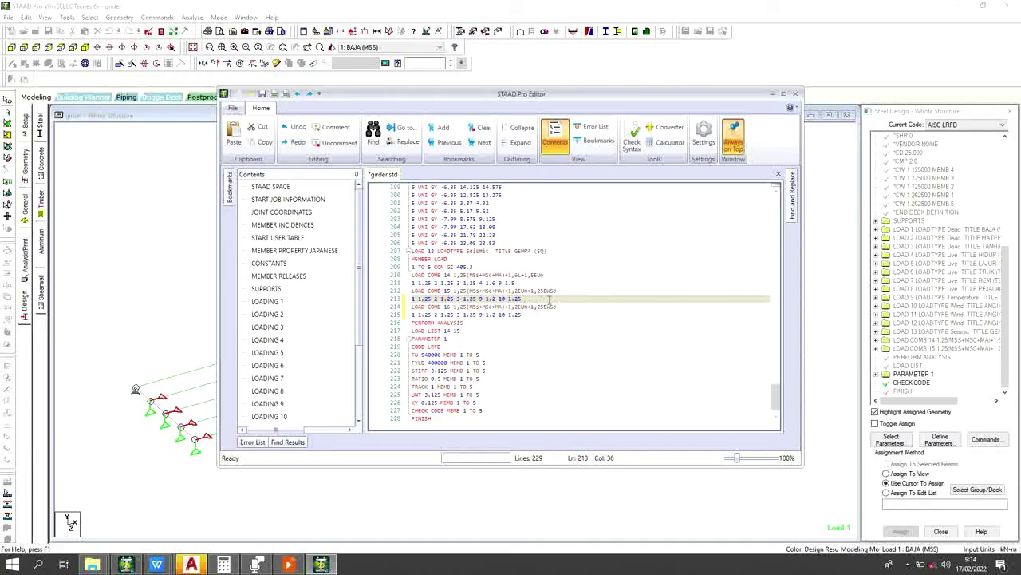
pyautogui.press('Return')
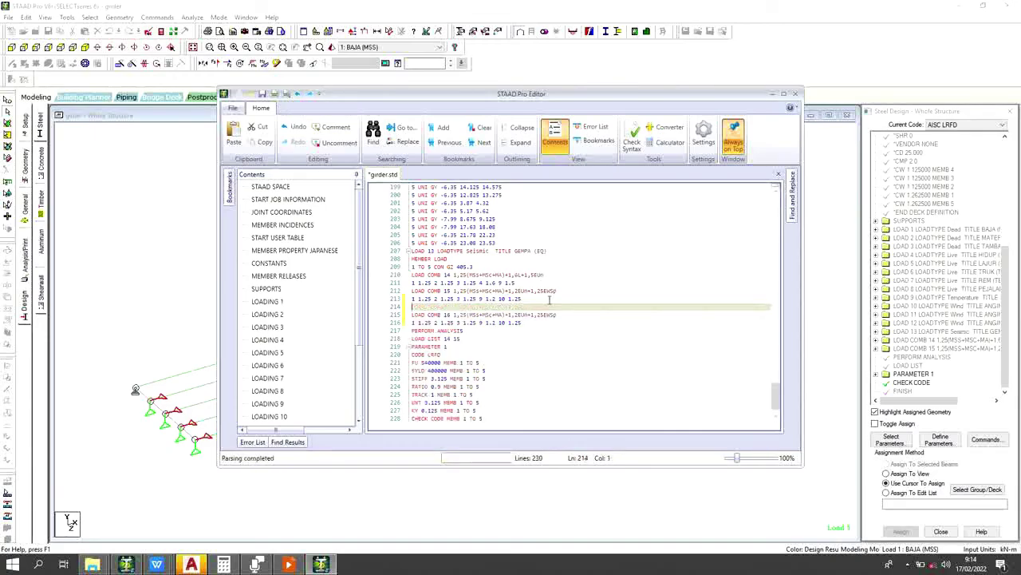
pyautogui.write('*')
pyautogui.press('capslock')
pyautogui.write('LENGUTAN')
# Step: Shorten the title of load combination 16 to MSs+MSc+MA
pyautogui.click(470, 315)
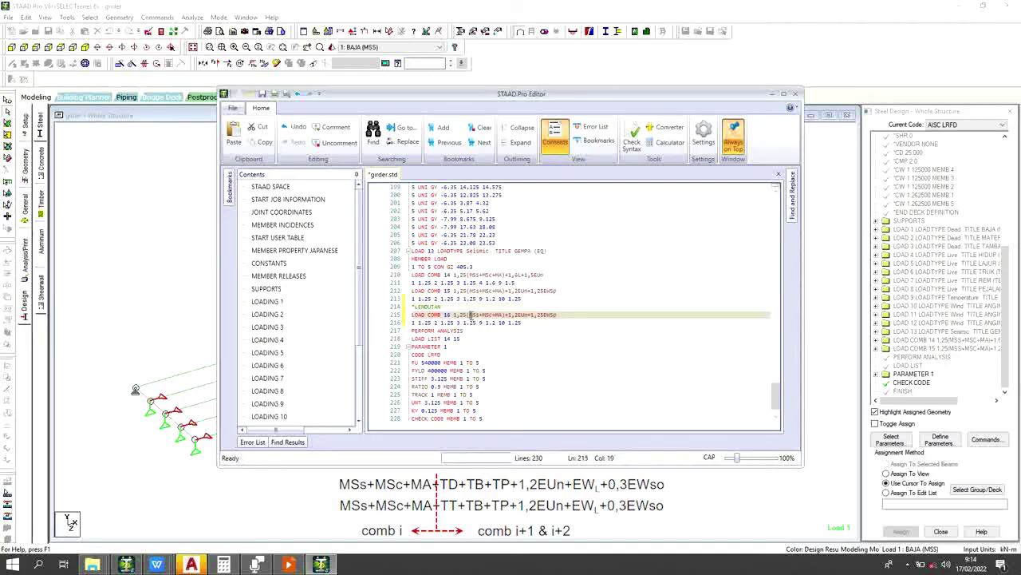
pyautogui.press('BackSpace')
pyautogui.press('BackSpace')
pyautogui.press('BackSpace')
pyautogui.press('BackSpace')
pyautogui.press('BackSpace')
pyautogui.click(486, 316)
pyautogui.press('Delete')
pyautogui.press('Delete')
pyautogui.press('Delete')
pyautogui.press('Delete')
pyautogui.press('Delete')
pyautogui.press('Delete')
pyautogui.press('Delete')
pyautogui.press('Delete')
pyautogui.press('Delete')
pyautogui.press('Delete')
pyautogui.press('Delete')
pyautogui.press('Delete')
pyautogui.press('Delete')
pyautogui.press('Delete')
pyautogui.press('Delete')
pyautogui.press('Delete')
pyautogui.press('Delete')
pyautogui.press('Delete')
pyautogui.press('Delete')
pyautogui.press('Delete')
pyautogui.press('Delete')
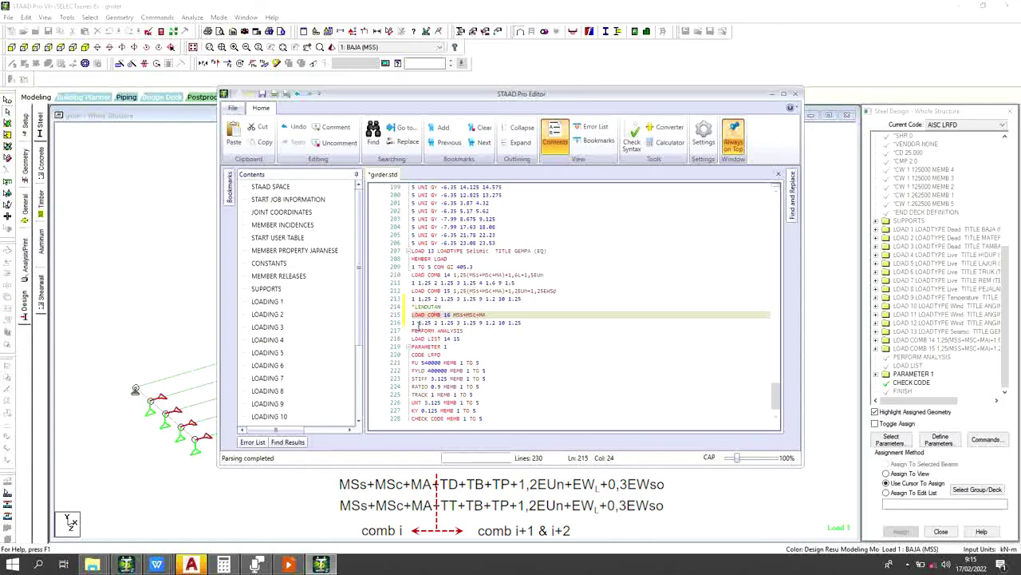
# Step: Set the factors of loads 1, 2 and 3 in load combination 16 to 1
pyautogui.click(419, 324)
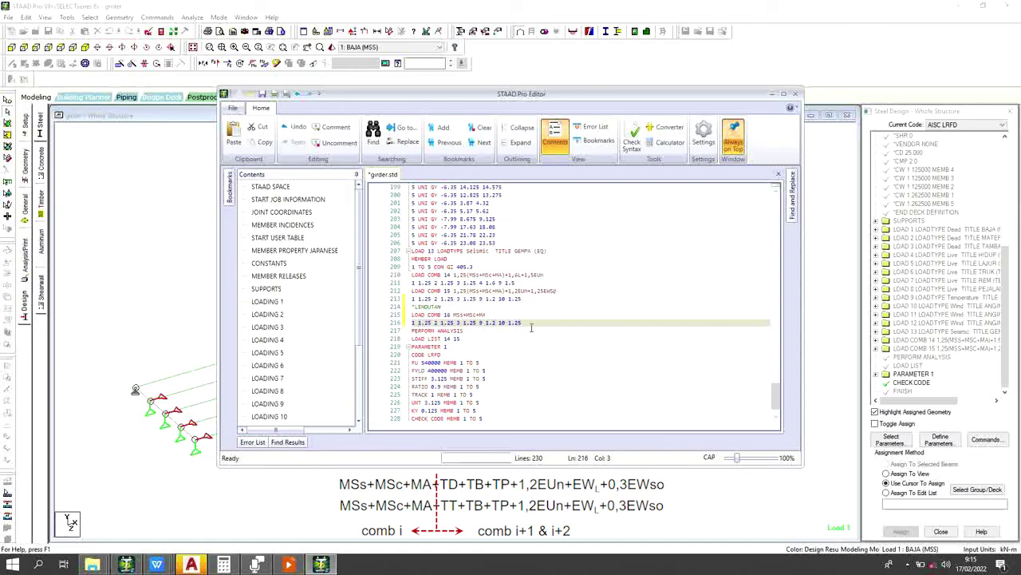
pyautogui.press('Delete')
pyautogui.press('Delete')
pyautogui.press('Delete')
pyautogui.press('Delete')
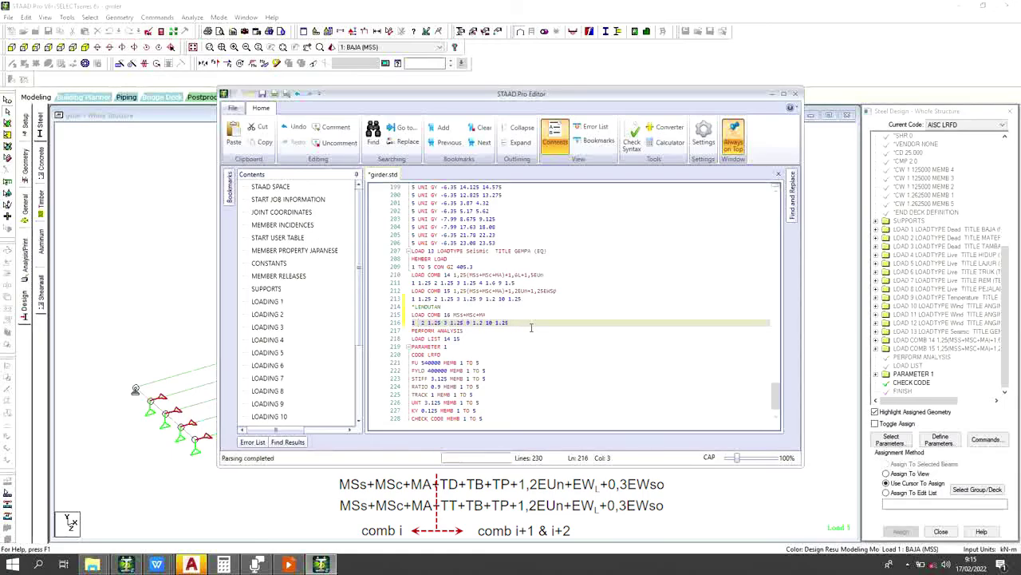
pyautogui.write('1.25')
pyautogui.click(435, 324)
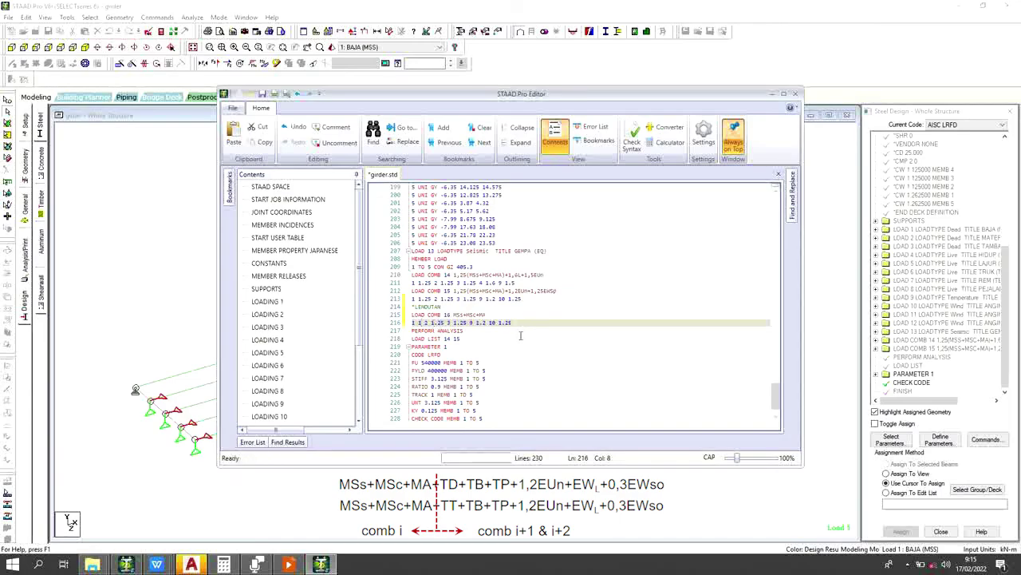
pyautogui.press('Delete')
pyautogui.press('Delete')
pyautogui.press('Delete')
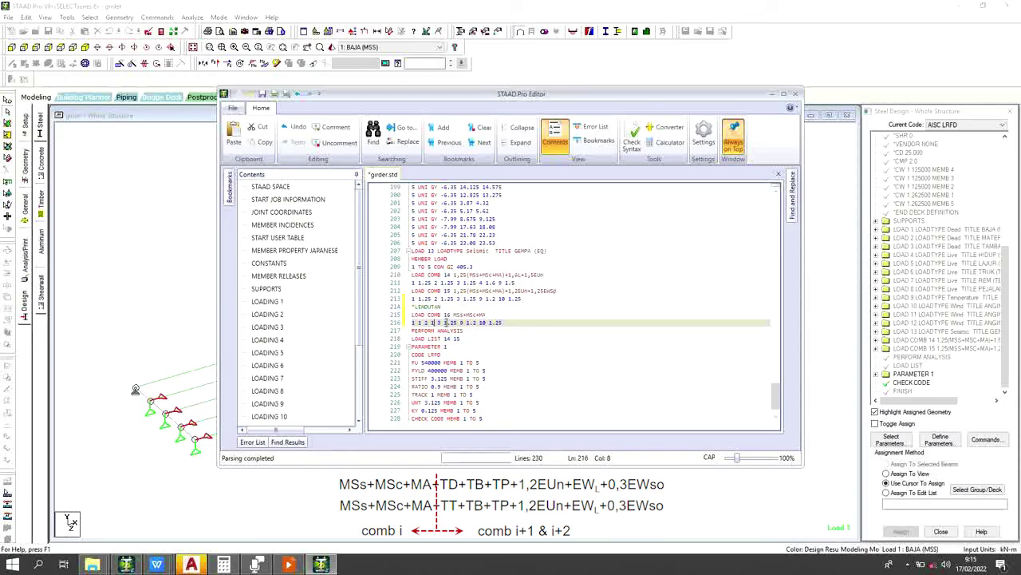
pyautogui.click(446, 323)
pyautogui.press('Delete')
pyautogui.press('Delete')
pyautogui.press('Delete')
pyautogui.press('Delete')
pyautogui.press('Delete')
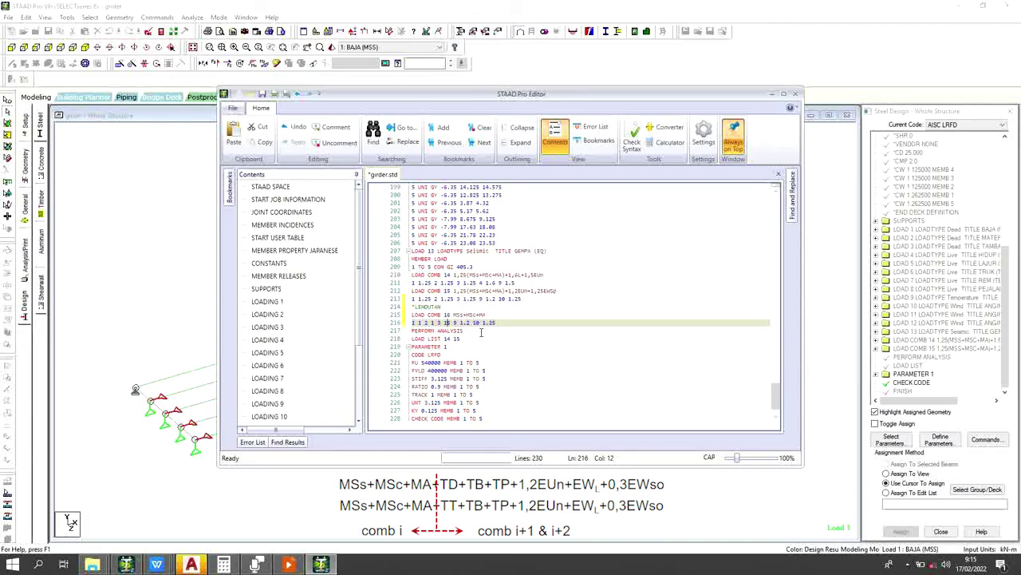
# Step: Remove the load 9 and load 10 terms from the factor line of load combination 16
pyautogui.press('Delete')
pyautogui.press('Delete')
pyautogui.press('Delete')
pyautogui.press('Delete')
pyautogui.press('Delete')
pyautogui.press('Delete')
pyautogui.press('Delete')
pyautogui.press('Delete')
pyautogui.press('Delete')
pyautogui.press('Delete')
pyautogui.press('Delete')
pyautogui.press('Delete')
# Step: Paste the copied load combination 15 lines on a new line below load combination 16
pyautogui.press('Return')
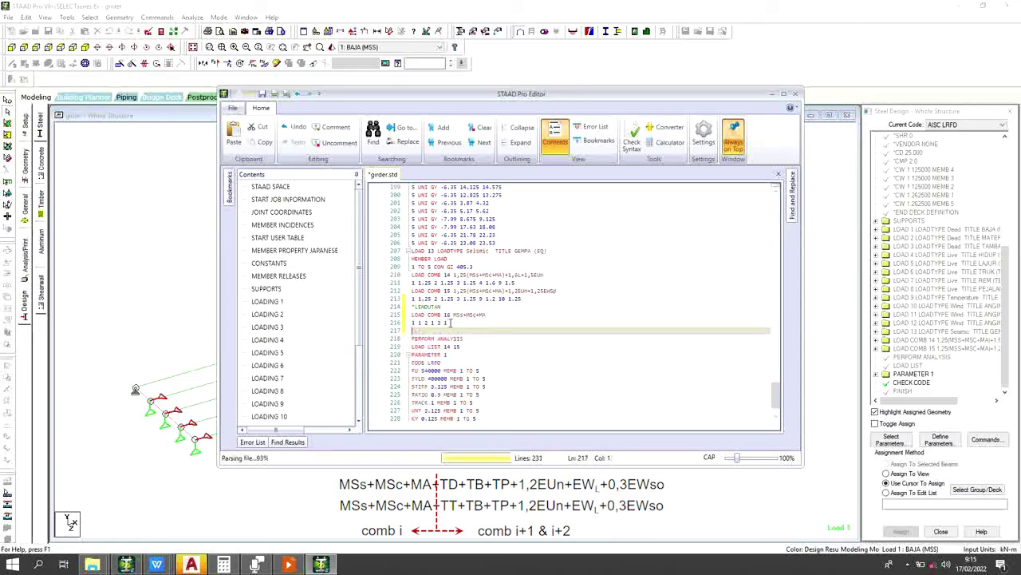
pyautogui.rightClick(459, 334)
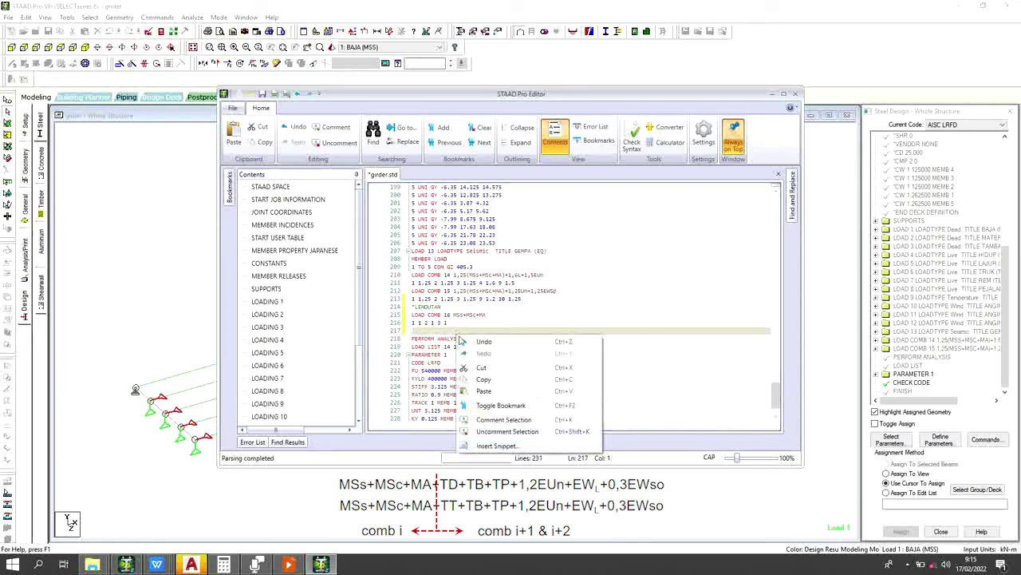
pyautogui.click(484, 392)
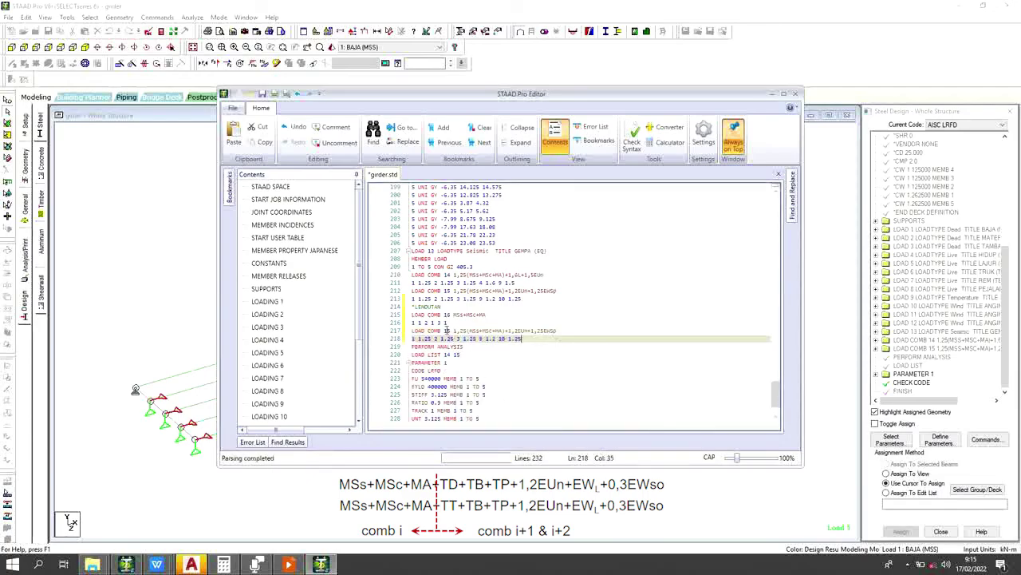
# Step: Renumber the pasted load combination as 17 and start its title with TD
pyautogui.click(448, 330)
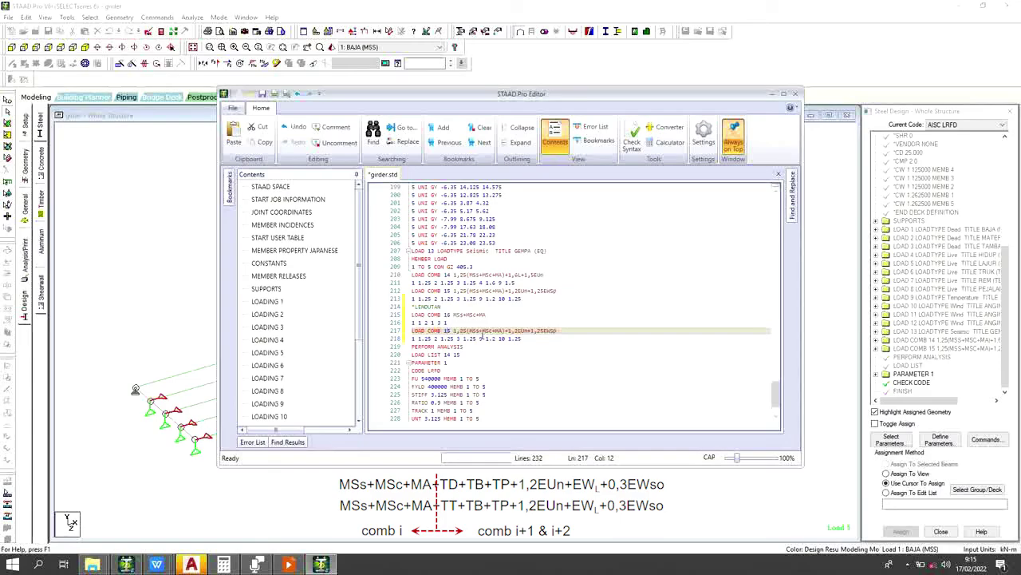
pyautogui.press('Delete')
pyautogui.write('7')
pyautogui.click(456, 330)
pyautogui.write('TD')
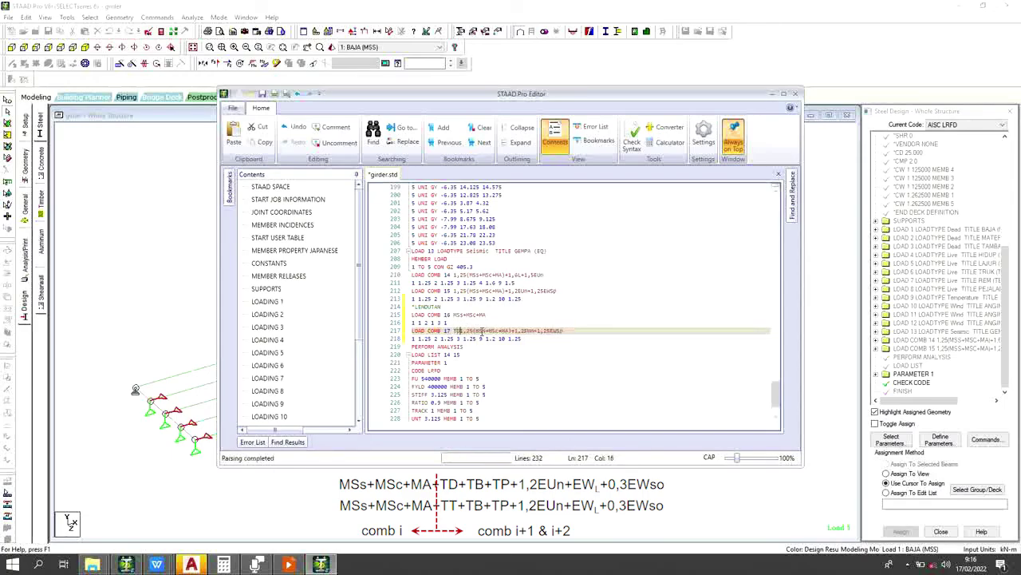
# Step: Change the symbol in the title of load 5 so that it reads LAJUR (TD)
pyautogui.scroll(19, 511, 302)
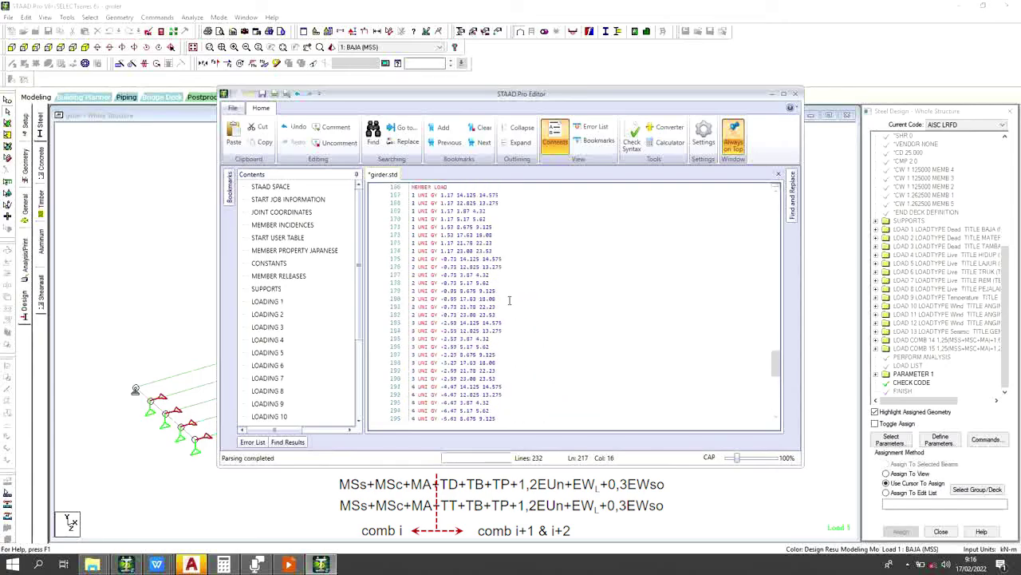
pyautogui.scroll(4, 510, 302)
pyautogui.scroll(17, 510, 302)
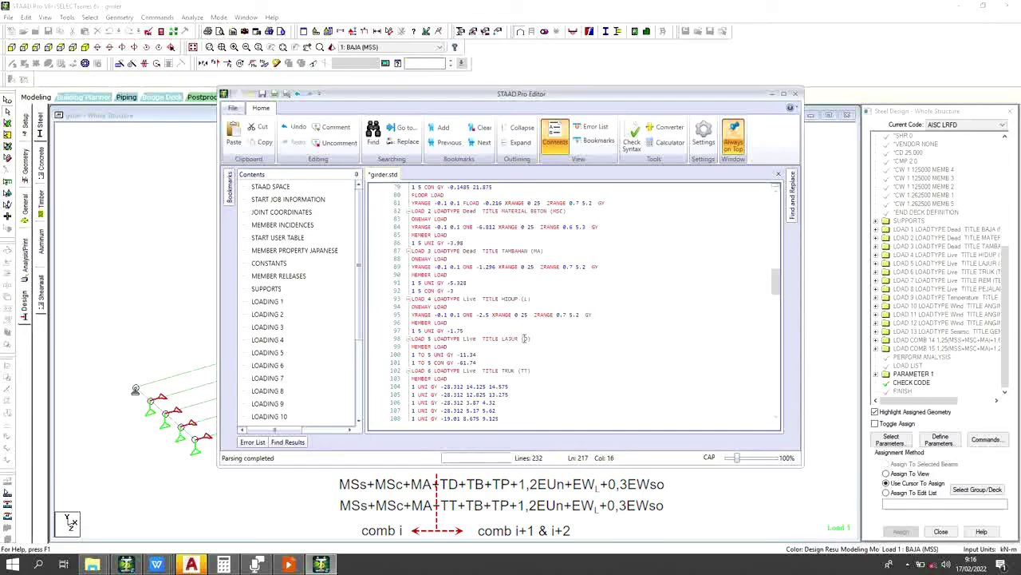
pyautogui.click(523, 338)
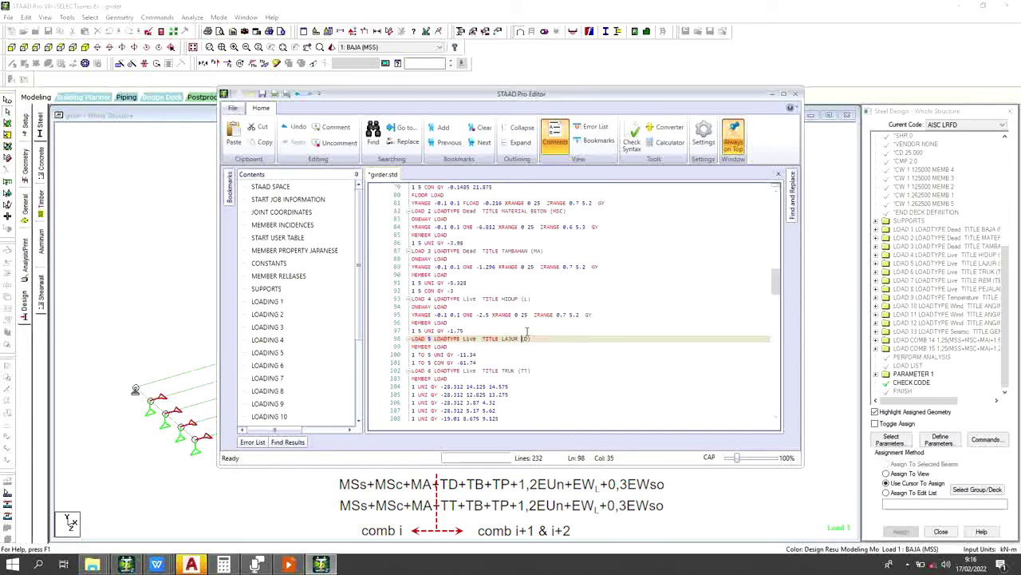
pyautogui.click(526, 341)
pyautogui.write('T')
# Step: Replace the old title text of load combination 17 after TD so that it reads TD+TB+TP+1,2EUn+EWL+0,3EWSo
pyautogui.scroll(-9, 584, 350)
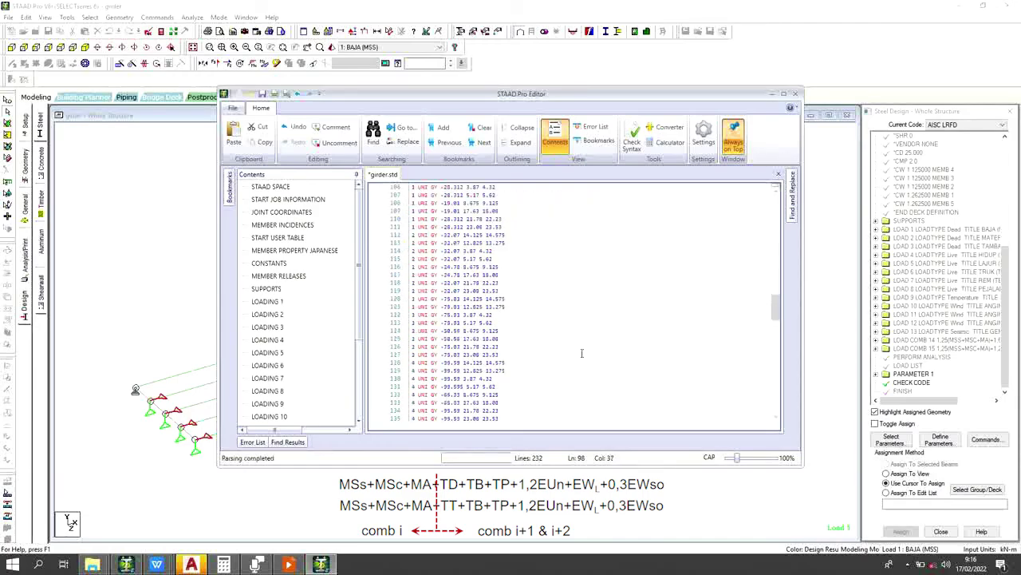
pyautogui.scroll(-20, 581, 352)
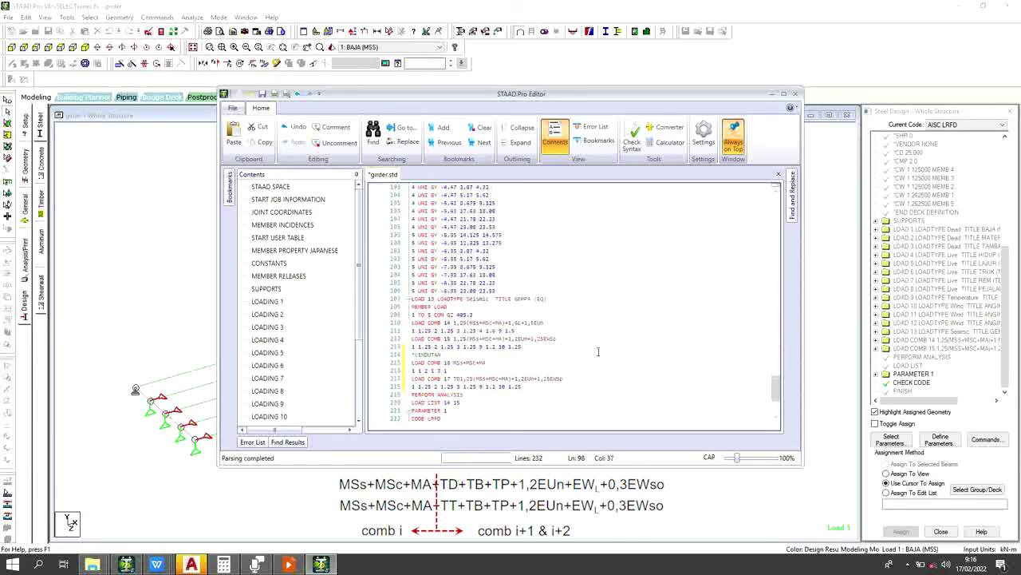
pyautogui.scroll(-1, 549, 353)
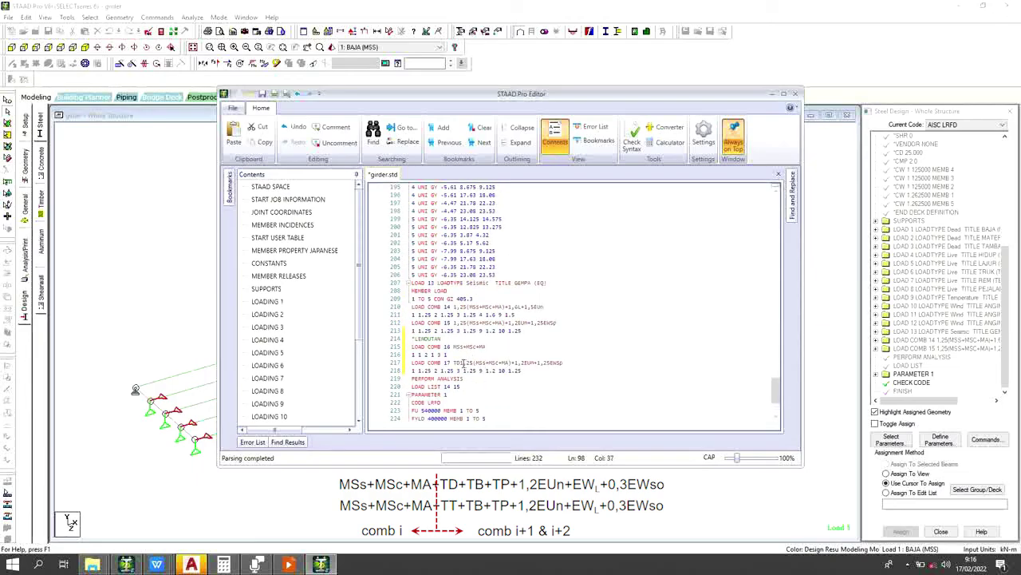
pyautogui.click(466, 363)
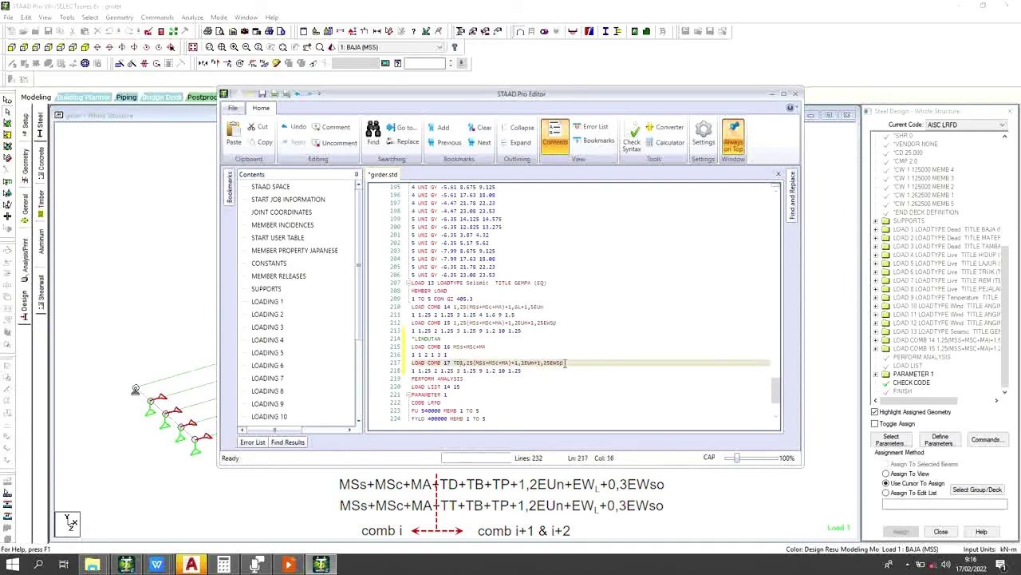
pyautogui.hotkey('shift', 'End')
pyautogui.press('Delete')
pyautogui.write('+T')
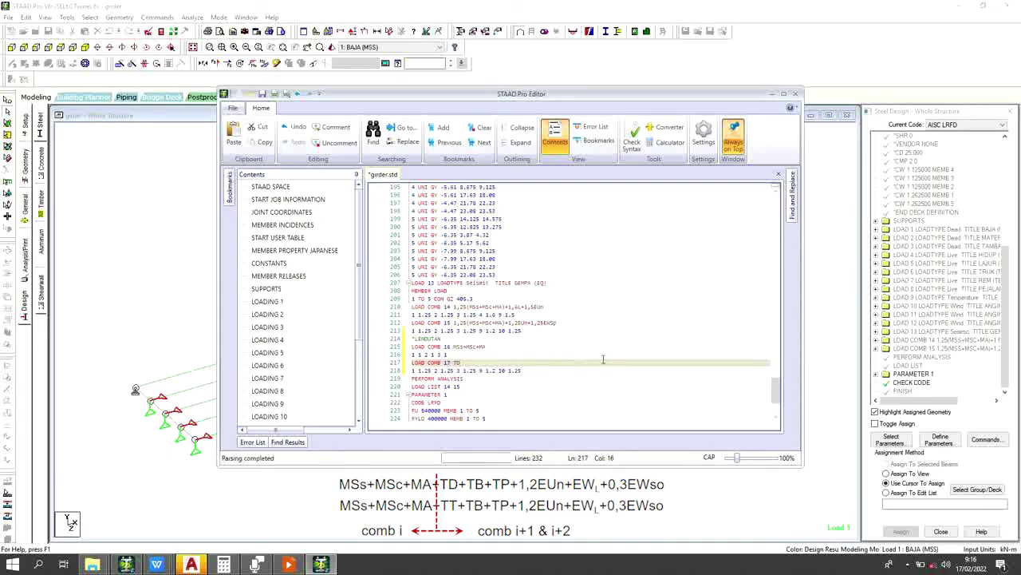
pyautogui.write('B')
pyautogui.write('+TP+')
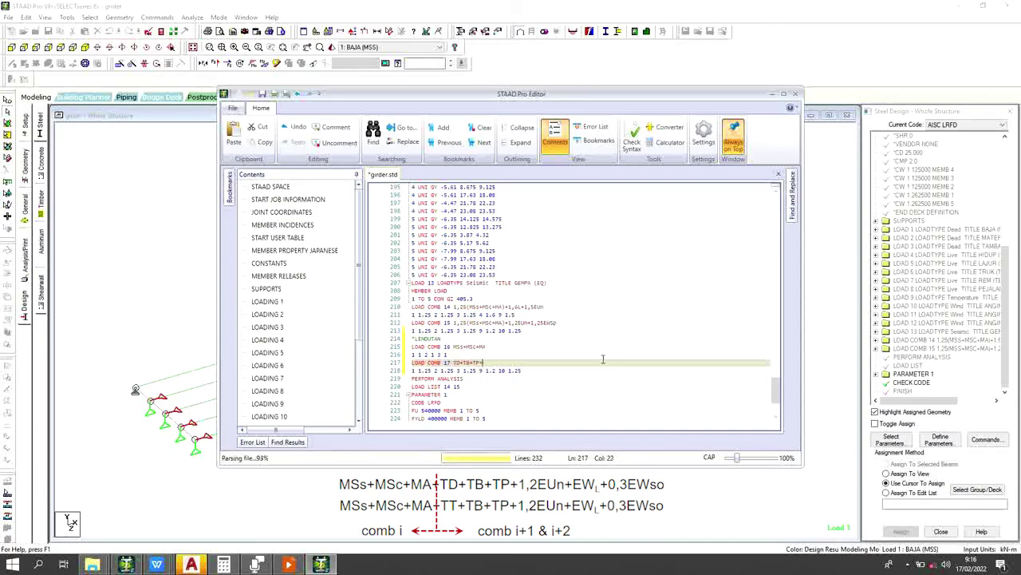
pyautogui.write('1,2EU')
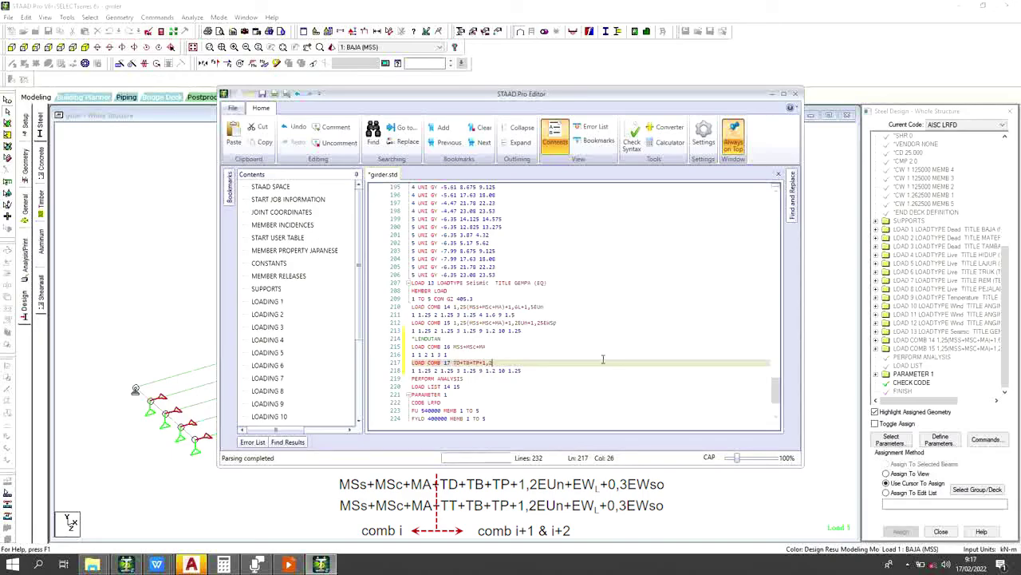
pyautogui.write('EUN+')
pyautogui.write('EWL')
pyautogui.write('+0,3EWSo')
# Step: Clear the copied load factors from the line below the load combination 17 title
pyautogui.click(538, 371)
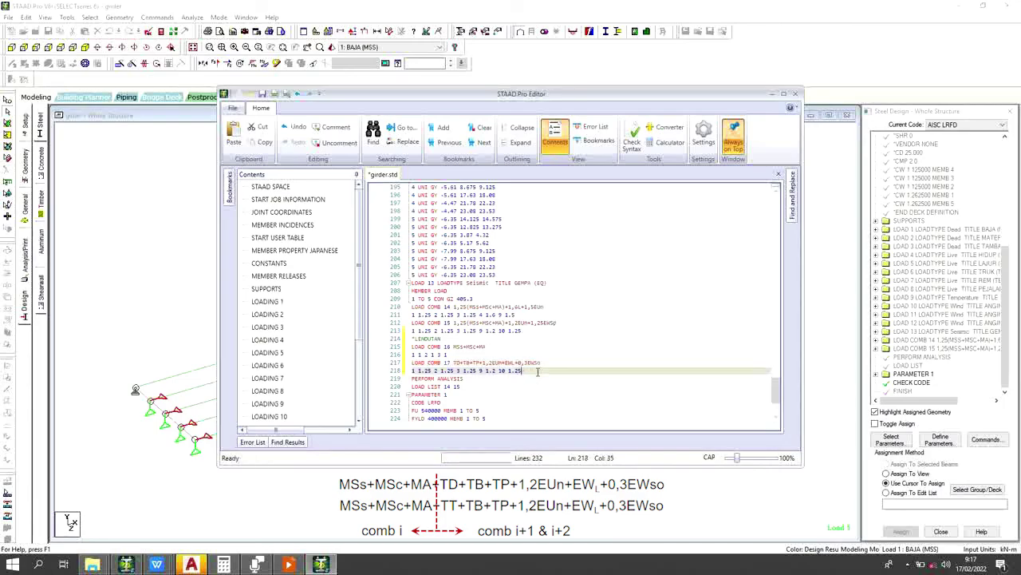
pyautogui.press('BackSpace')
pyautogui.press('BackSpace')
pyautogui.press('BackSpace')
pyautogui.press('BackSpace')
pyautogui.press('BackSpace')
pyautogui.press('BackSpace')
pyautogui.press('BackSpace')
pyautogui.press('BackSpace')
pyautogui.press('BackSpace')
pyautogui.press('BackSpace')
pyautogui.press('BackSpace')
pyautogui.press('BackSpace')
pyautogui.press('BackSpace')
pyautogui.press('BackSpace')
pyautogui.press('BackSpace')
pyautogui.press('BackSpace')
pyautogui.press('BackSpace')
pyautogui.press('BackSpace')
pyautogui.press('BackSpace')
pyautogui.press('BackSpace')
pyautogui.press('BackSpace')
pyautogui.press('BackSpace')
pyautogui.press('BackSpace')
pyautogui.press('BackSpace')
pyautogui.press('BackSpace')
pyautogui.press('BackSpace')
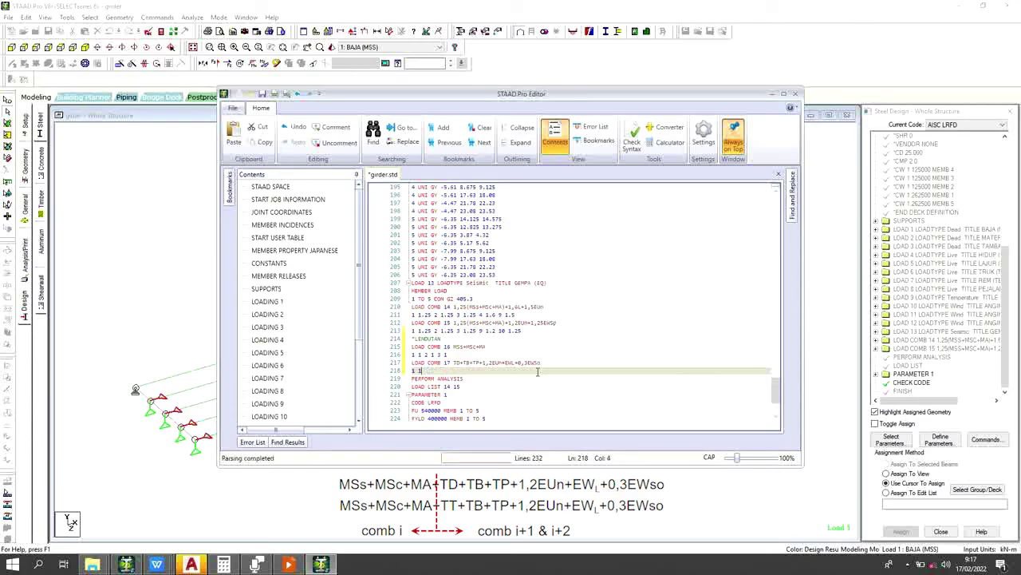
pyautogui.press('BackSpace')
# Step: Look up the TD, TB and TP load numbers and enter loads 5, 7 and 8 with factor 1 in load combination 17
pyautogui.scroll(17, 533, 377)
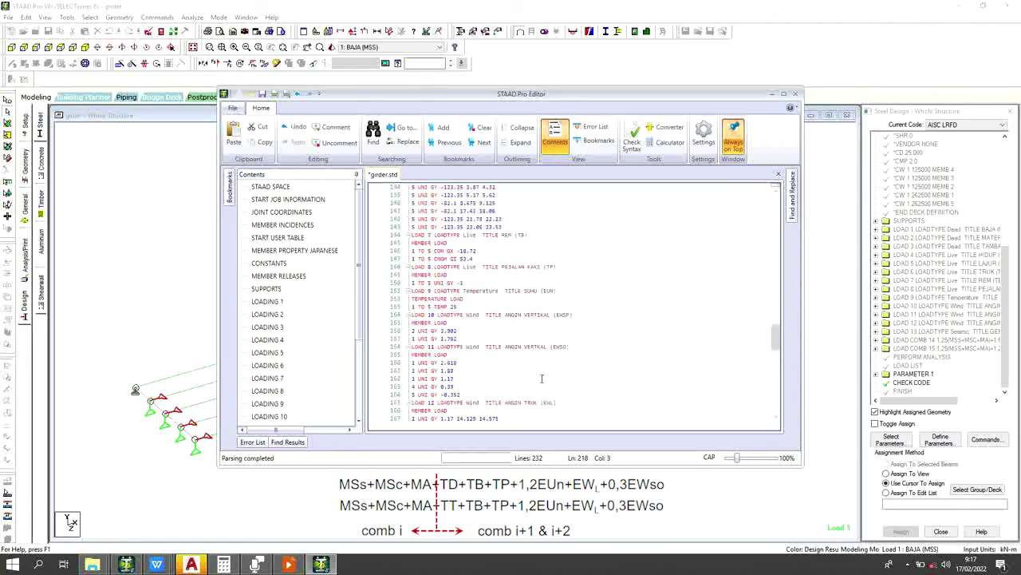
pyautogui.scroll(-9, 542, 378)
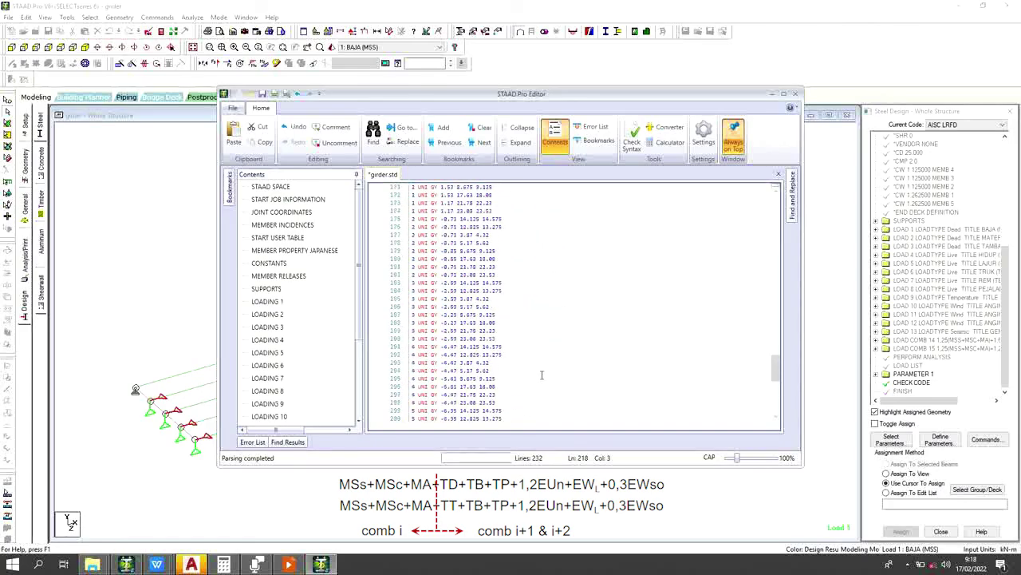
pyautogui.scroll(5, 543, 374)
pyautogui.scroll(7, 545, 372)
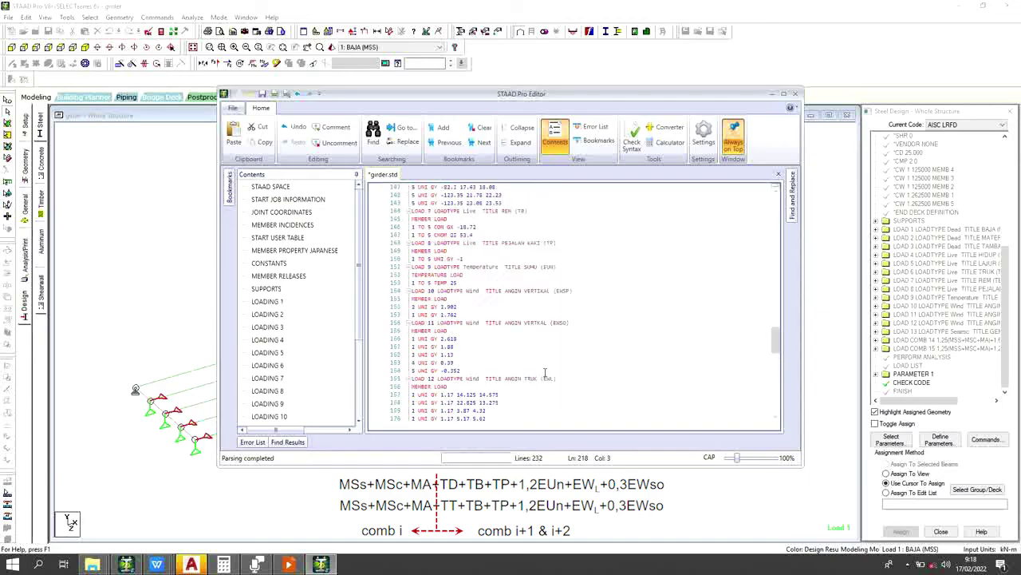
pyautogui.scroll(15, 546, 372)
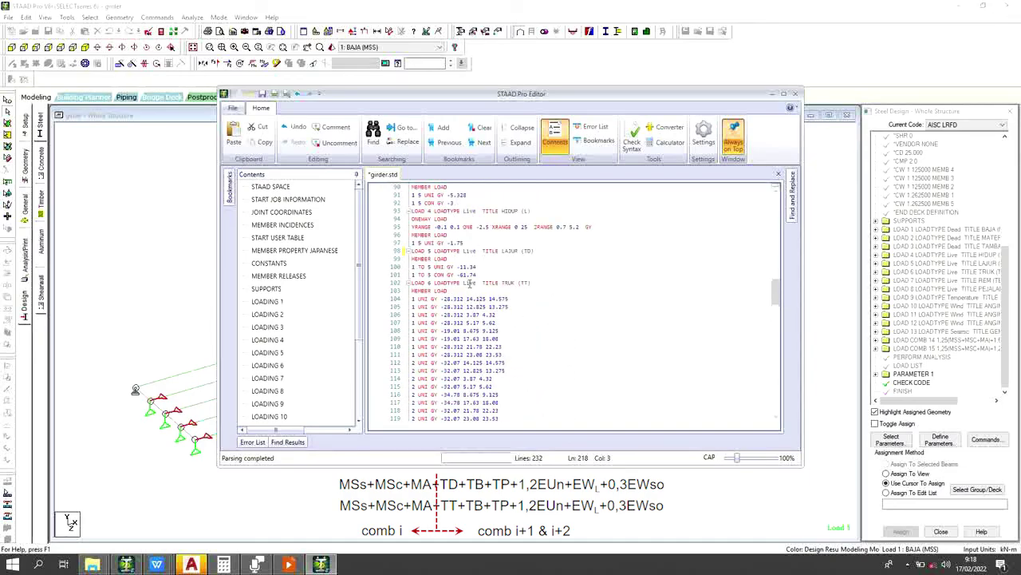
pyautogui.scroll(-8, 479, 291)
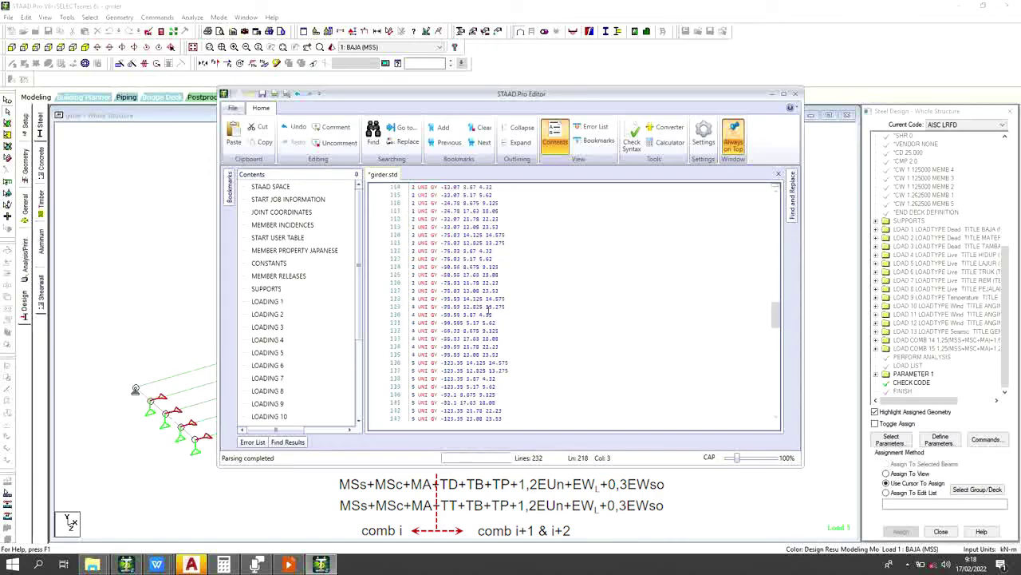
pyautogui.scroll(-10, 486, 310)
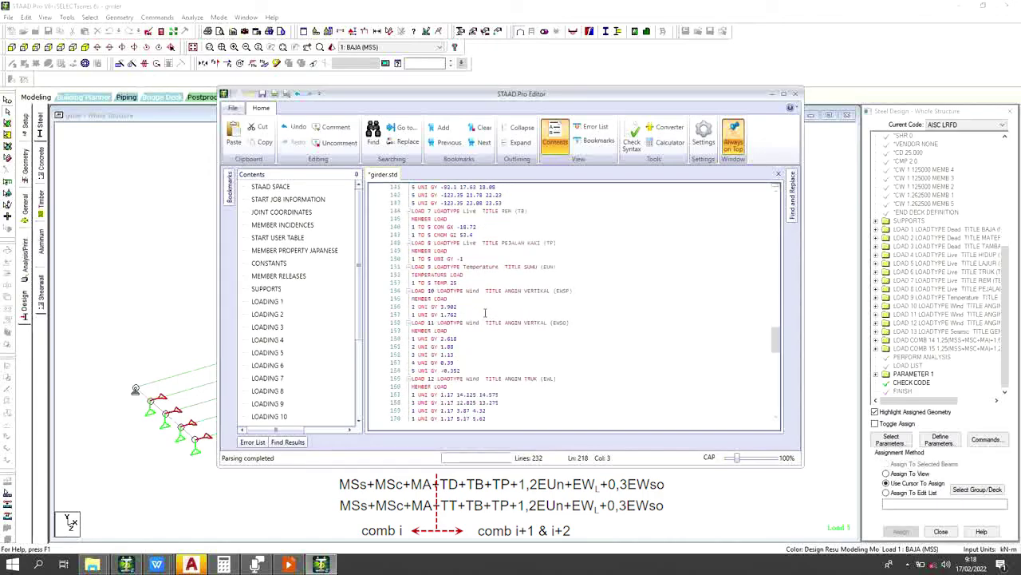
pyautogui.scroll(-18, 485, 312)
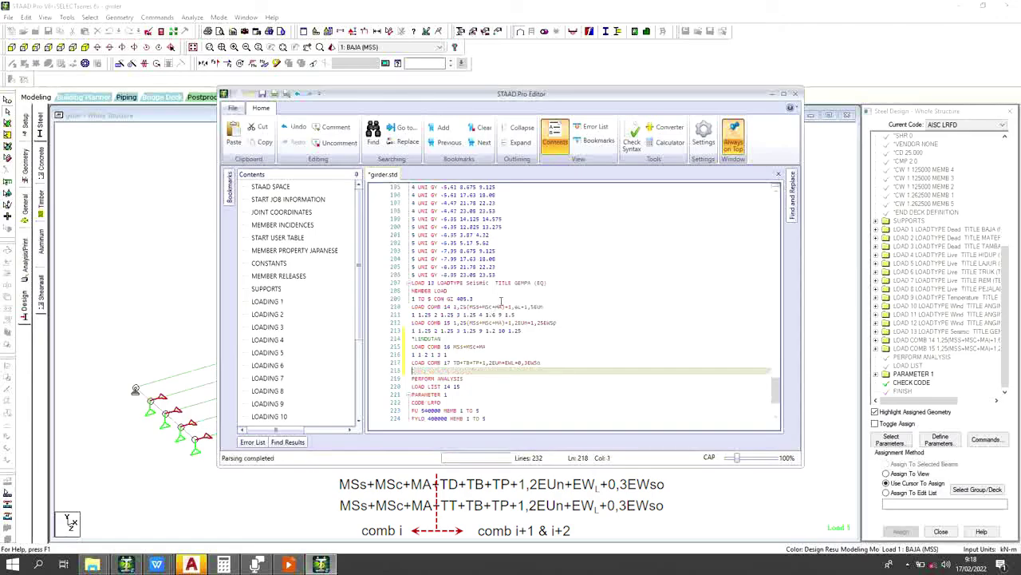
pyautogui.press('BackSpace')
pyautogui.write('1 7 1 8 1')
# Step: Add load 9 (EUn) with factor 1.2 to load combination 17
pyautogui.scroll(18, 525, 268)
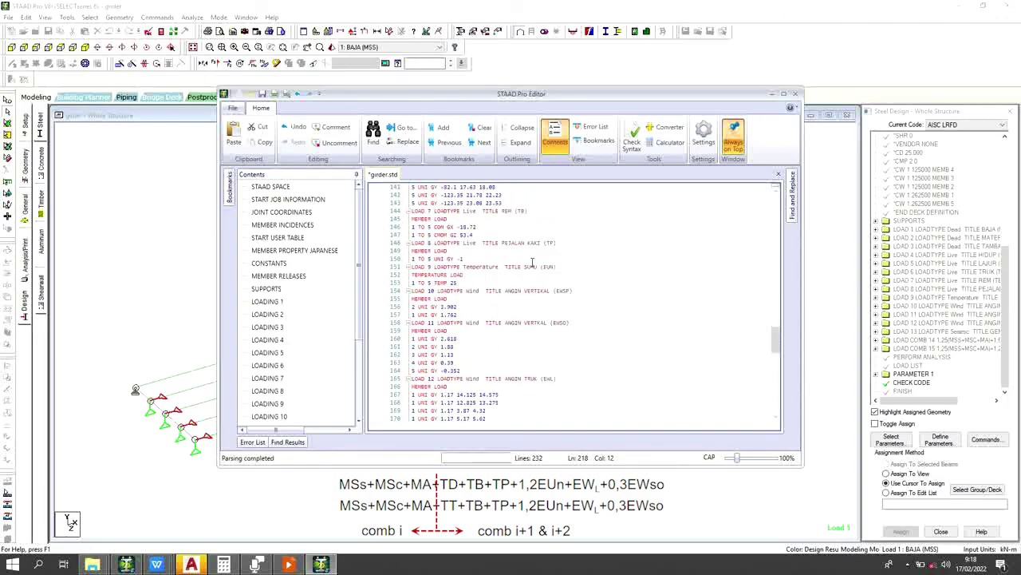
pyautogui.scroll(-15, 533, 263)
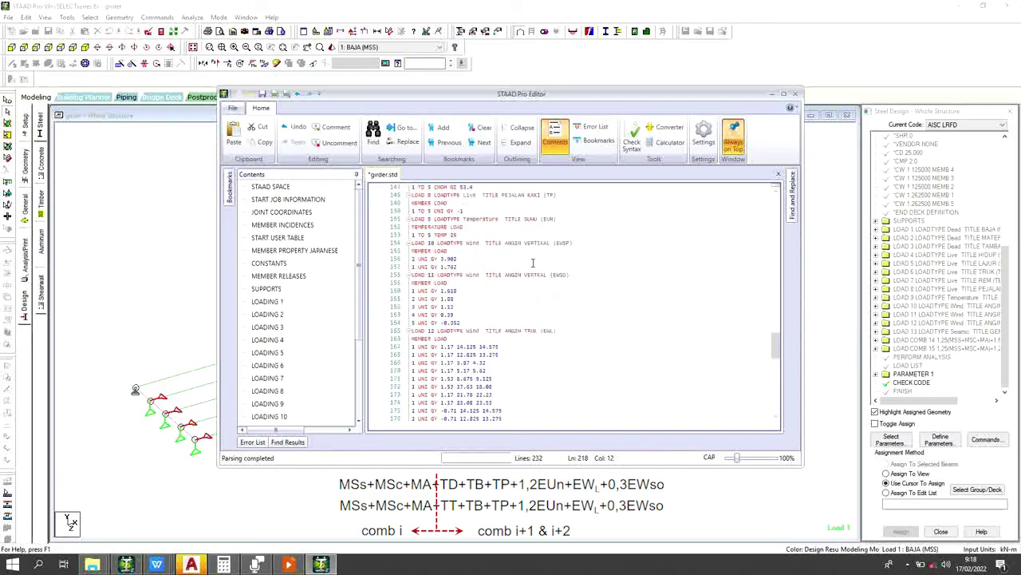
pyautogui.scroll(-2, 535, 268)
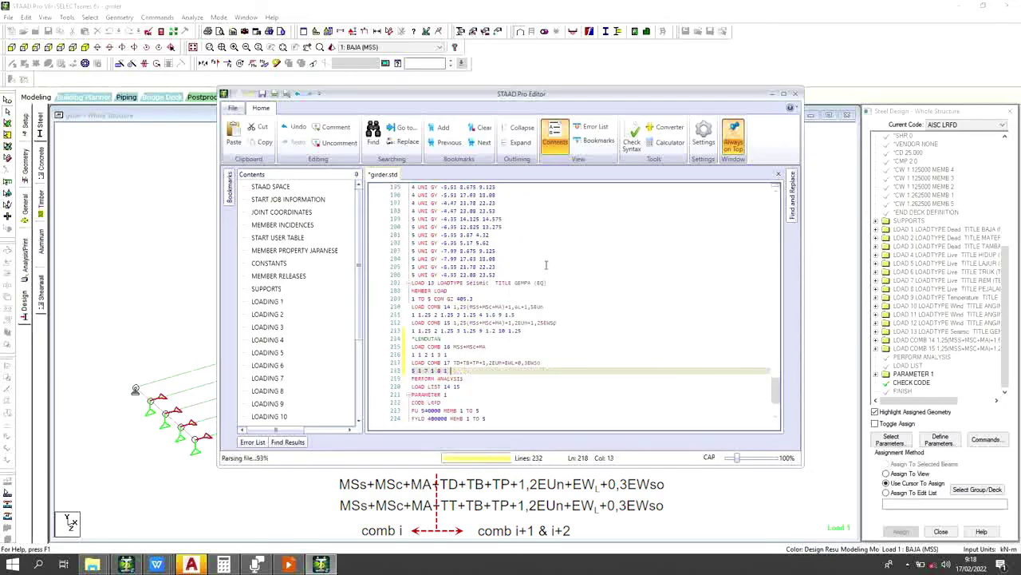
pyautogui.write('9 1.2')
# Step: Check the wind load order and move EWL to the end of load combination 17's title, giving TD+TB+TP+1,2EUn+0,3EWSo+EWL
pyautogui.scroll(14, 522, 319)
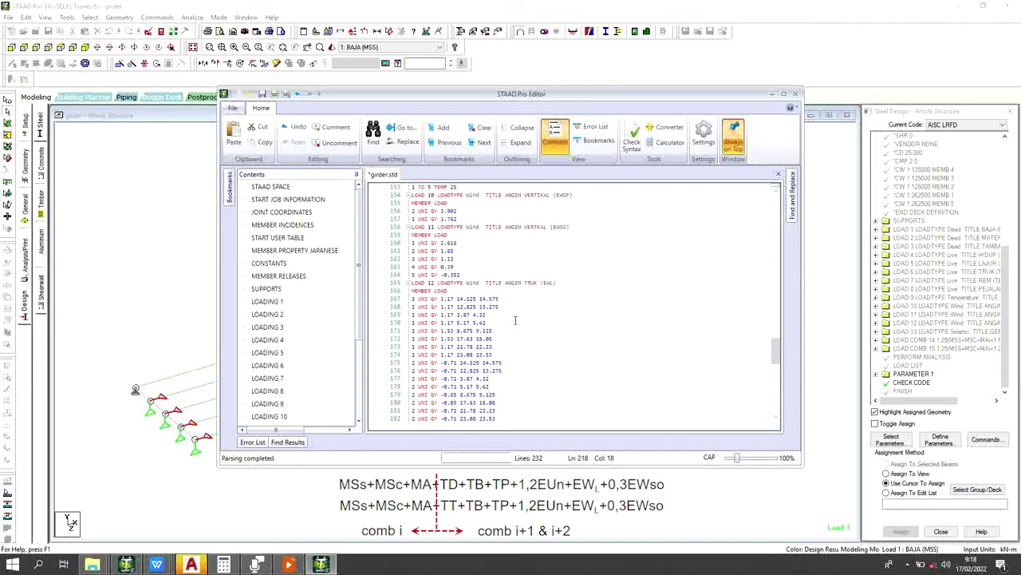
pyautogui.scroll(-13, 515, 320)
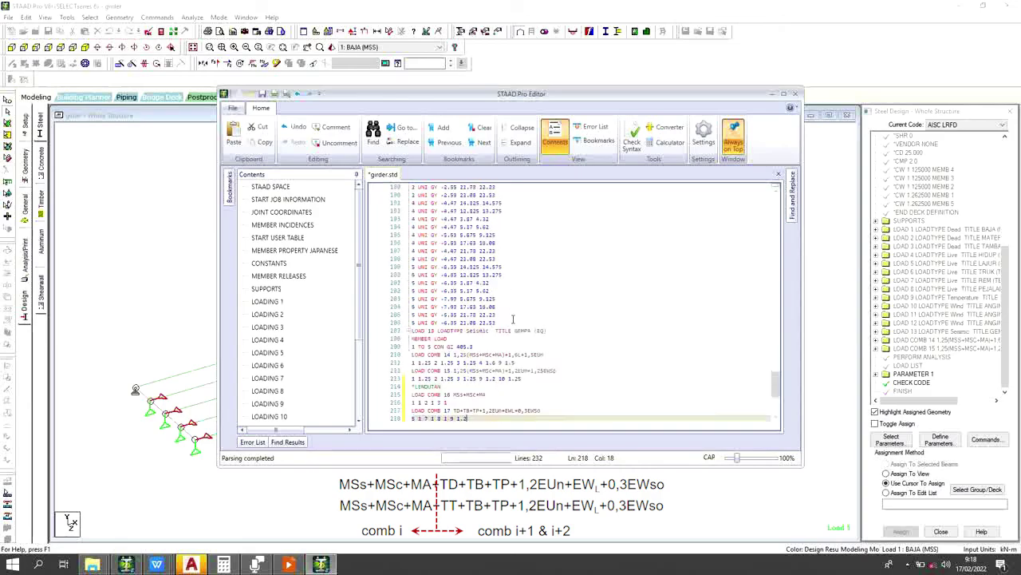
pyautogui.scroll(-1, 522, 331)
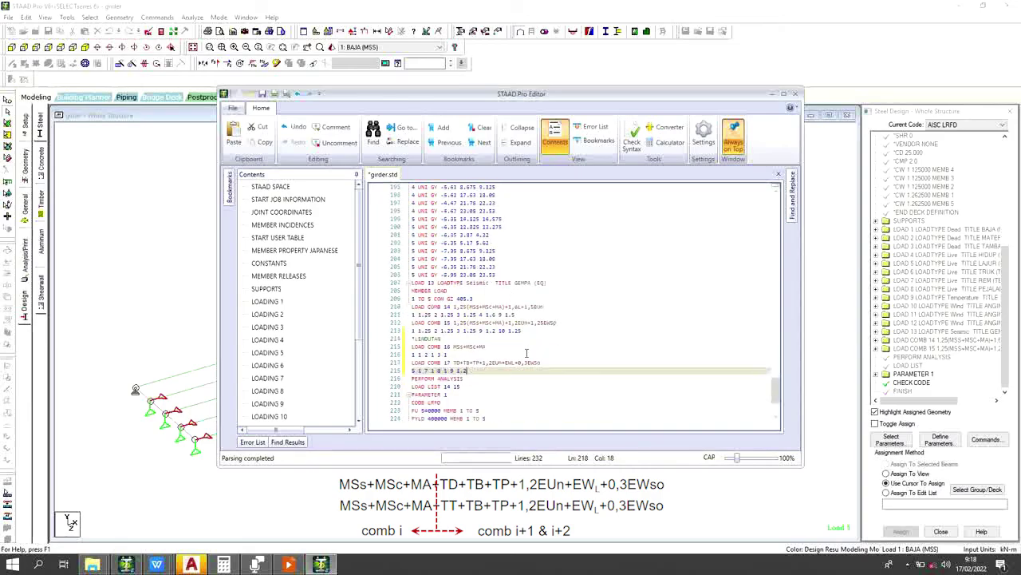
pyautogui.click(514, 362)
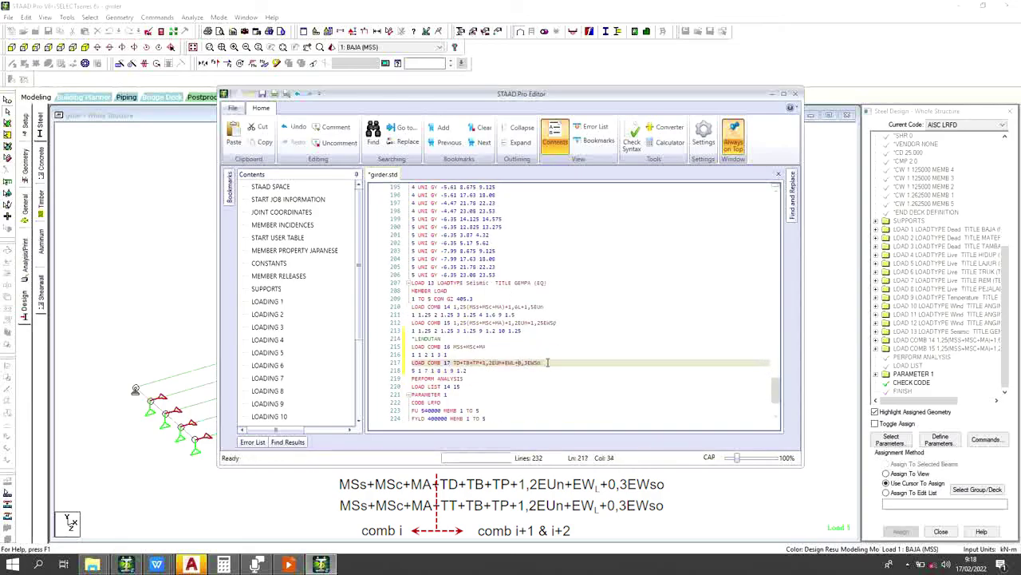
pyautogui.press('BackSpace')
pyautogui.press('BackSpace')
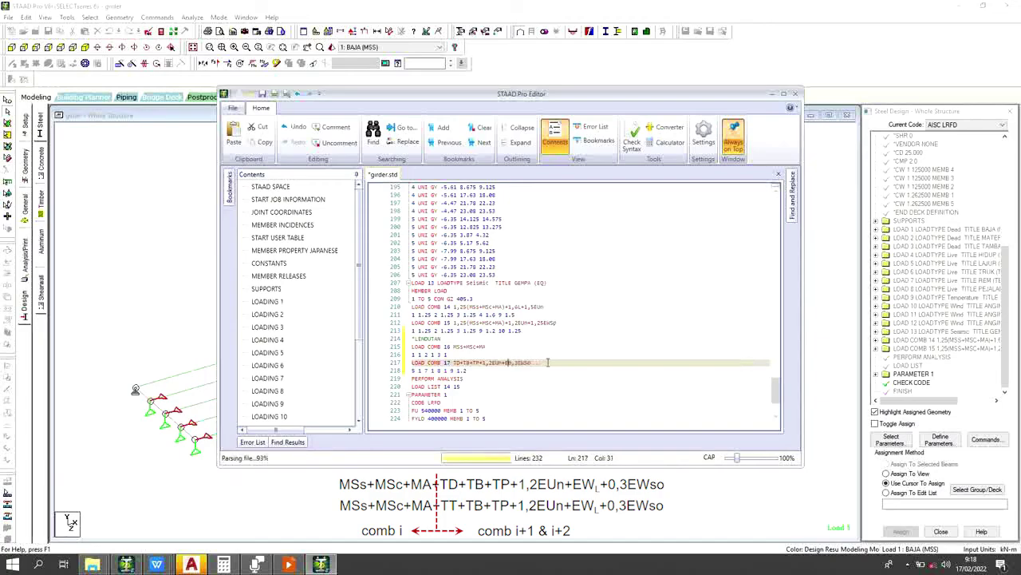
pyautogui.click(550, 361)
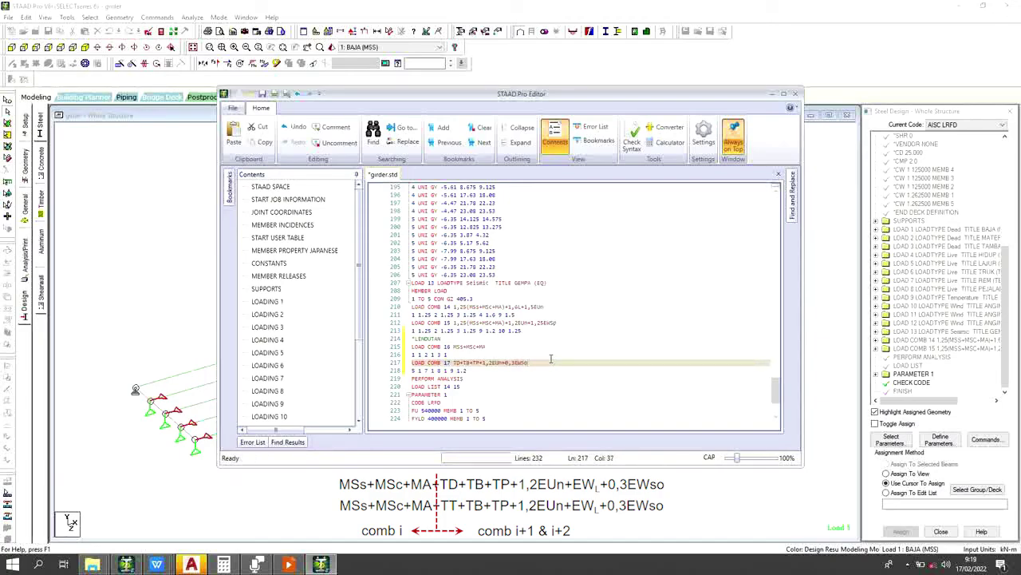
pyautogui.write('+EWL')
# Step: Look up the EWSo and EWL load numbers and add load 11 with factor 0.3 and load 12 with factor 1 to load combination 17
pyautogui.click(506, 371)
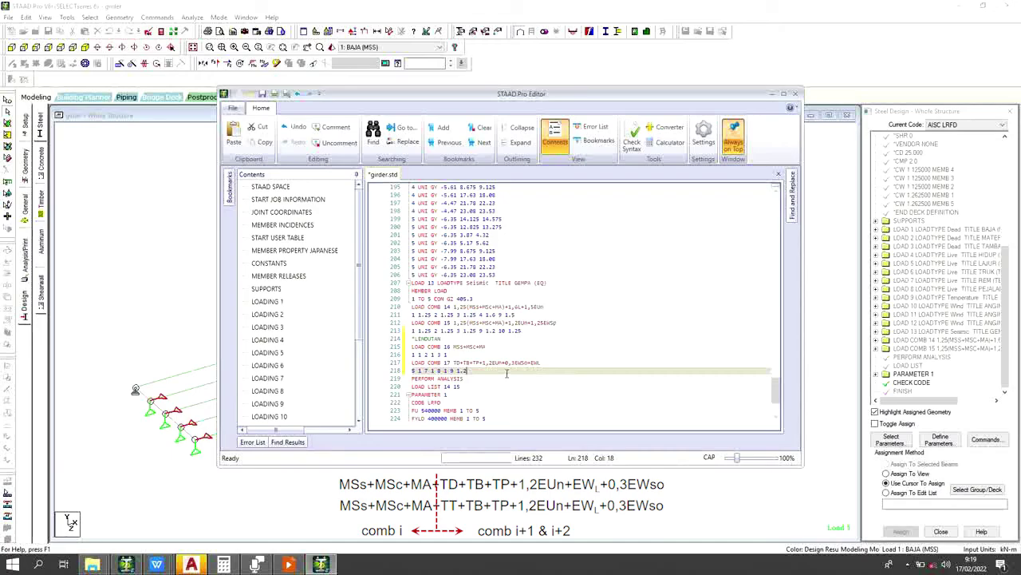
pyautogui.scroll(12, 505, 372)
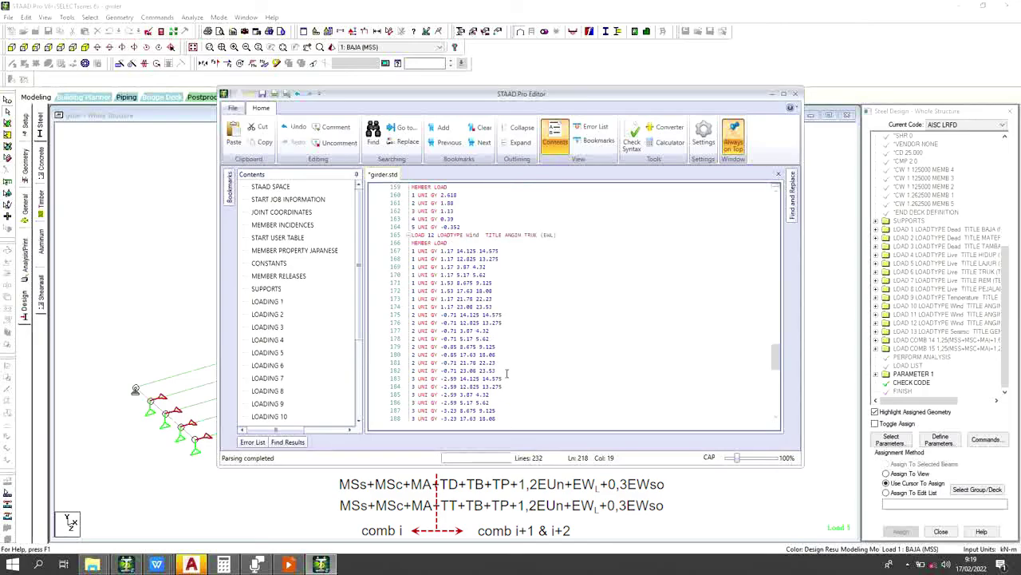
pyautogui.scroll(-7, 506, 372)
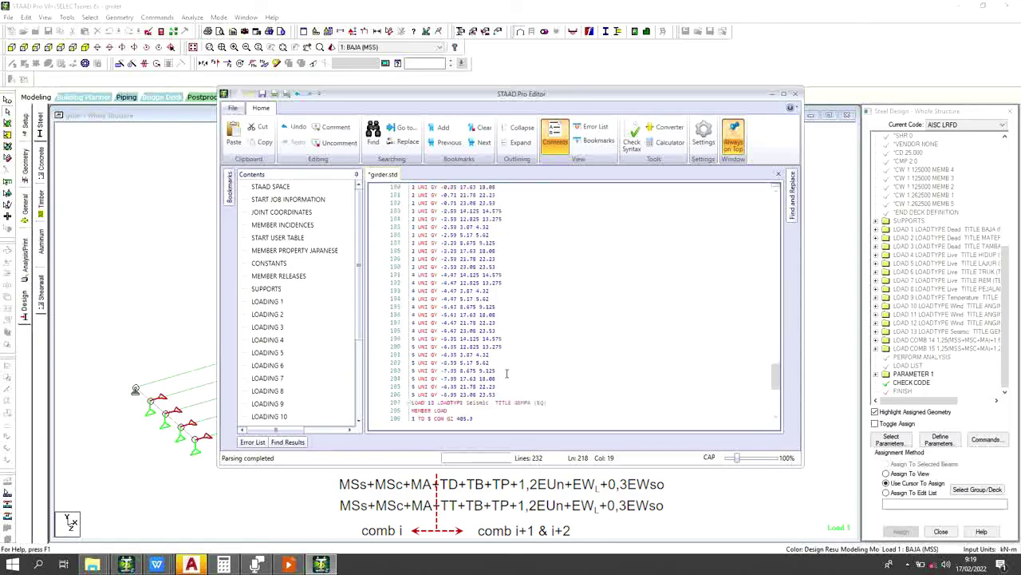
pyautogui.scroll(11, 506, 372)
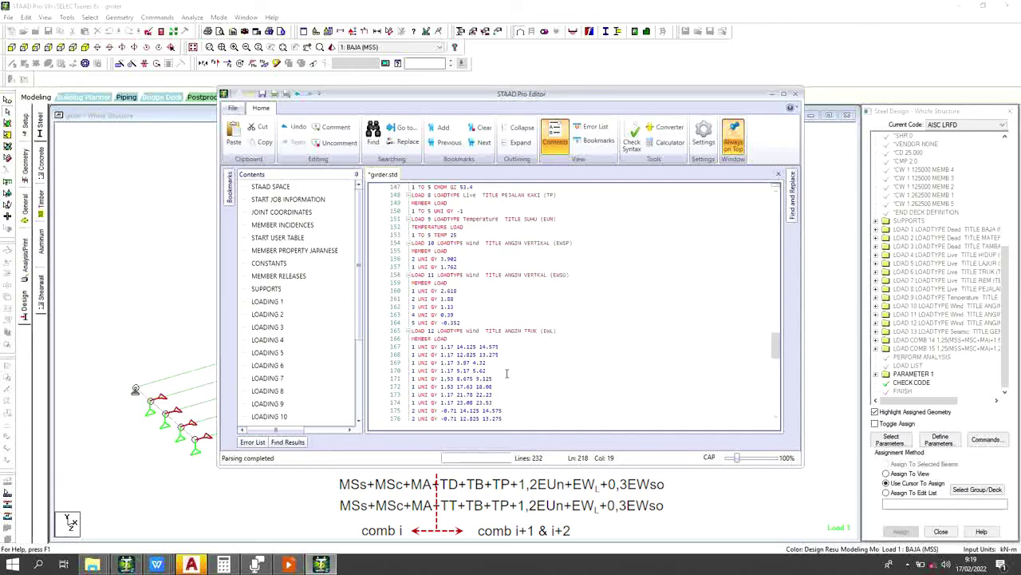
pyautogui.scroll(-15, 506, 373)
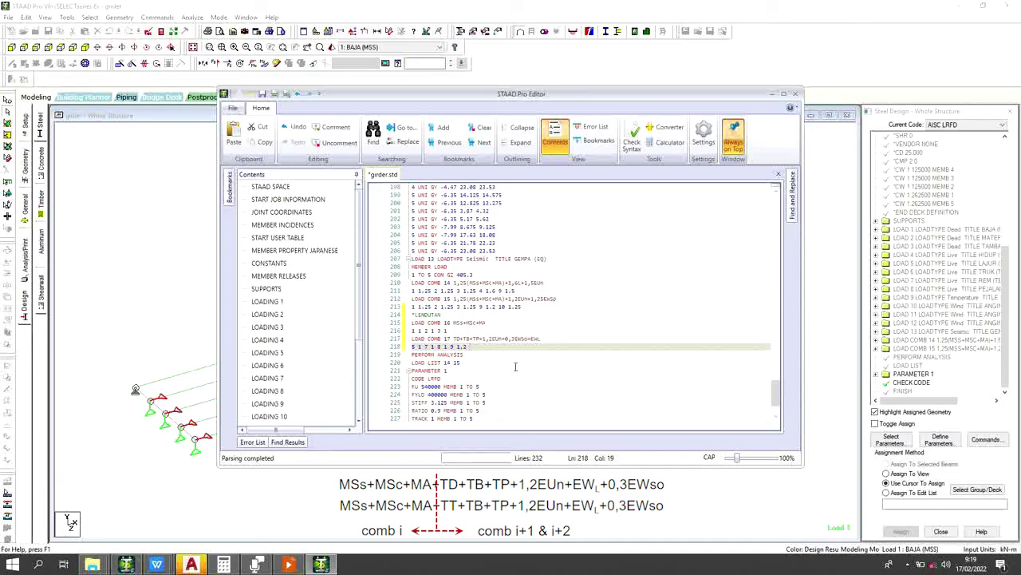
pyautogui.write('11 ')
pyautogui.write('.3')
pyautogui.press('BackSpace')
pyautogui.press('BackSpace')
pyautogui.write('12 1')
# Step: Duplicate load combination 17's title and factor lines directly below the original
pyautogui.click(449, 347)
pyautogui.click(413, 339)
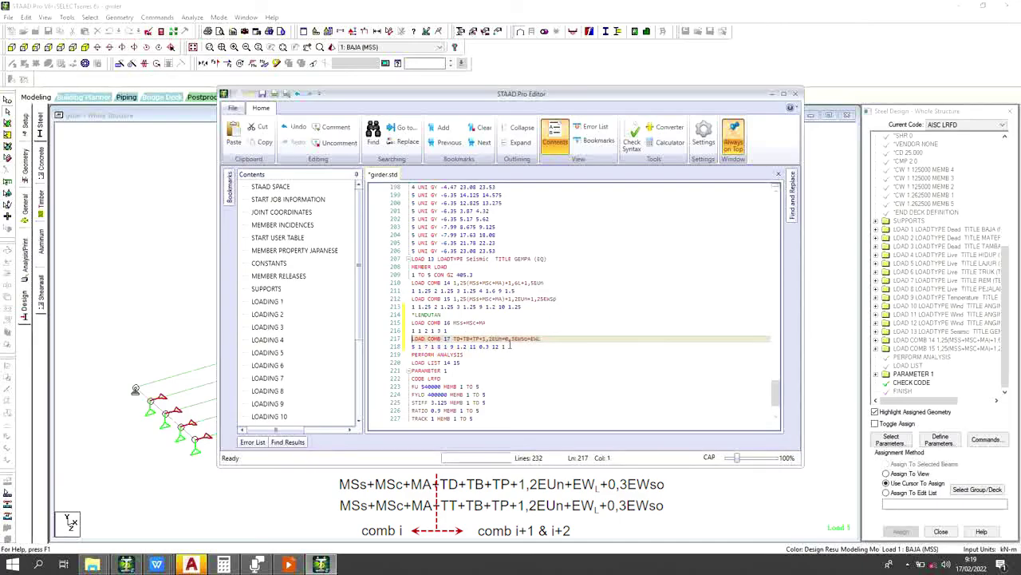
pyautogui.keyDown('shift'); pyautogui.click(510, 346); pyautogui.keyUp('shift')
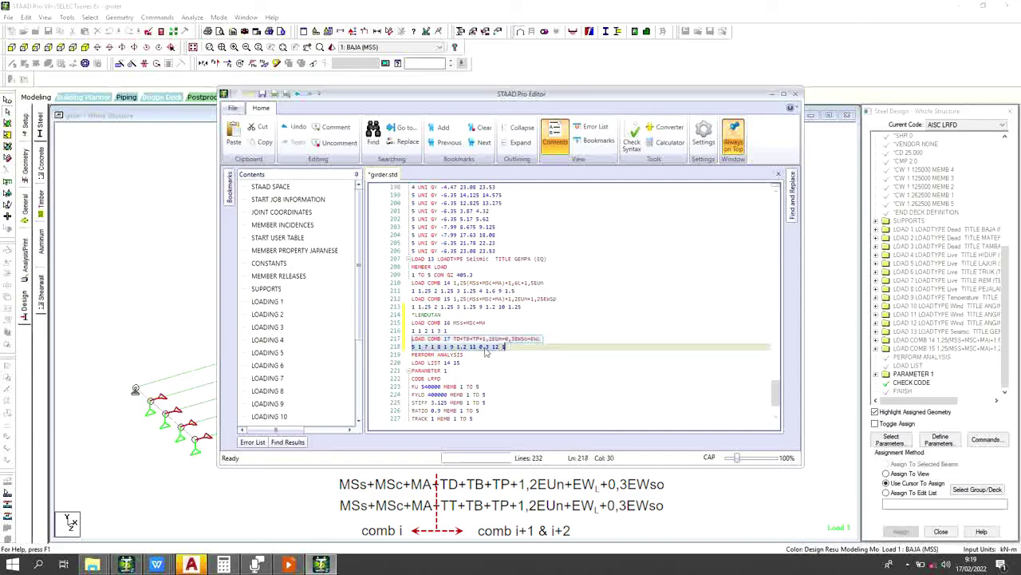
pyautogui.rightClick(478, 348)
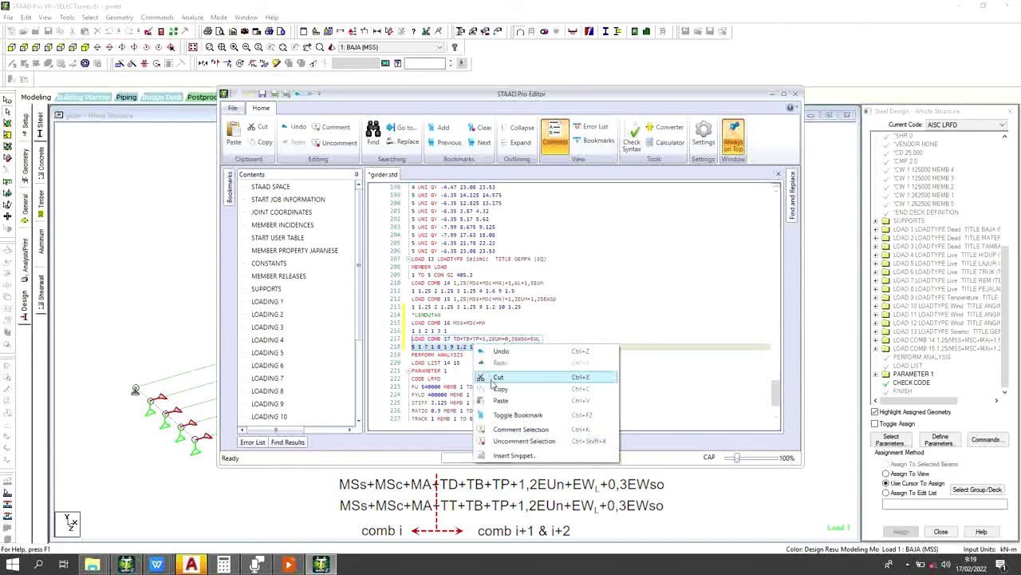
pyautogui.click(501, 388)
pyautogui.click(517, 348)
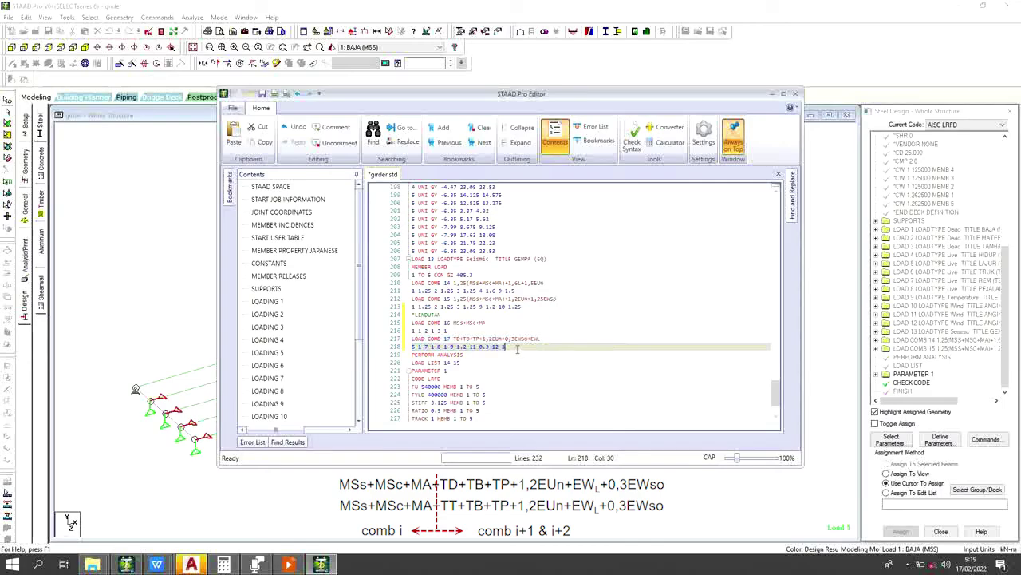
pyautogui.press('Return')
pyautogui.rightClick(515, 357)
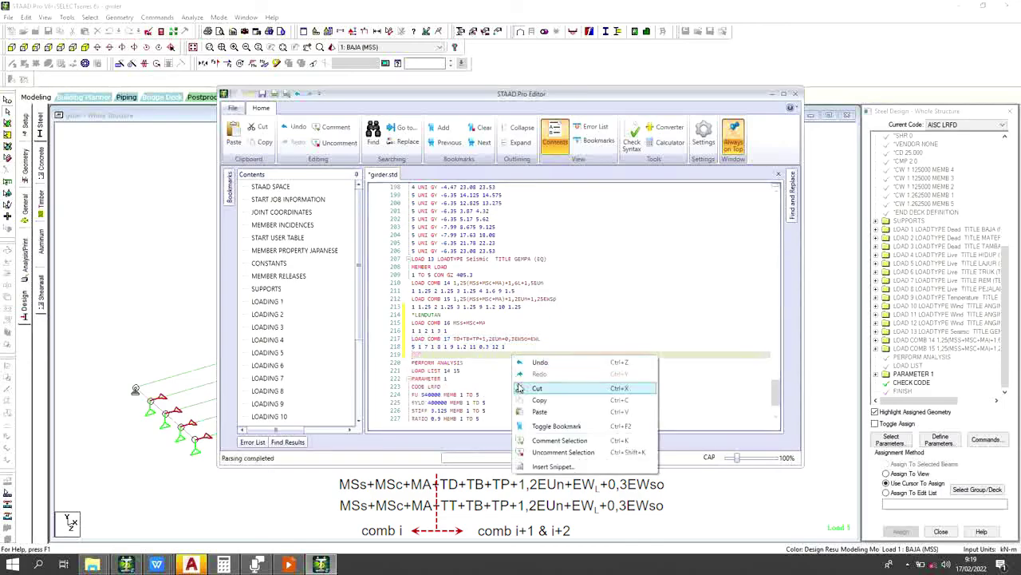
pyautogui.click(539, 412)
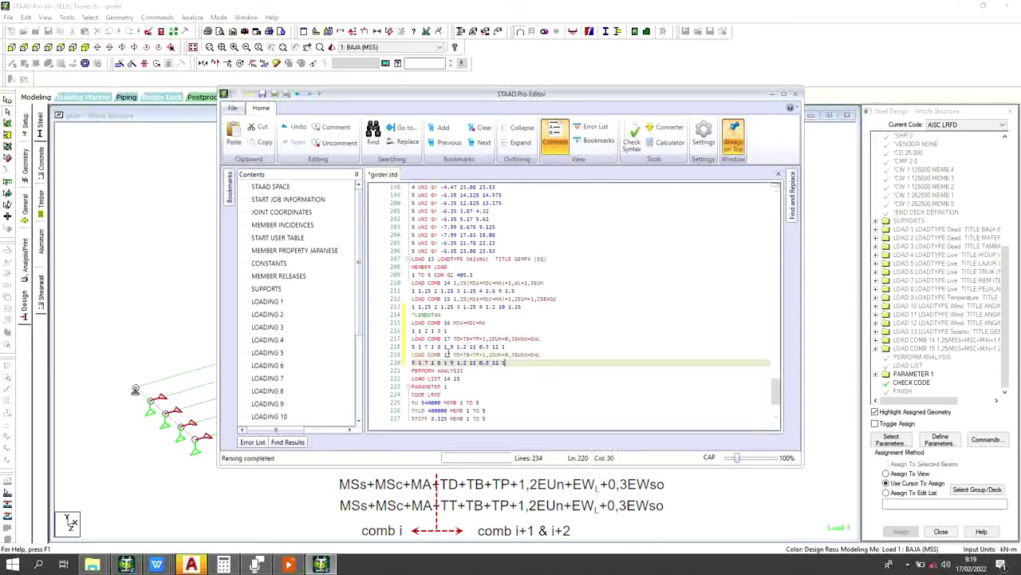
# Step: Renumber the copied load combination to 18 and change TD to TT in its title
pyautogui.click(447, 353)
pyautogui.press('Delete')
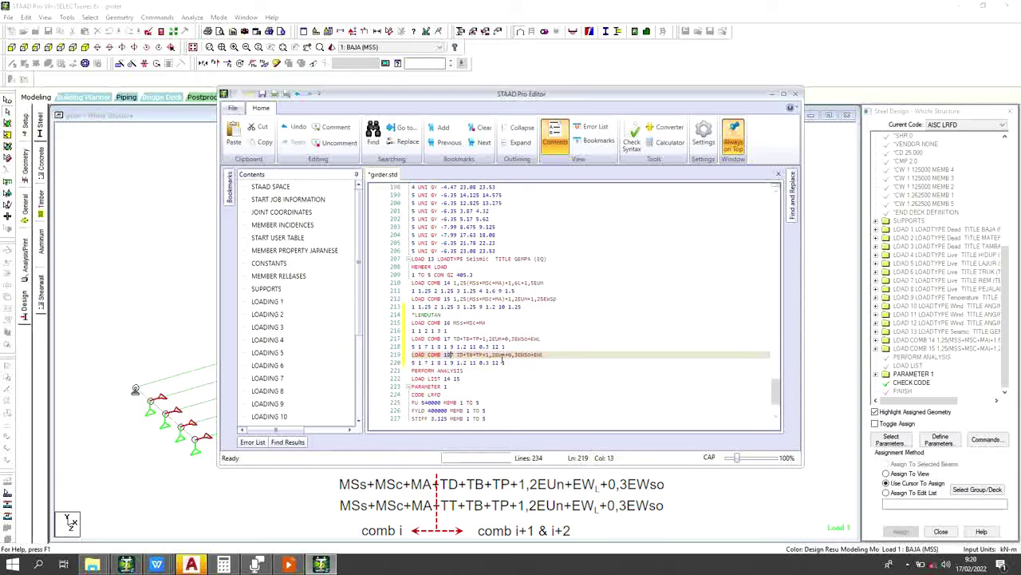
pyautogui.write('8')
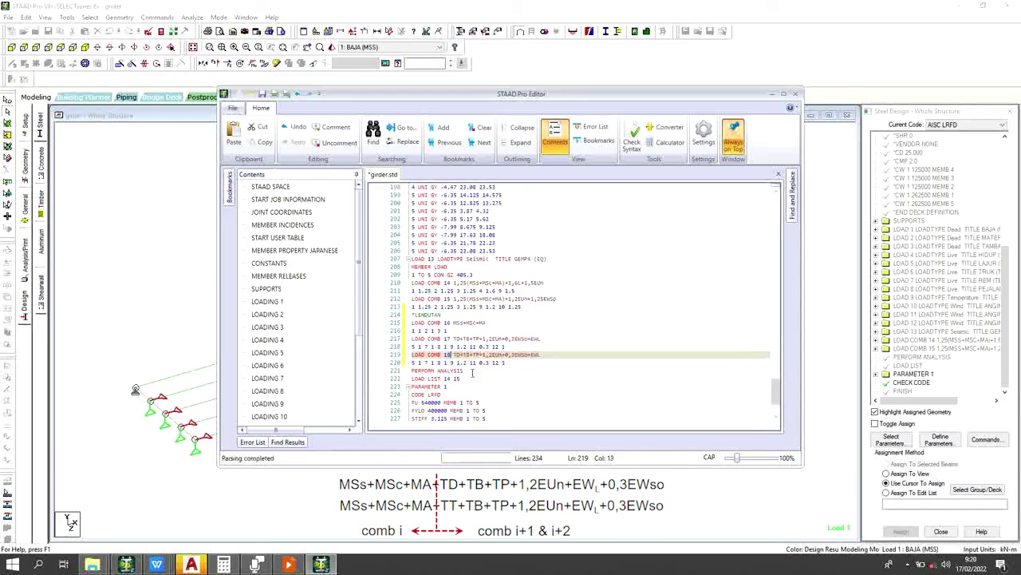
pyautogui.click(459, 357)
pyautogui.press('Right')
pyautogui.press('BackSpace')
pyautogui.write('T')
# Step: Replace load 5 with load 6 in load combination 18's factor line, then save and close the input file
pyautogui.click(416, 363)
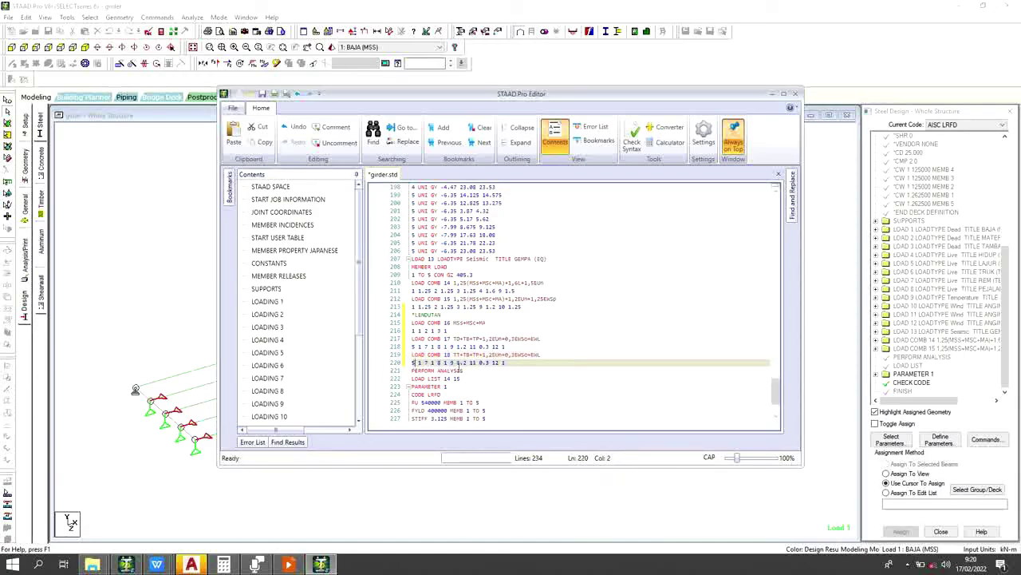
pyautogui.press('BackSpace')
pyautogui.write('6')
pyautogui.click(263, 95)
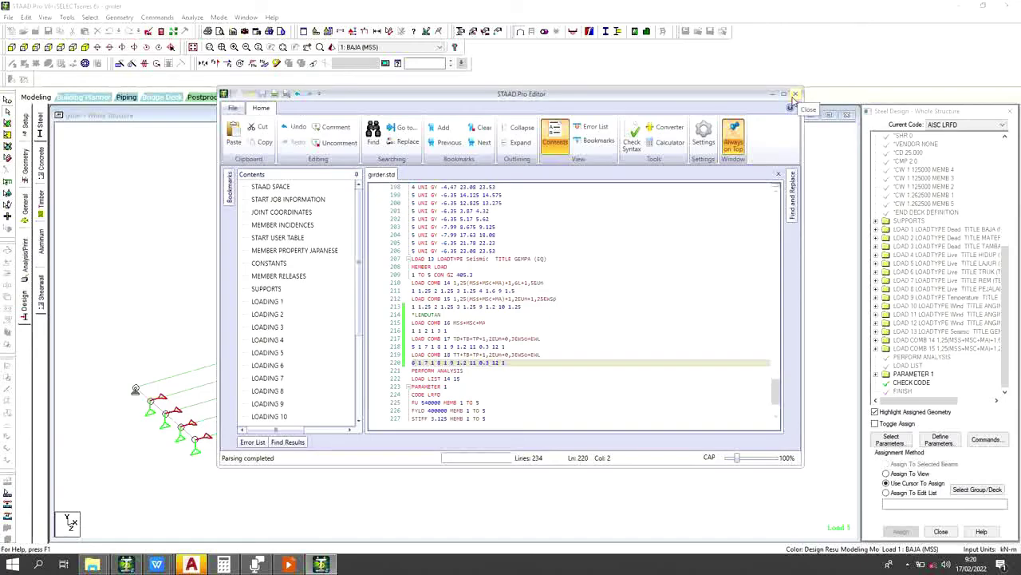
pyautogui.click(795, 95)
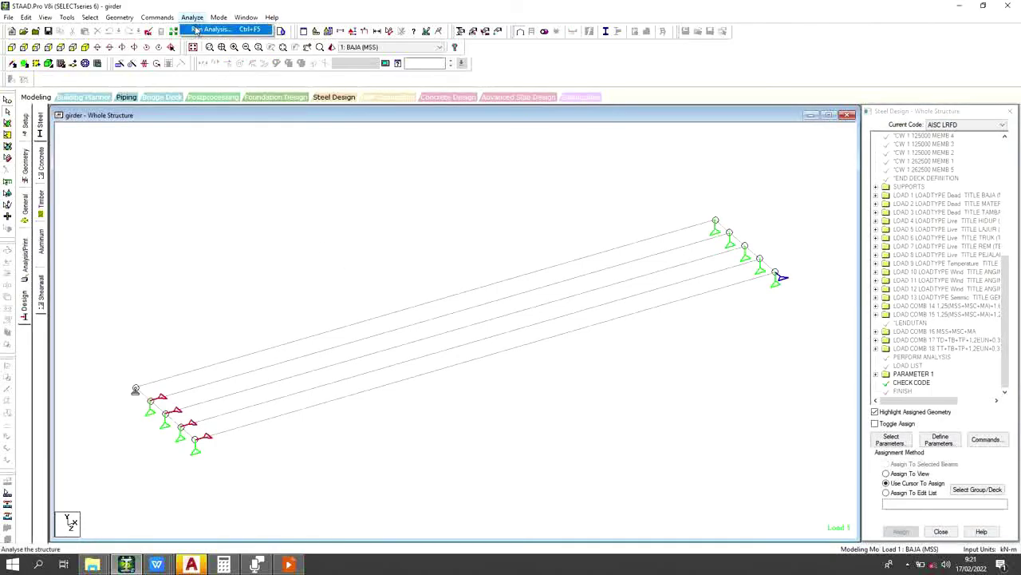
# Step: Run the analysis and switch to post-processing with all load cases included in the results
pyautogui.click(196, 30)
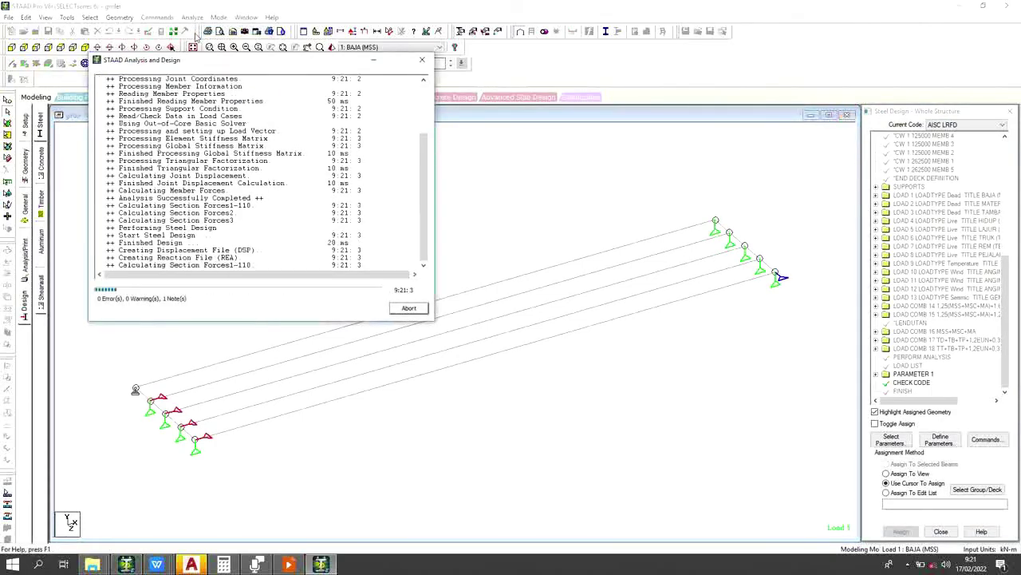
pyautogui.click(421, 63)
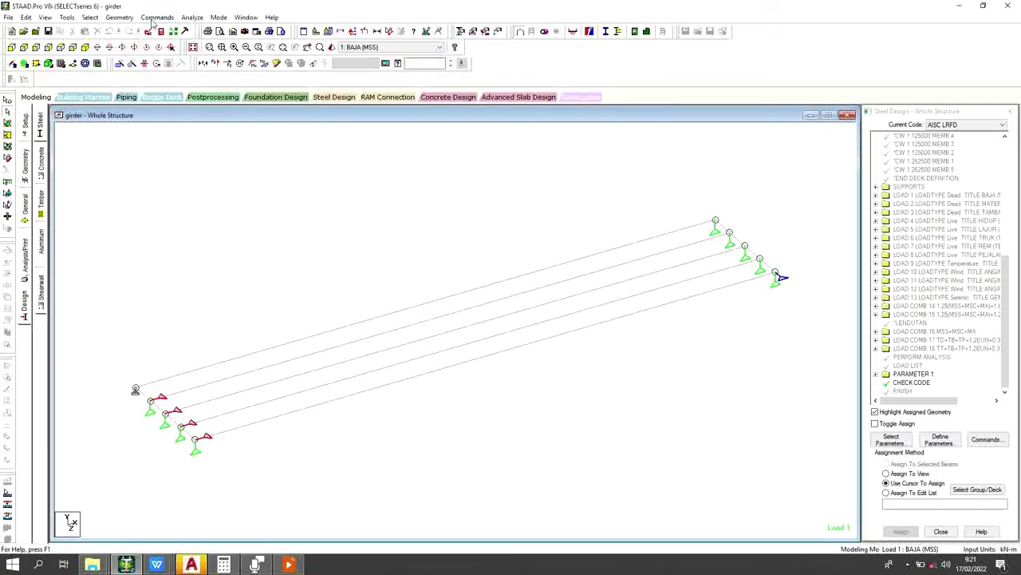
pyautogui.click(156, 16)
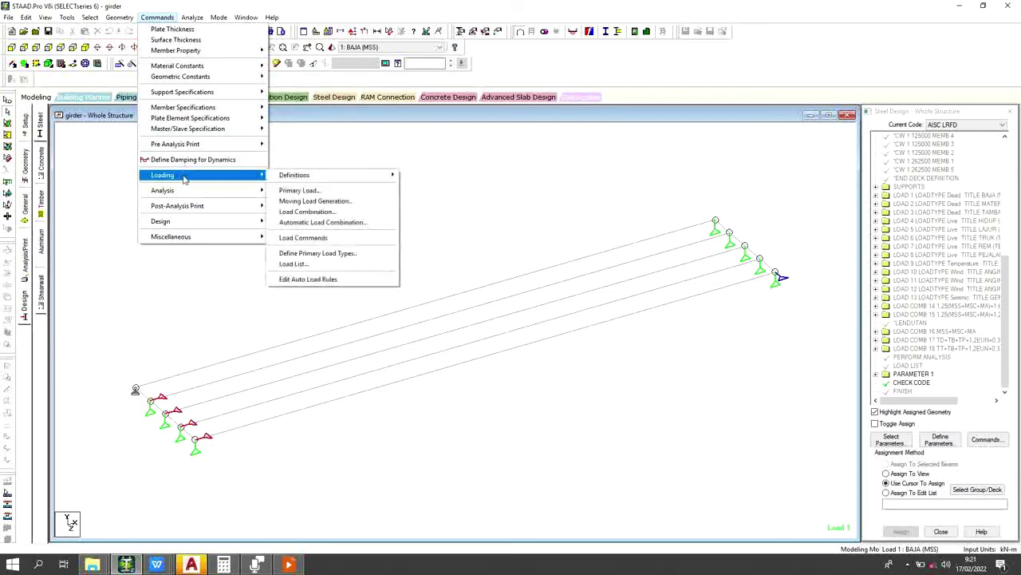
pyautogui.moveTo(221, 19)
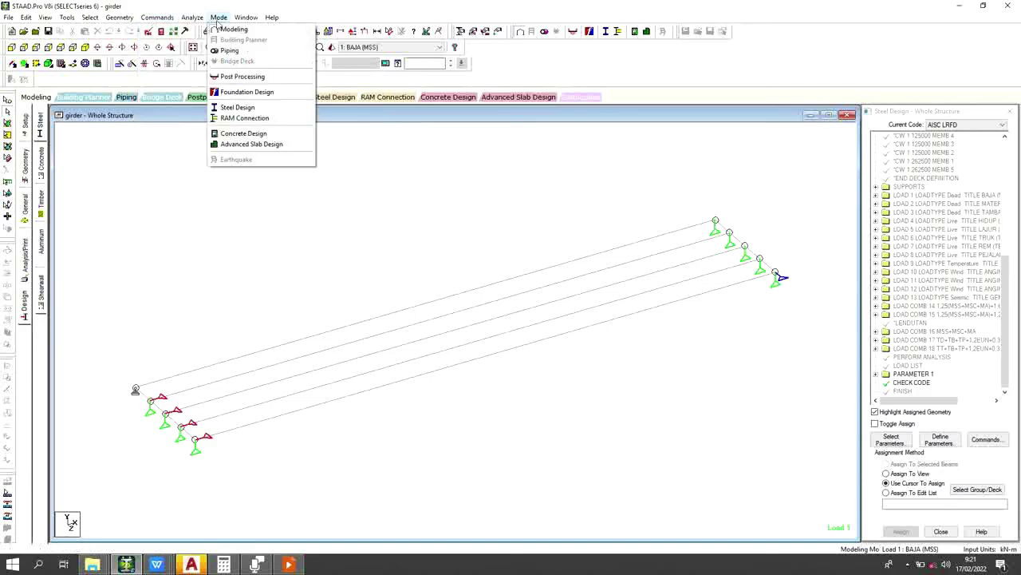
pyautogui.click(234, 77)
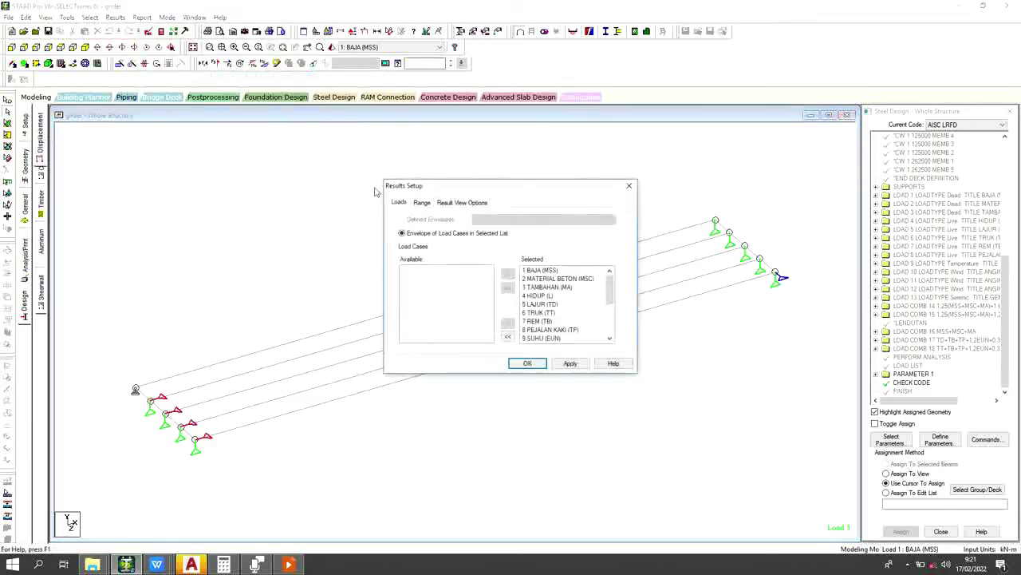
pyautogui.click(530, 364)
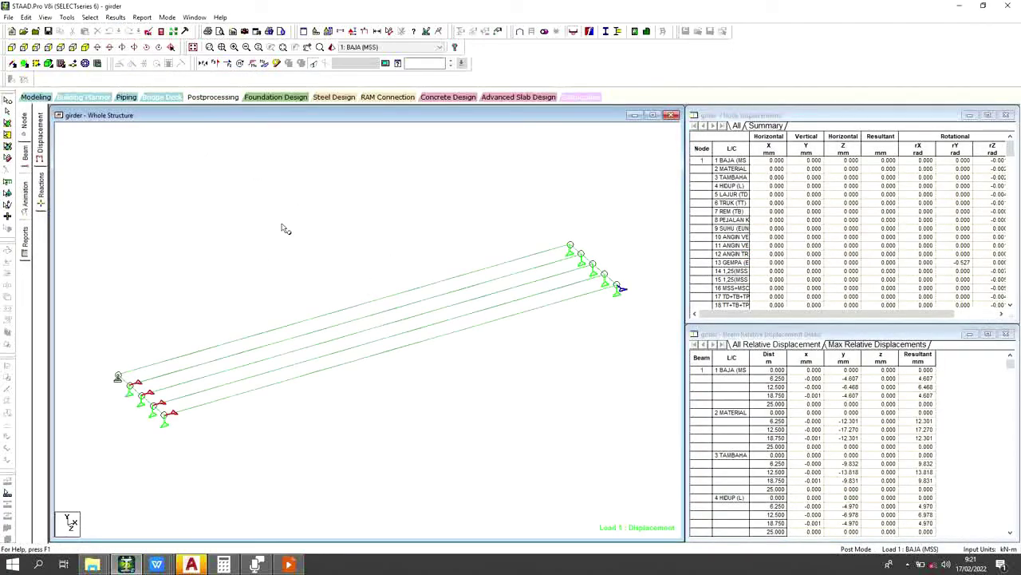
# Step: Select all five girders and open the section displacement report settings
pyautogui.moveTo(454, 346); pyautogui.dragTo(246, 241)
pyautogui.moveTo(540, 453); pyautogui.dragTo(221, 241)
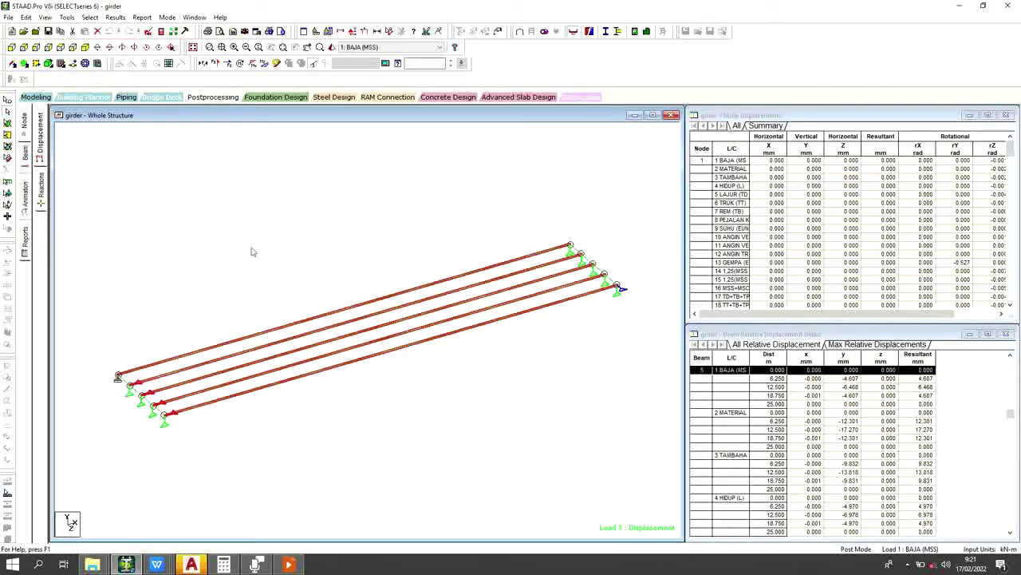
pyautogui.click(142, 17)
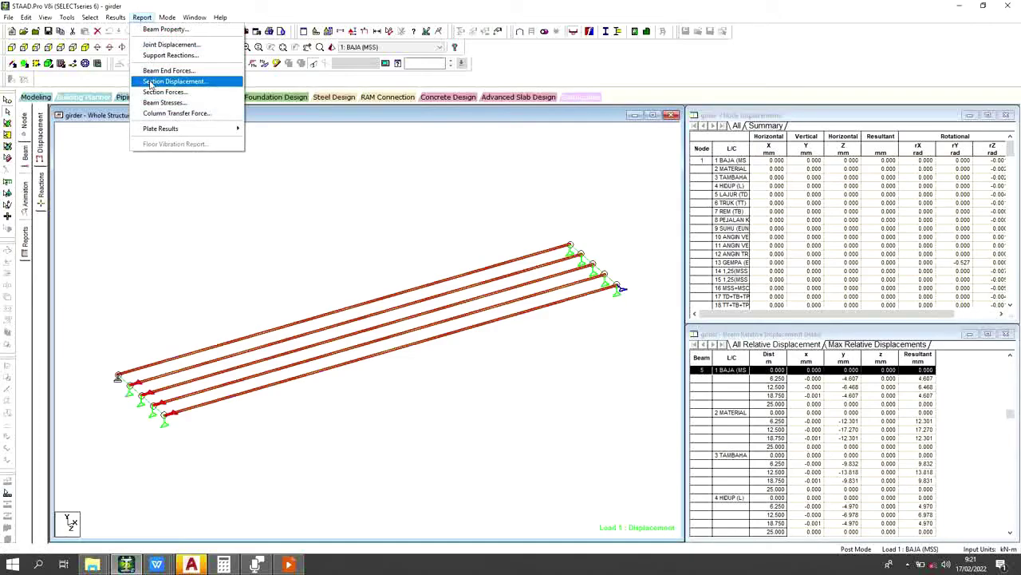
pyautogui.click(151, 83)
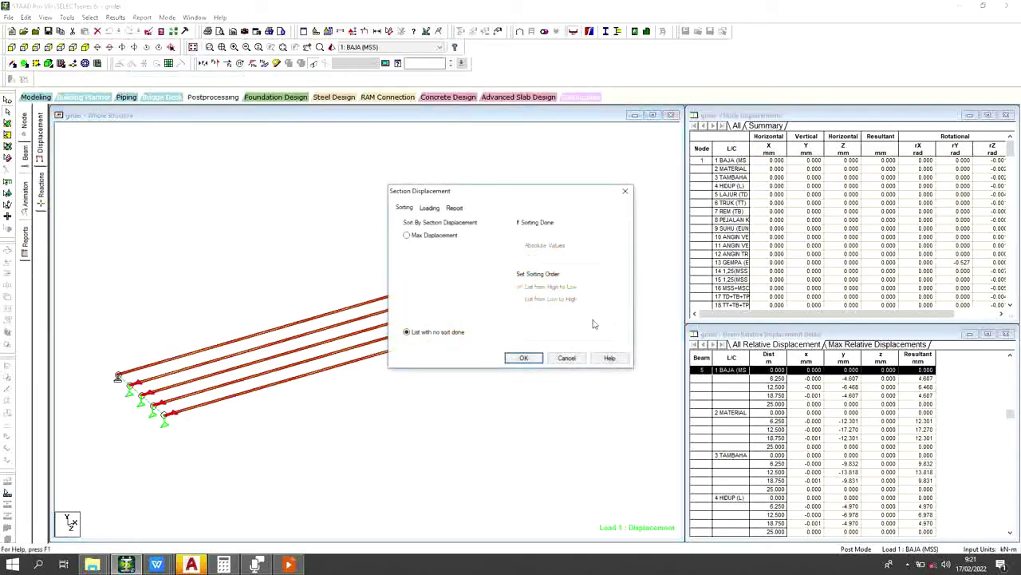
# Step: Limit the section displacement report to load combination 16 MSS+MSC+MA and generate it for the selected girders
pyautogui.click(430, 208)
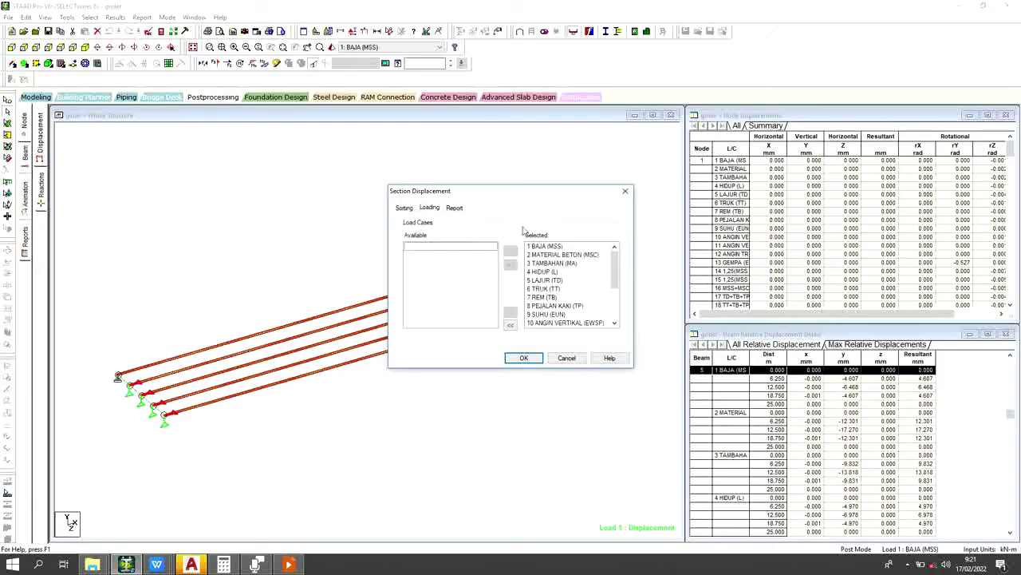
pyautogui.click(595, 249)
pyautogui.moveTo(615, 270); pyautogui.dragTo(628, 329)
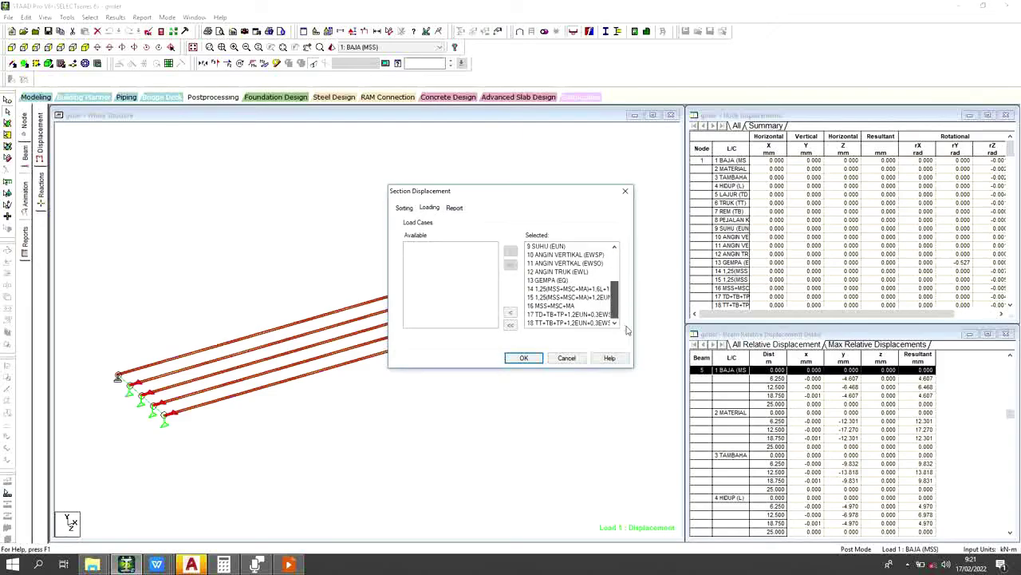
pyautogui.keyDown('shift'); pyautogui.click(589, 298); pyautogui.keyUp('shift')
pyautogui.click(512, 313)
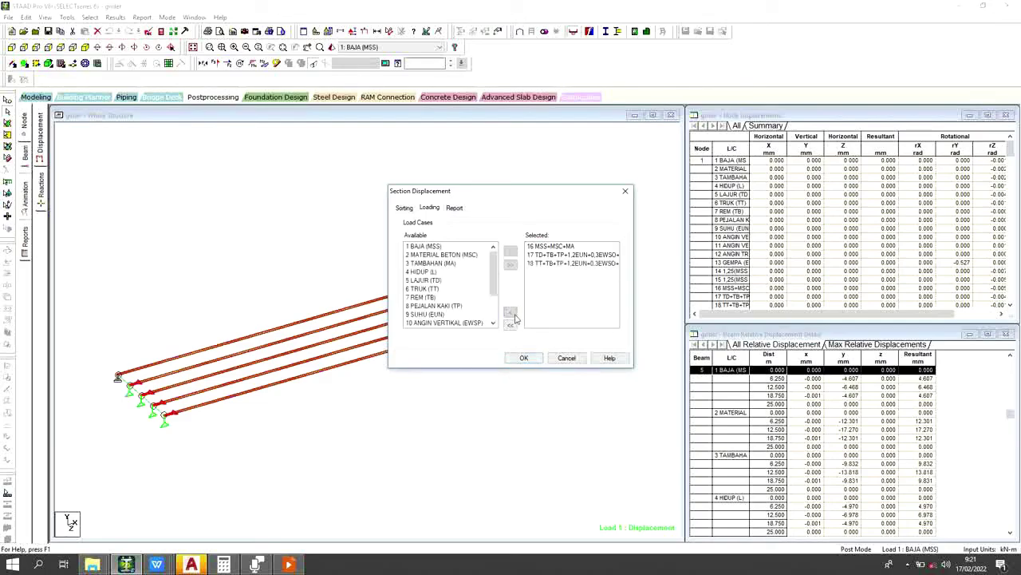
pyautogui.click(550, 255)
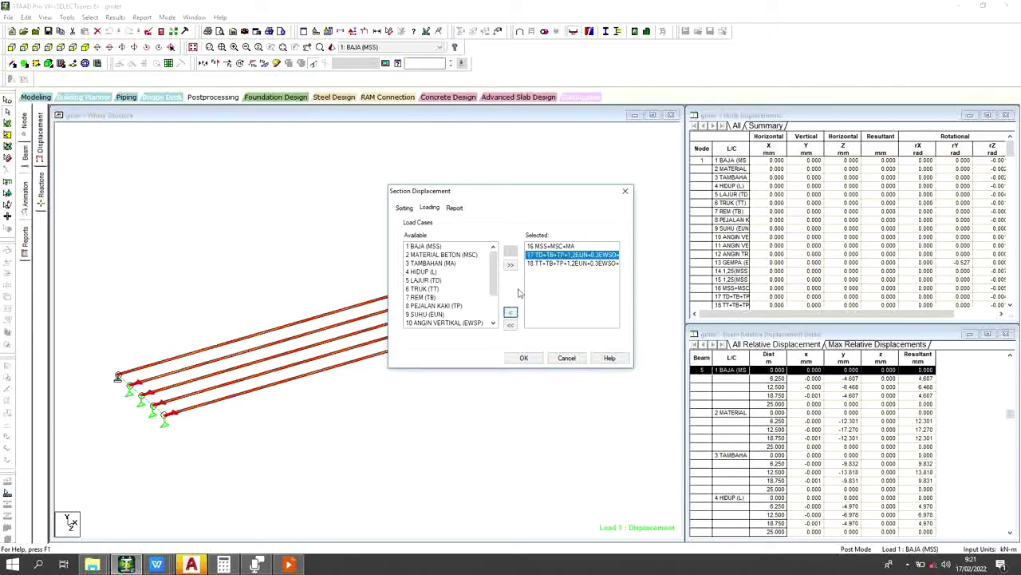
pyautogui.click(511, 312)
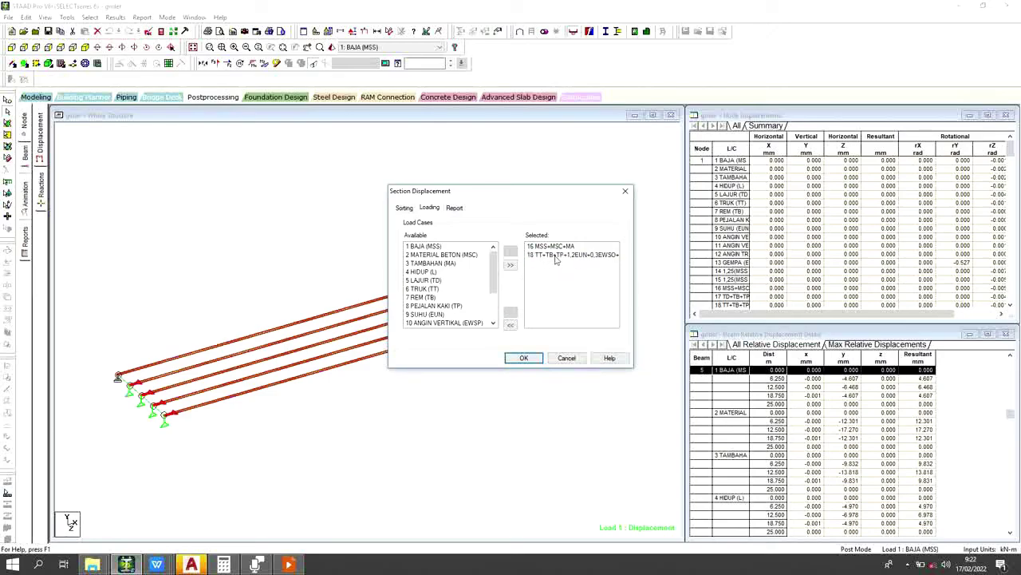
pyautogui.click(556, 255)
pyautogui.click(508, 313)
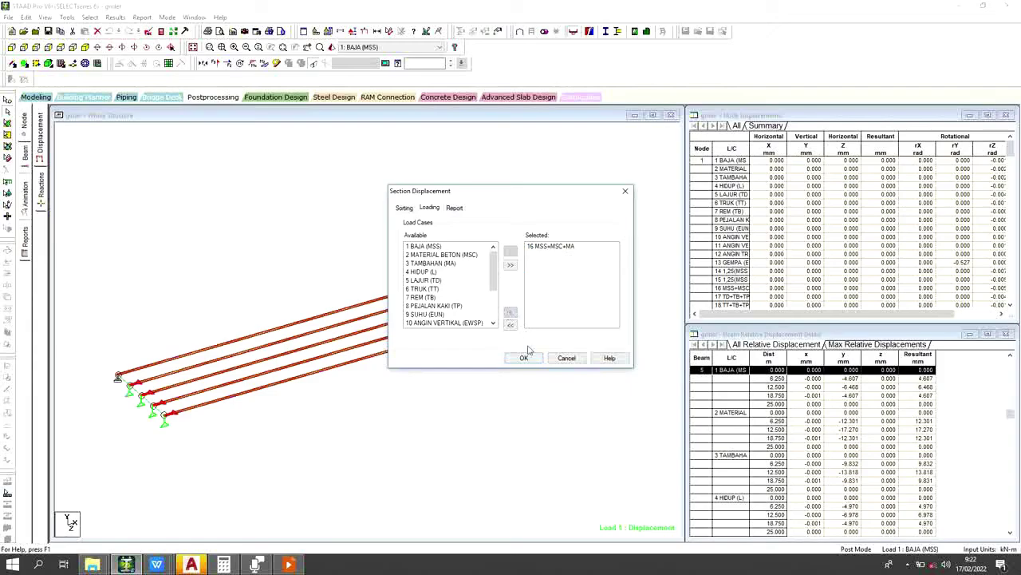
pyautogui.click(523, 358)
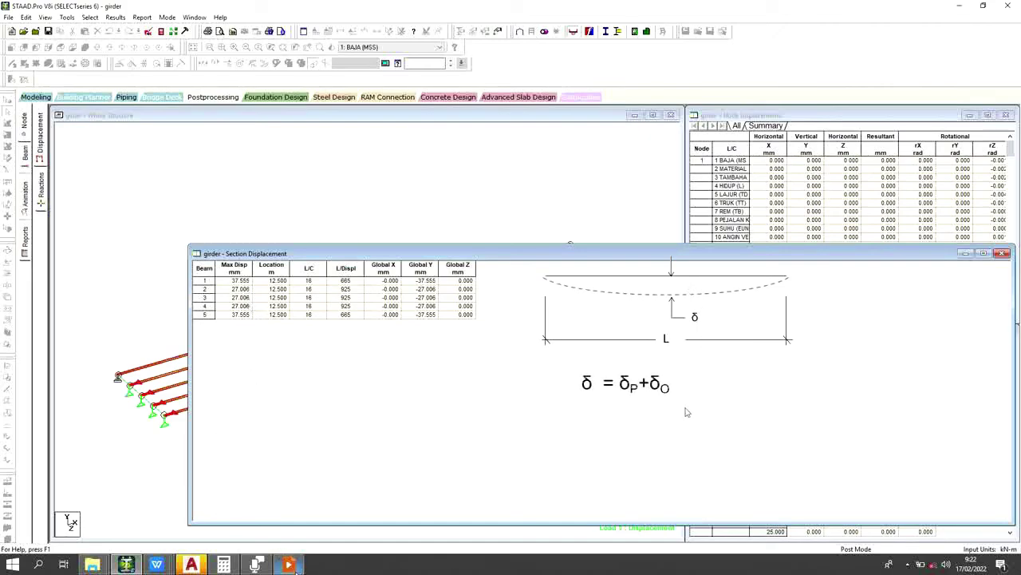
pyautogui.moveTo(289, 564)
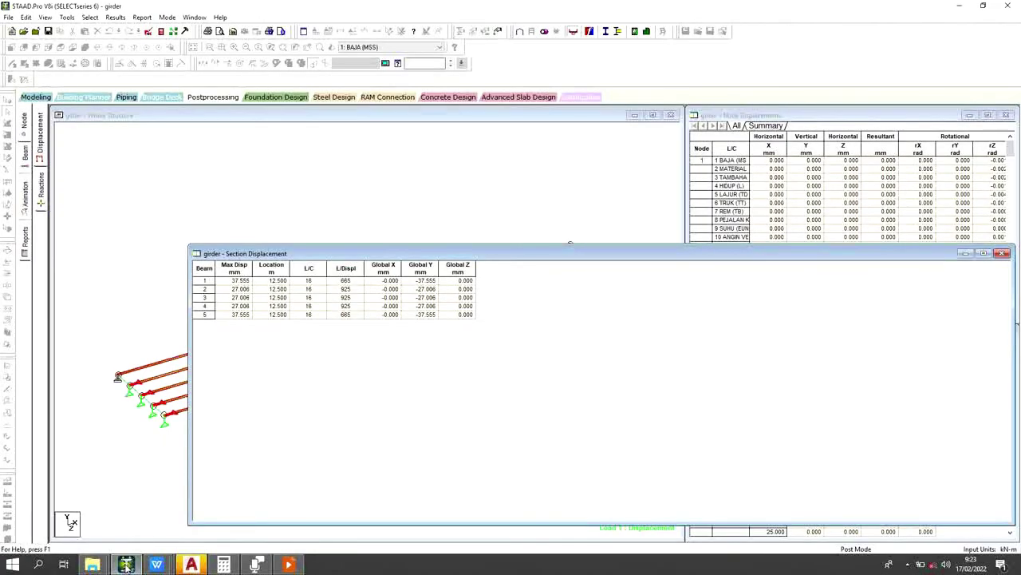
# Step: Return to the structure view, clear the girder selection and open the input file at the commented-out deck definition
pyautogui.click(428, 180)
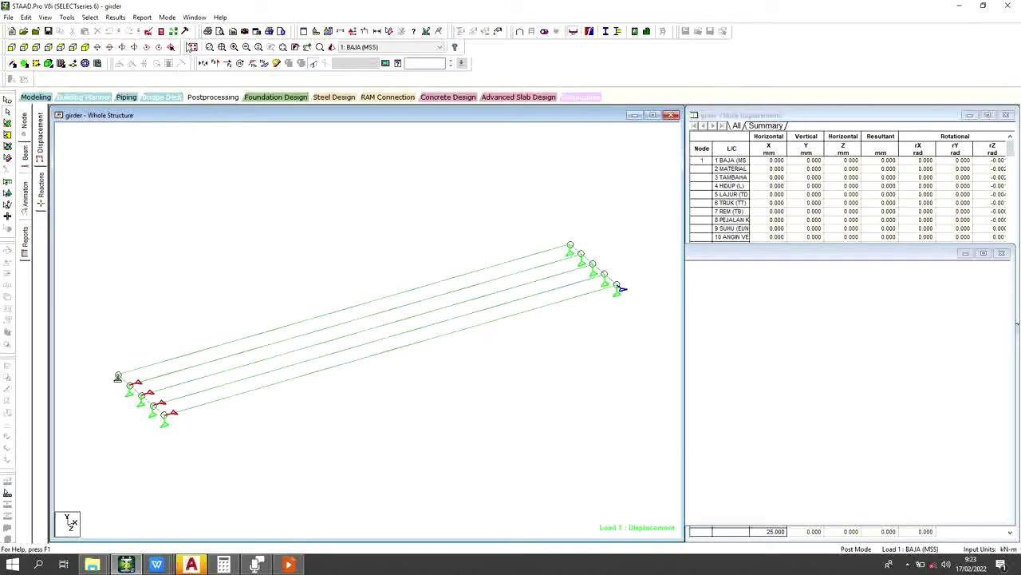
pyautogui.click(147, 32)
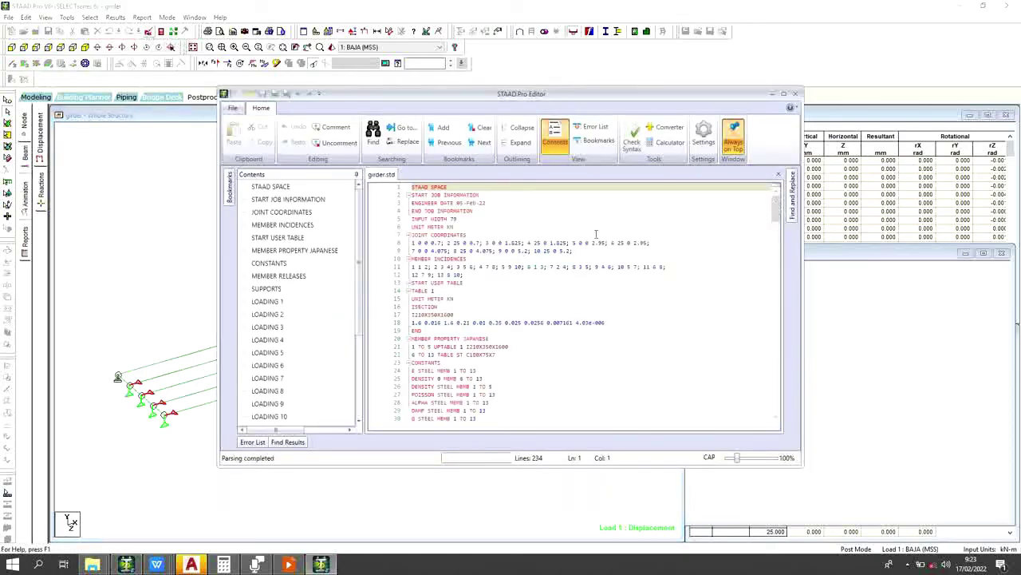
pyautogui.moveTo(777, 206); pyautogui.dragTo(806, 401)
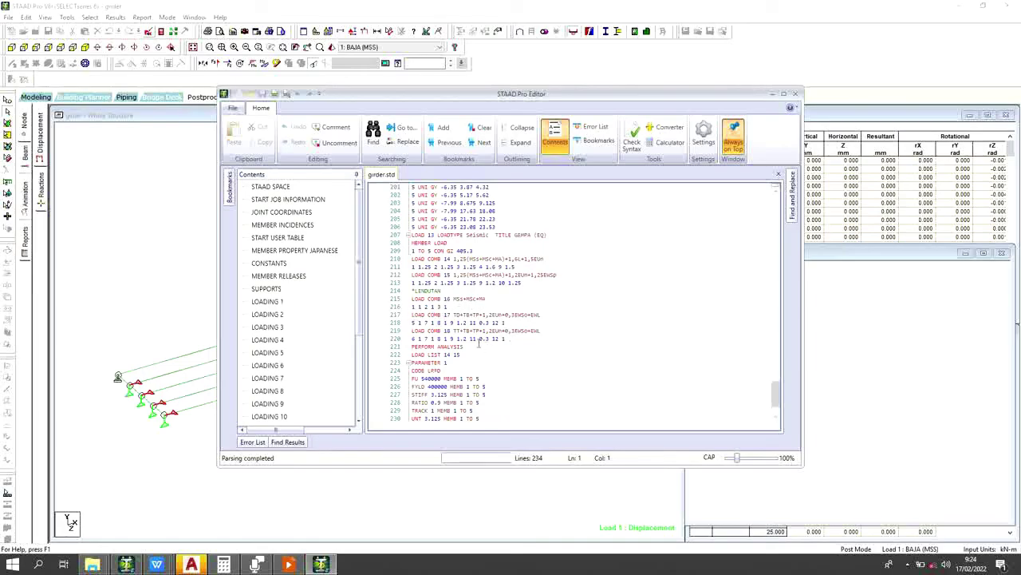
pyautogui.scroll(16, 457, 298)
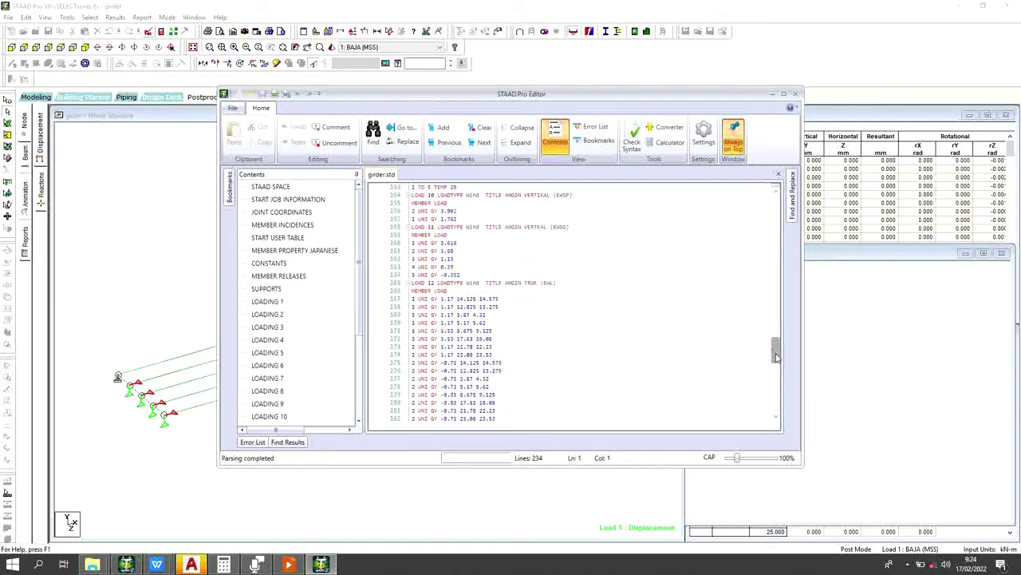
pyautogui.moveTo(775, 349); pyautogui.dragTo(794, 232)
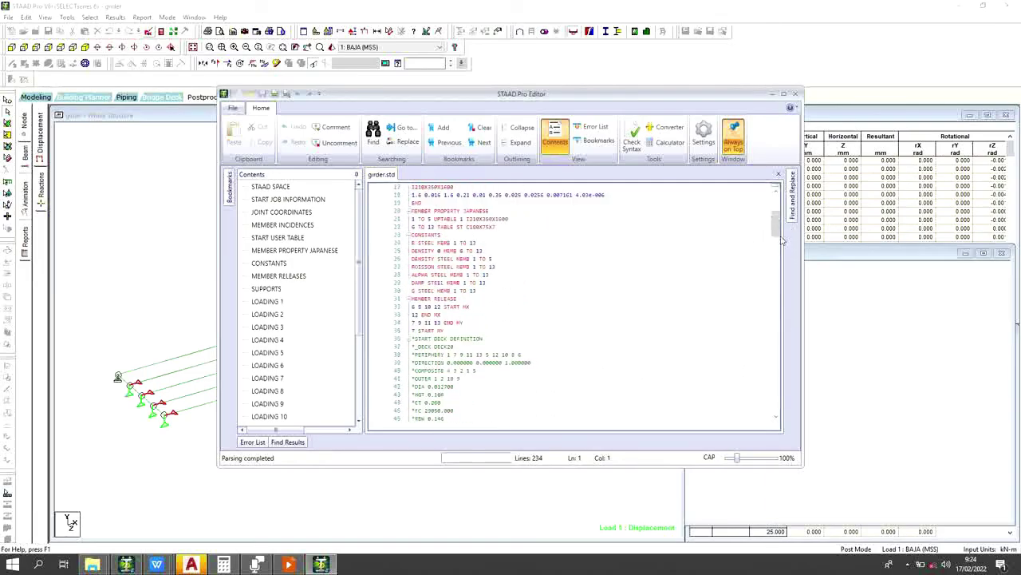
pyautogui.scroll(-1, 623, 307)
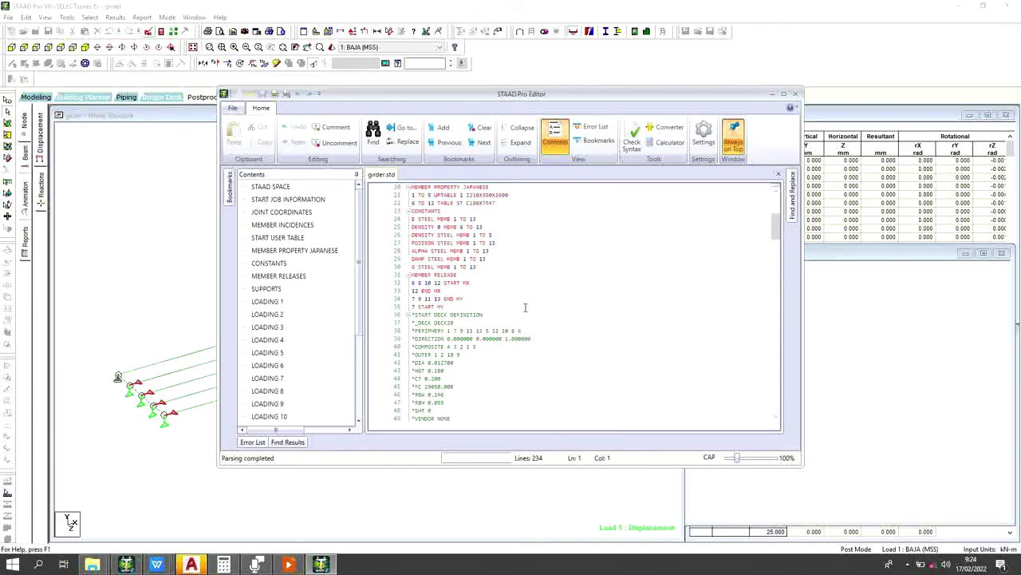
pyautogui.scroll(-4, 517, 307)
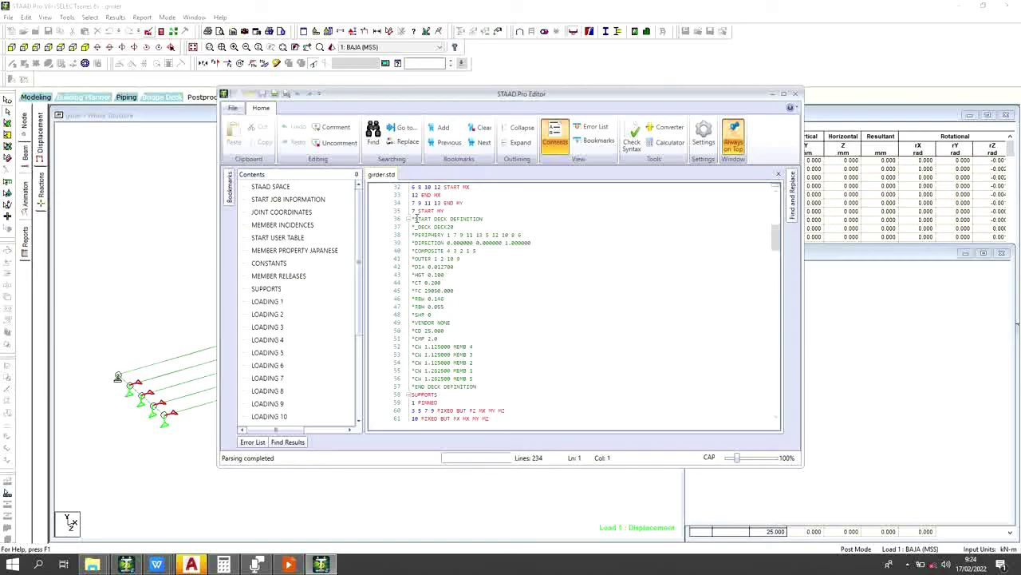
# Step: Uncomment every line of the deck definition from START DECK DEFINITION to END DECK DEFINITION, then save and close the input file
pyautogui.click(415, 218)
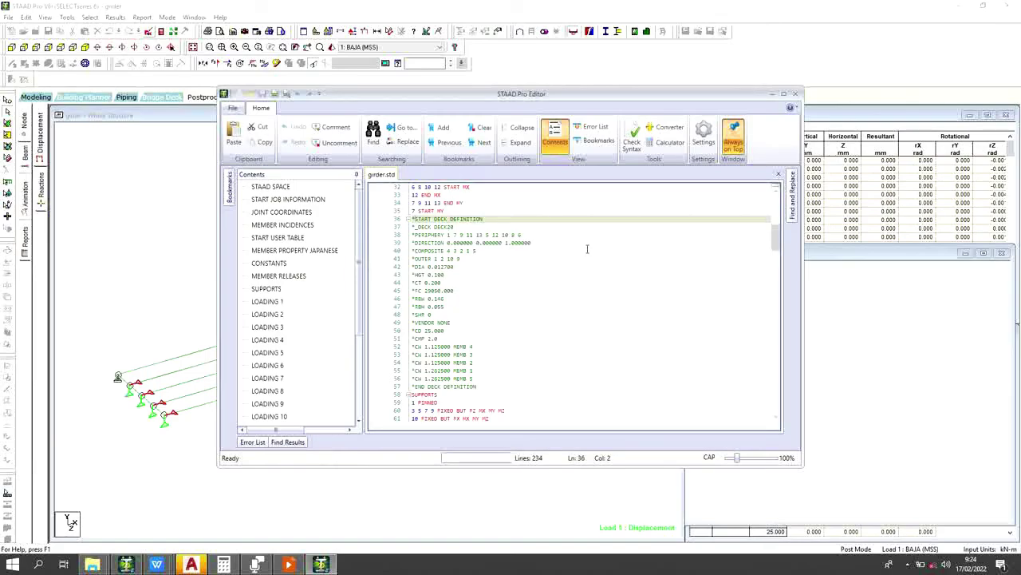
pyautogui.press('BackSpace')
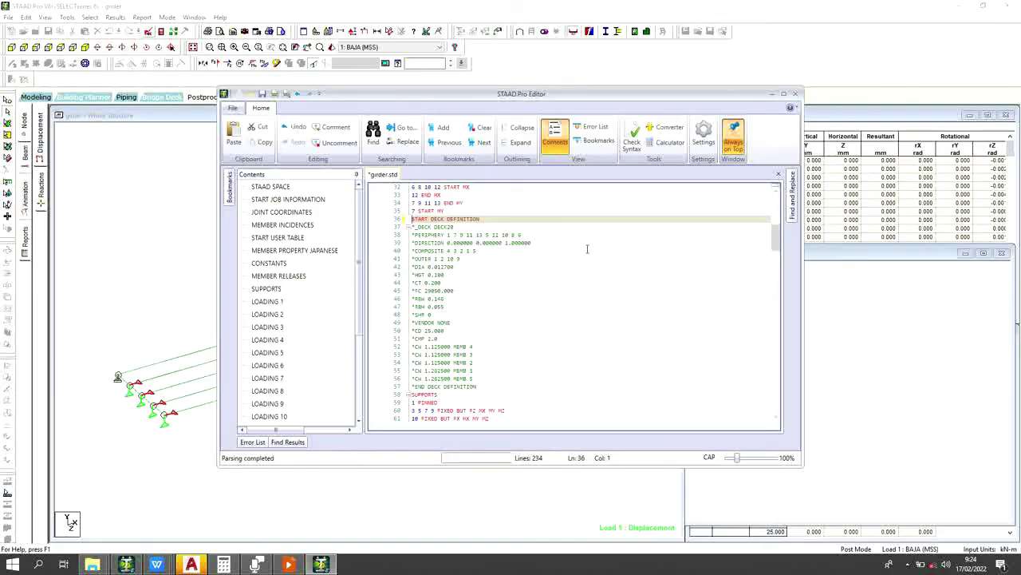
pyautogui.press('Down')
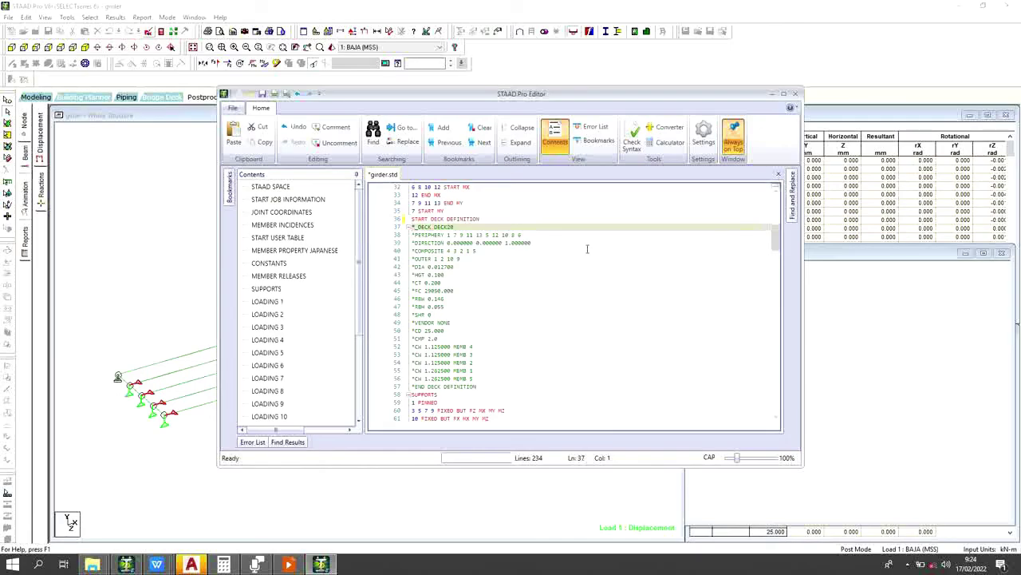
pyautogui.press('Delete')
pyautogui.press('Down')
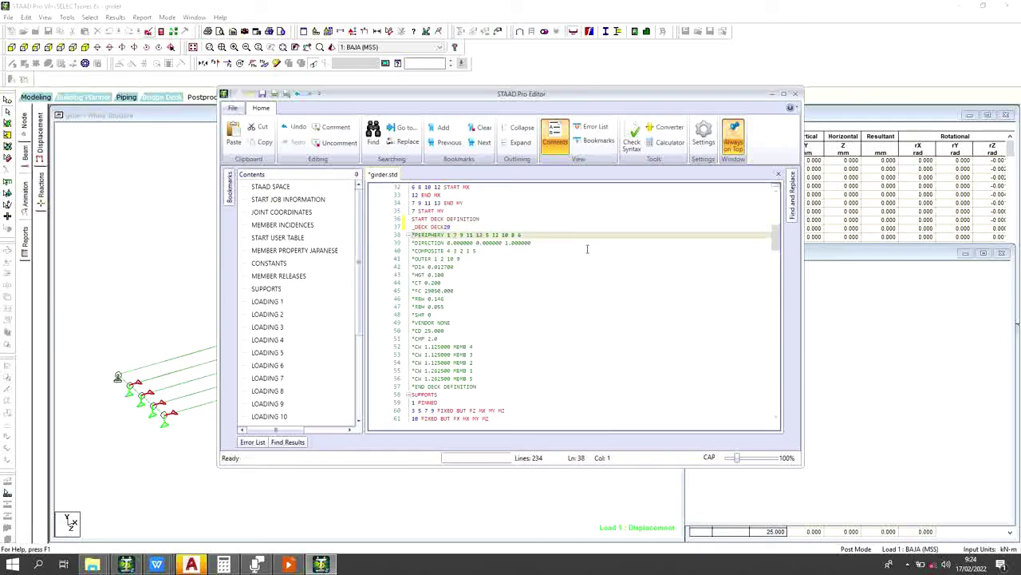
pyautogui.press('Delete')
pyautogui.press('Down')
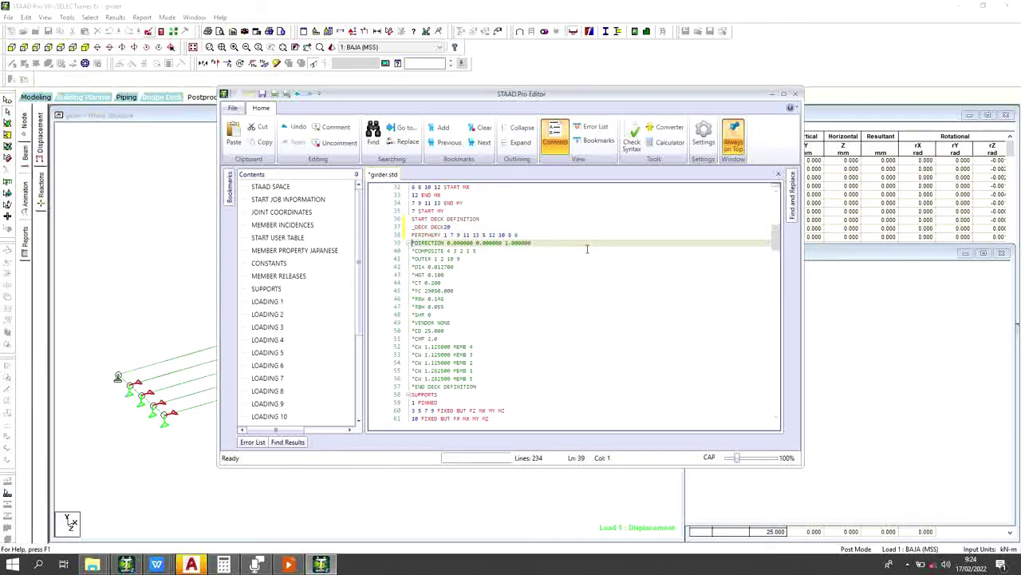
pyautogui.press('Down')
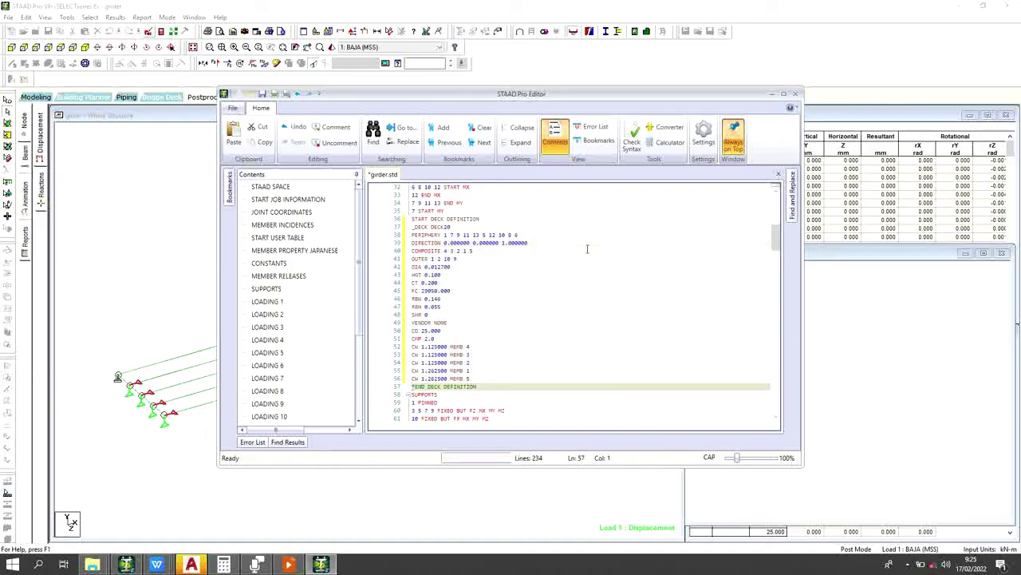
pyautogui.press('Delete')
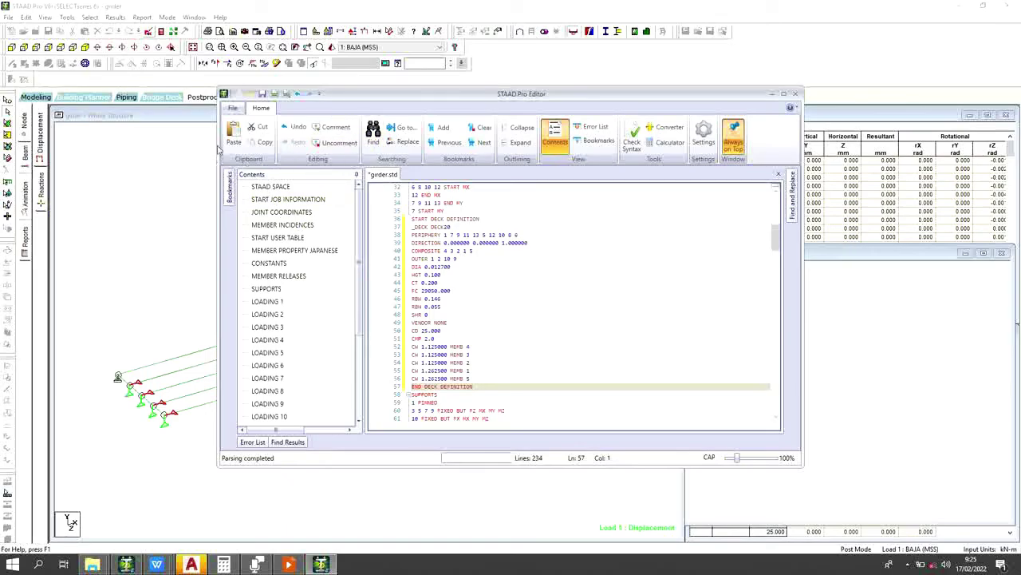
pyautogui.click(263, 96)
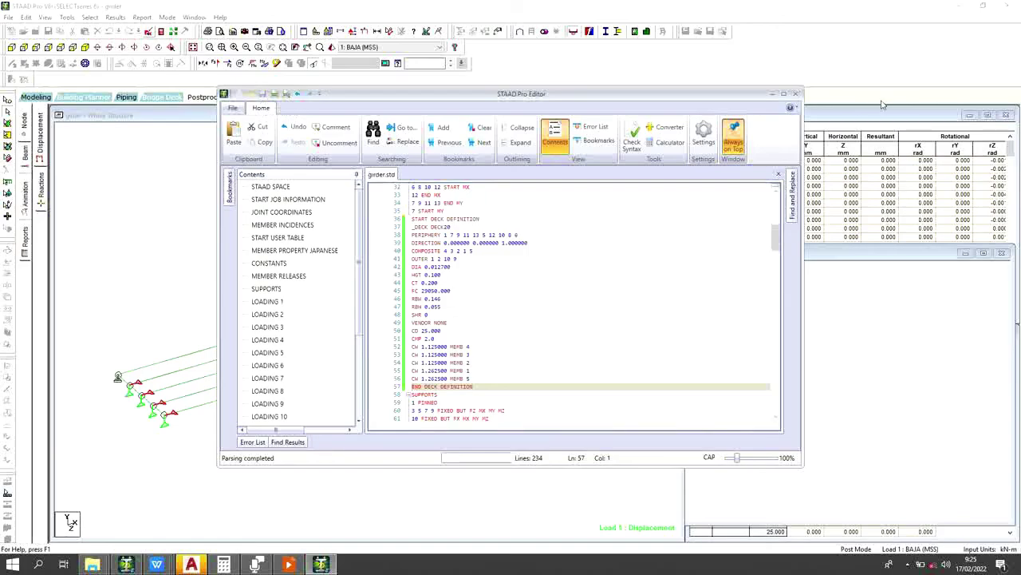
pyautogui.click(795, 95)
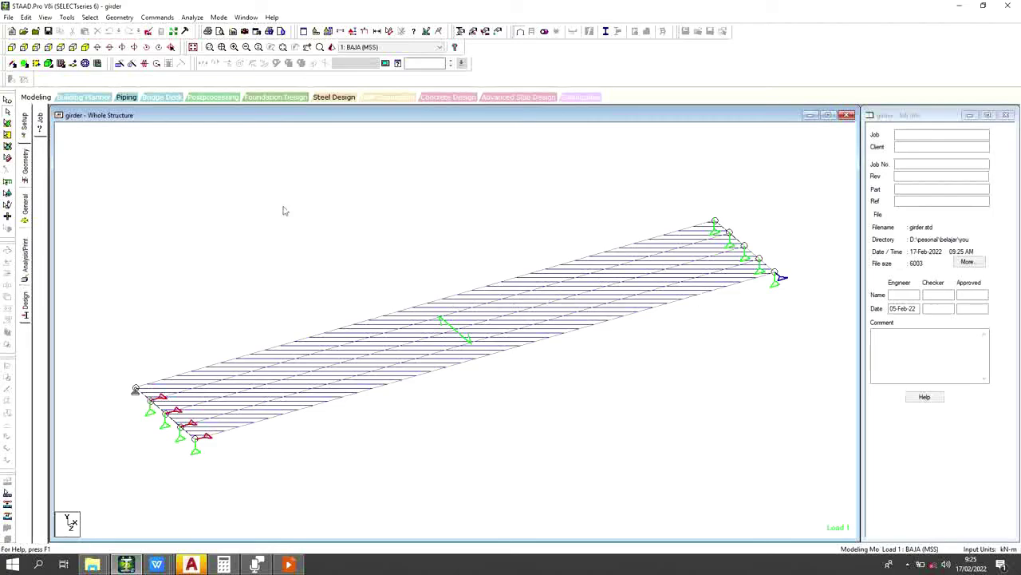
# Step: Rerun the analysis with the composite deck active and enter post-processing with all load cases included
pyautogui.click(192, 17)
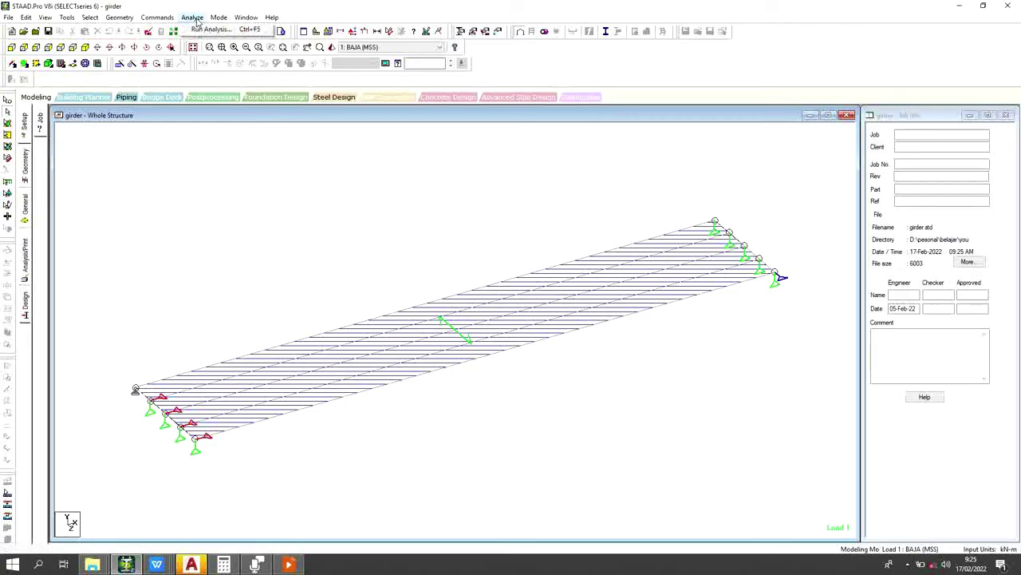
pyautogui.click(209, 30)
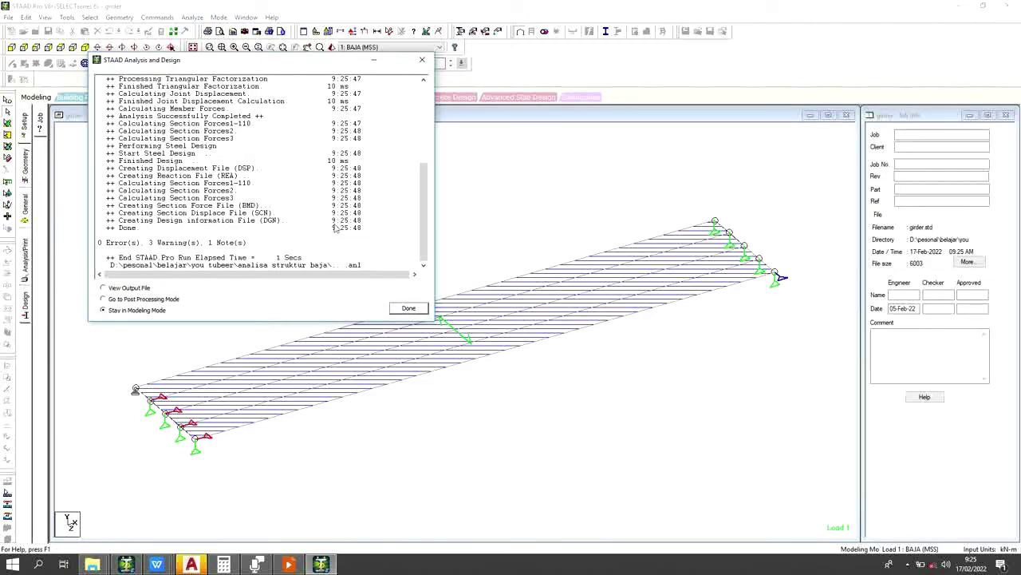
pyautogui.click(407, 308)
pyautogui.click(218, 17)
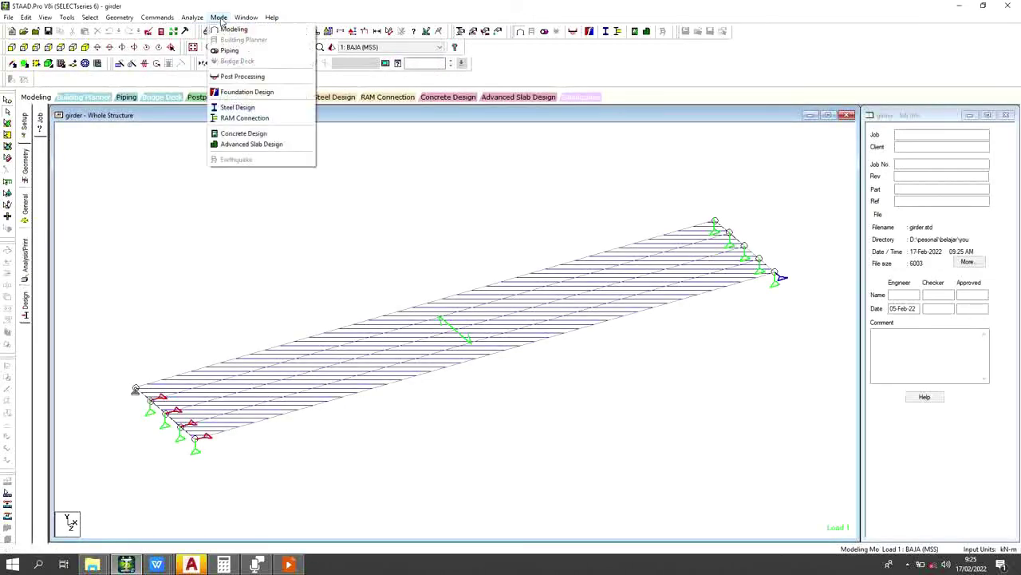
pyautogui.click(234, 80)
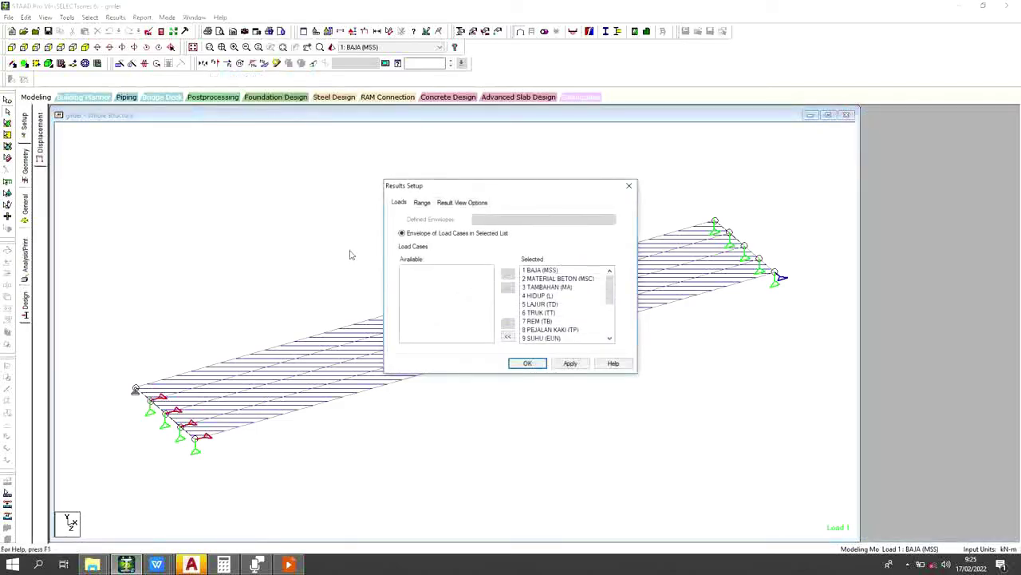
pyautogui.click(529, 363)
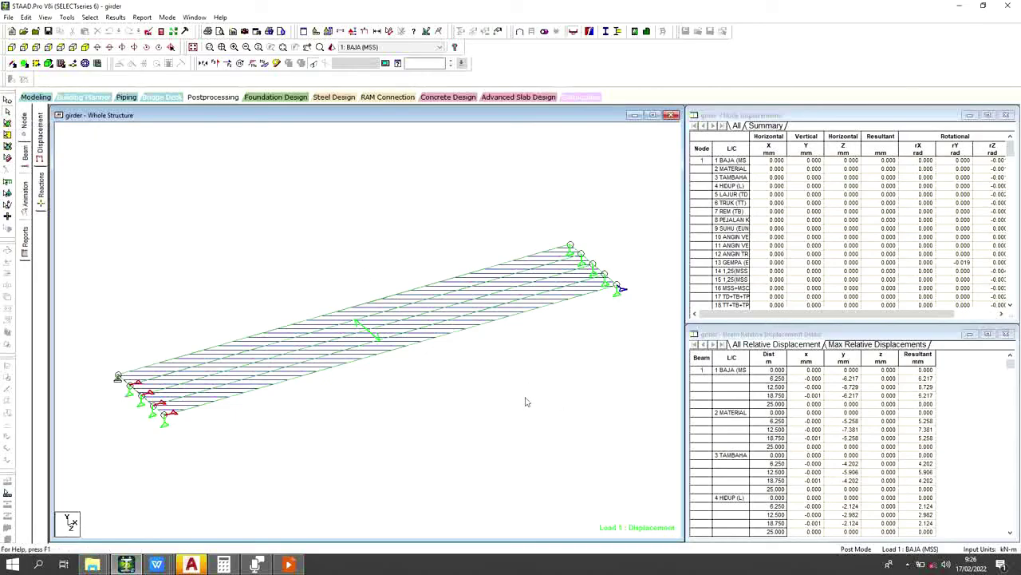
# Step: Select all five longitudinal girders and start a section displacement report sorted by maximum displacement
pyautogui.moveTo(634, 447); pyautogui.dragTo(218, 221)
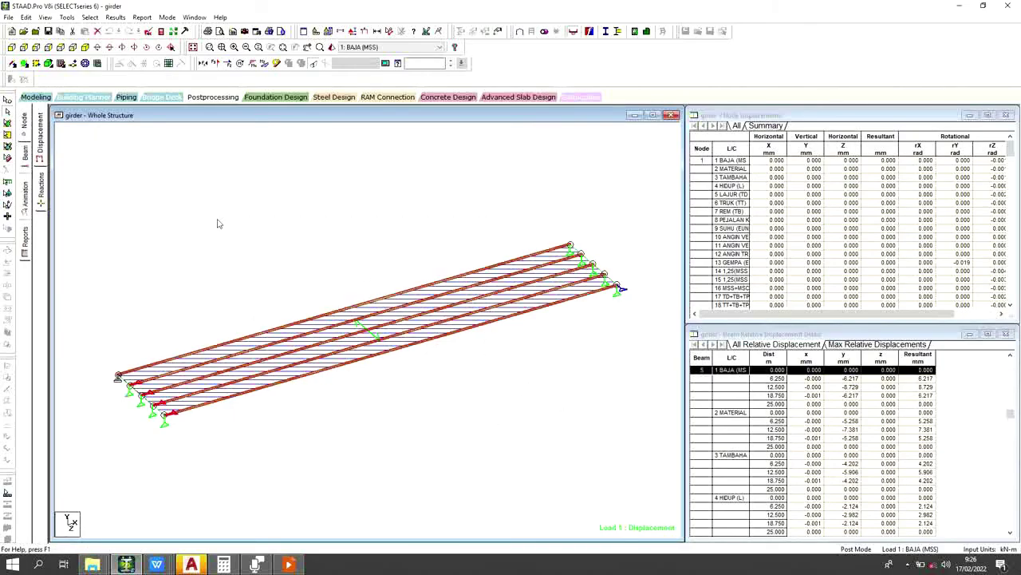
pyautogui.click(142, 16)
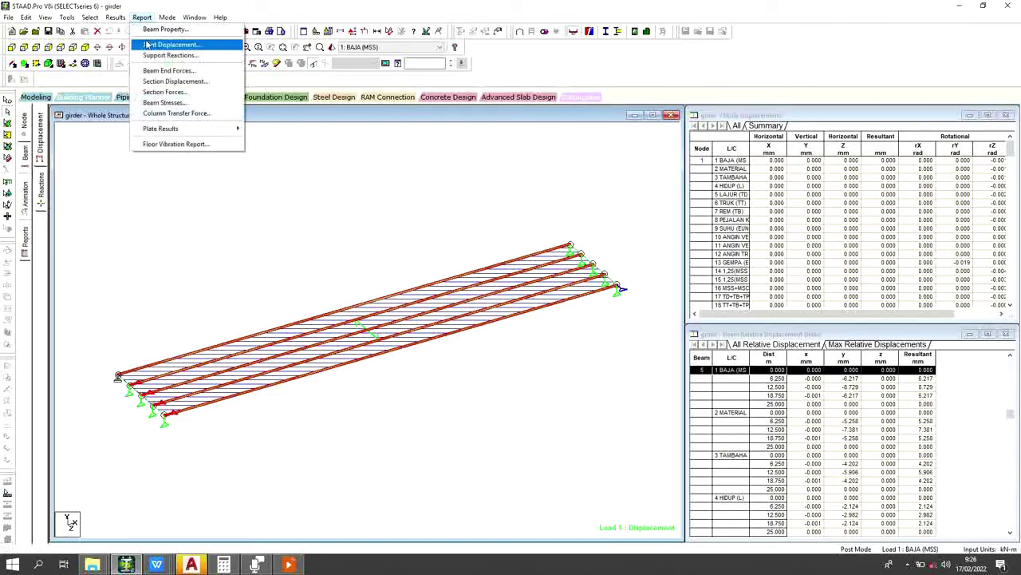
pyautogui.click(164, 82)
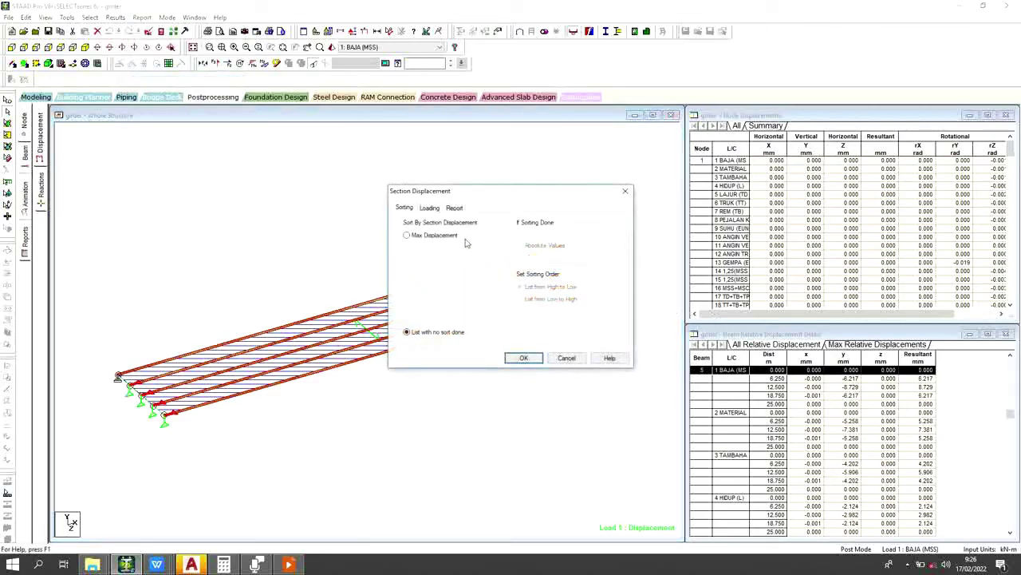
pyautogui.click(436, 236)
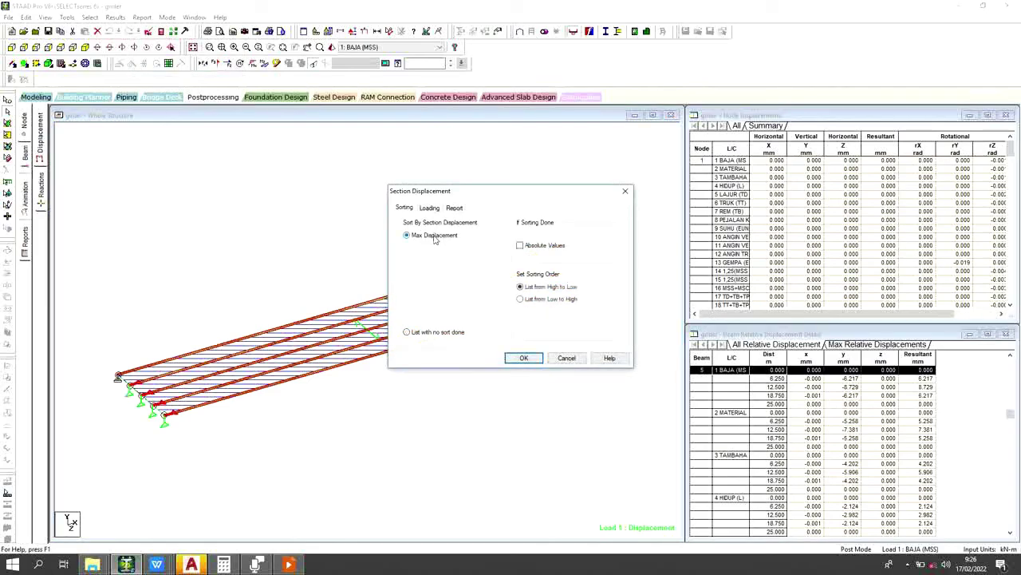
# Step: Limit the section displacement report to load combinations 17 and 18 by removing cases 1 to 16, then generate it
pyautogui.click(435, 209)
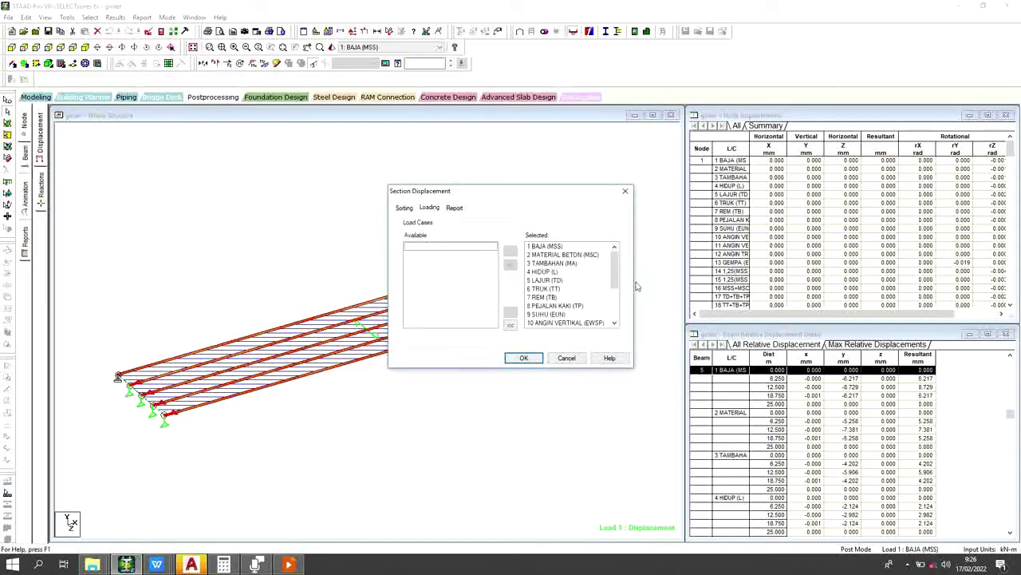
pyautogui.moveTo(614, 278); pyautogui.dragTo(591, 328)
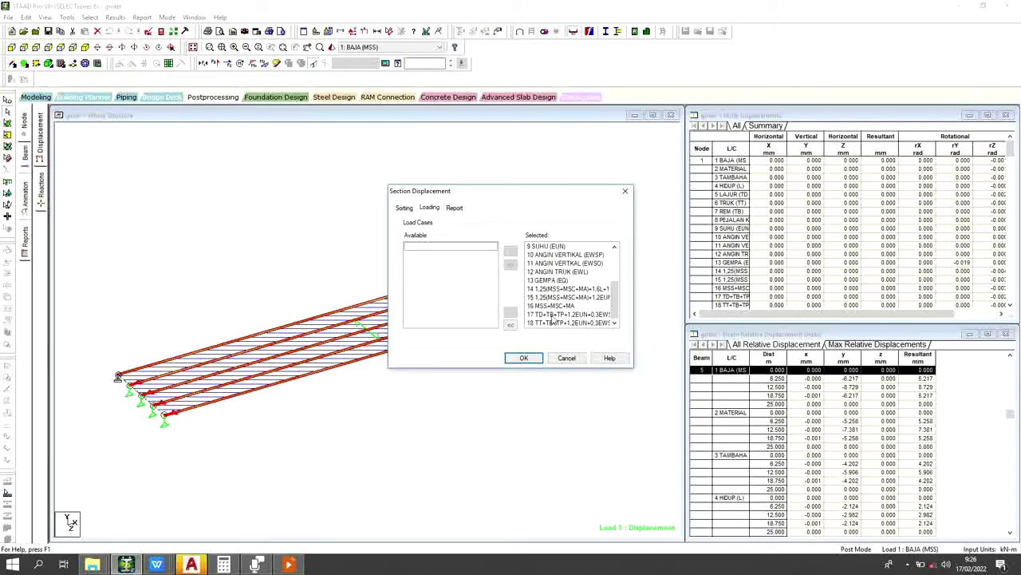
pyautogui.moveTo(614, 298)
pyautogui.mouseDown()
pyautogui.moveTo(614, 259)
pyautogui.moveTo(619, 299)
pyautogui.mouseUp()
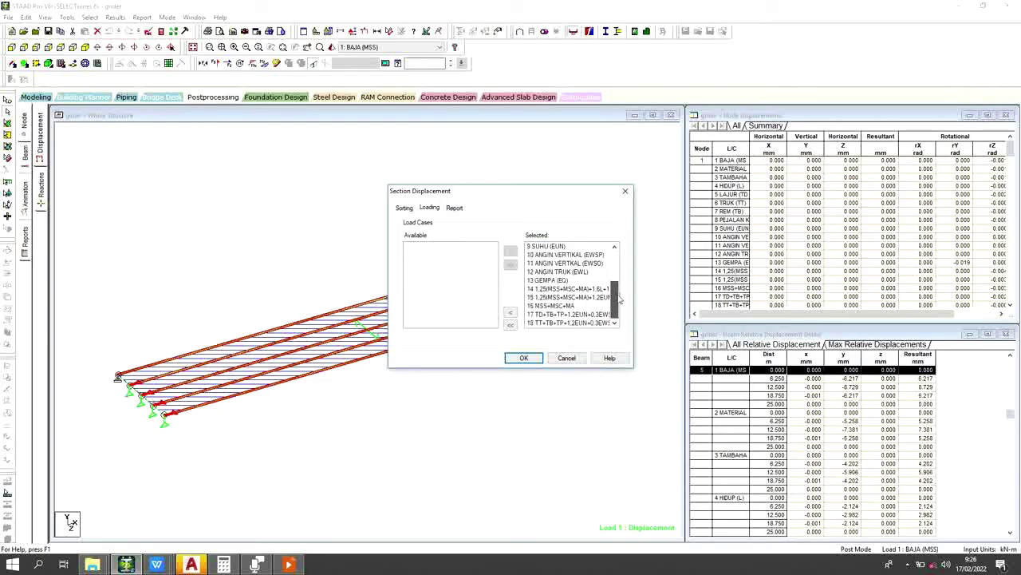
pyautogui.keyDown('shift'); pyautogui.click(581, 308); pyautogui.keyUp('shift')
pyautogui.click(510, 313)
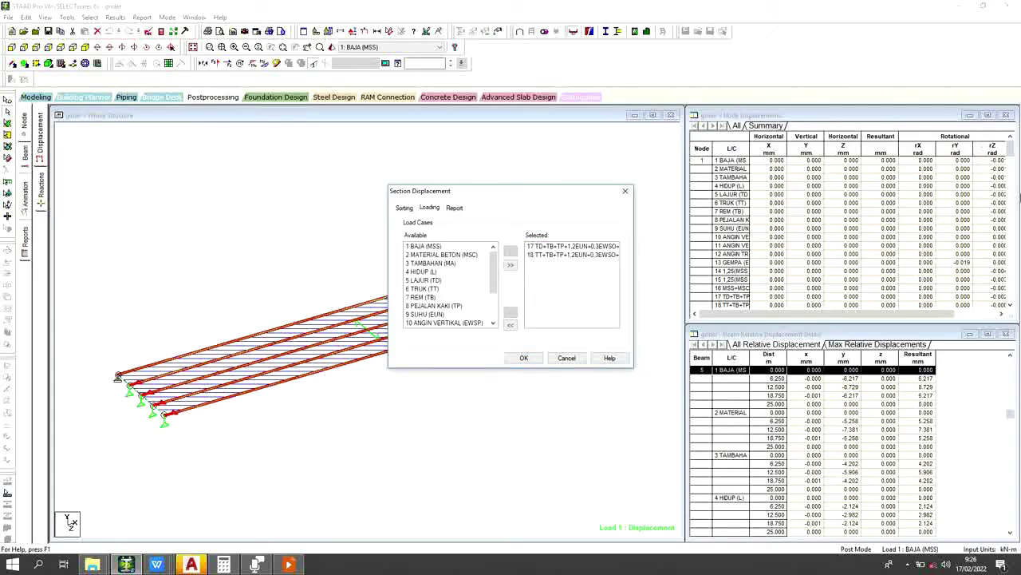
pyautogui.click(524, 357)
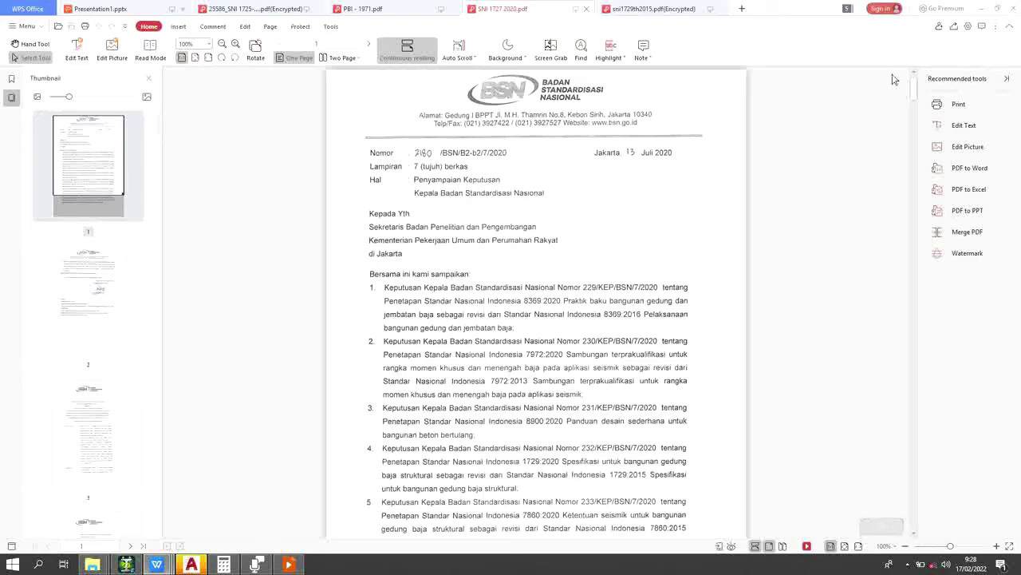
# Step: In WPS Office, search SNI 1727 2020.pdf for DEFLEKSI and go to the match on page 306, just above clause CC.2
pyautogui.moveTo(915, 86); pyautogui.dragTo(914, 391)
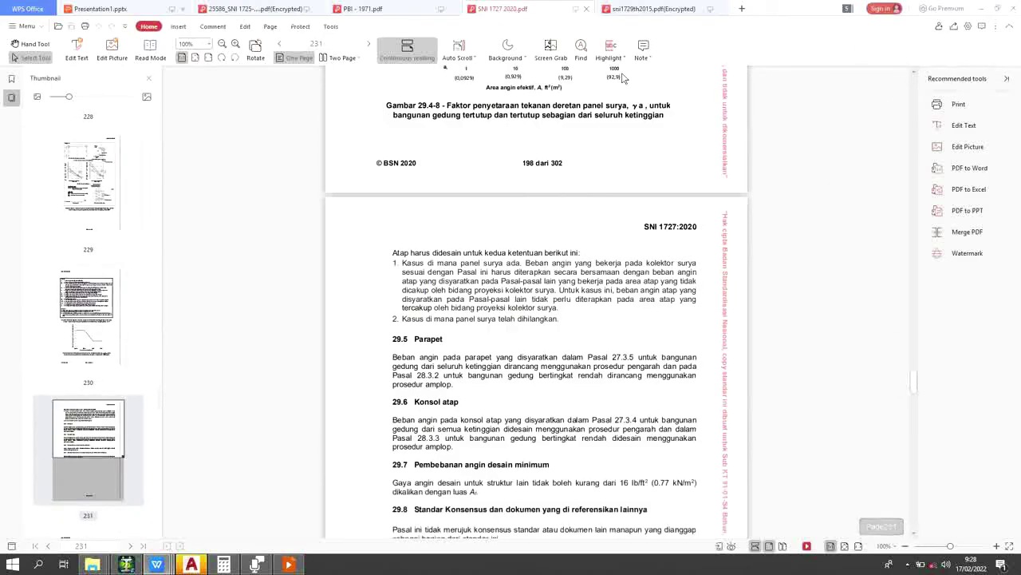
pyautogui.click(581, 48)
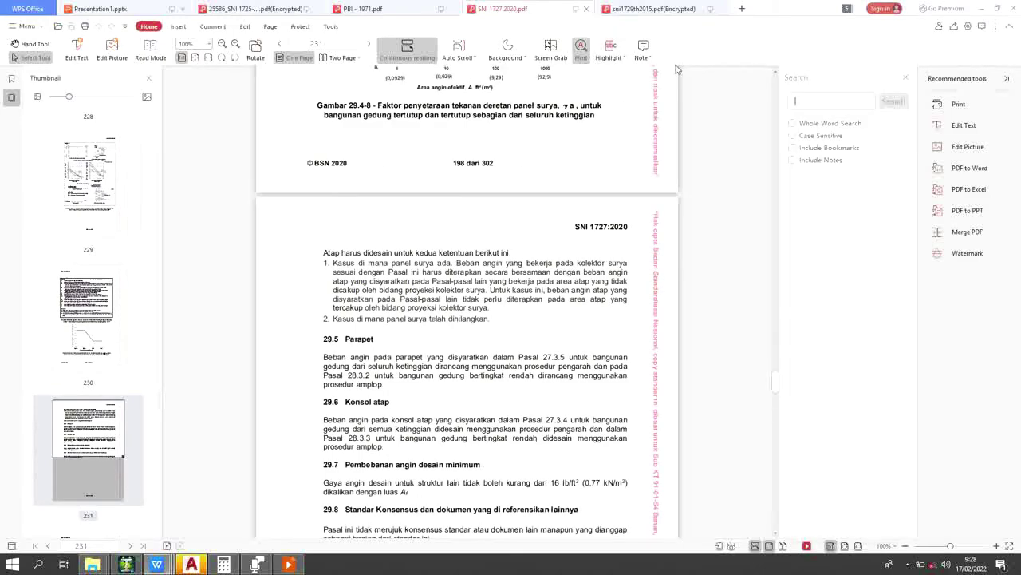
pyautogui.write('DEFLEKSI')
pyautogui.press('Return')
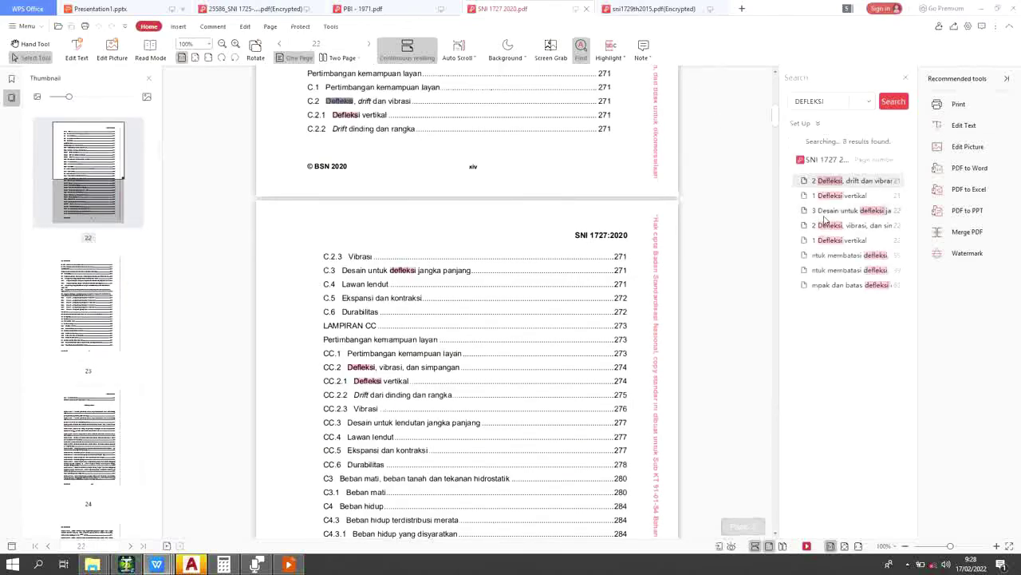
pyautogui.click(834, 211)
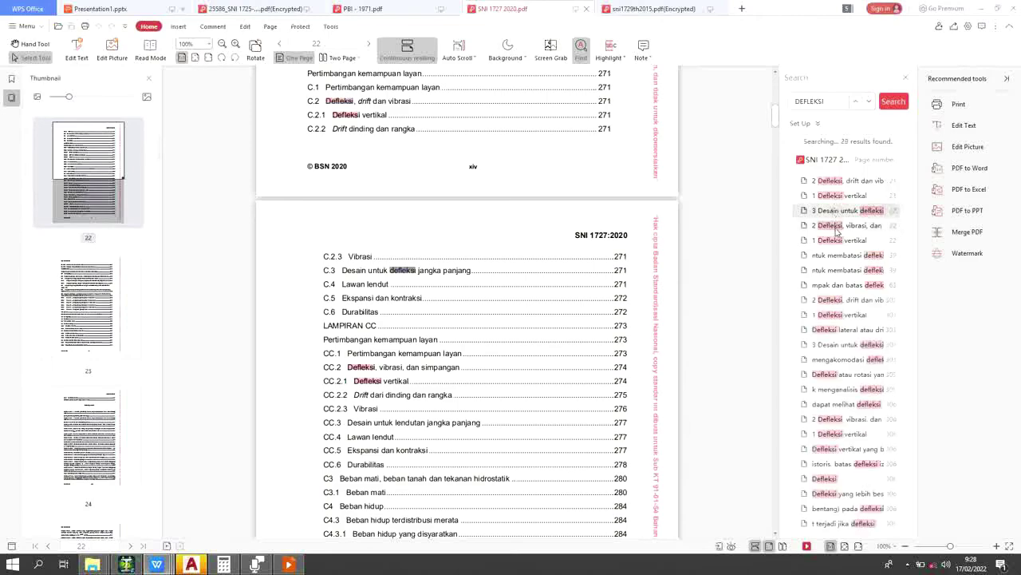
pyautogui.click(834, 403)
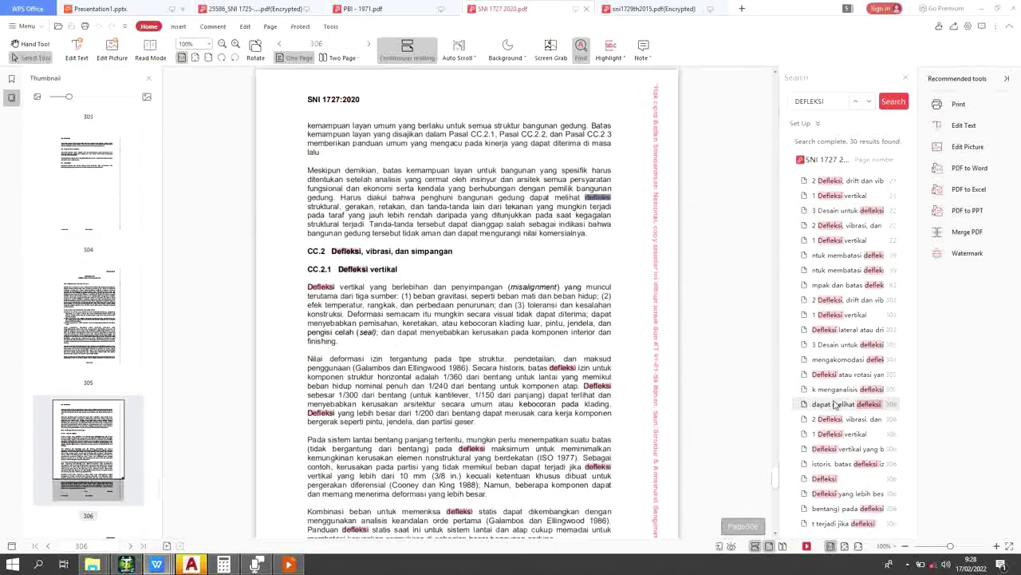
# Step: Examine the vertical deflection limits in section CC.2.1 of SNI 1727:2020 at 150% zoom
pyautogui.click(838, 420)
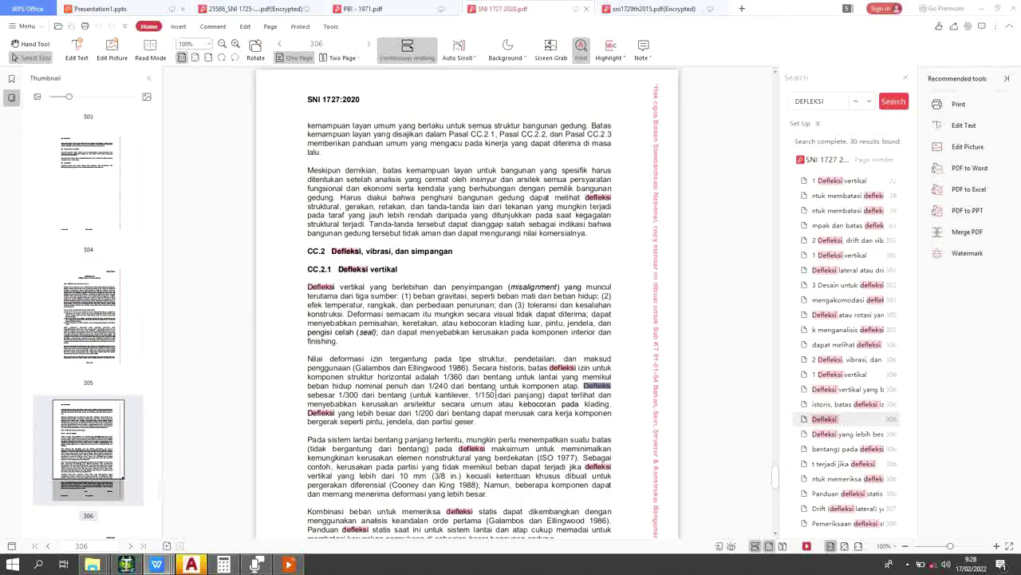
pyautogui.scroll(-4, 494, 393)
pyautogui.moveTo(474, 249); pyautogui.dragTo(478, 249)
pyautogui.click(211, 47)
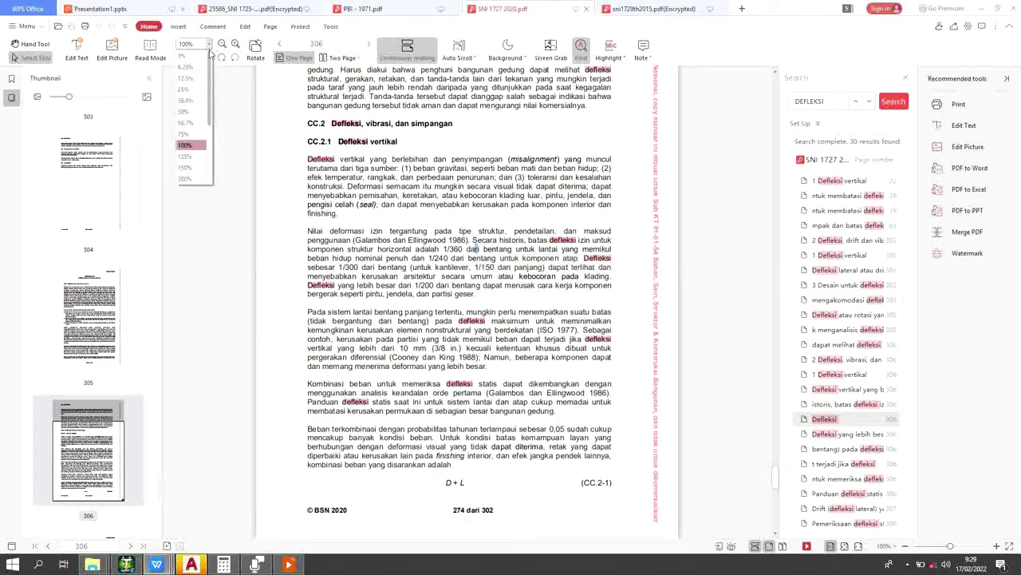
pyautogui.click(191, 168)
pyautogui.scroll(-2, 497, 273)
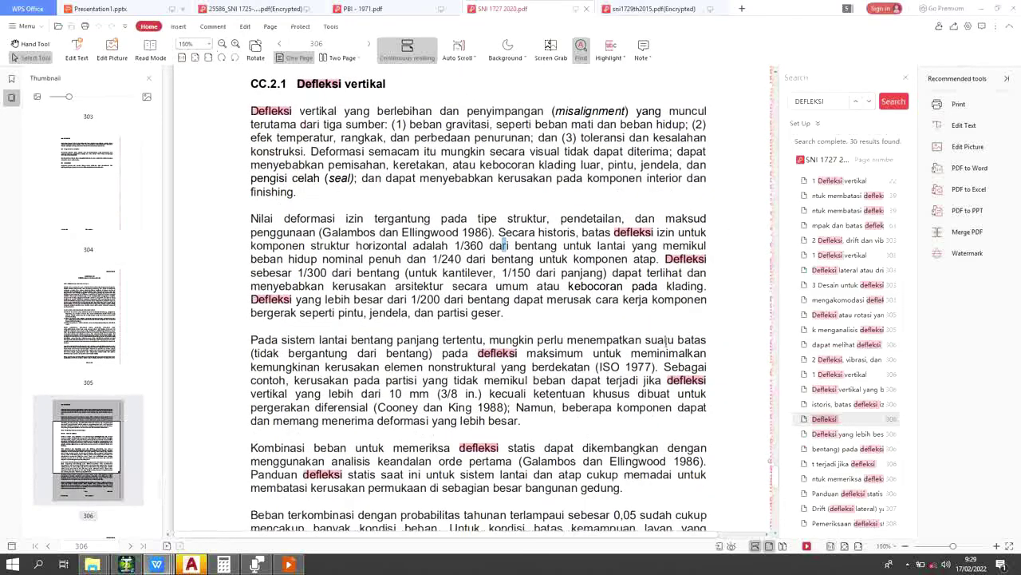
pyautogui.moveTo(504, 248); pyautogui.dragTo(573, 247)
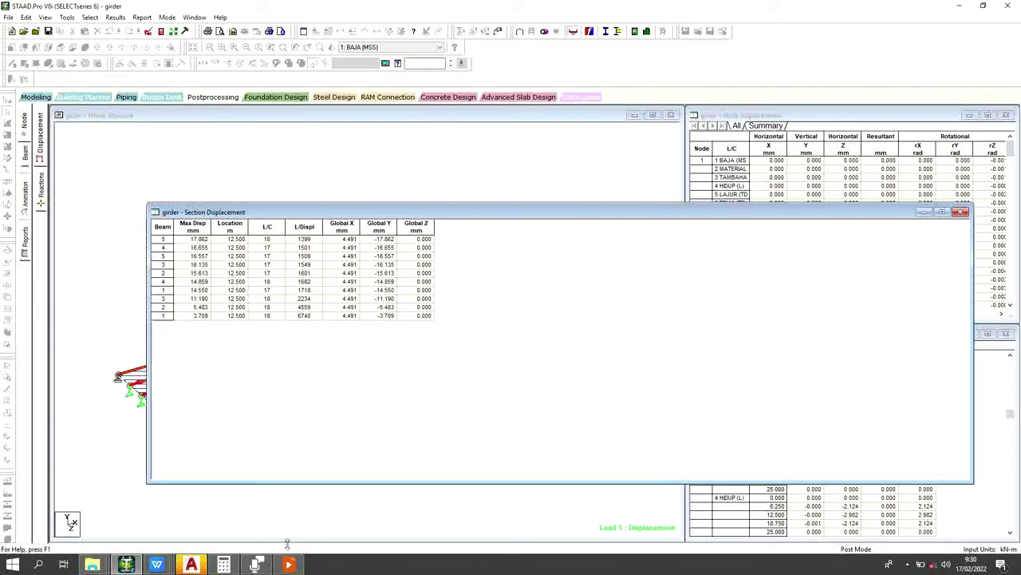
pyautogui.moveTo(300, 564)
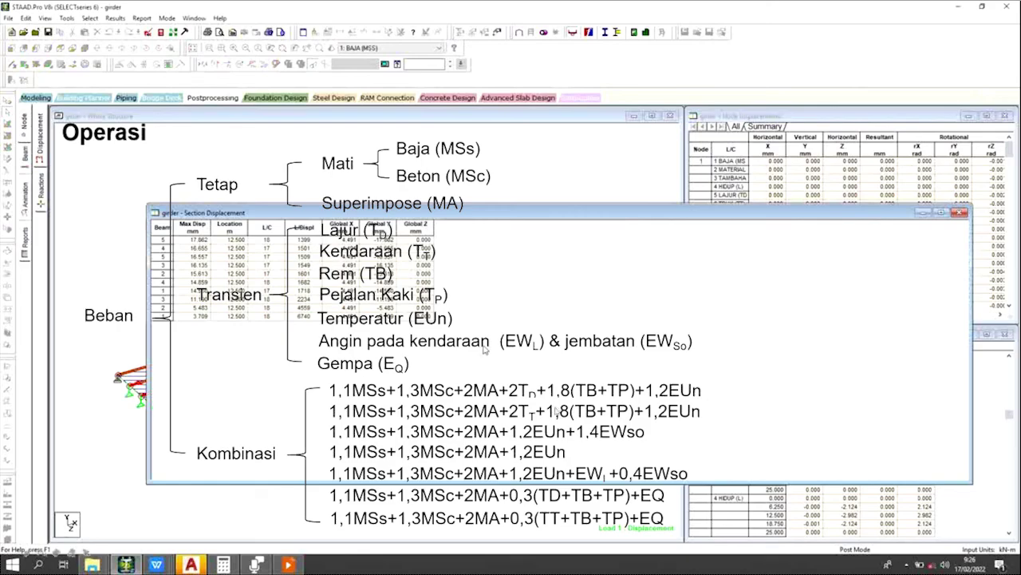
pyautogui.click(719, 455)
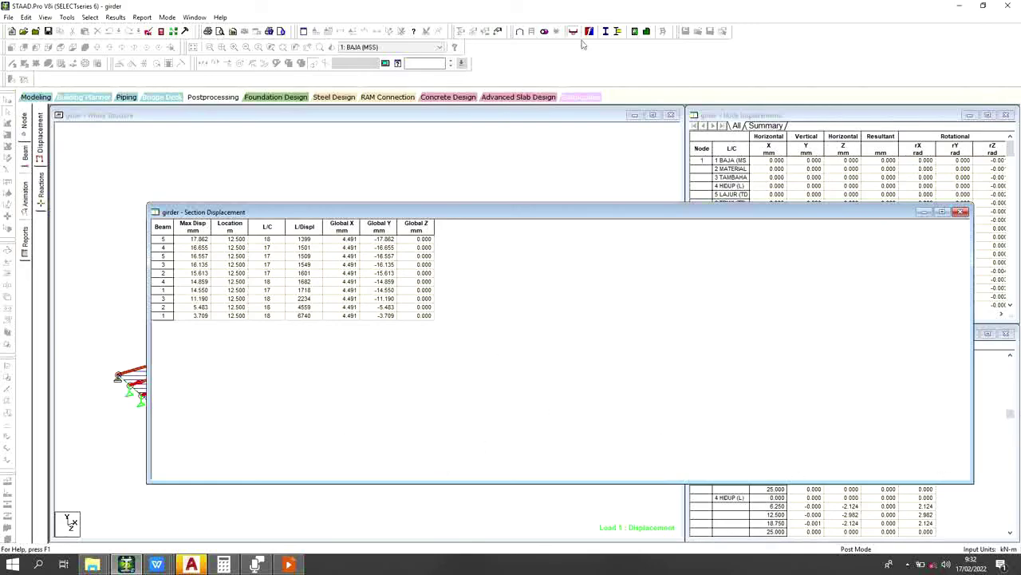
# Step: Close the Section Displacement table in STAAD.Pro and open the load combinations in the girder command file
pyautogui.click(963, 213)
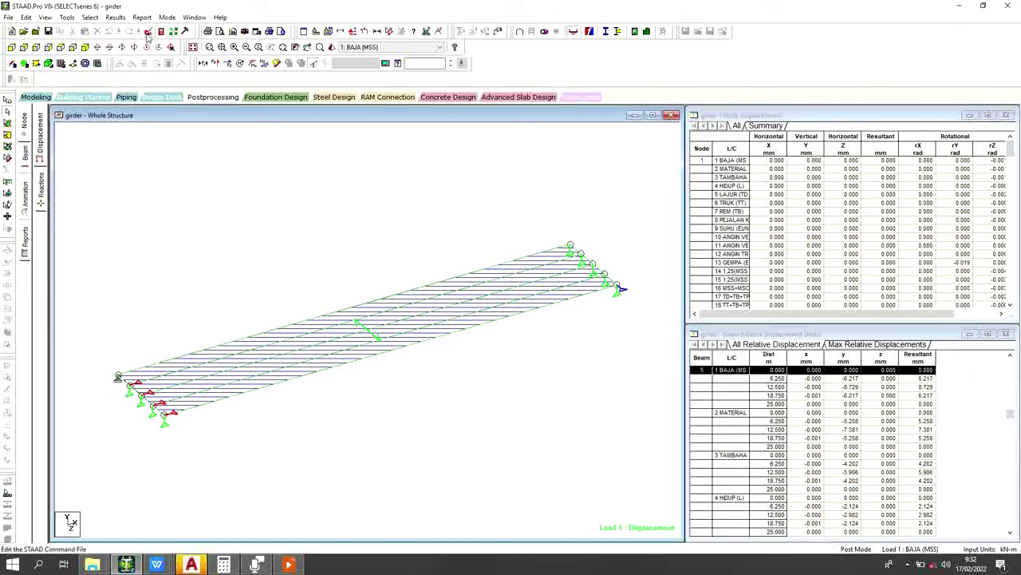
pyautogui.click(148, 32)
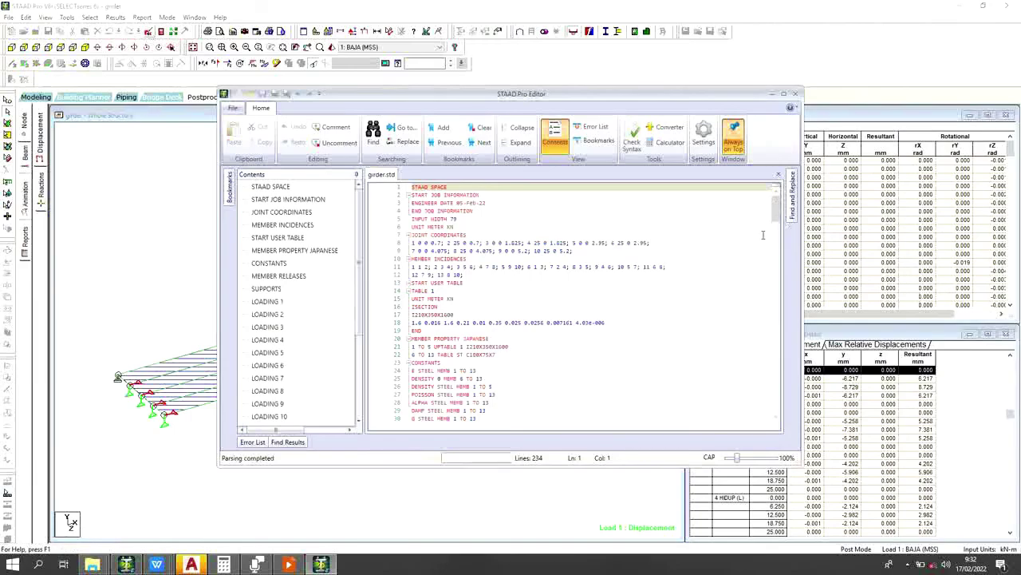
pyautogui.moveTo(775, 209); pyautogui.dragTo(810, 449)
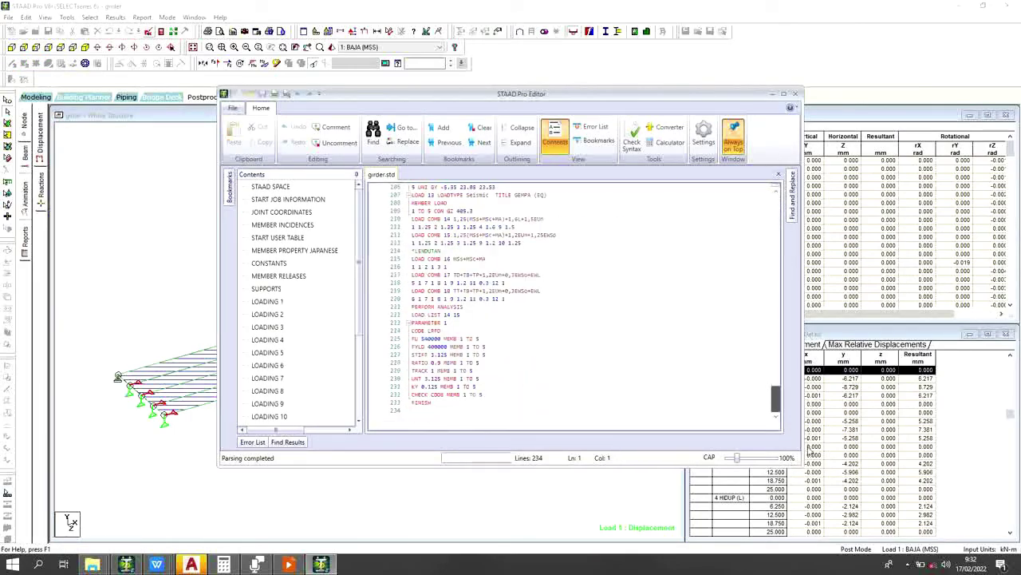
# Step: Add the comment line *OPERASI below load combination 18, followed by an empty line
pyautogui.click(519, 298)
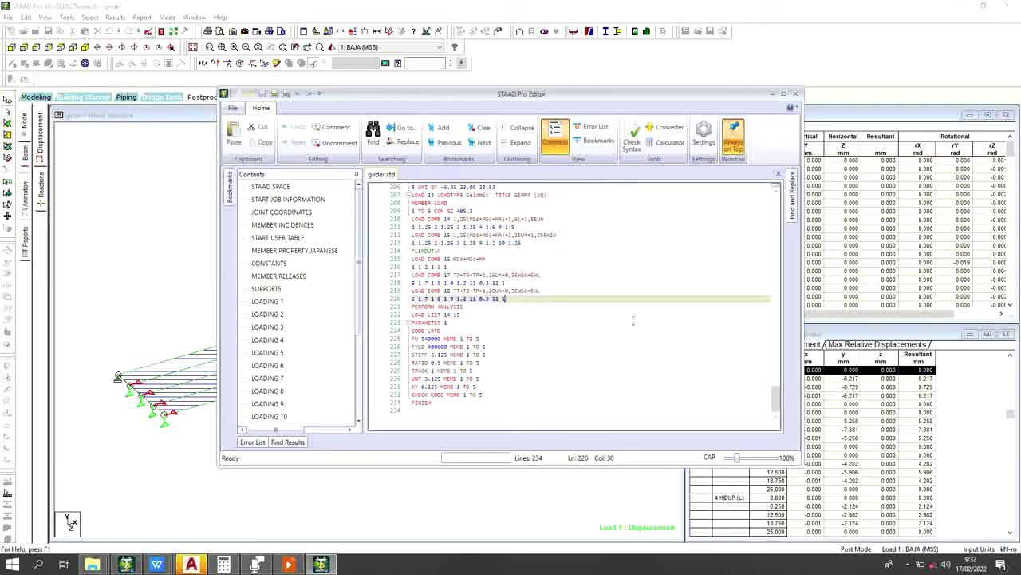
pyautogui.press('Return')
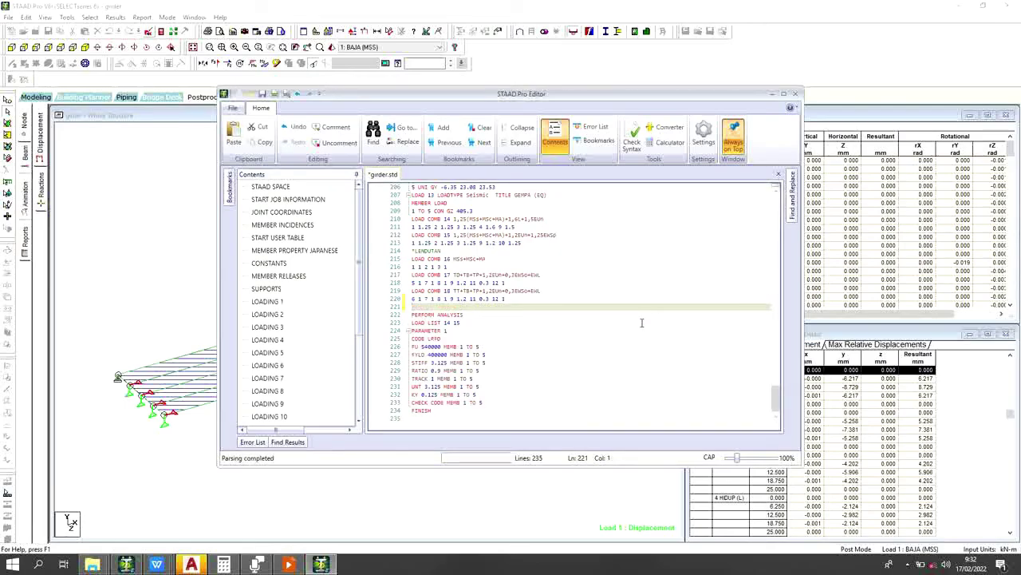
pyautogui.write('*G')
pyautogui.write('PENASI')
pyautogui.press('Return')
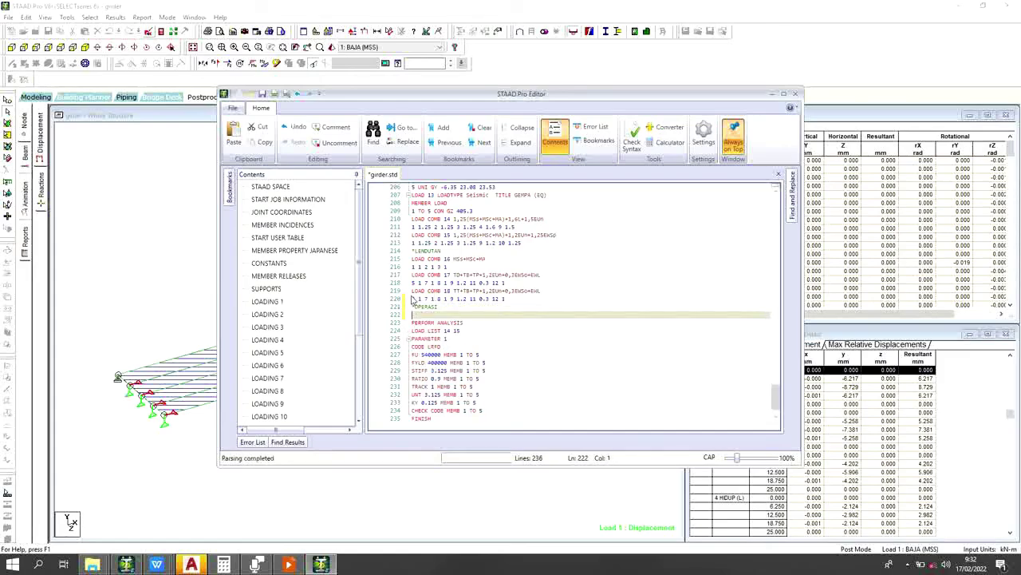
pyautogui.click(413, 292)
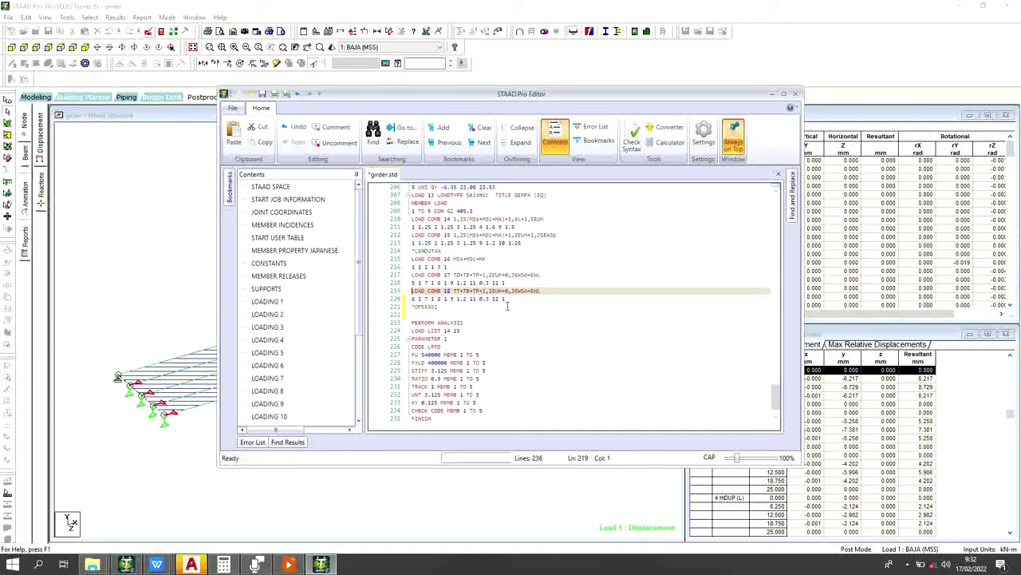
pyautogui.tripleClick(509, 298)
pyautogui.rightClick(463, 297)
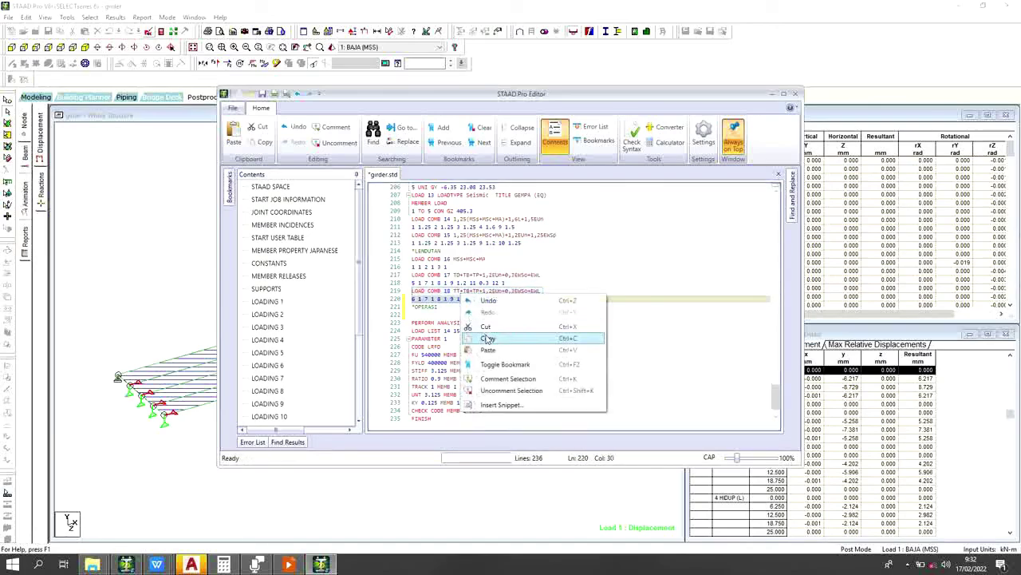
pyautogui.click(488, 339)
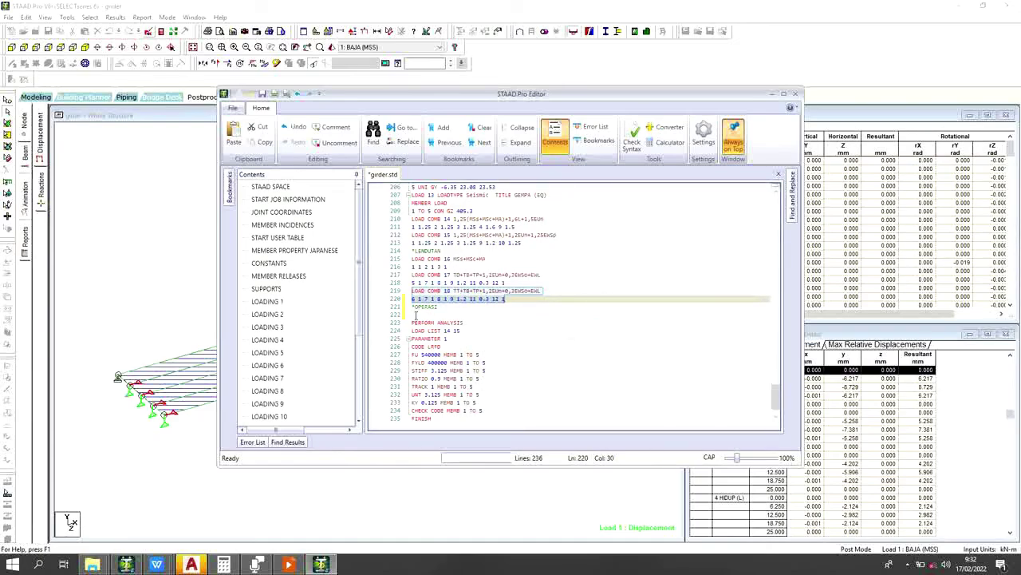
pyautogui.click(414, 314)
pyautogui.rightClick(414, 315)
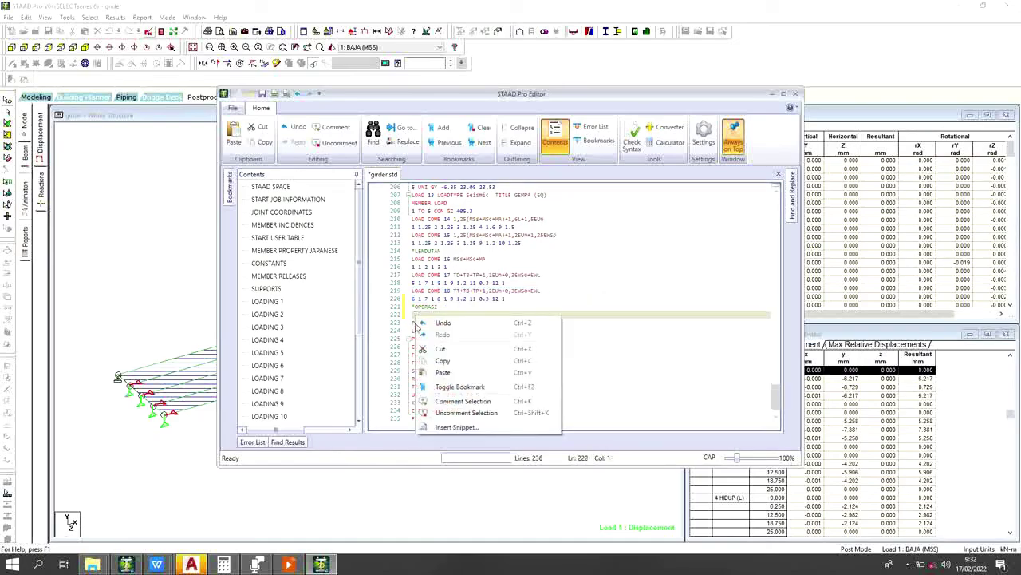
pyautogui.click(443, 372)
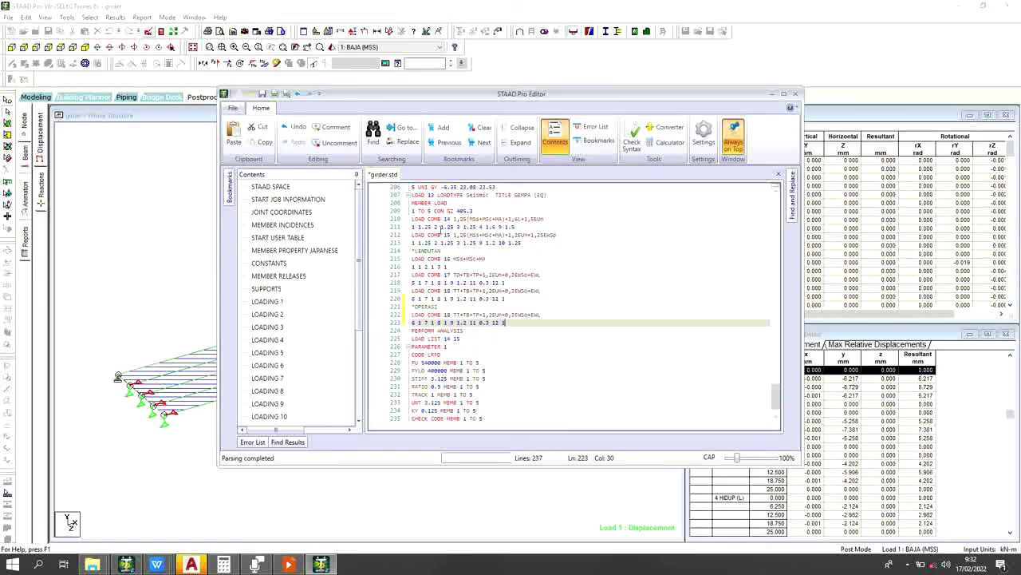
pyautogui.click(298, 94)
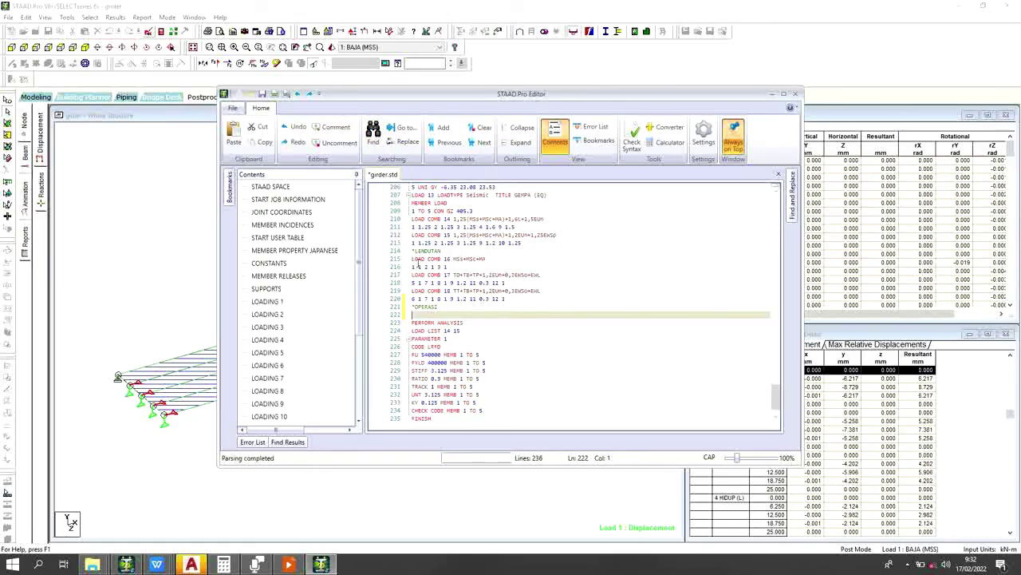
# Step: Duplicate the two lines of load combination 16 below the *OPERASI comment and renumber the copy as 19
pyautogui.click(412, 260)
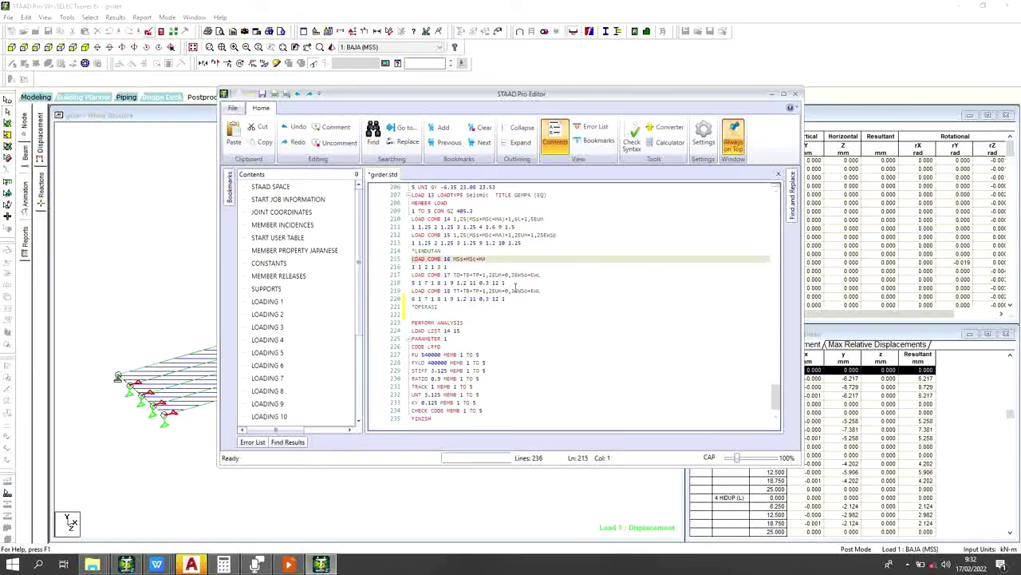
pyautogui.keyDown('shift'); pyautogui.click(537, 268); pyautogui.keyUp('shift')
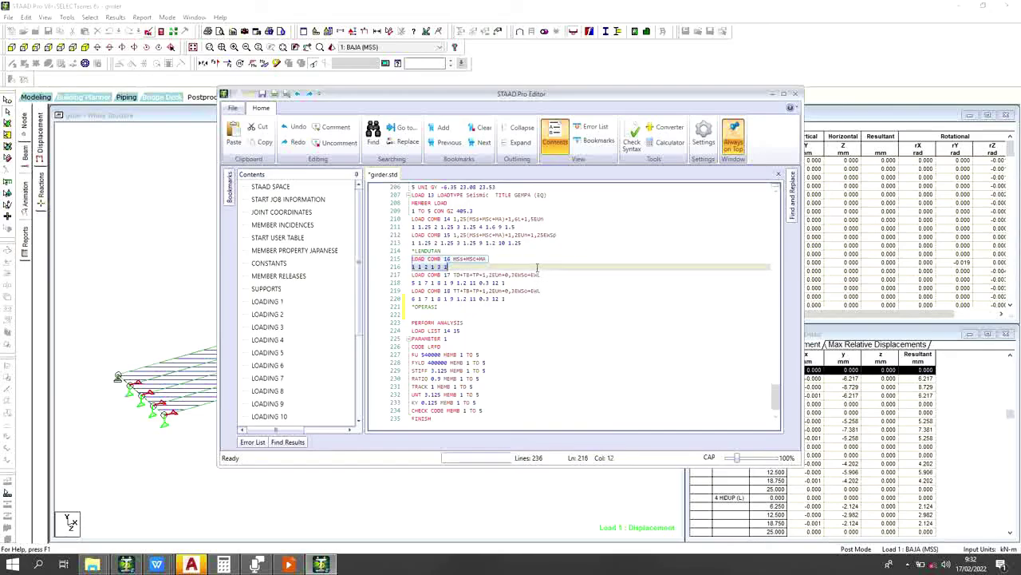
pyautogui.rightClick(441, 270)
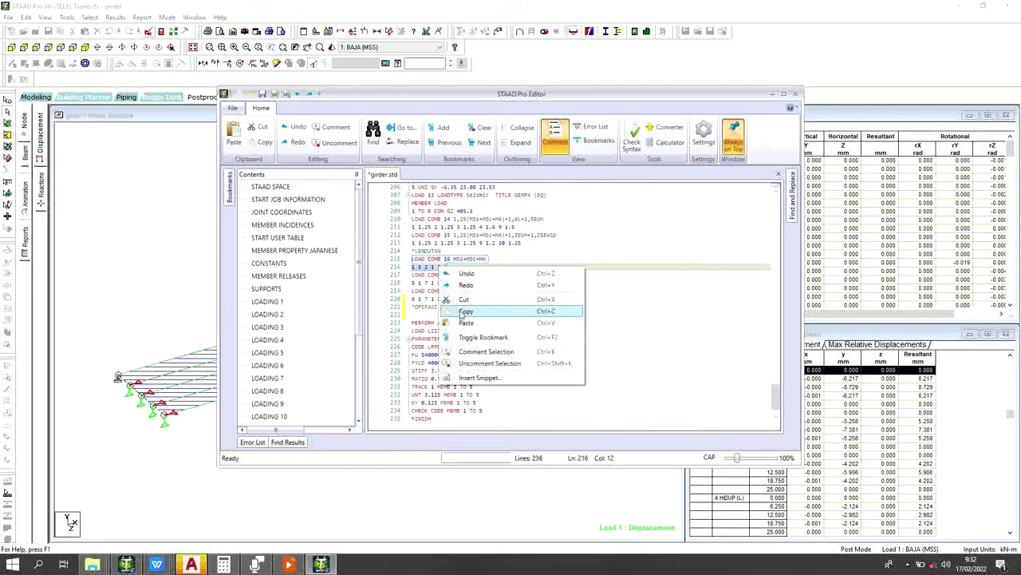
pyautogui.click(463, 311)
pyautogui.click(432, 314)
pyautogui.rightClick(432, 315)
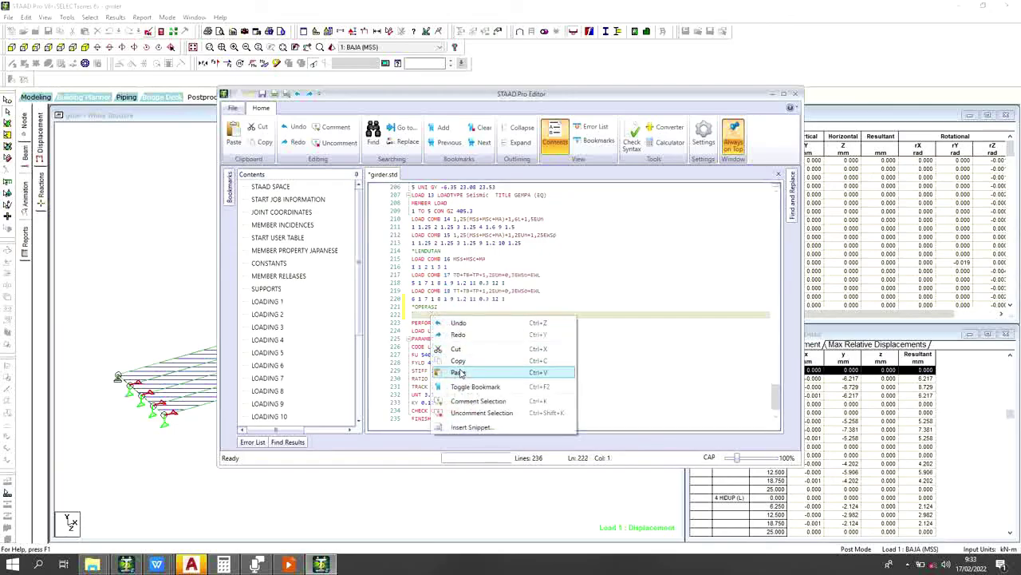
pyautogui.click(460, 372)
pyautogui.click(449, 315)
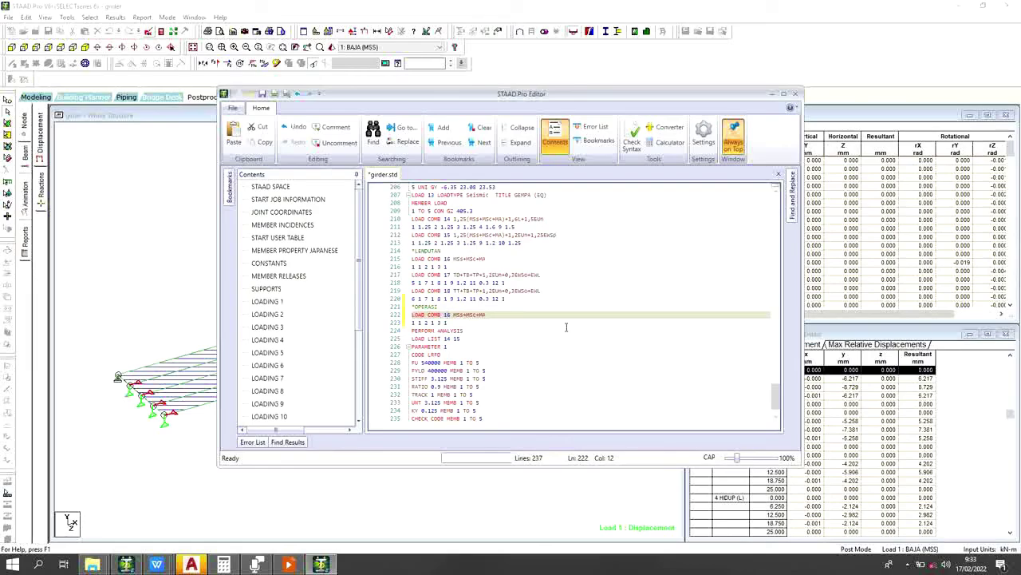
pyautogui.write('9')
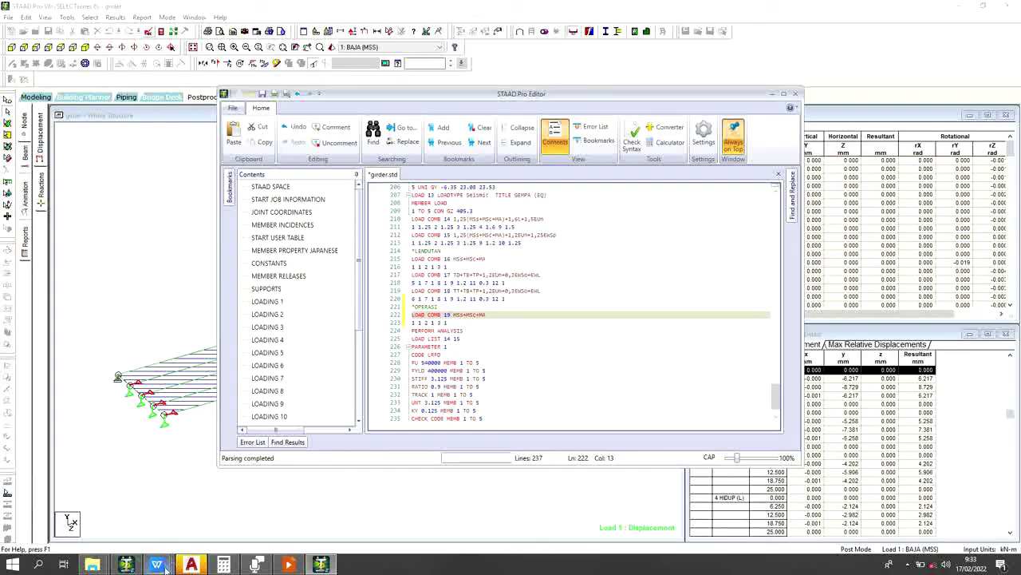
# Step: Switch to the SNI 1725-2016 PDF in WPS Office and examine the load combination factors in Tabel 1
pyautogui.moveTo(160, 568)
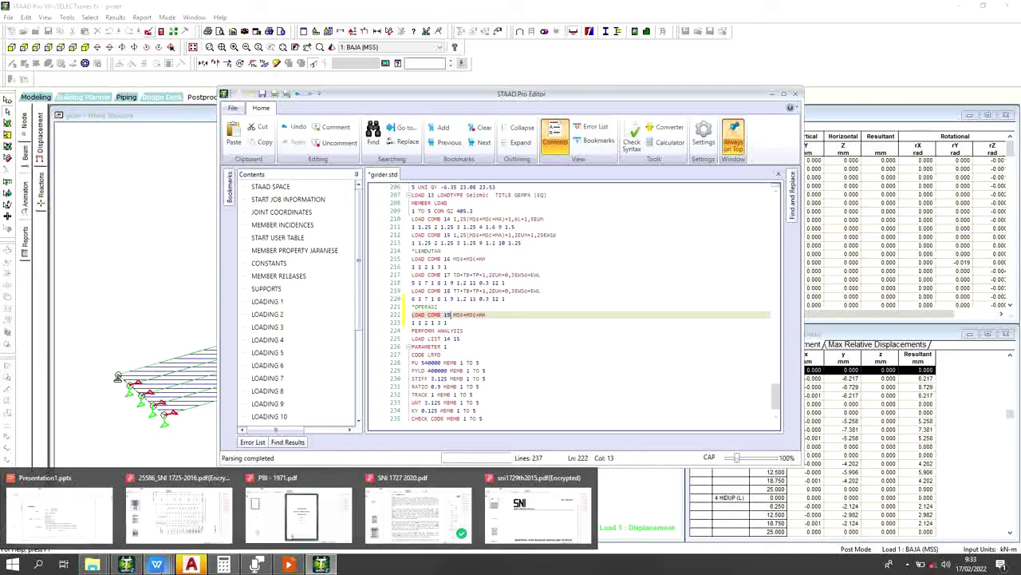
pyautogui.click(179, 511)
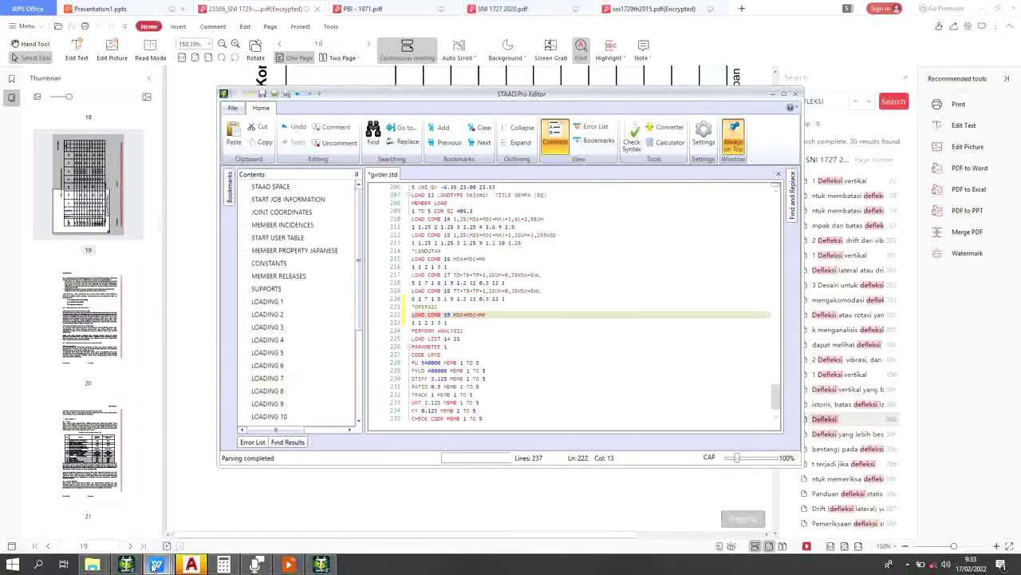
pyautogui.moveTo(156, 566)
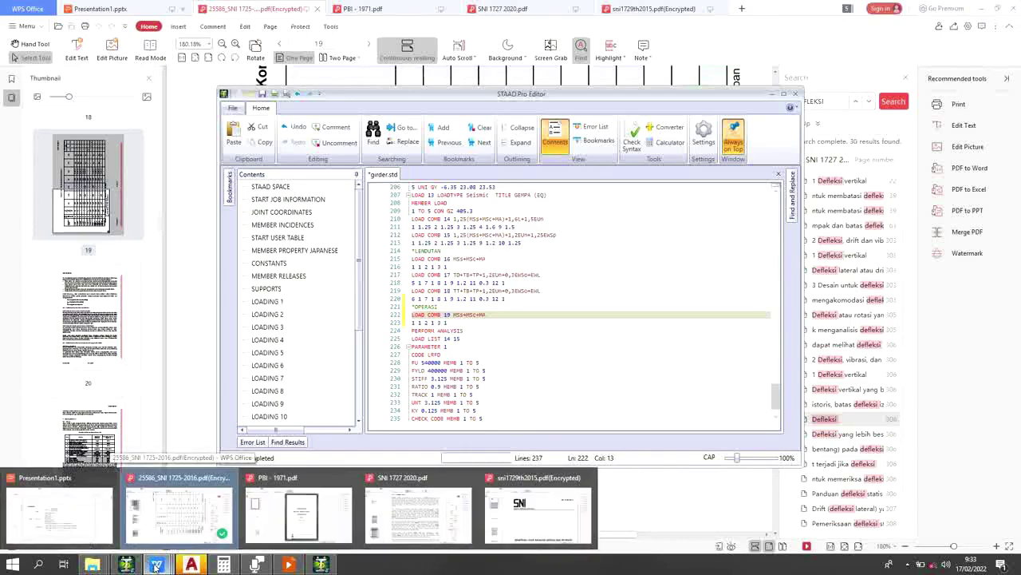
pyautogui.click(772, 94)
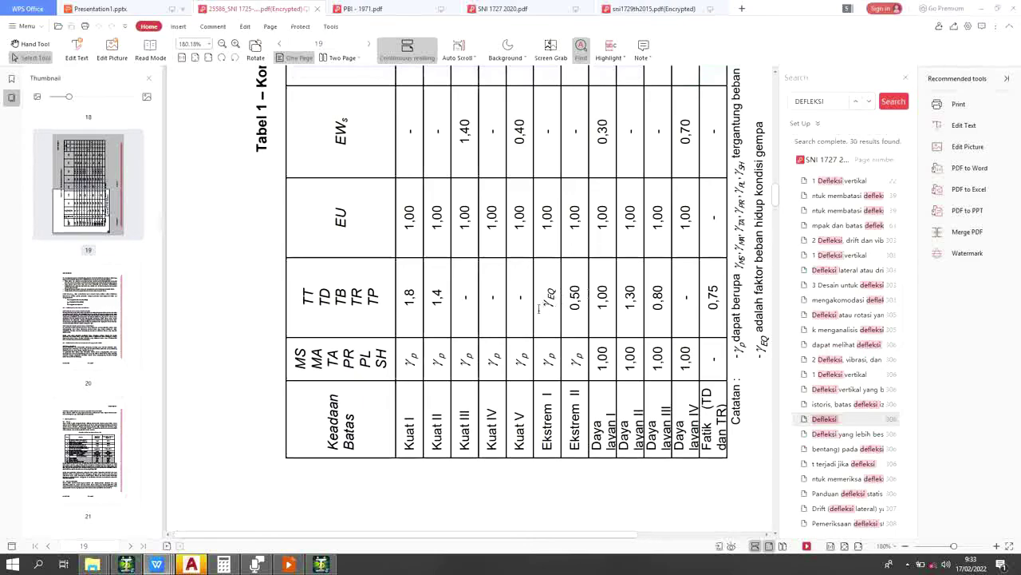
pyautogui.scroll(1, 539, 310)
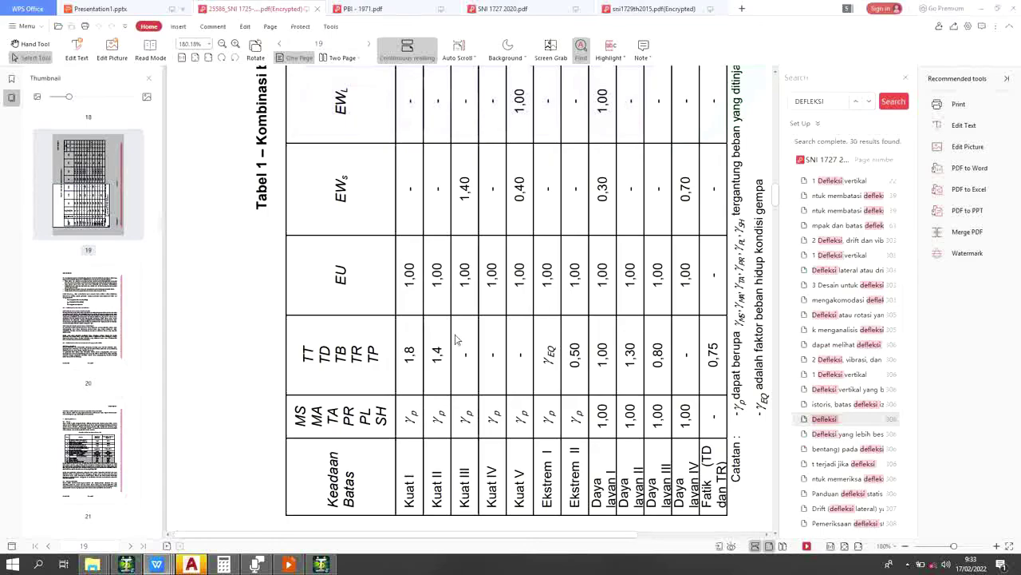
pyautogui.scroll(1, 455, 340)
pyautogui.scroll(-2, 456, 339)
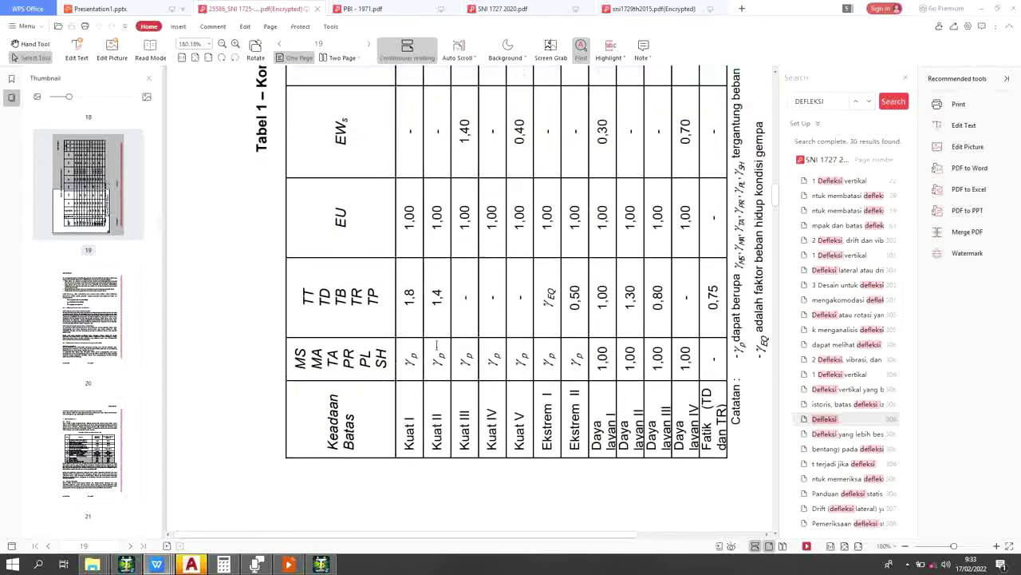
pyautogui.scroll(-1, 437, 345)
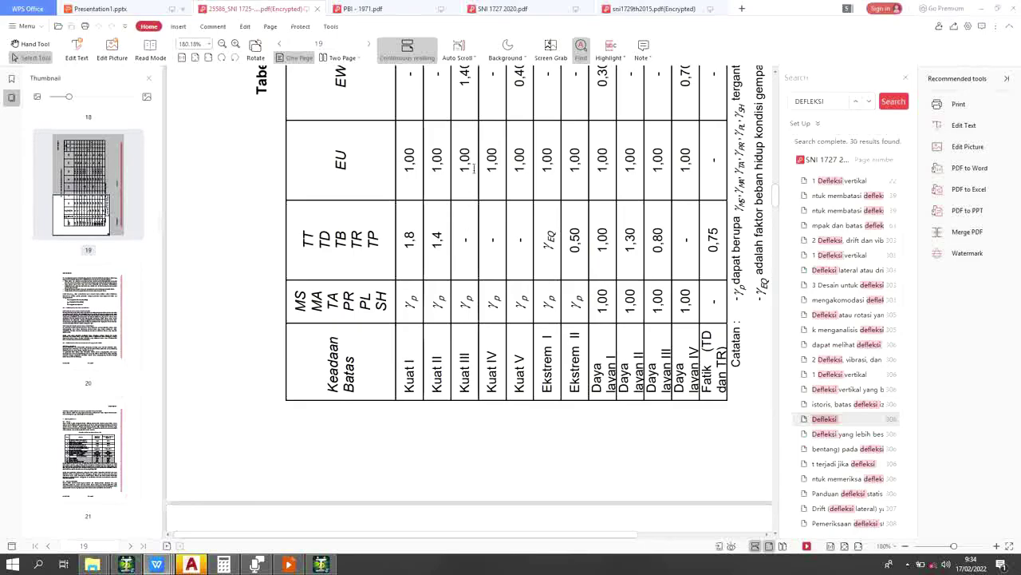
pyautogui.scroll(3, 490, 159)
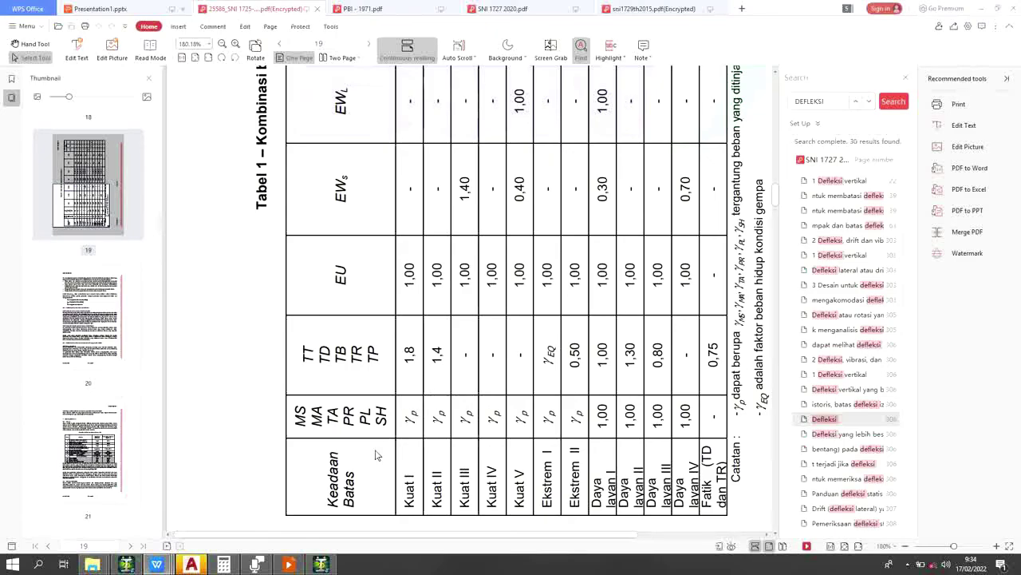
# Step: Switch to the STAAD.Pro Editor and change the title of load combination 19 to 1,1MSs+1,3MSc+2MA
pyautogui.click(324, 565)
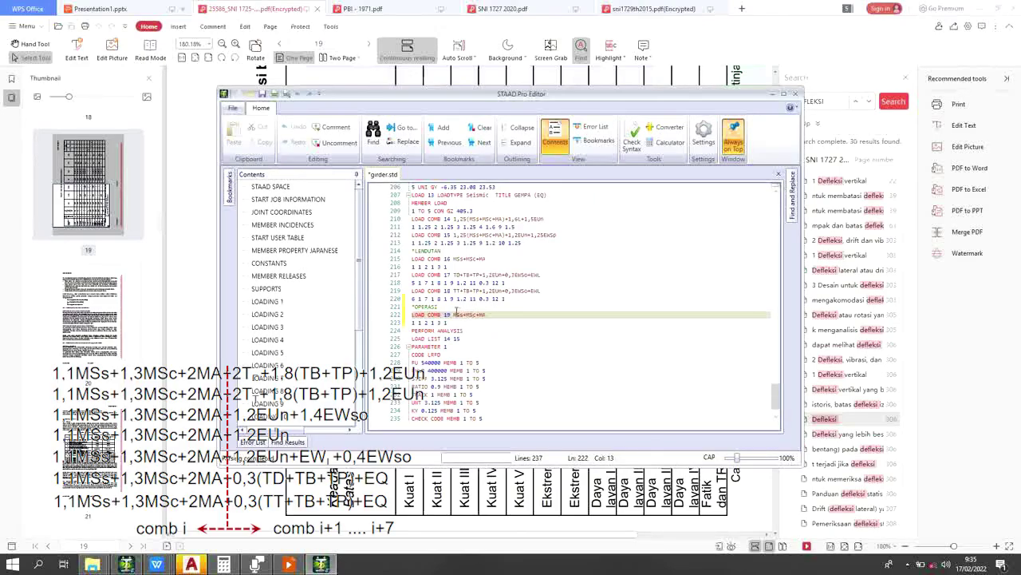
pyautogui.click(454, 315)
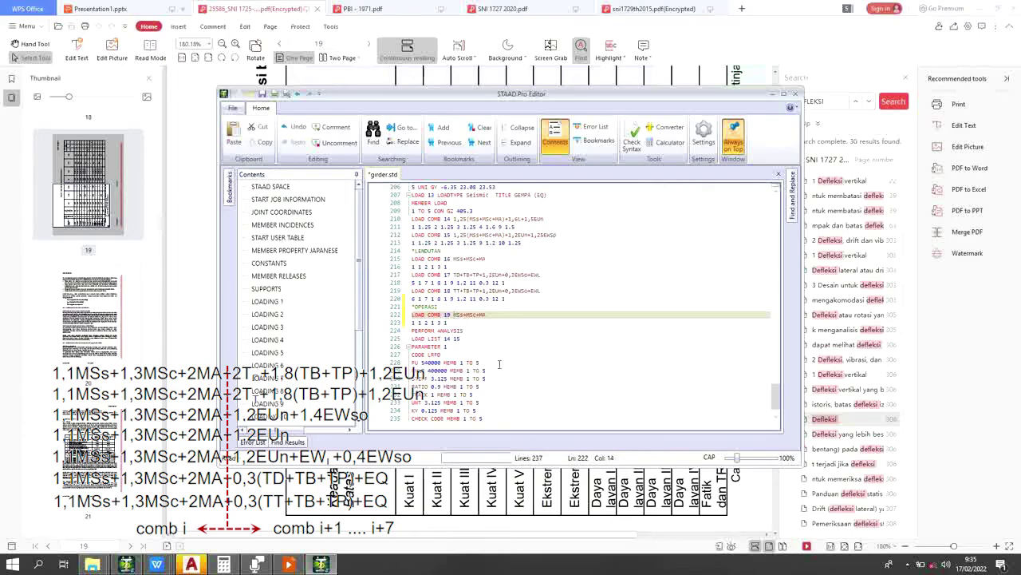
pyautogui.write('1')
pyautogui.write('.1')
pyautogui.press('BackSpace')
pyautogui.press('BackSpace')
pyautogui.write(',1')
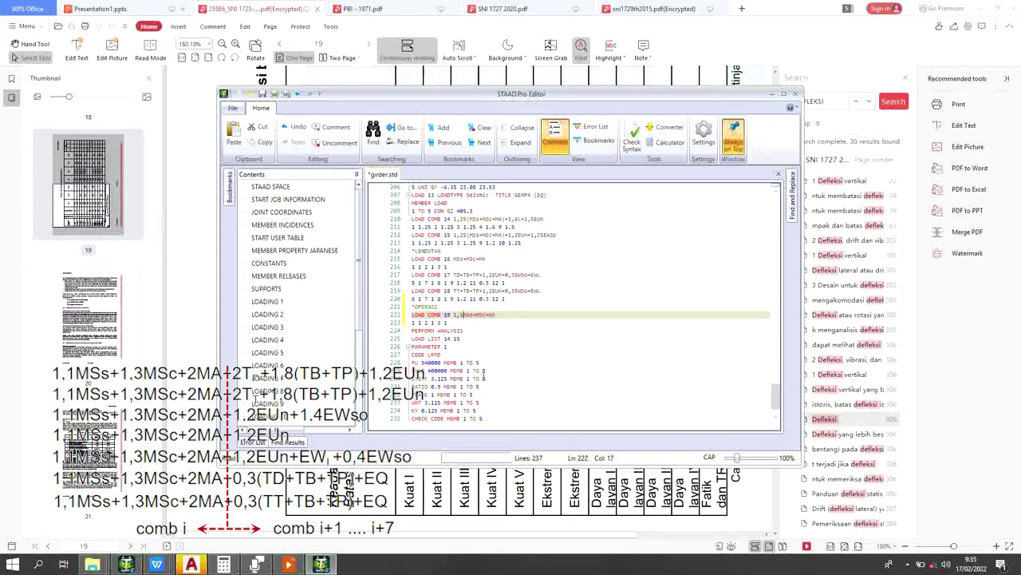
pyautogui.click(477, 315)
pyautogui.write('1,3')
pyautogui.click(497, 316)
pyautogui.press('Right')
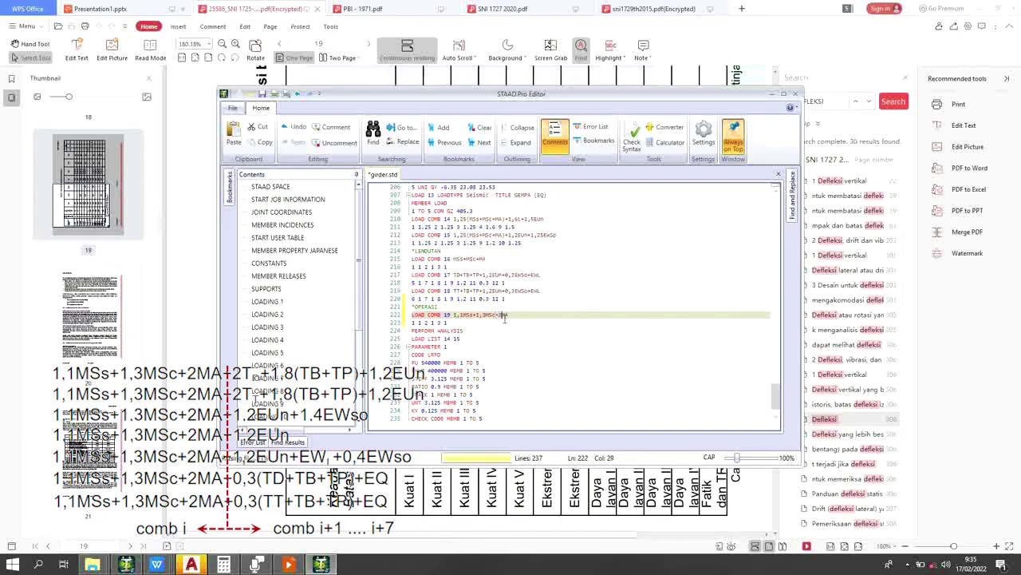
pyautogui.write('2')
# Step: Change the factor line of load combination 19 to 1 1.1 2 1.3 3 2
pyautogui.click(417, 322)
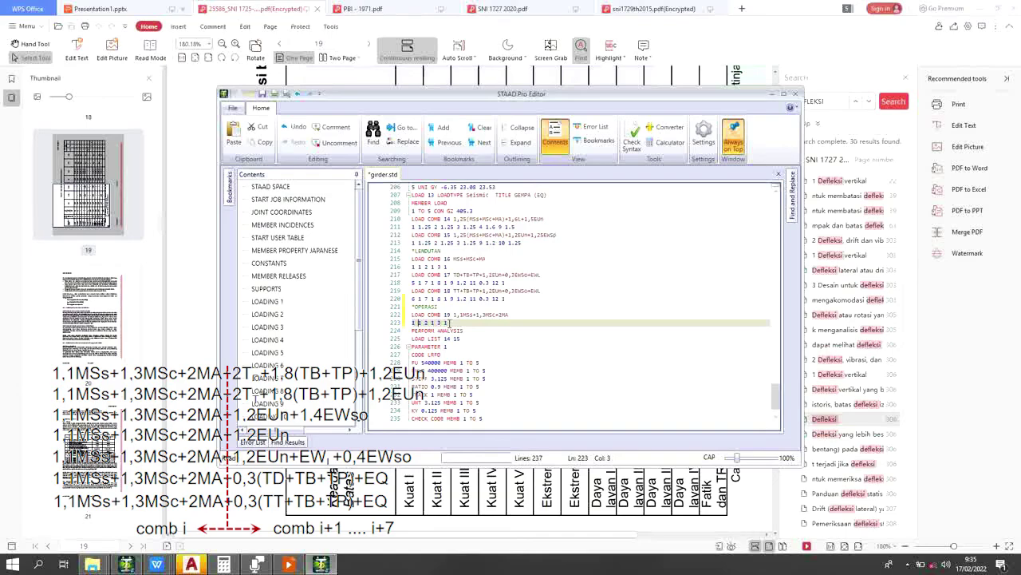
pyautogui.write('1.')
pyautogui.click(442, 323)
pyautogui.write('1.3')
pyautogui.click(474, 324)
pyautogui.press('BackSpace')
pyautogui.write('2')
# Step: Duplicate the two lines of load combination 18 below load combination 19 and renumber the copy as 20
pyautogui.press('Return')
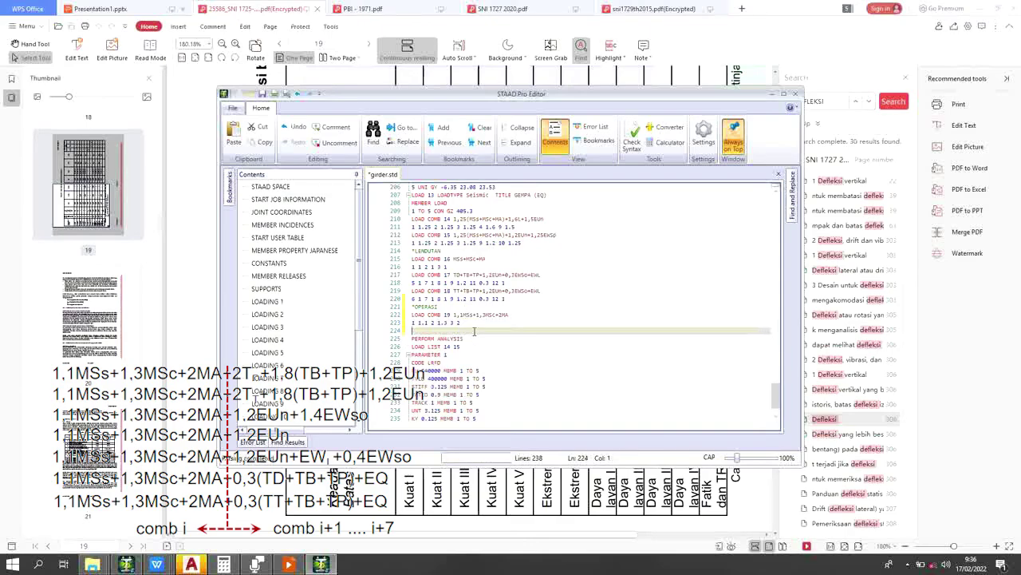
pyautogui.write('LO')
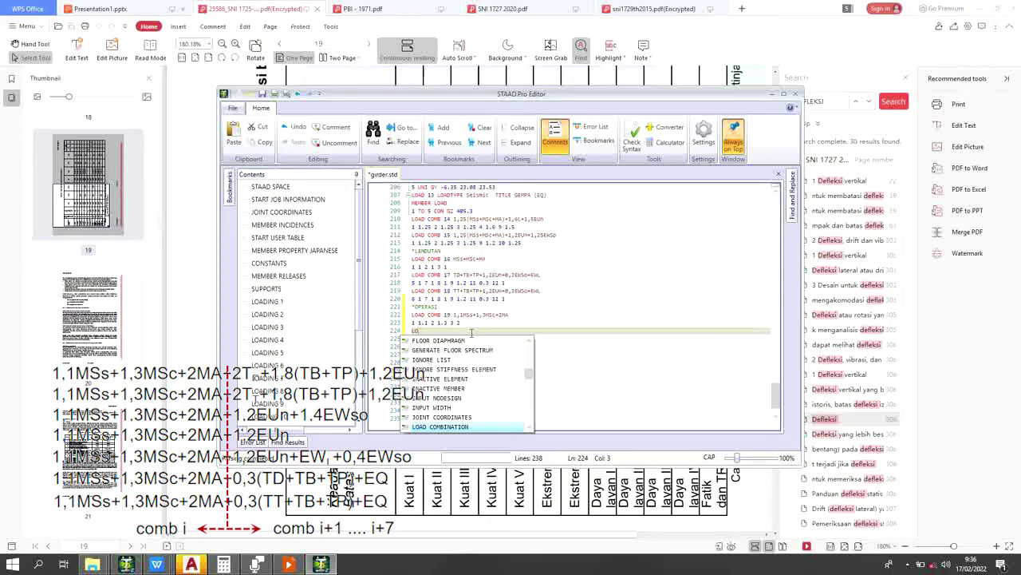
pyautogui.moveTo(412, 298); pyautogui.dragTo(520, 299)
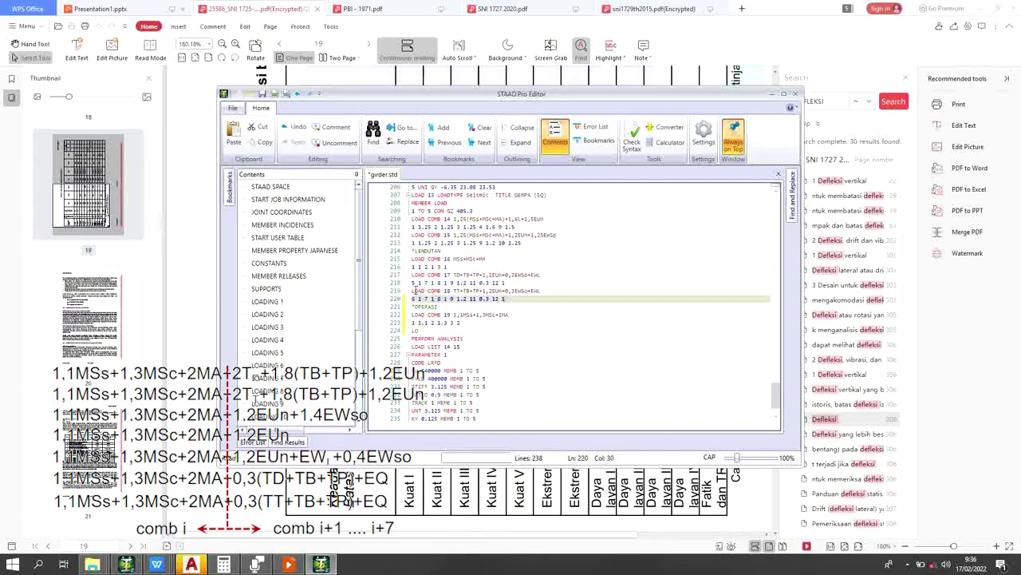
pyautogui.click(414, 290)
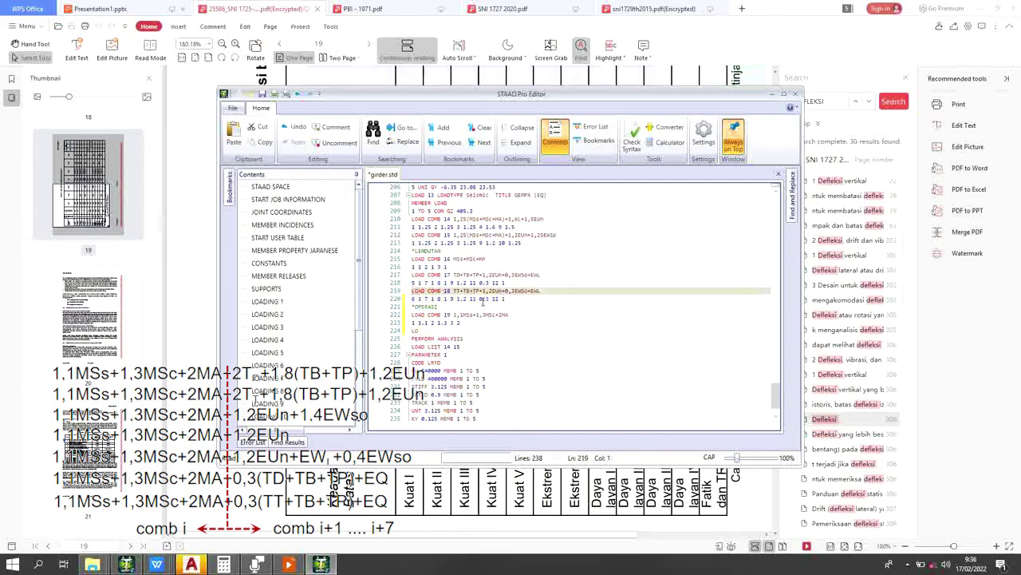
pyautogui.keyDown('shift'); pyautogui.click(510, 297); pyautogui.keyUp('shift')
pyautogui.hotkey('ctrl', 'c')
pyautogui.rightClick(470, 293)
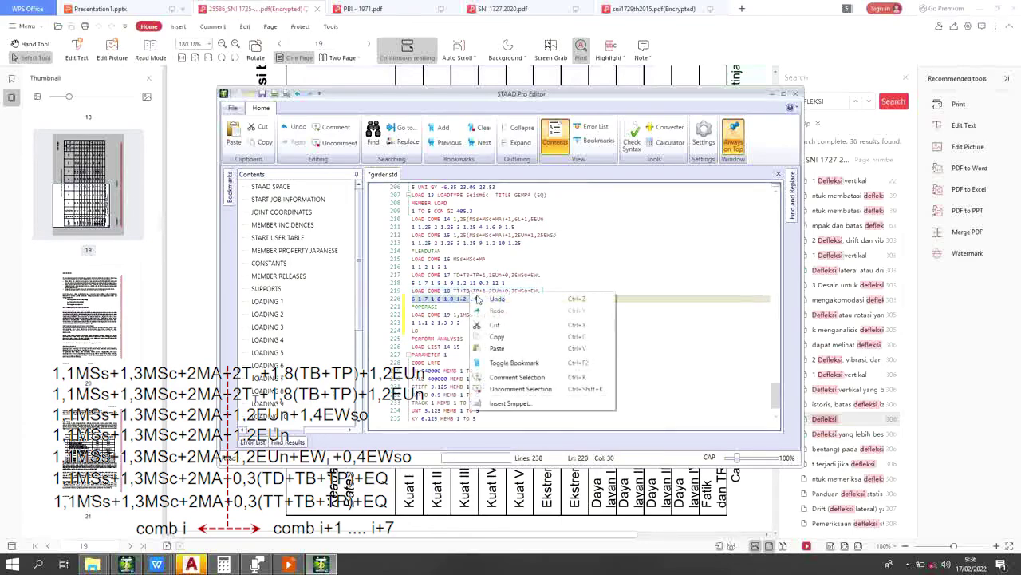
pyautogui.click(496, 336)
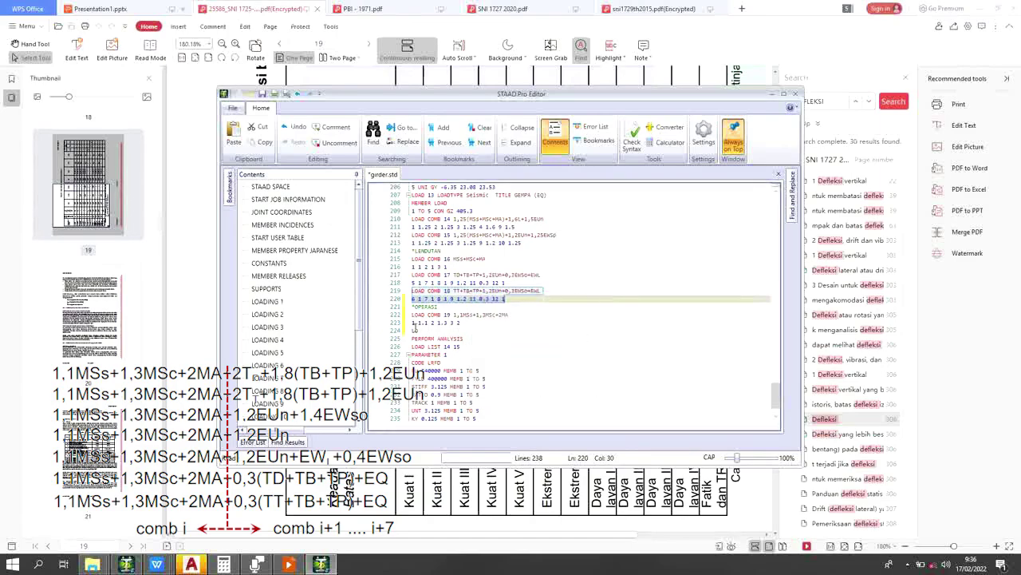
pyautogui.click(414, 330)
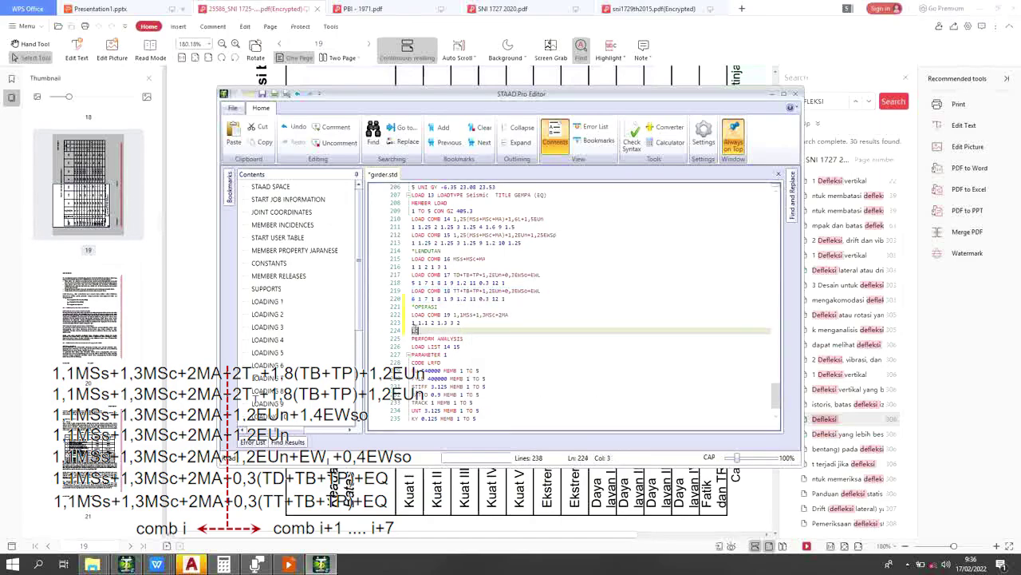
pyautogui.rightClick(414, 331)
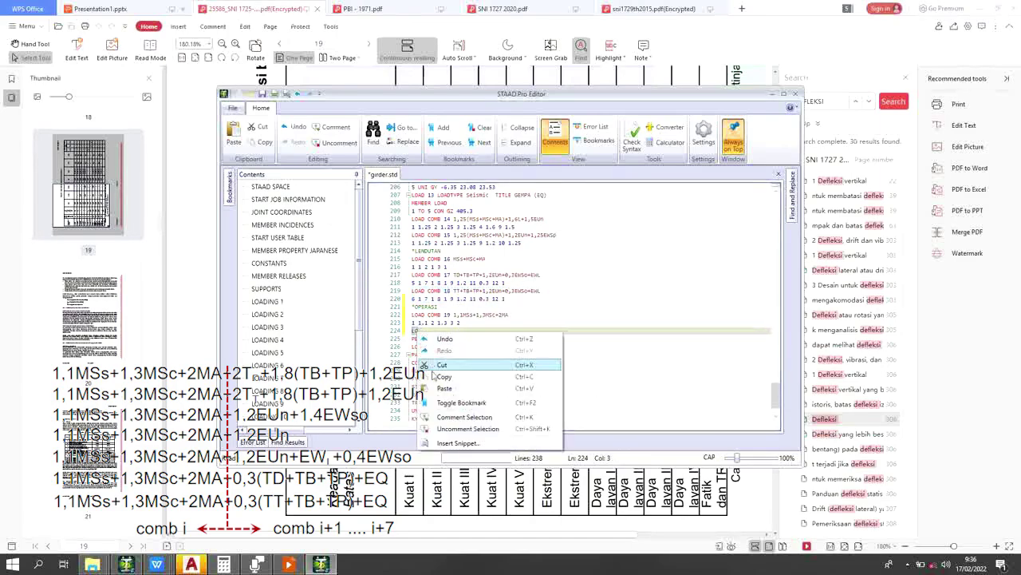
pyautogui.click(444, 387)
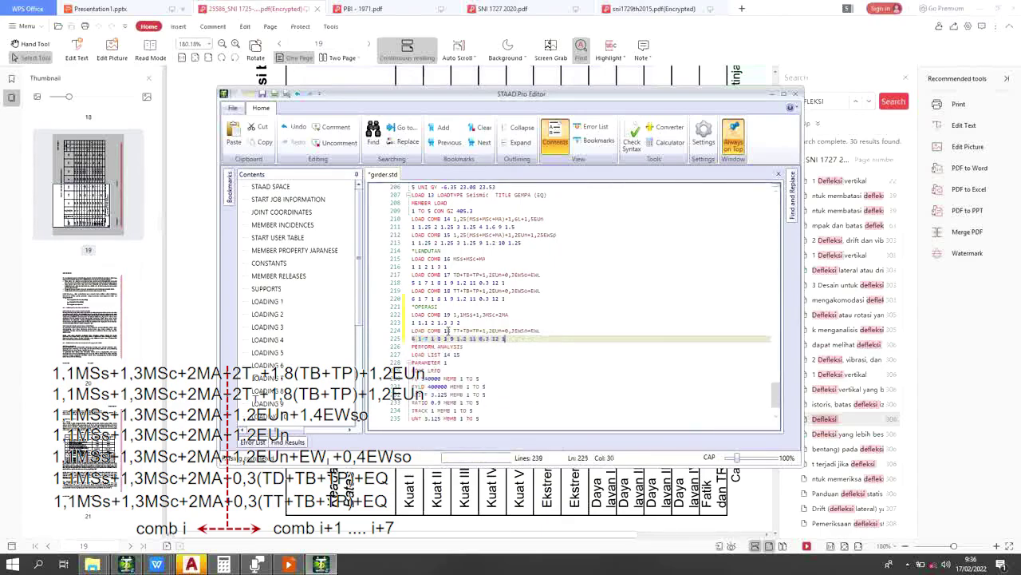
pyautogui.click(447, 330)
pyautogui.press('BackSpace')
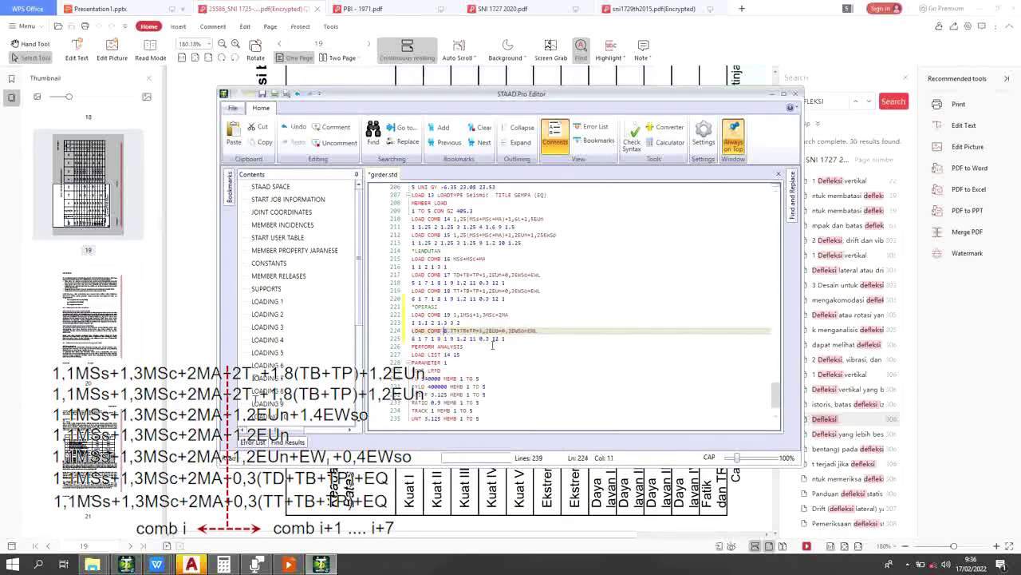
pyautogui.write('20')
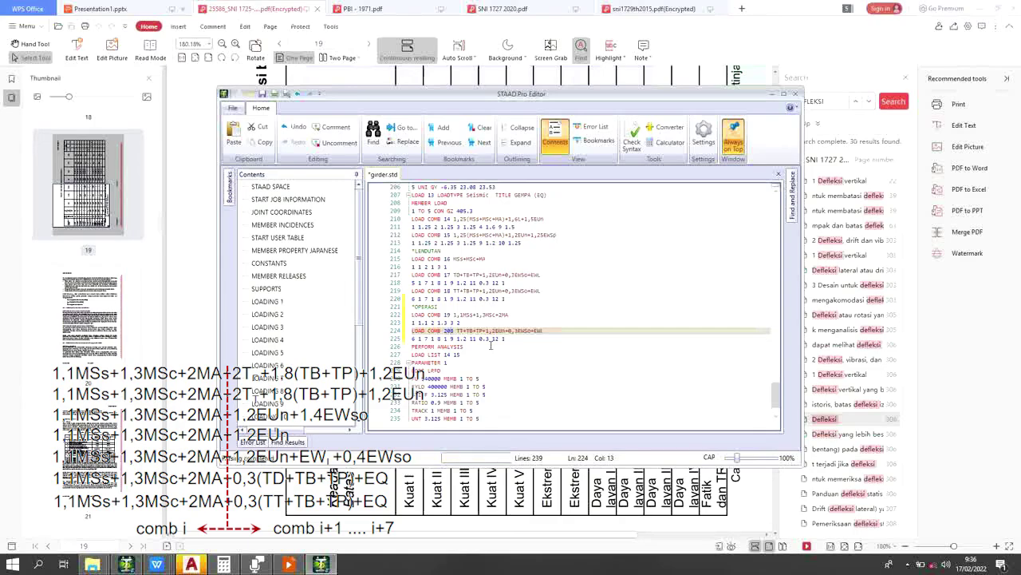
pyautogui.press('Delete')
# Step: Change the title of load combination 20 to 2TD+1,8(TB+TP)+1,2EUn, removing the wind load terms
pyautogui.click(455, 330)
pyautogui.write('2TD+')
pyautogui.click(467, 331)
pyautogui.write('1,8(')
pyautogui.click(506, 330)
pyautogui.write(')')
pyautogui.click(522, 331)
pyautogui.press('Delete')
pyautogui.press('Delete')
pyautogui.press('Delete')
pyautogui.press('Delete')
pyautogui.press('Delete')
pyautogui.press('Delete')
pyautogui.press('Delete')
pyautogui.press('Delete')
pyautogui.press('Delete')
# Step: In load combination 20's factor line, replace load case 6 with case 5 at factor 2 and set cases 7 and 8 to 1.8
pyautogui.click(415, 339)
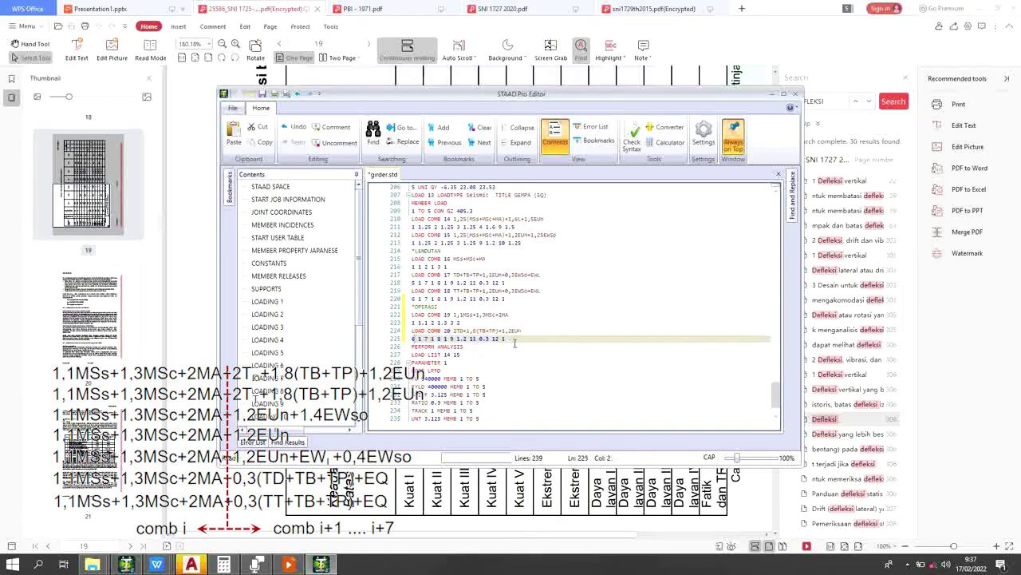
pyautogui.press('BackSpace')
pyautogui.write('5')
pyautogui.press('Right')
pyautogui.press('Right')
pyautogui.press('BackSpace')
pyautogui.write('2')
pyautogui.click(435, 339)
pyautogui.write('.8')
pyautogui.click(455, 340)
pyautogui.write('.8')
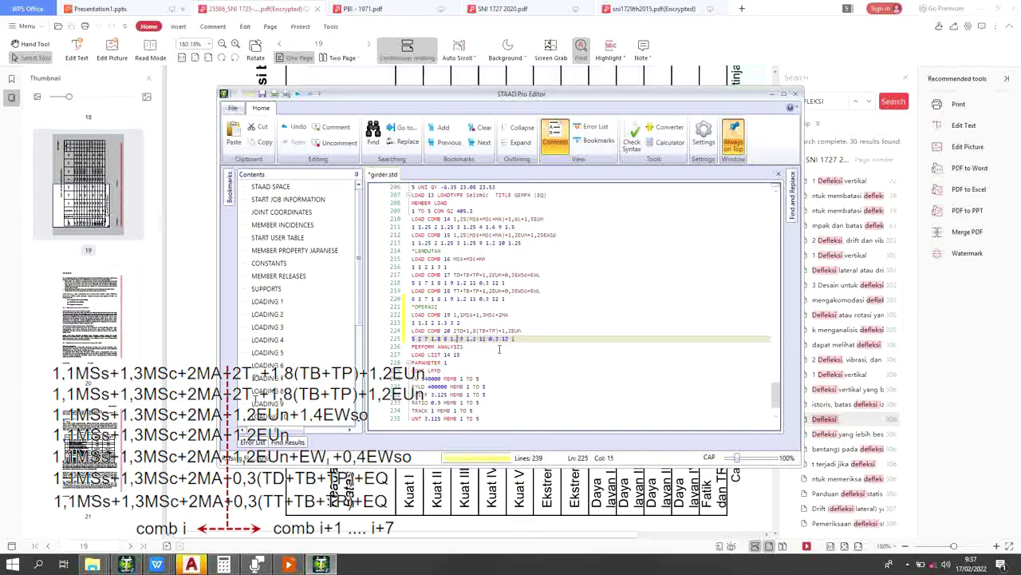
# Step: Remove the load case 11 and 12 entries from the end of load combination 20's factor line
pyautogui.click(483, 338)
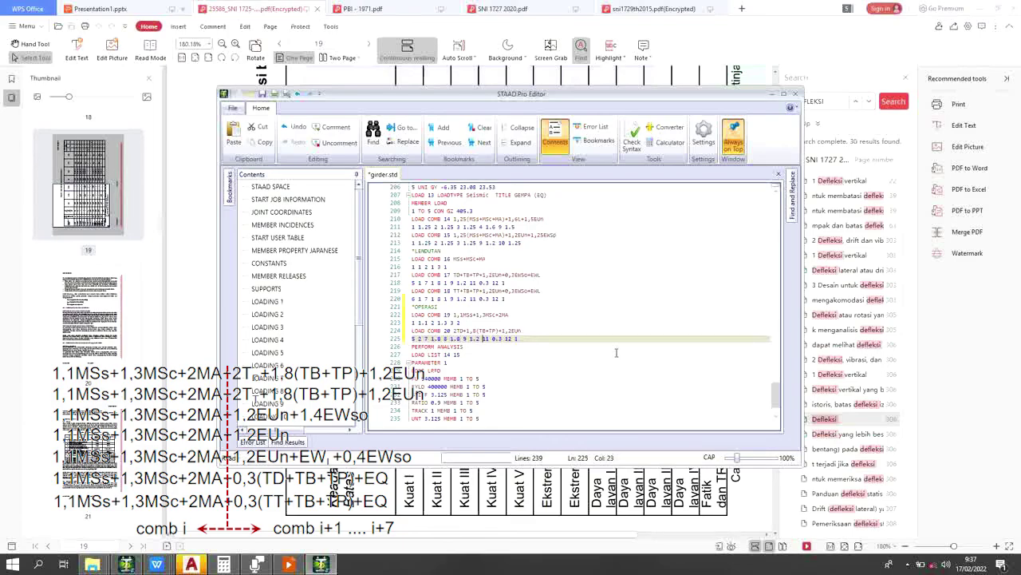
pyautogui.press('Delete')
pyautogui.press('Delete')
pyautogui.press('Delete')
pyautogui.press('Delete')
pyautogui.press('Delete')
pyautogui.press('Delete')
pyautogui.press('Delete')
pyautogui.press('Delete')
pyautogui.press('Delete')
pyautogui.press('Delete')
# Step: Duplicate the two lines of load combination 20 directly below it and renumber the copy as 21
pyautogui.click(414, 331)
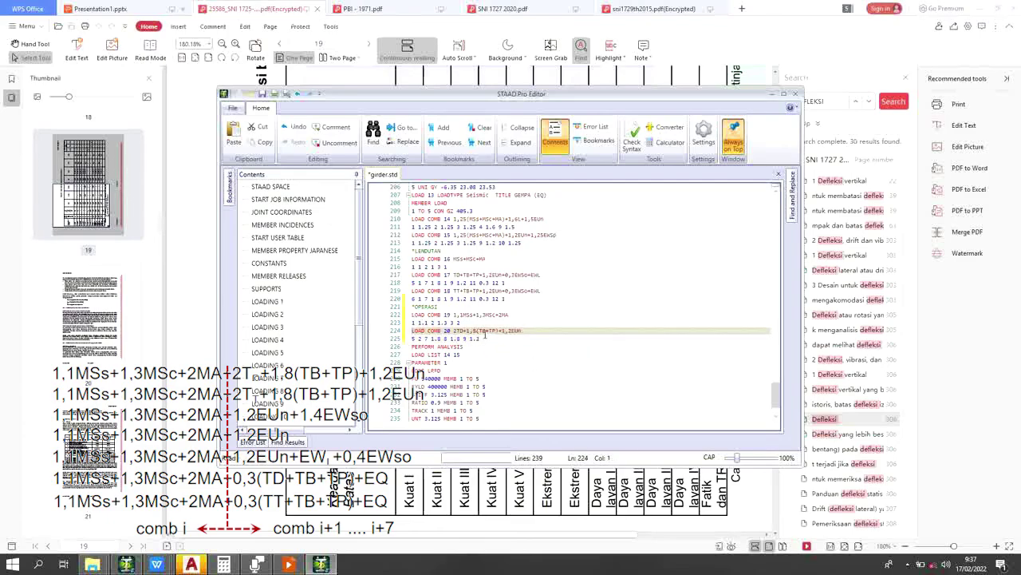
pyautogui.click(486, 336)
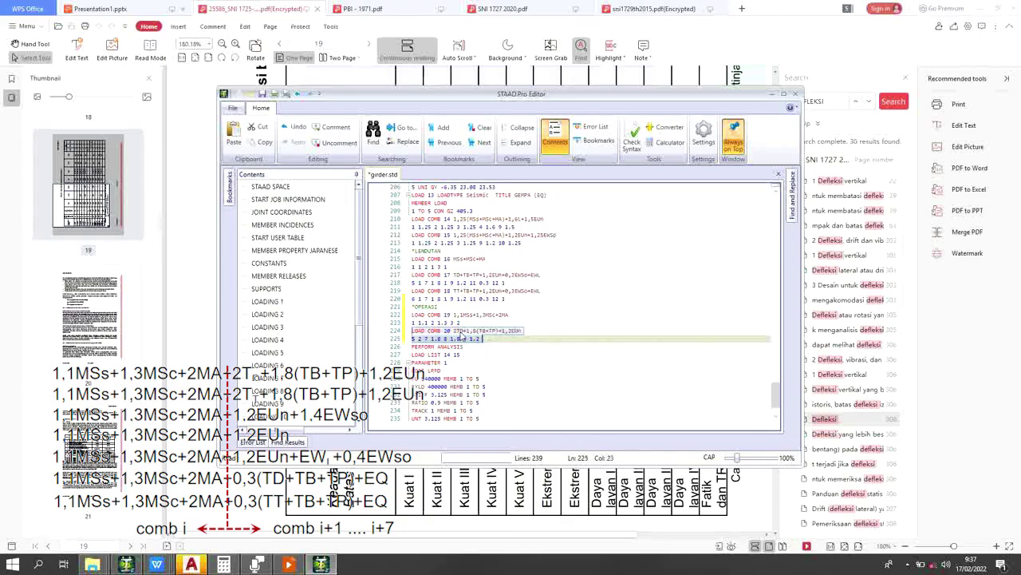
pyautogui.rightClick(463, 338)
pyautogui.click(487, 377)
pyautogui.click(498, 340)
pyautogui.press('Return')
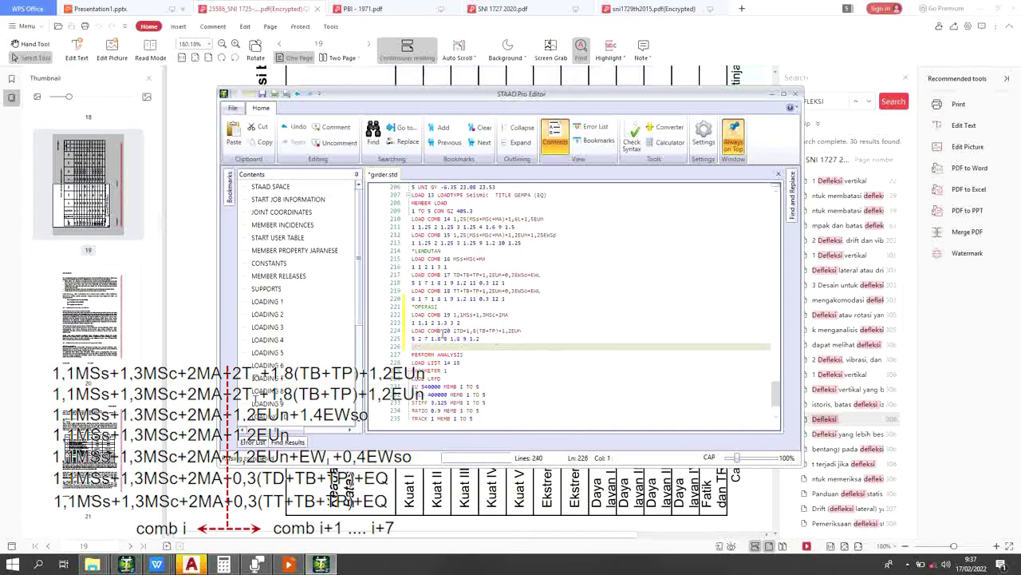
pyautogui.rightClick(441, 350)
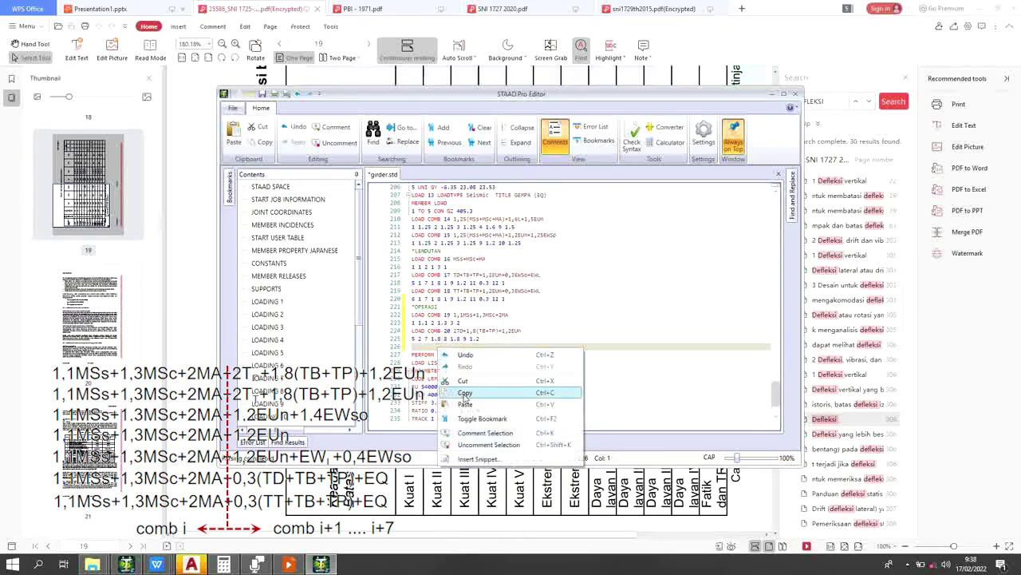
pyautogui.click(465, 404)
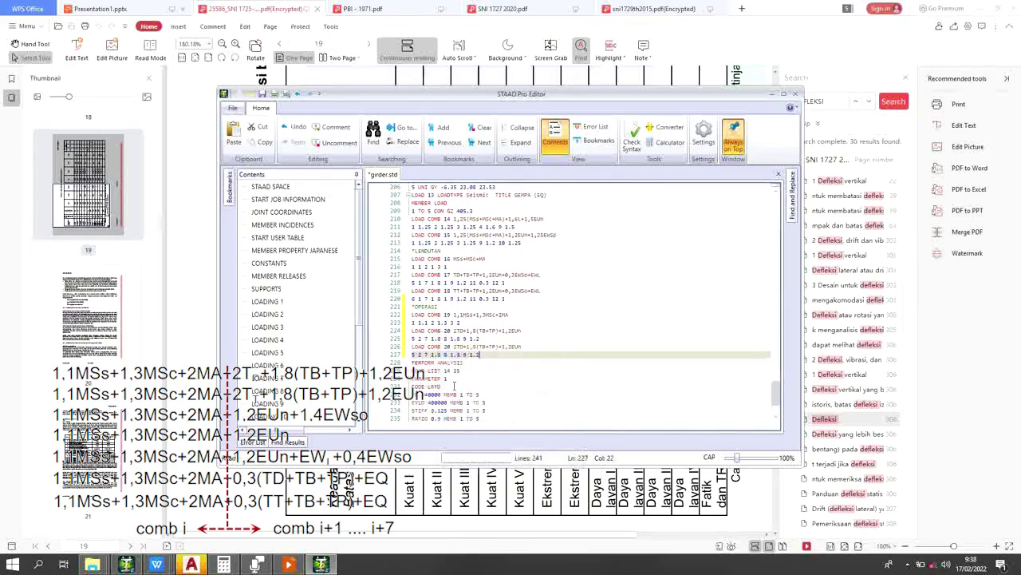
pyautogui.click(449, 346)
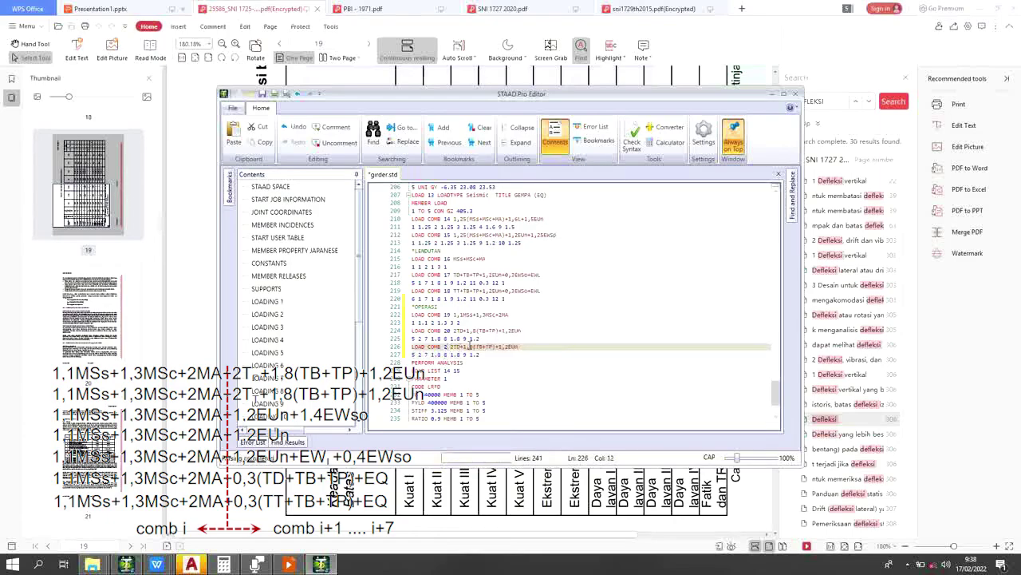
pyautogui.write('1')
# Step: In load combination 21, change the title's first term to 2TT and the first load case in the factor line to 6
pyautogui.doubleClick(460, 346)
pyautogui.write('2TT')
pyautogui.click(416, 354)
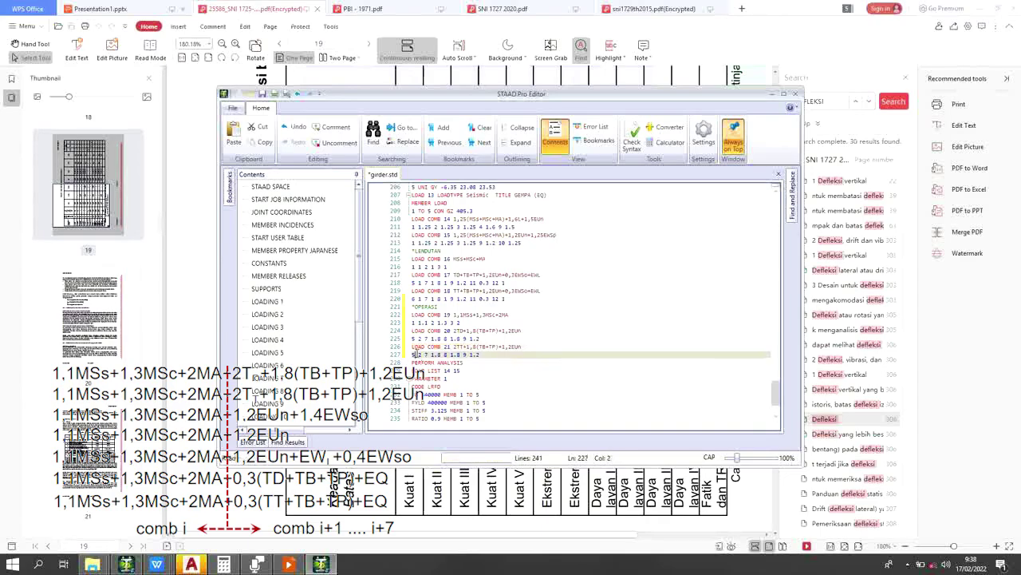
pyautogui.press('BackSpace')
pyautogui.write('6')
# Step: Paste the copied lines of load combination 20 below load combination 21 and renumber them as 22
pyautogui.click(498, 356)
pyautogui.press('Return')
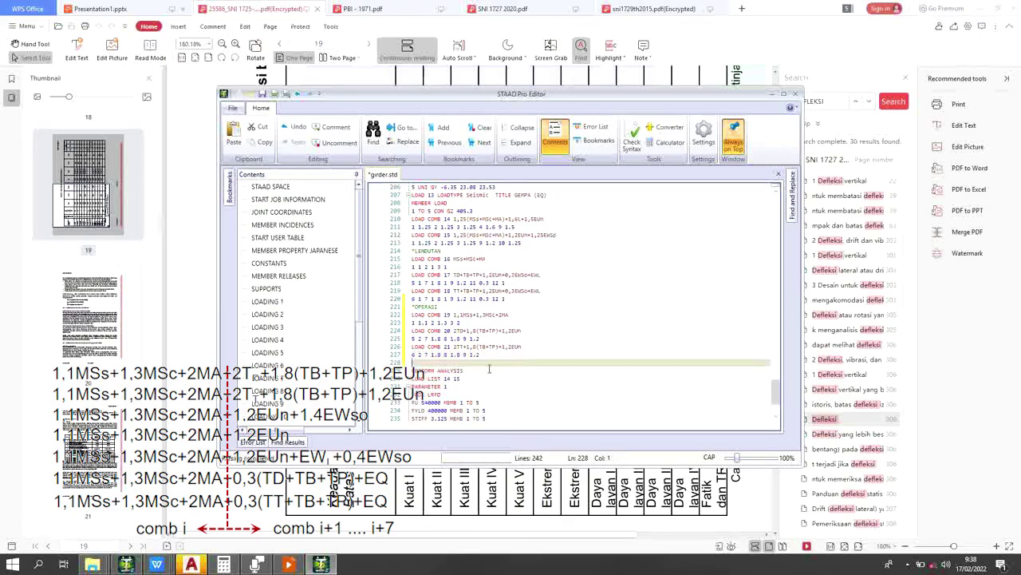
pyautogui.rightClick(494, 363)
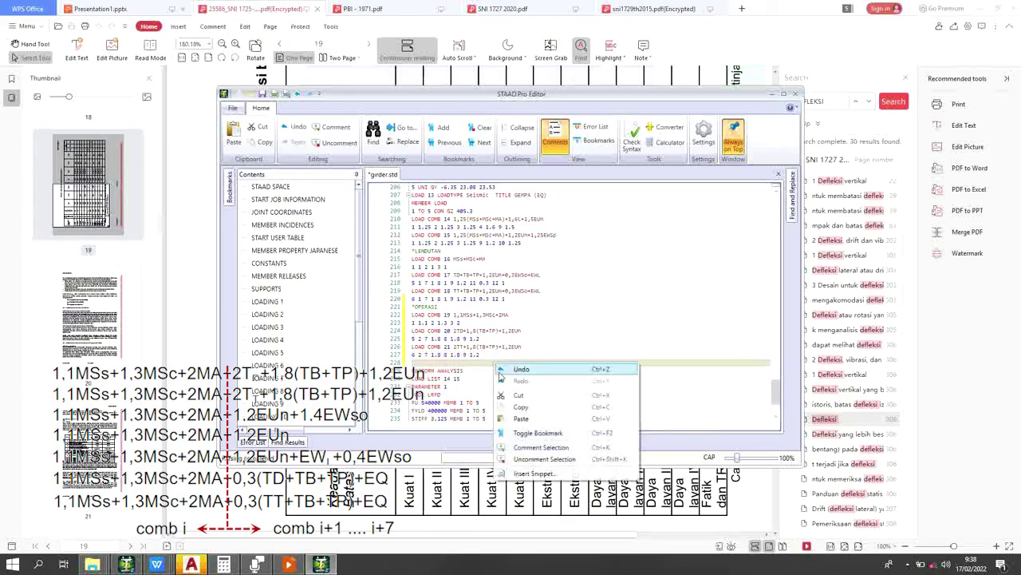
pyautogui.click(520, 418)
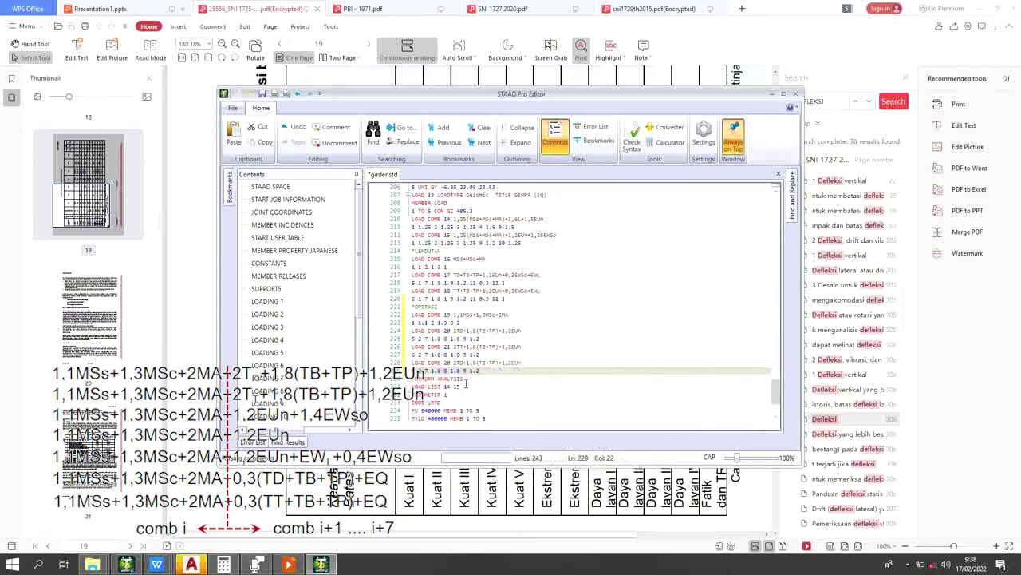
pyautogui.click(447, 363)
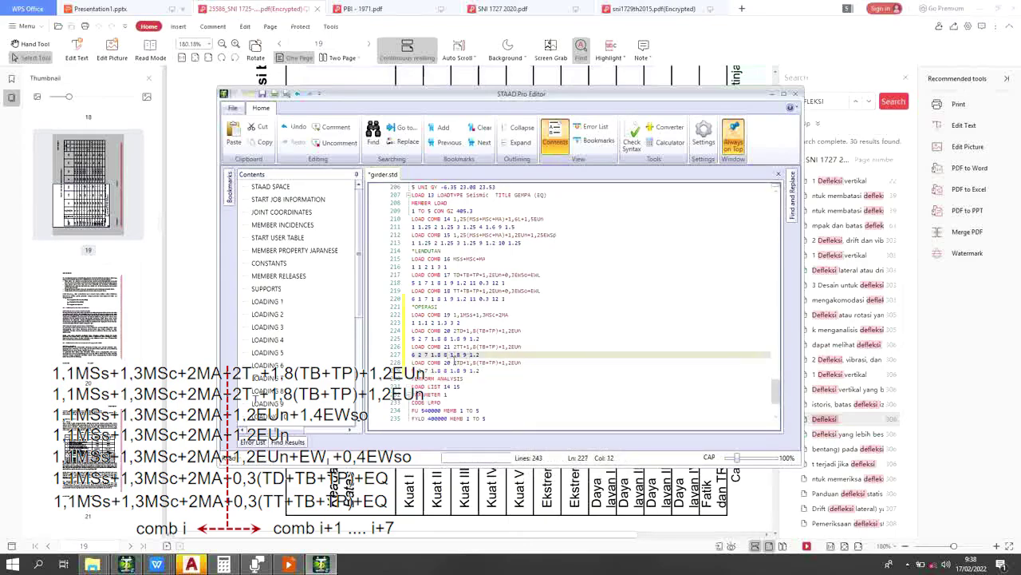
pyautogui.press('Delete')
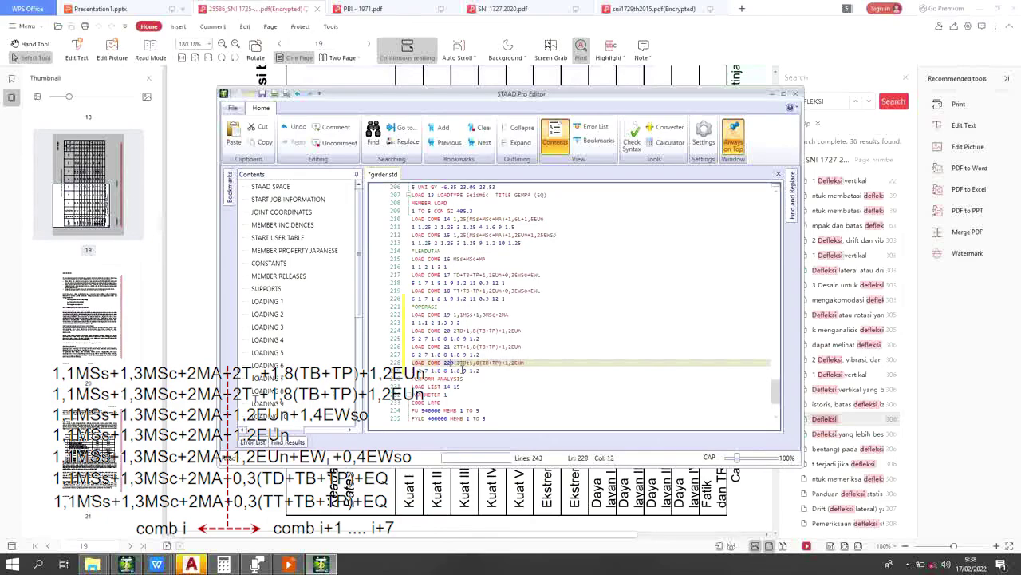
pyautogui.write('2')
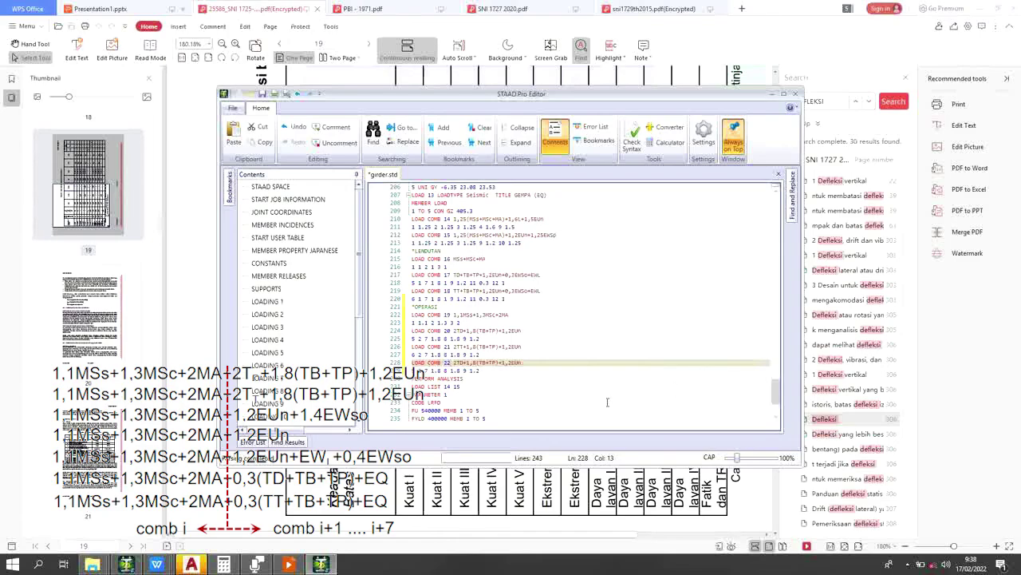
# Step: Remove the 2TD+1,8(TB+TP)+ terms from the title of load combination 22, leaving the 1,2EUn term
pyautogui.click(537, 364)
pyautogui.click(503, 362)
pyautogui.press('BackSpace')
pyautogui.press('BackSpace')
pyautogui.press('BackSpace')
pyautogui.press('BackSpace')
pyautogui.press('BackSpace')
pyautogui.press('BackSpace')
pyautogui.press('BackSpace')
pyautogui.press('BackSpace')
pyautogui.press('BackSpace')
pyautogui.press('BackSpace')
pyautogui.press('BackSpace')
pyautogui.press('BackSpace')
pyautogui.press('BackSpace')
pyautogui.press('BackSpace')
pyautogui.press('BackSpace')
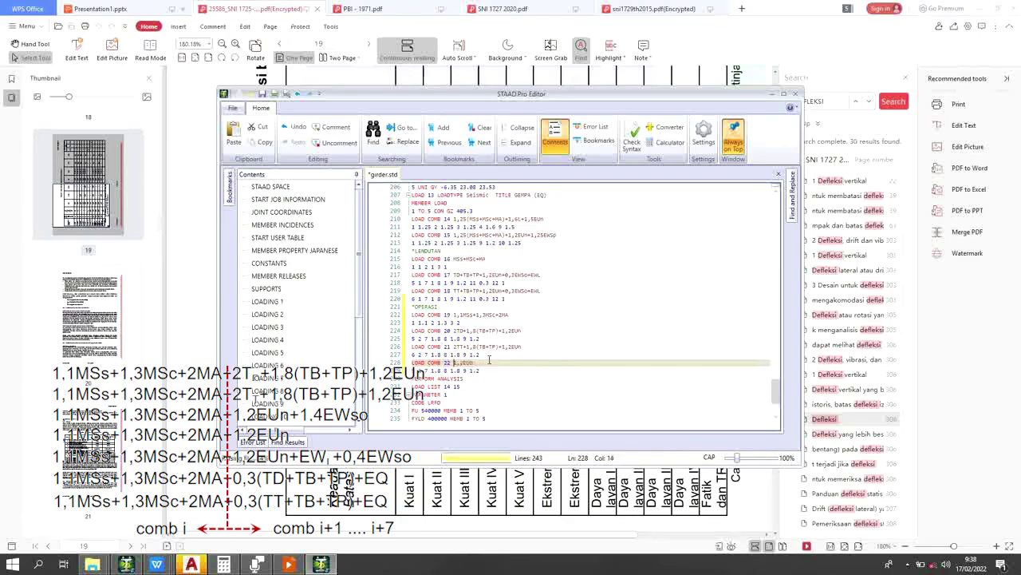
# Step: Complete the title of load combination 22 as 1,2EUn+1,4EWSO and place the cursor in its factor line
pyautogui.click(484, 363)
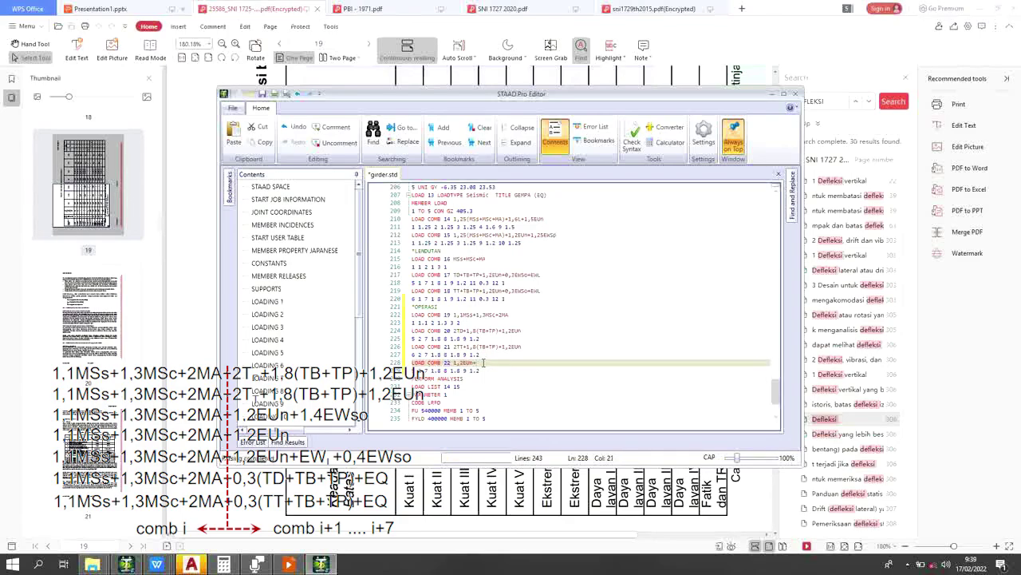
pyautogui.write('+')
pyautogui.write('EW')
pyautogui.write('+0')
pyautogui.press('BackSpace')
pyautogui.press('BackSpace')
pyautogui.press('BackSpace')
pyautogui.write('1,4')
pyautogui.click(464, 371)
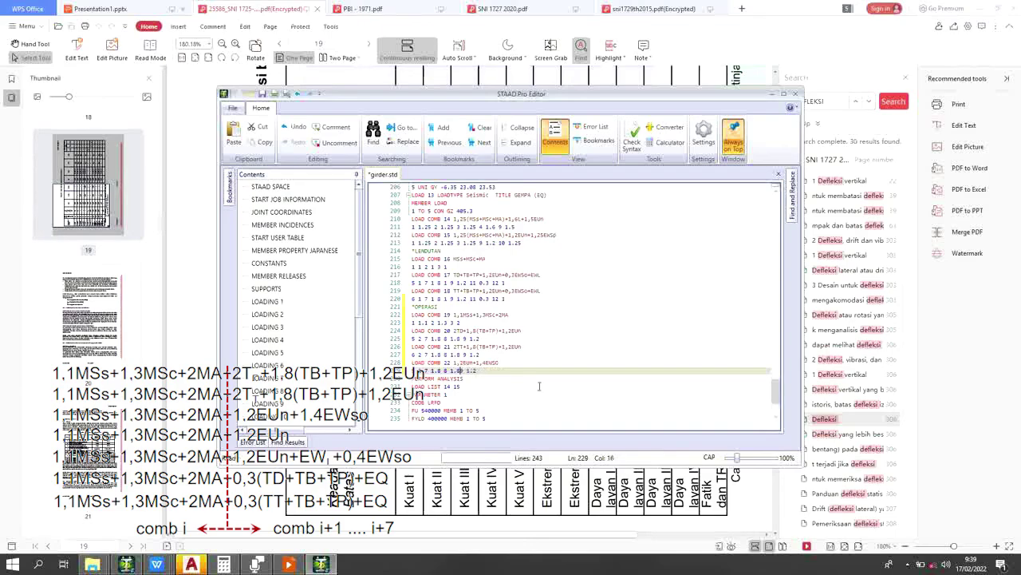
# Step: Remove load cases 5, 7 and 8 with their factors from the factor line of load combination 22, keeping 9 1.2
pyautogui.press('BackSpace')
pyautogui.press('BackSpace')
pyautogui.press('BackSpace')
pyautogui.press('BackSpace')
pyautogui.press('BackSpace')
pyautogui.press('BackSpace')
pyautogui.press('BackSpace')
pyautogui.press('BackSpace')
pyautogui.press('BackSpace')
pyautogui.press('BackSpace')
pyautogui.press('BackSpace')
pyautogui.press('BackSpace')
pyautogui.press('BackSpace')
# Step: Look up the load case number of EWSO and append 11 1.4 to the factor line of load combination 22
pyautogui.scroll(6, 561, 295)
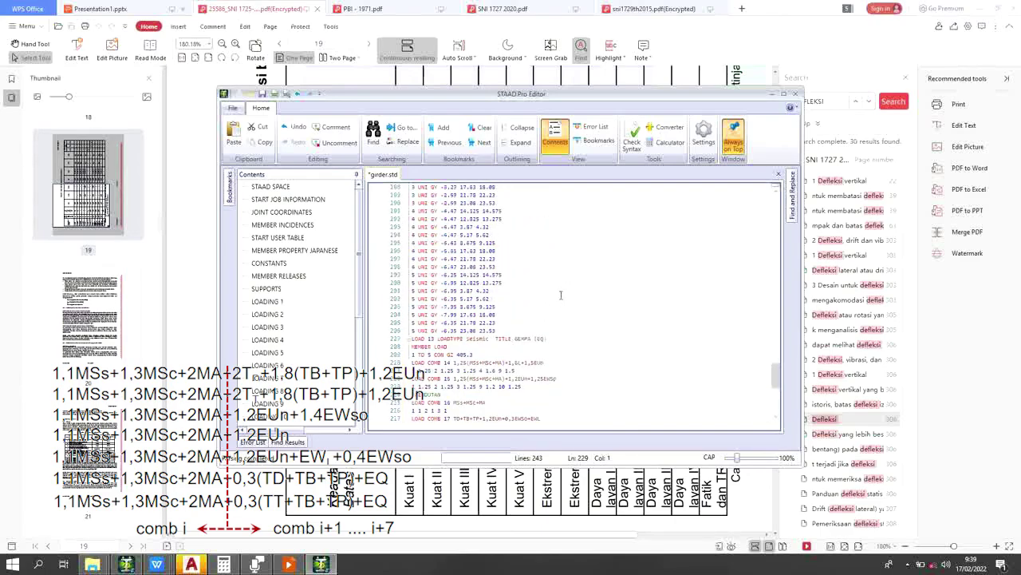
pyautogui.scroll(16, 561, 295)
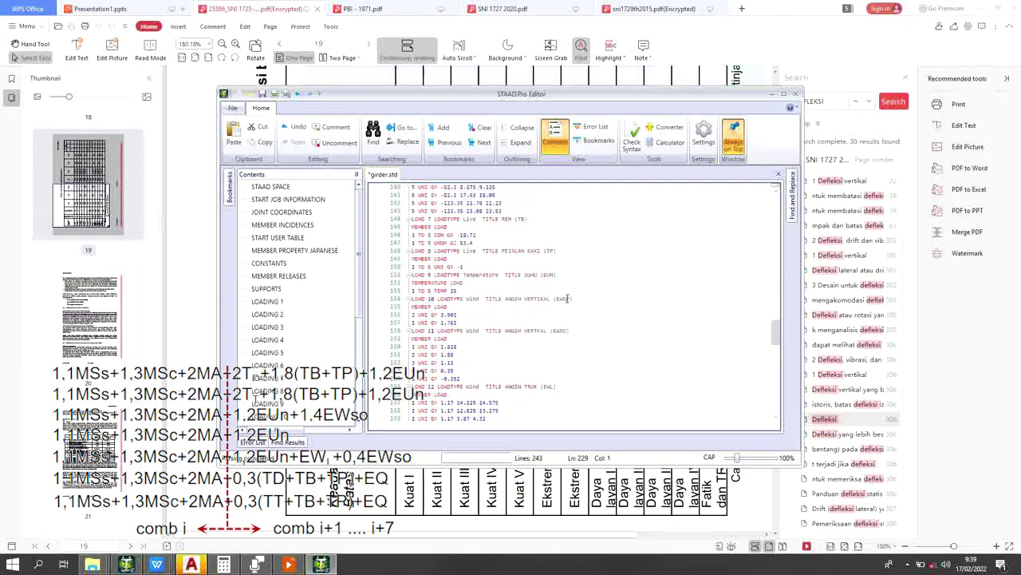
pyautogui.scroll(-13, 534, 329)
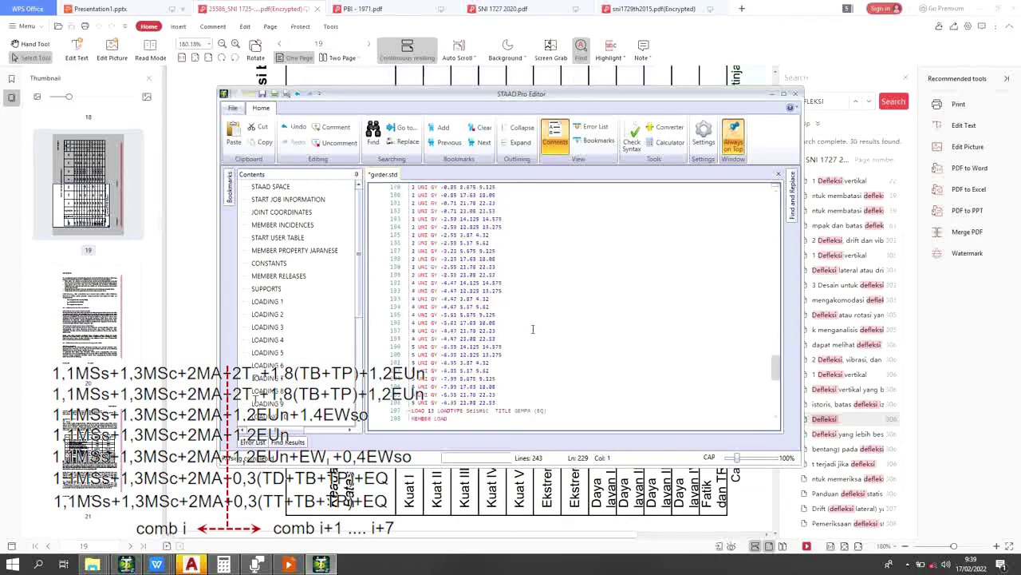
pyautogui.scroll(-10, 533, 328)
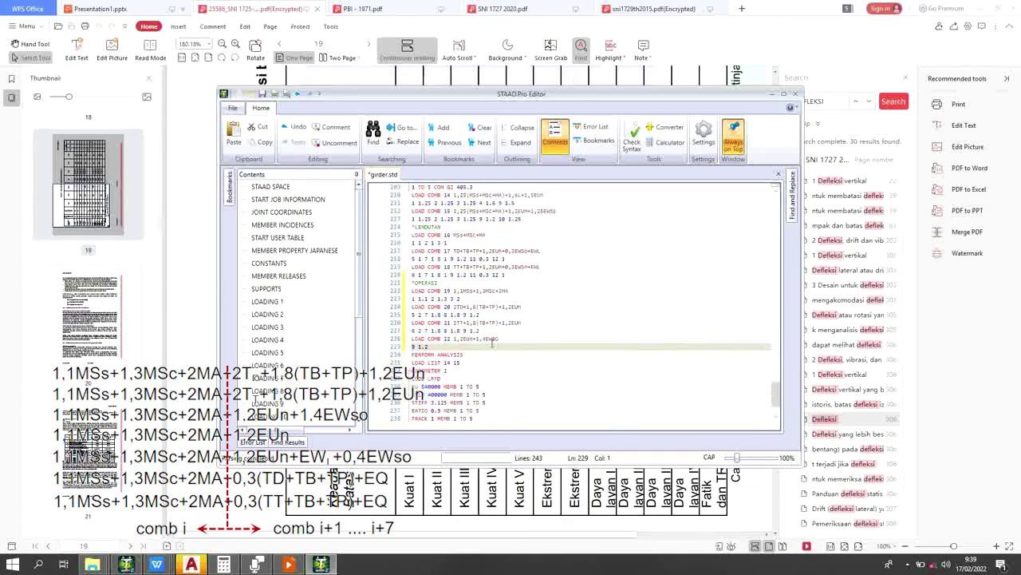
pyautogui.click(460, 347)
pyautogui.write('11 1.4')
# Step: Copy the title and factor lines of load combination 22
pyautogui.click(413, 338)
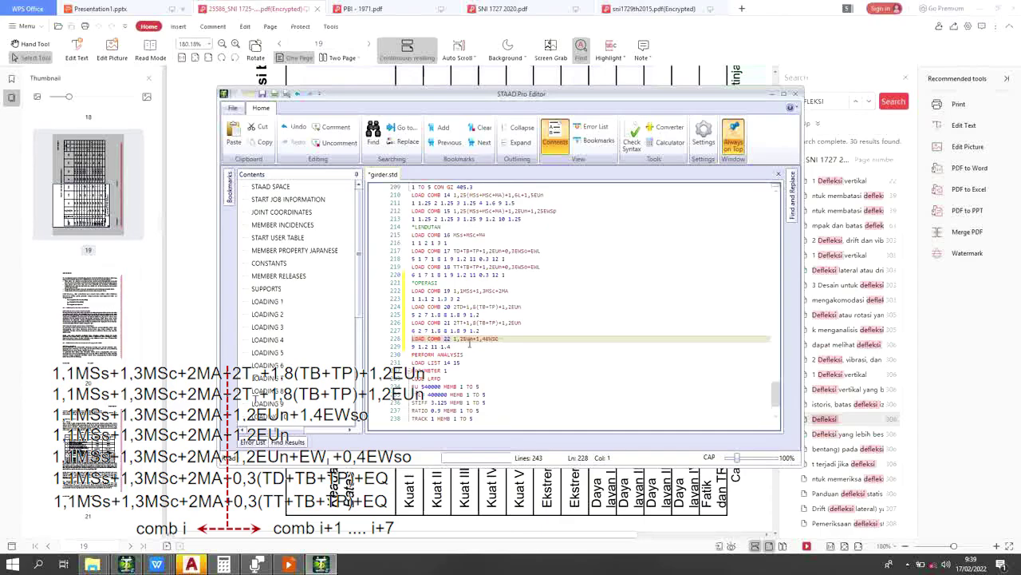
pyautogui.keyDown('shift'); pyautogui.click(451, 347); pyautogui.keyUp('shift')
pyautogui.hotkey('ctrl', 'c')
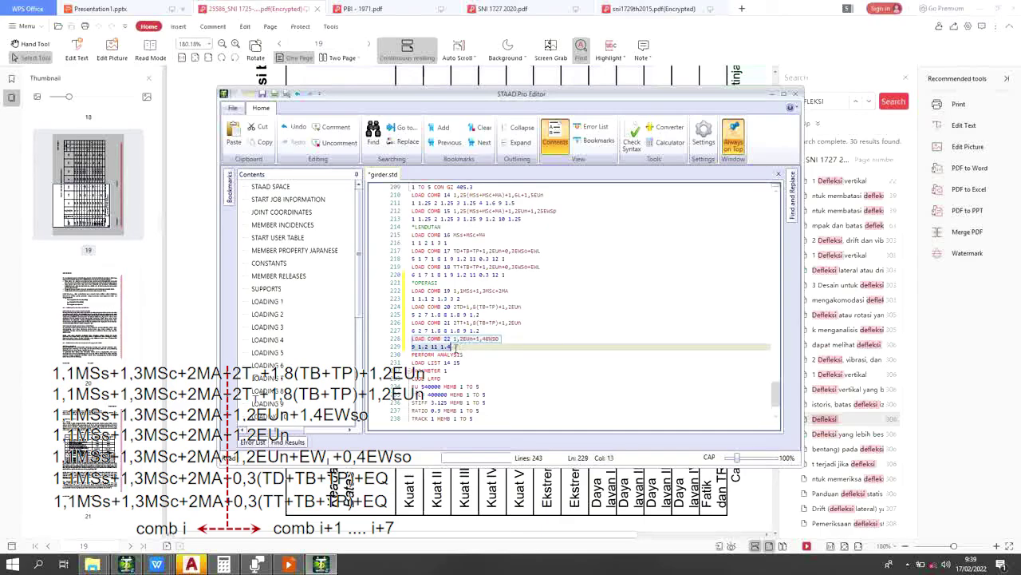
pyautogui.rightClick(432, 338)
pyautogui.click(469, 387)
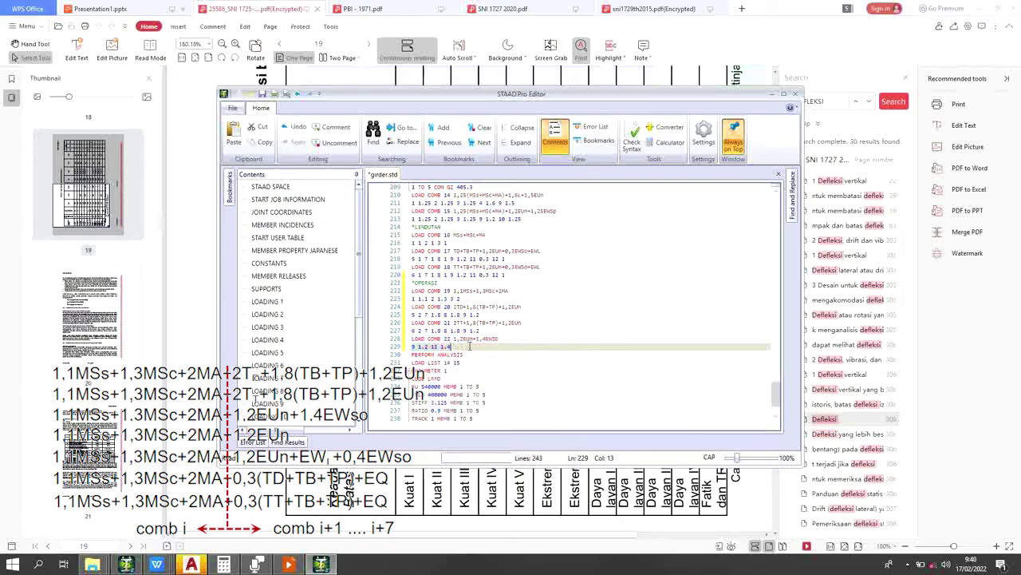
# Step: Paste the copied lines on a new line below load combination 22 and renumber the copy as 23
pyautogui.click(471, 345)
pyautogui.press('Return')
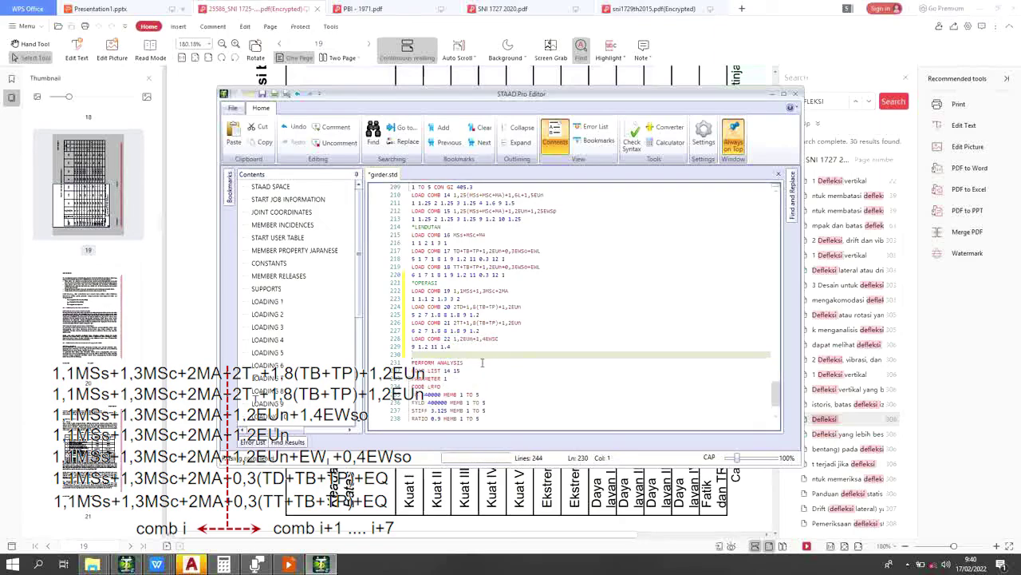
pyautogui.rightClick(482, 360)
pyautogui.click(451, 356)
pyautogui.rightClick(468, 361)
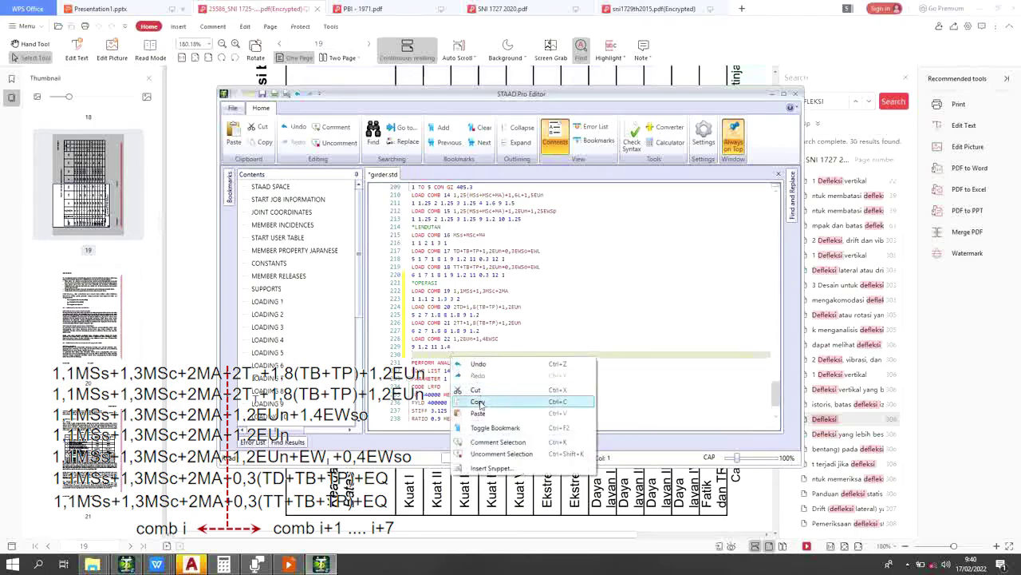
pyautogui.click(479, 411)
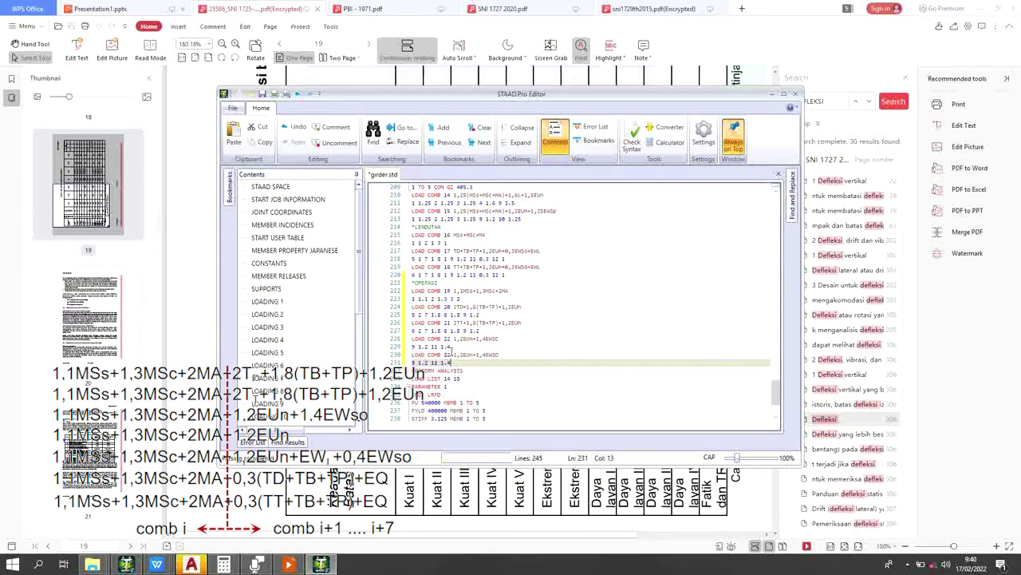
pyautogui.click(454, 354)
pyautogui.press('BackSpace')
pyautogui.write('3')
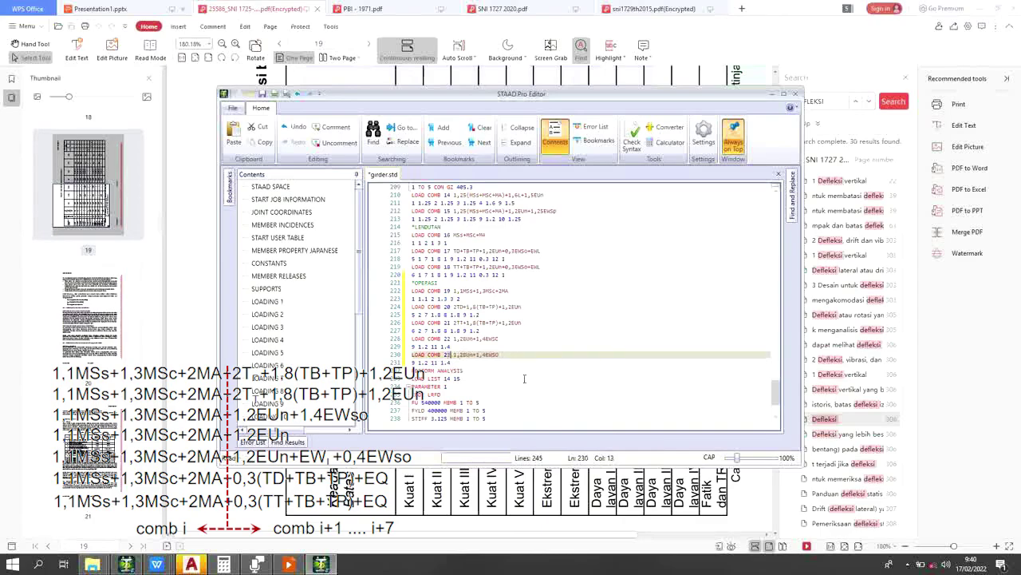
# Step: Shorten the title of load combination 23 to 1,2EUn by removing the EWSO term
pyautogui.click(475, 355)
pyautogui.press('BackSpace')
pyautogui.press('BackSpace')
pyautogui.press('BackSpace')
pyautogui.press('BackSpace')
pyautogui.press('BackSpace')
pyautogui.press('BackSpace')
pyautogui.press('BackSpace')
pyautogui.press('BackSpace')
# Step: Delete 11 1.4 from the factor line of load combination 23
pyautogui.click(431, 362)
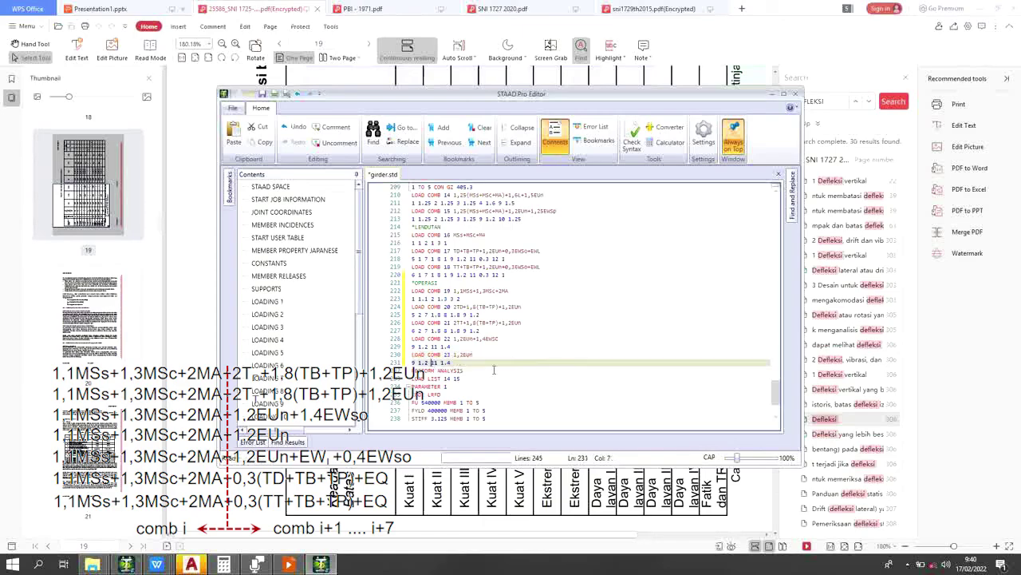
pyautogui.press('Delete')
pyautogui.press('Delete')
pyautogui.press('Delete')
pyautogui.press('Delete')
pyautogui.press('Delete')
pyautogui.press('Delete')
# Step: Paste the copied lines of load combination 22 below load combination 23 and change the title of the copy to 1,2EUn+0,4EWSO+EWL
pyautogui.press('Return')
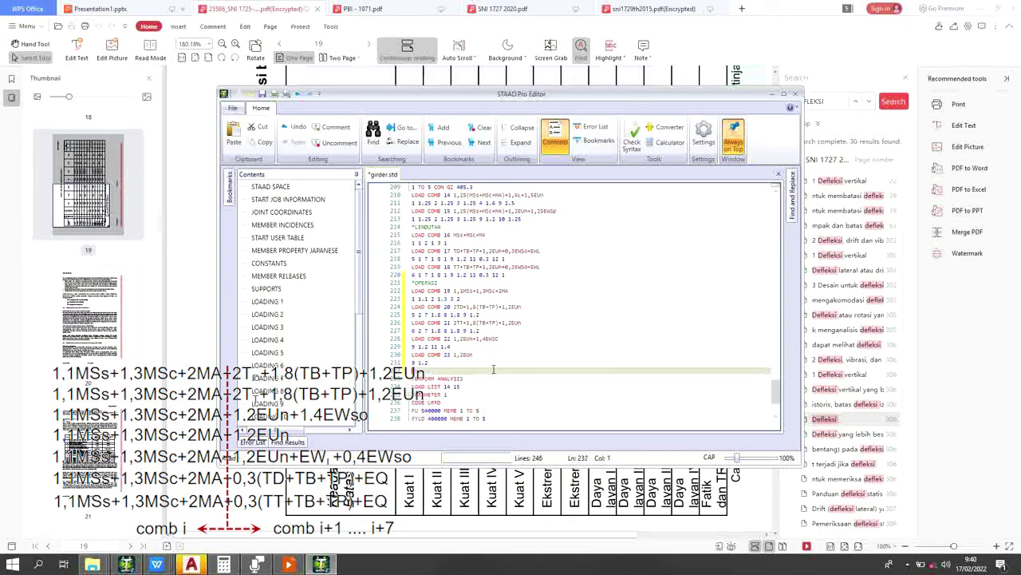
pyautogui.rightClick(494, 369)
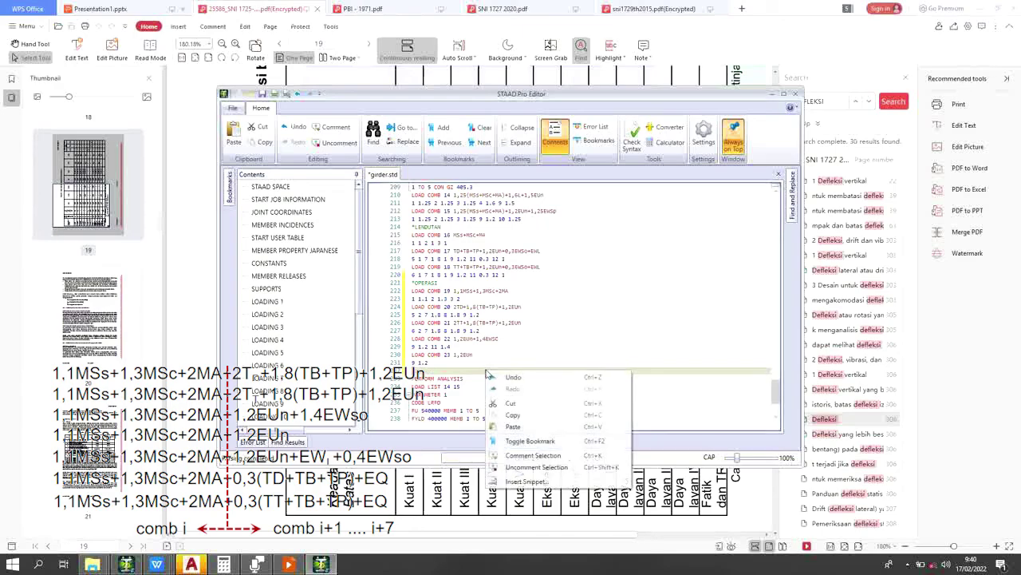
pyautogui.click(514, 427)
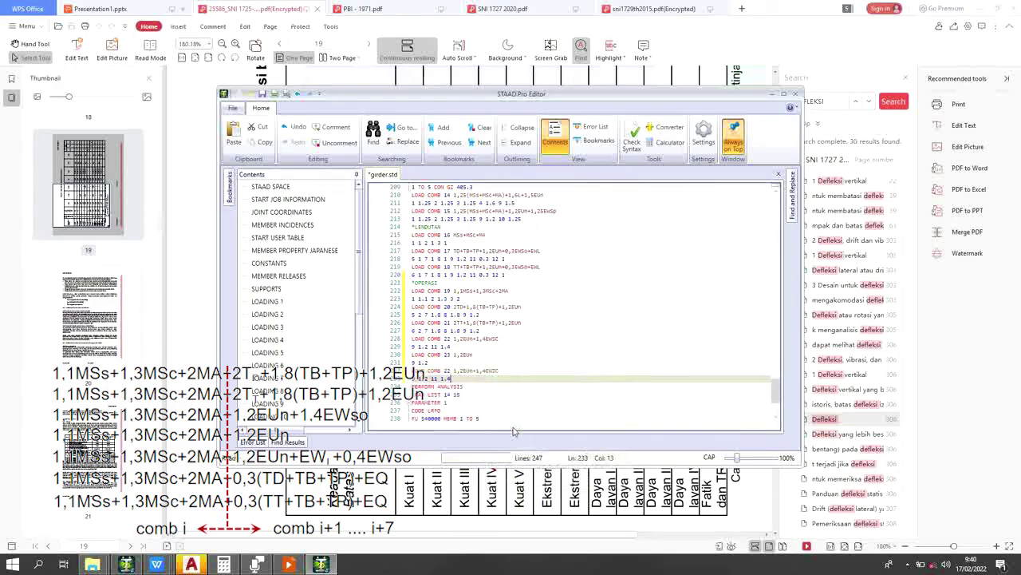
pyautogui.click(487, 372)
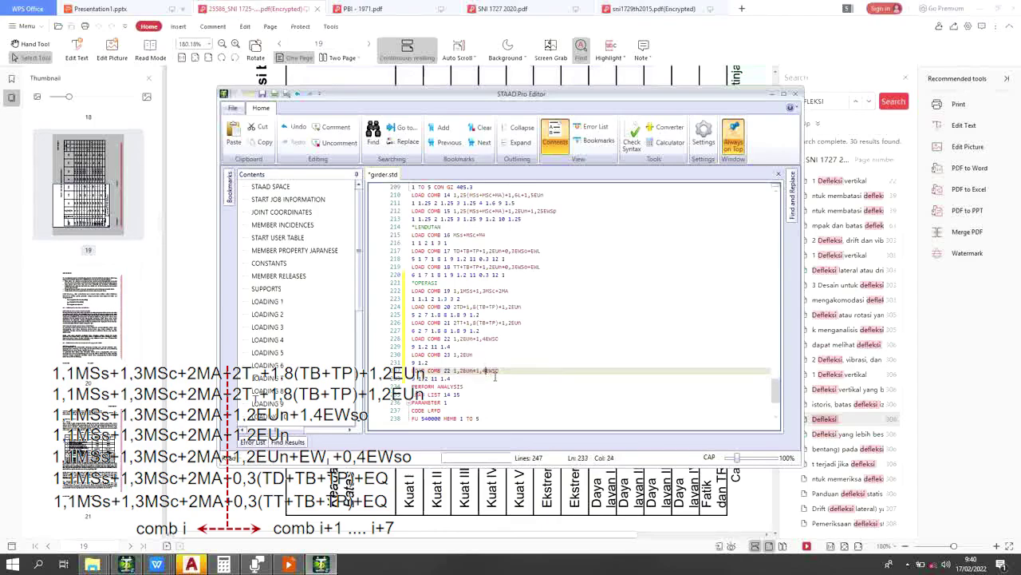
pyautogui.press('BackSpace')
pyautogui.press('BackSpace')
pyautogui.write('0,')
pyautogui.click(512, 370)
pyautogui.write('+EWL')
# Step: In the pasted combination's factor line, set the factor of load case 11 to 0.4 and append 12 1 for EWL
pyautogui.click(443, 378)
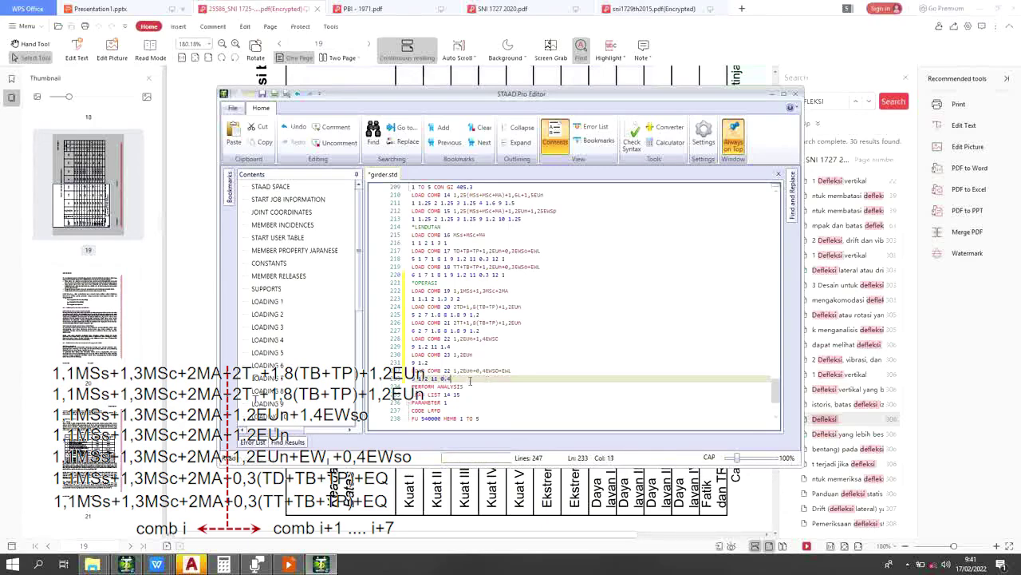
pyautogui.write('0.4')
pyautogui.scroll(13, 471, 385)
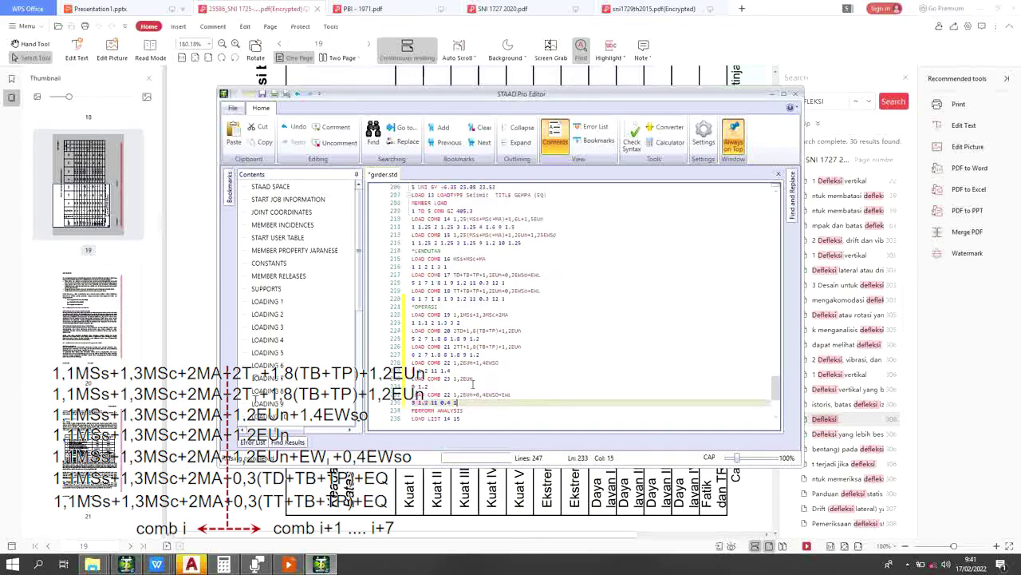
pyautogui.scroll(3, 469, 385)
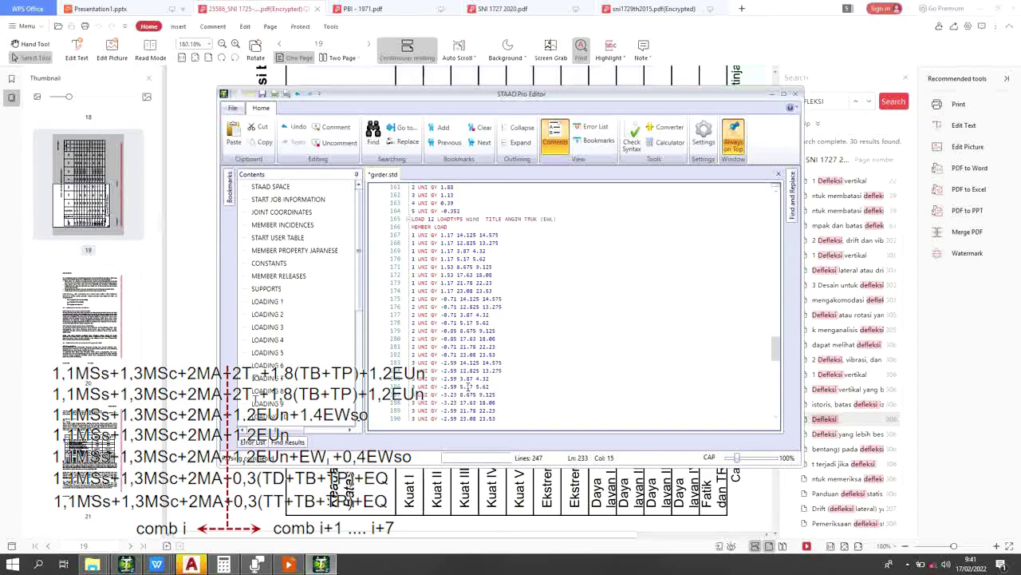
pyautogui.scroll(-15, 469, 386)
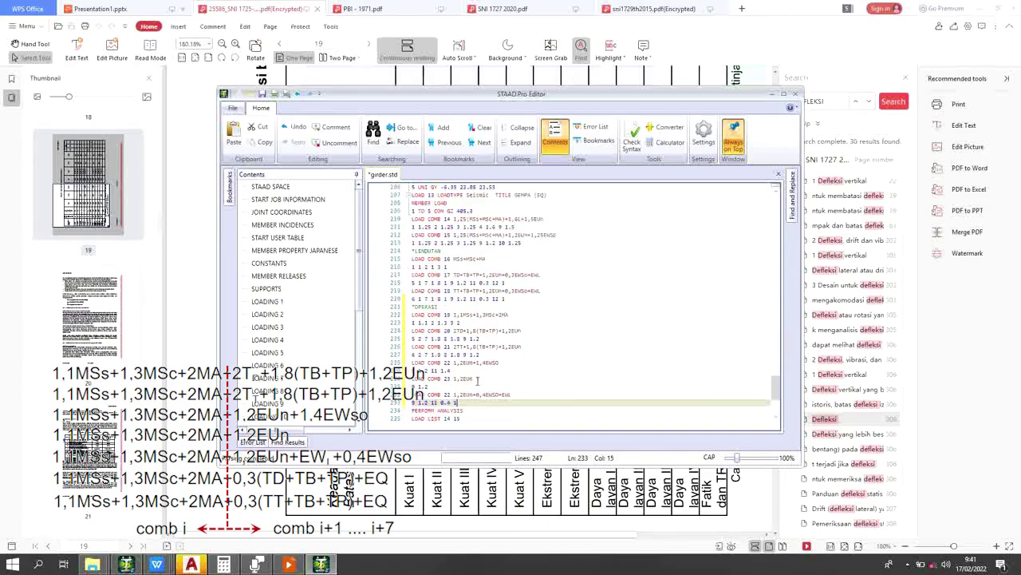
pyautogui.scroll(-2, 478, 381)
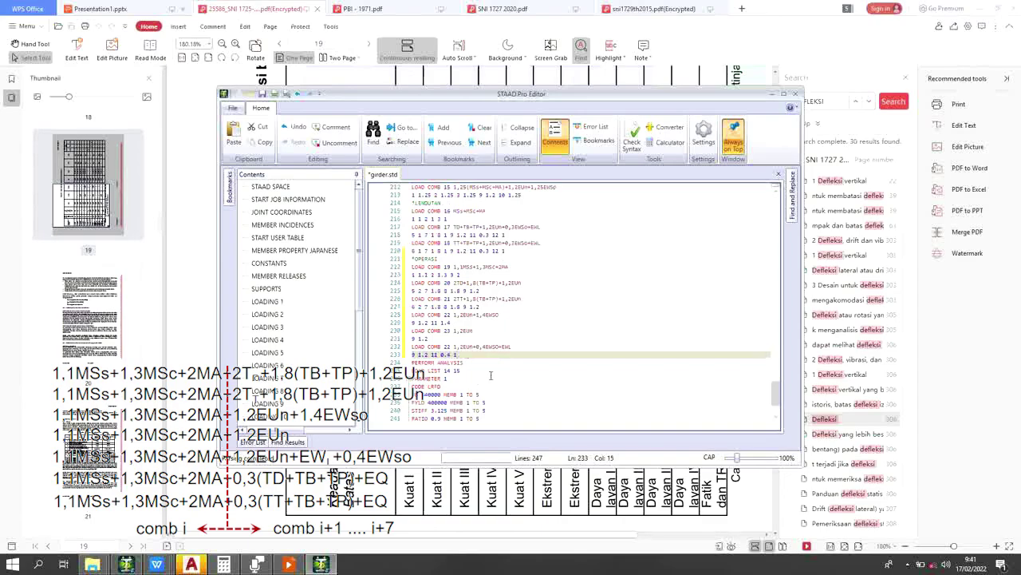
pyautogui.write('2 1')
# Step: Copy the title and factor lines of load combination 20
pyautogui.click(414, 289)
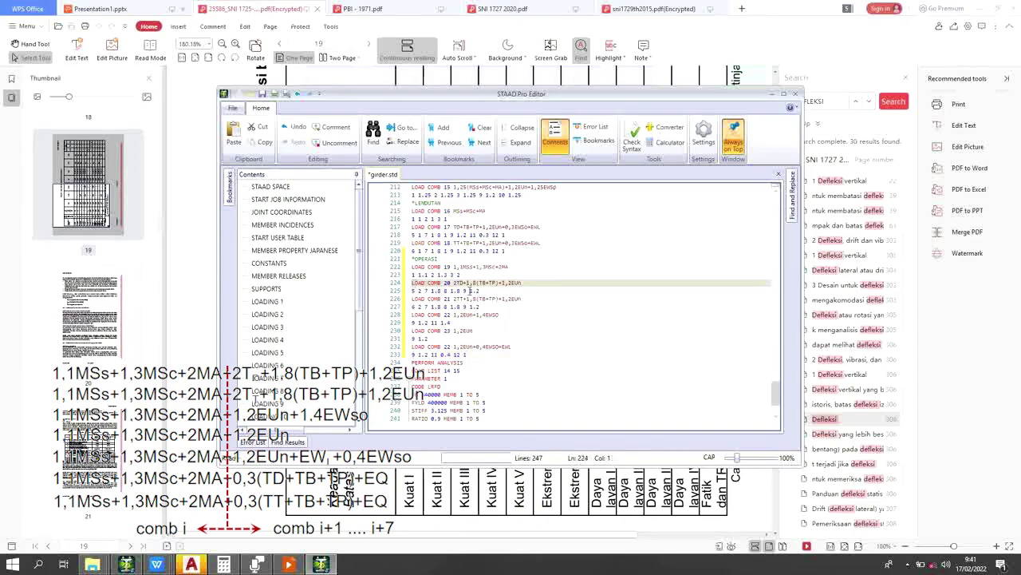
pyautogui.click(483, 290)
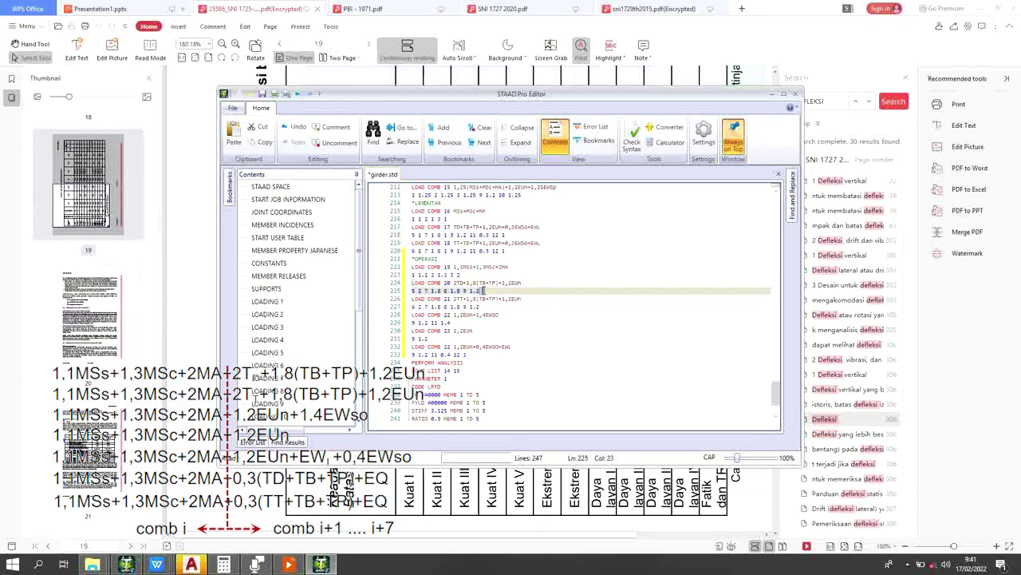
pyautogui.click(415, 283)
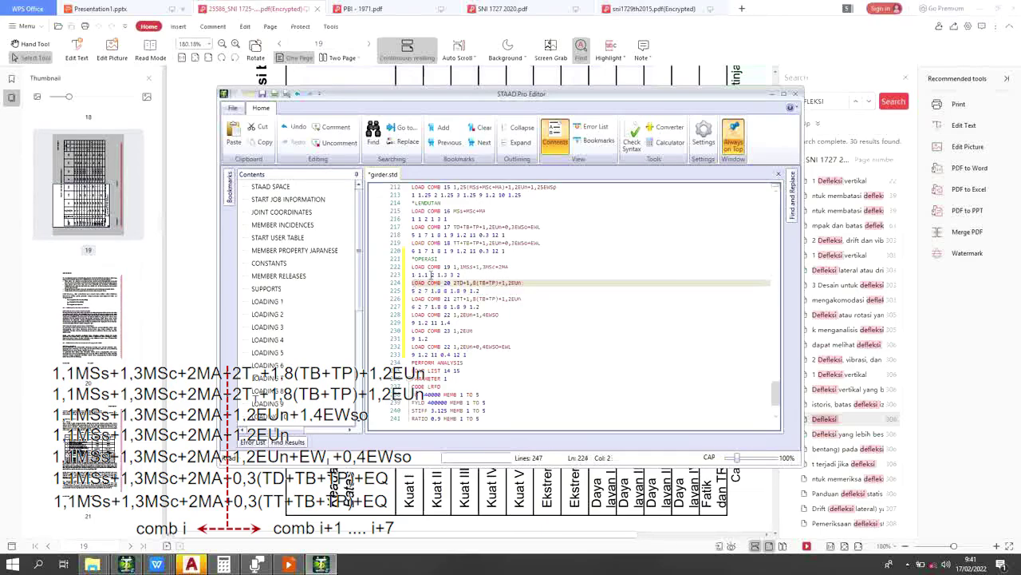
pyautogui.keyDown('shift'); pyautogui.click(485, 291); pyautogui.keyUp('shift')
pyautogui.rightClick(467, 287)
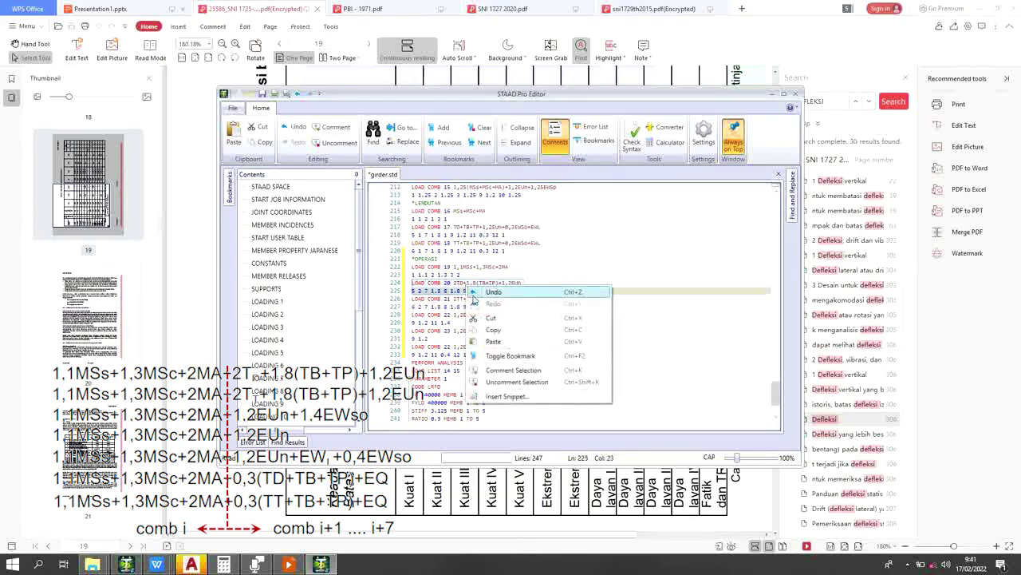
pyautogui.click(490, 329)
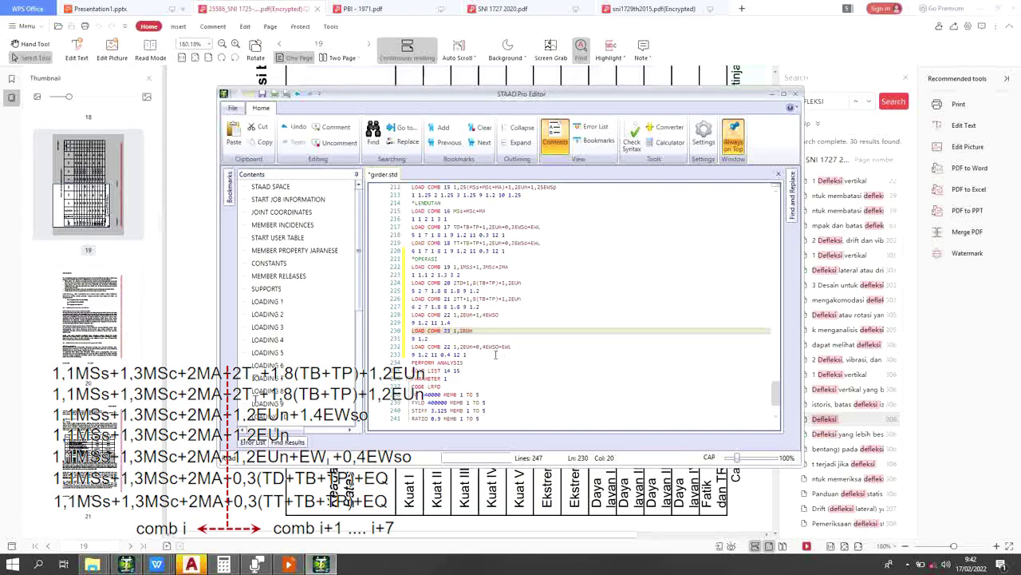
# Step: Add an empty line below the 1,2EUn+0,4EWSO+EWL combination and renumber that combination as 24
pyautogui.click(492, 352)
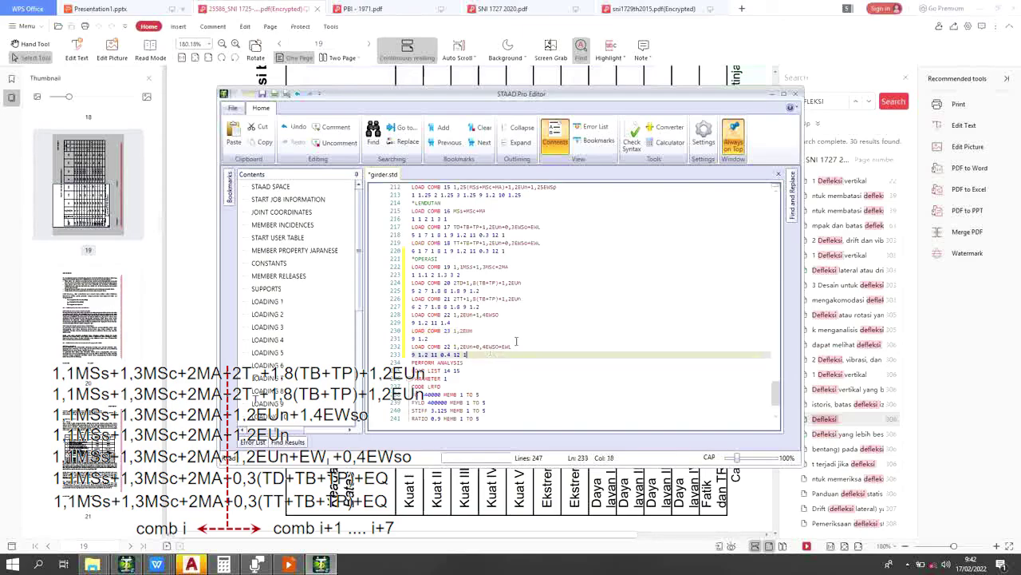
pyautogui.press('Return')
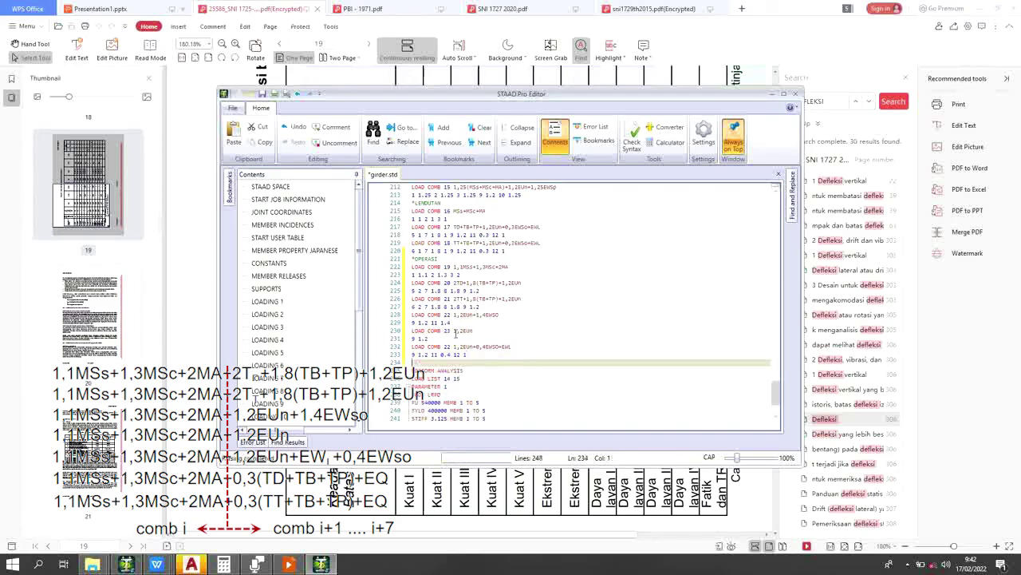
pyautogui.doubleClick(452, 346)
pyautogui.write('24')
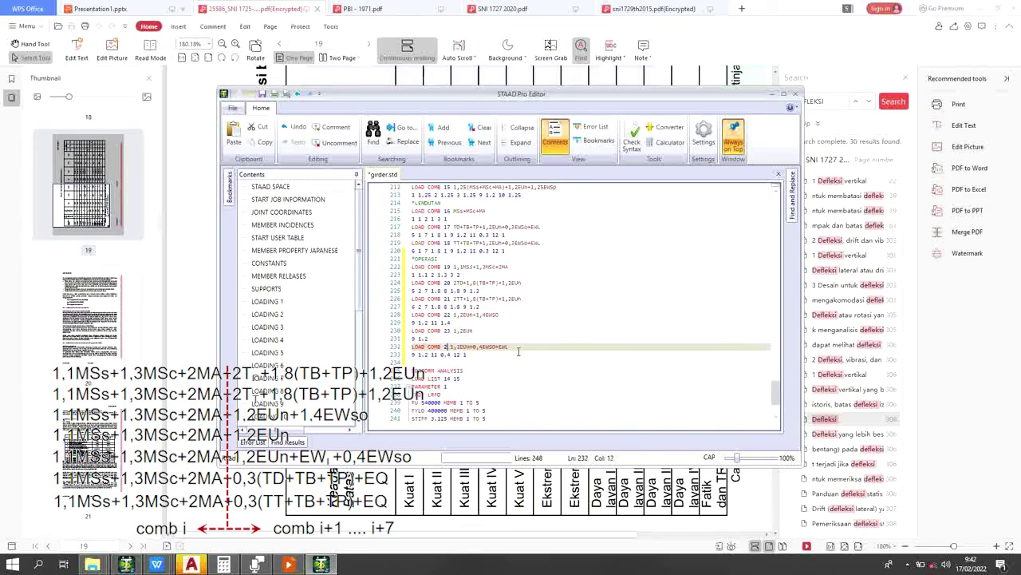
# Step: Paste the copied lines of load combination 20 below load combination 24 and renumber them as 25
pyautogui.click(424, 363)
pyautogui.rightClick(423, 363)
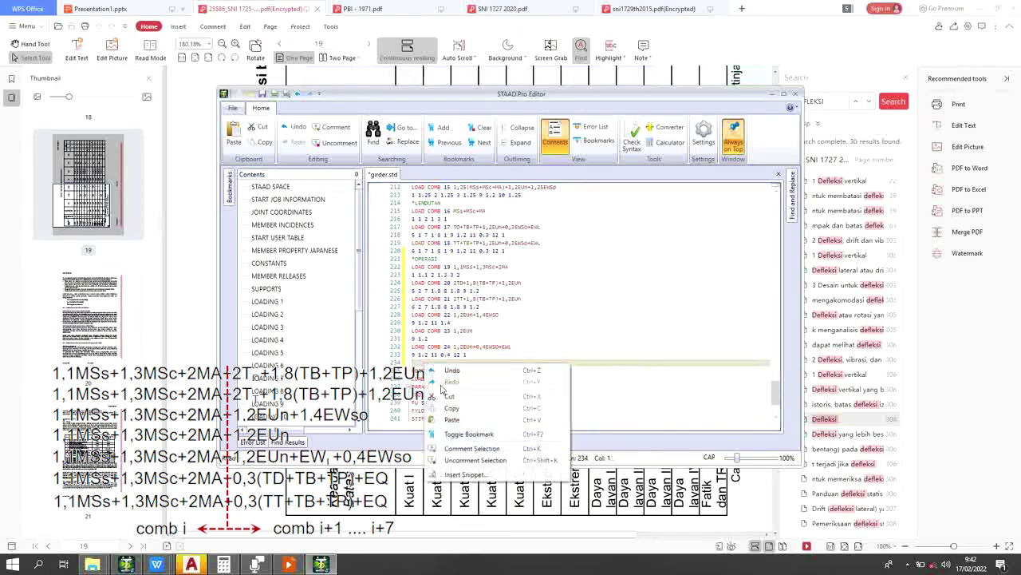
pyautogui.click(451, 420)
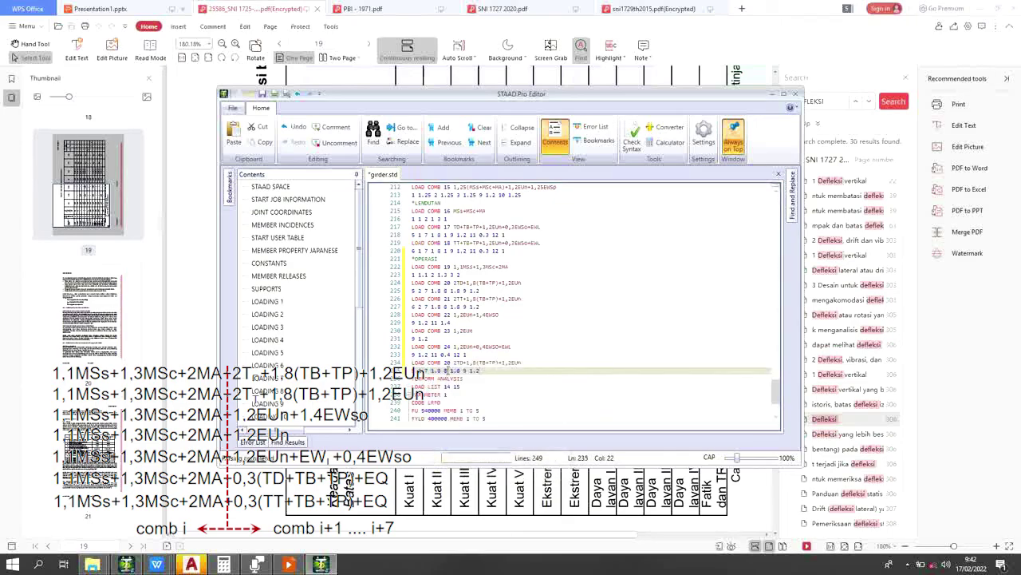
pyautogui.click(450, 363)
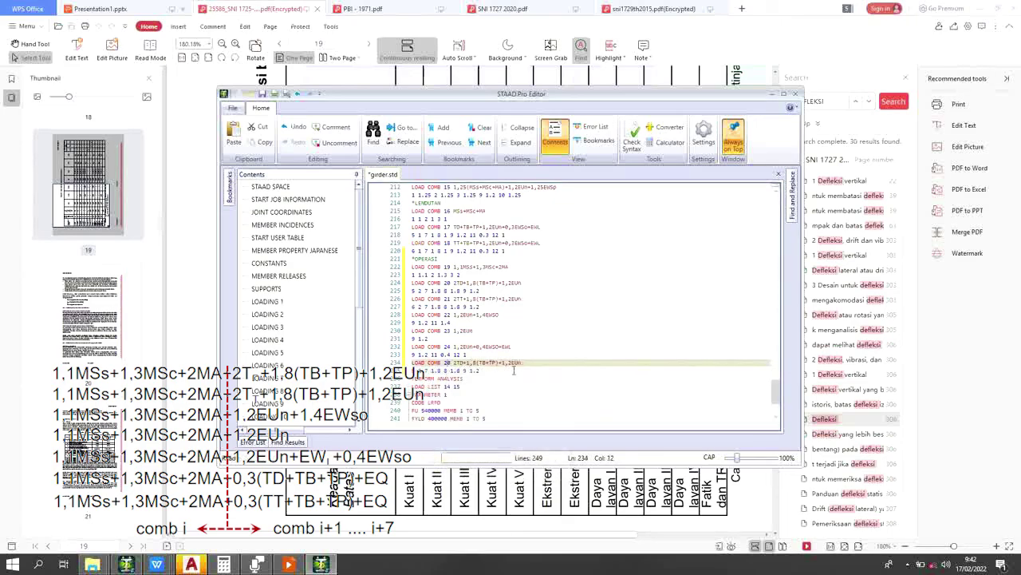
pyautogui.write('5')
pyautogui.press('Delete')
# Step: Change the beginning of load combination 25's title to 0,3(TD+TB+TP)
pyautogui.click(456, 363)
pyautogui.press('BackSpace')
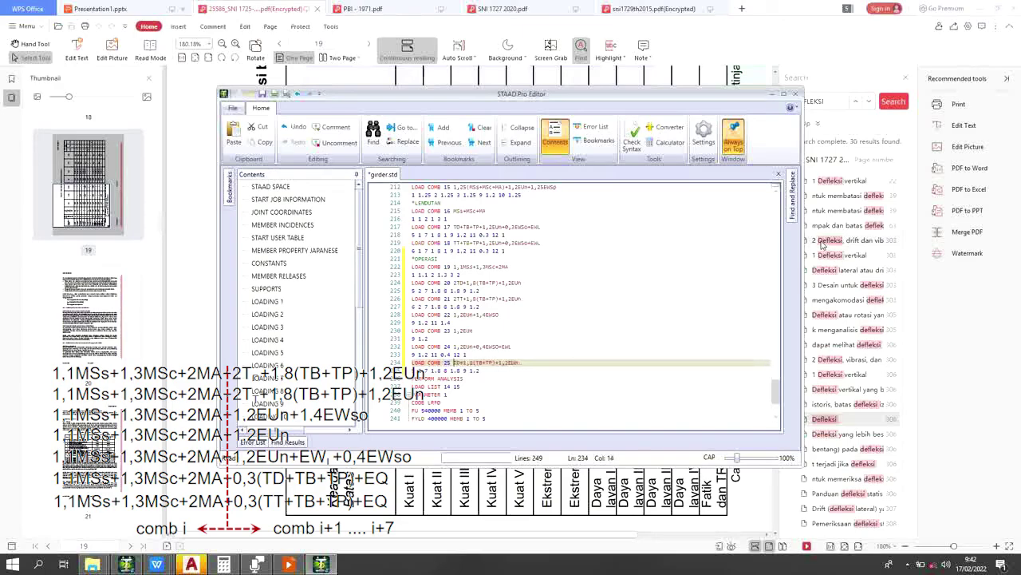
pyautogui.write('0,3(')
pyautogui.press('Right')
pyautogui.press('Right')
pyautogui.press('Delete')
pyautogui.press('Delete')
pyautogui.press('Delete')
pyautogui.press('Delete')
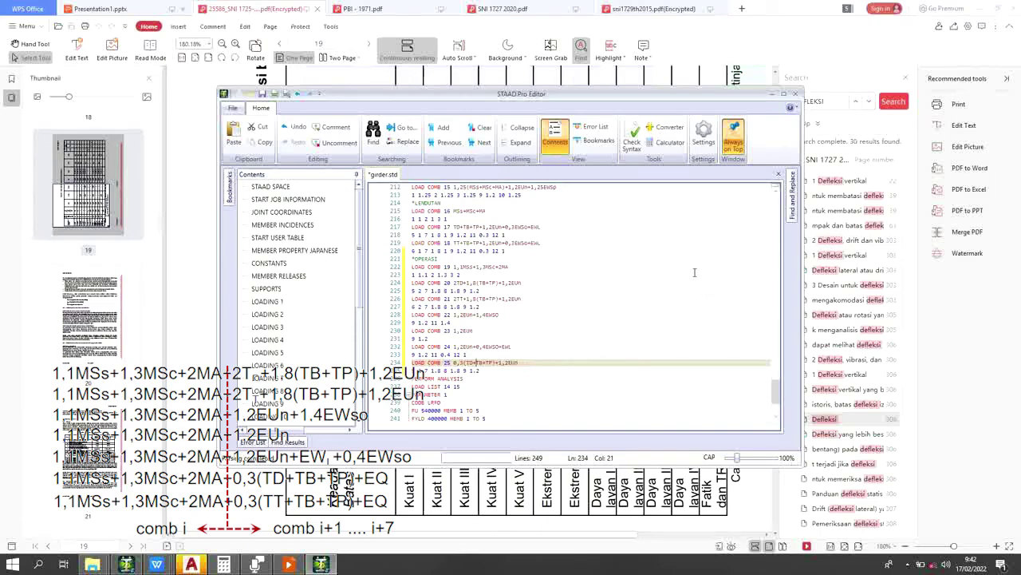
# Step: Replace the final 1,2EUn term in load combination 25's title with EQ and place the cursor in its factor line
pyautogui.click(535, 363)
pyautogui.press('BackSpace')
pyautogui.press('BackSpace')
pyautogui.press('BackSpace')
pyautogui.press('BackSpace')
pyautogui.press('BackSpace')
pyautogui.press('BackSpace')
pyautogui.write('EQ')
pyautogui.click(421, 371)
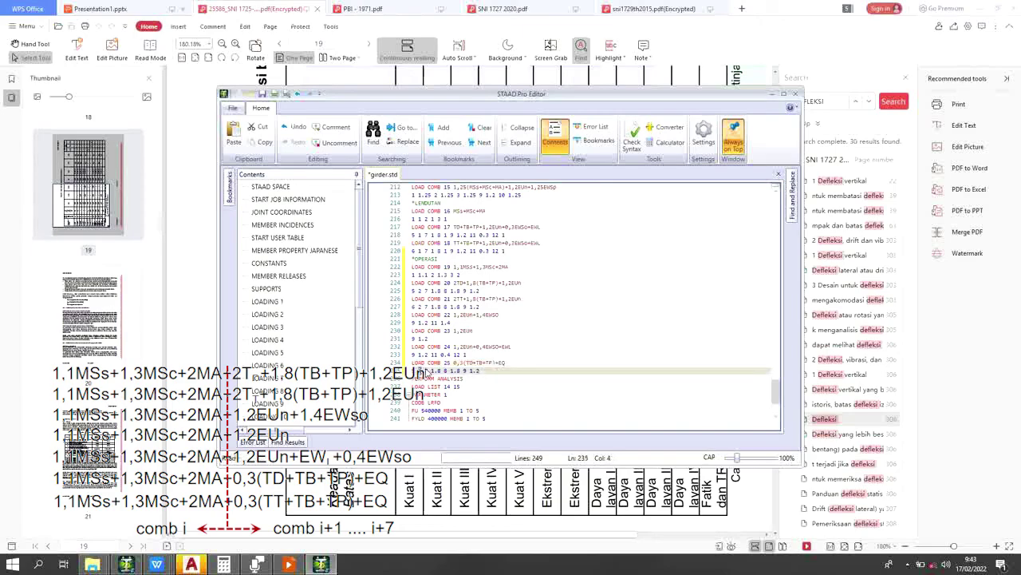
# Step: Set the factors of load cases 5, 7 and 8 to 0.3 in load combination 25's factor line
pyautogui.write('7')
pyautogui.click(438, 371)
pyautogui.write('0.3')
pyautogui.press('Delete')
pyautogui.press('Delete')
pyautogui.press('Delete')
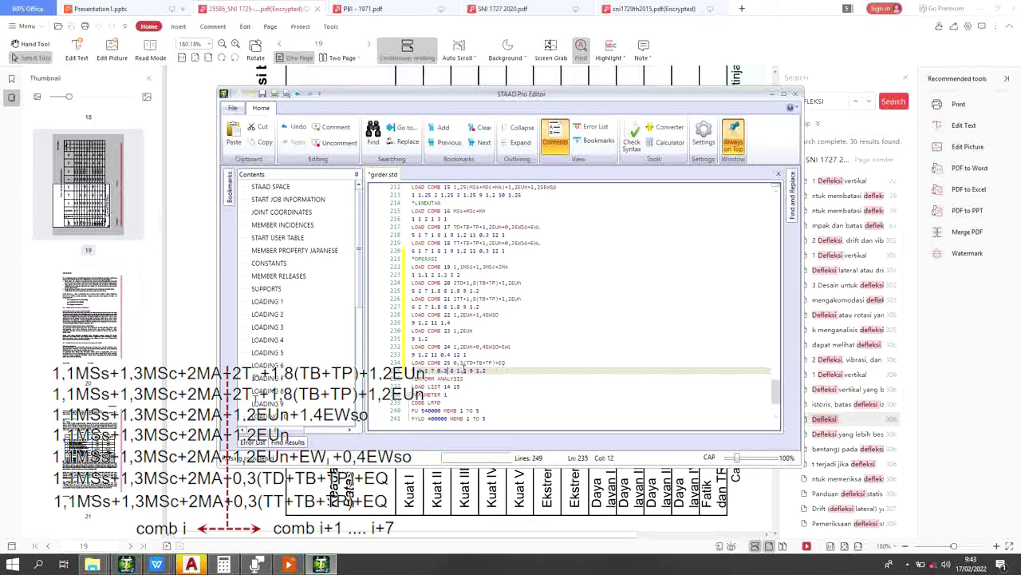
pyautogui.press('Right')
pyautogui.press('Right')
pyautogui.press('Right')
pyautogui.write('0.3')
pyautogui.press('Delete')
pyautogui.press('Delete')
pyautogui.press('Delete')
pyautogui.press('Delete')
# Step: Replace the final load case 9 term in load combination 25's factor line with load case 13 and factor 1
pyautogui.click(520, 370)
pyautogui.scroll(6, 512, 368)
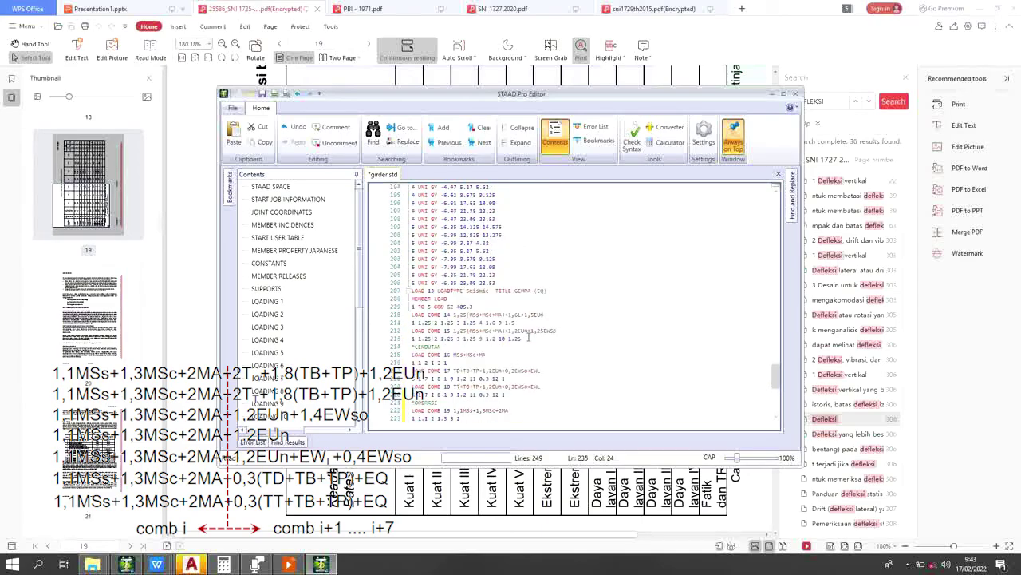
pyautogui.scroll(-9, 529, 337)
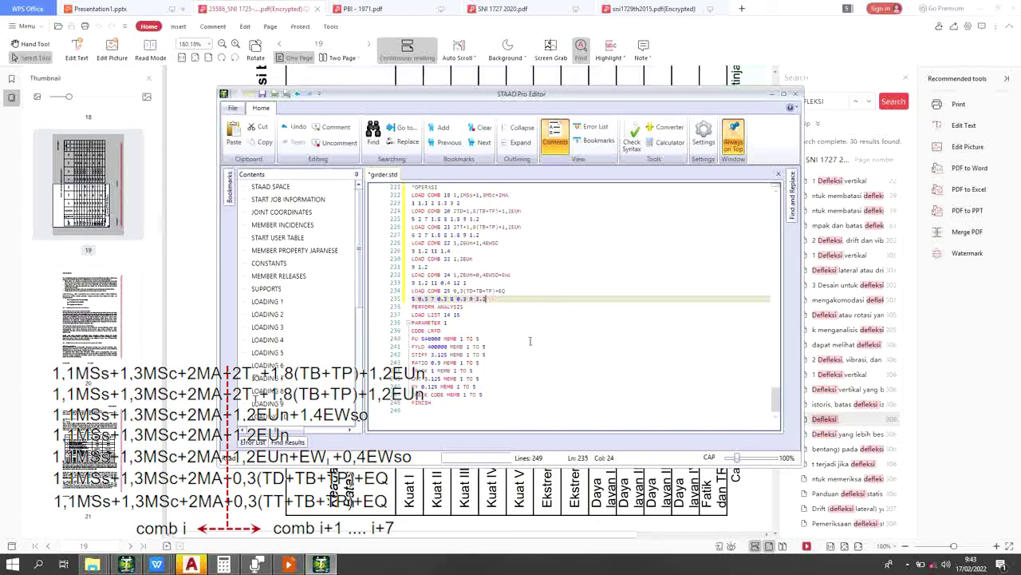
pyautogui.press('BackSpace')
pyautogui.press('BackSpace')
pyautogui.press('BackSpace')
pyautogui.press('BackSpace')
pyautogui.write('3 1')
# Step: Copy load combination 25's title and factor lines and paste them on a new line directly below
pyautogui.click(439, 267)
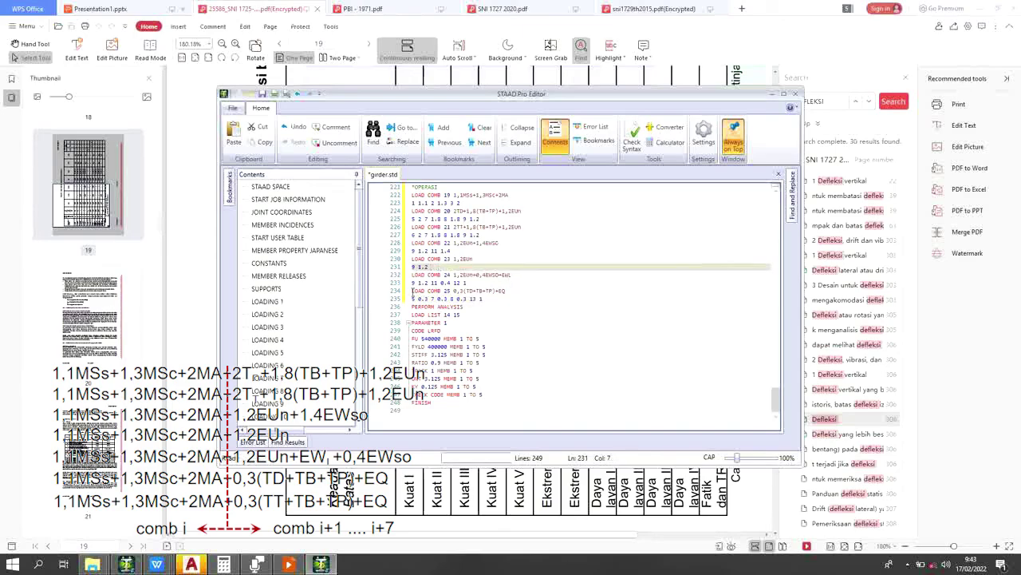
pyautogui.click(413, 291)
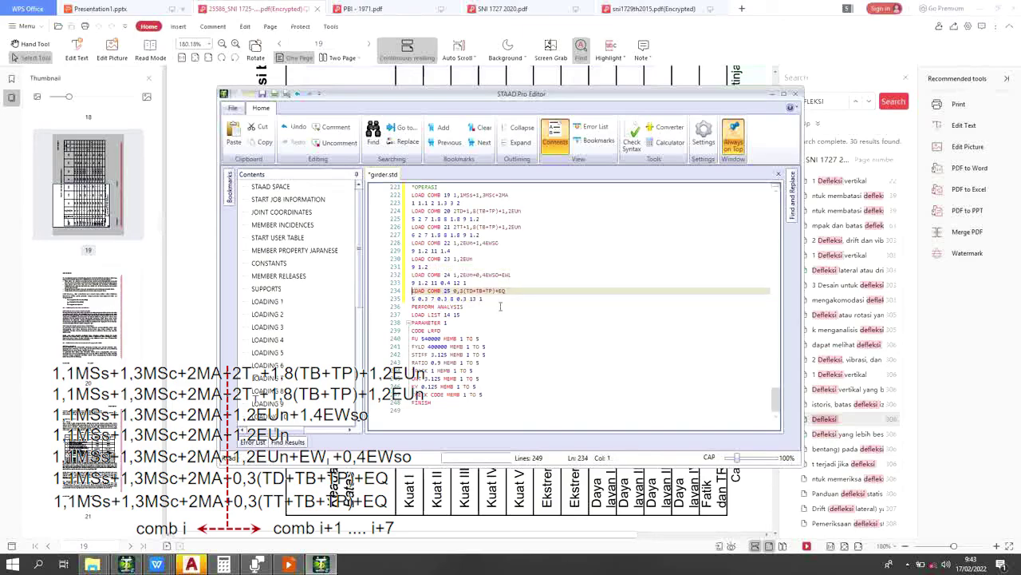
pyautogui.keyDown('shift'); pyautogui.click(496, 297); pyautogui.keyUp('shift')
pyautogui.rightClick(447, 295)
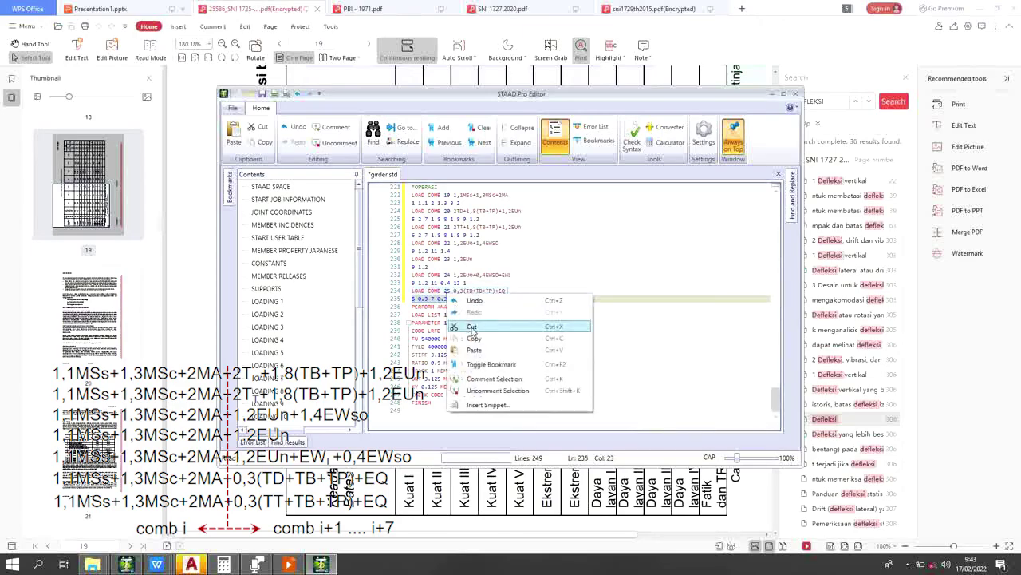
pyautogui.click(475, 339)
pyautogui.click(495, 297)
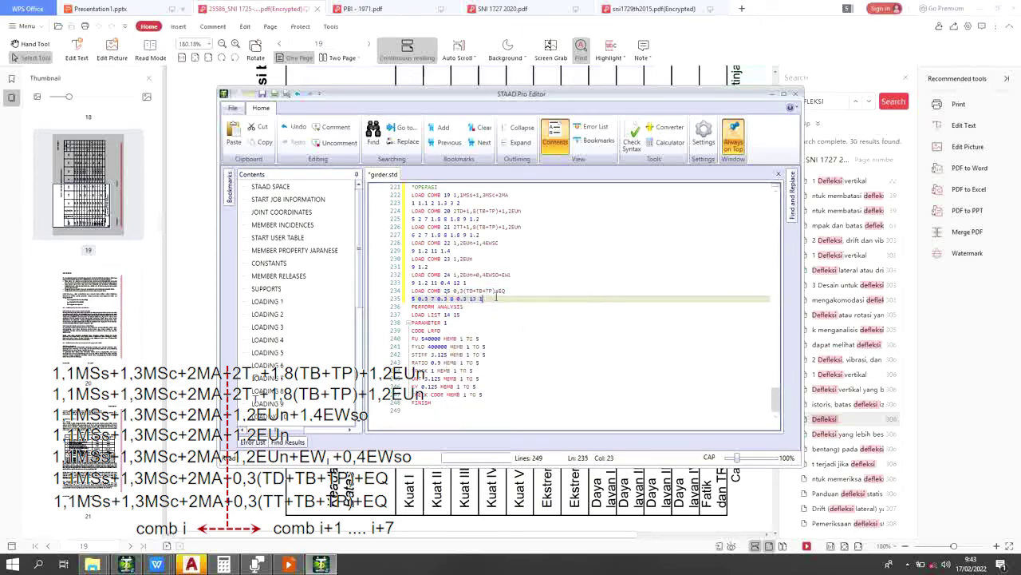
pyautogui.press('Return')
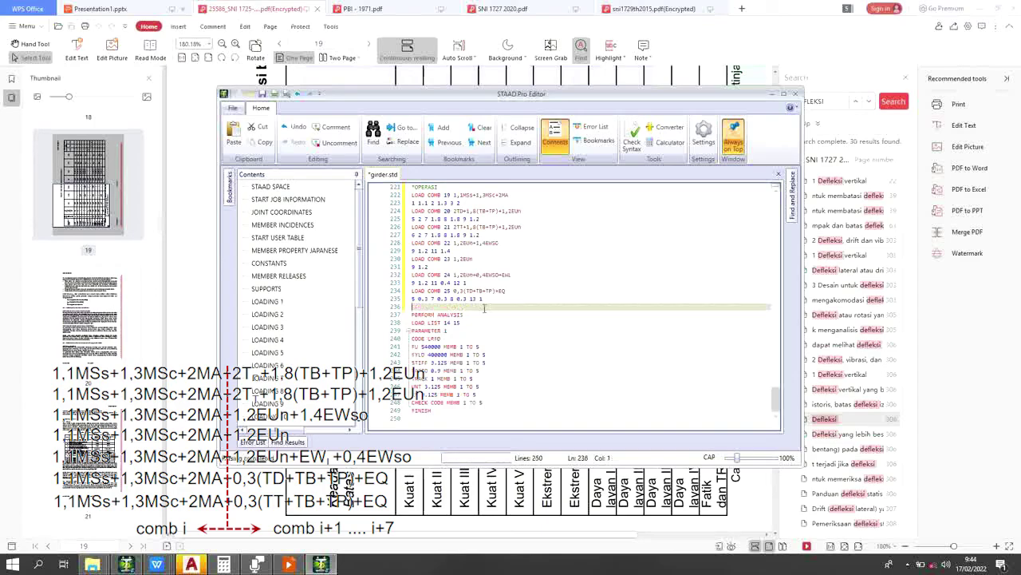
pyautogui.rightClick(486, 311)
pyautogui.click(509, 365)
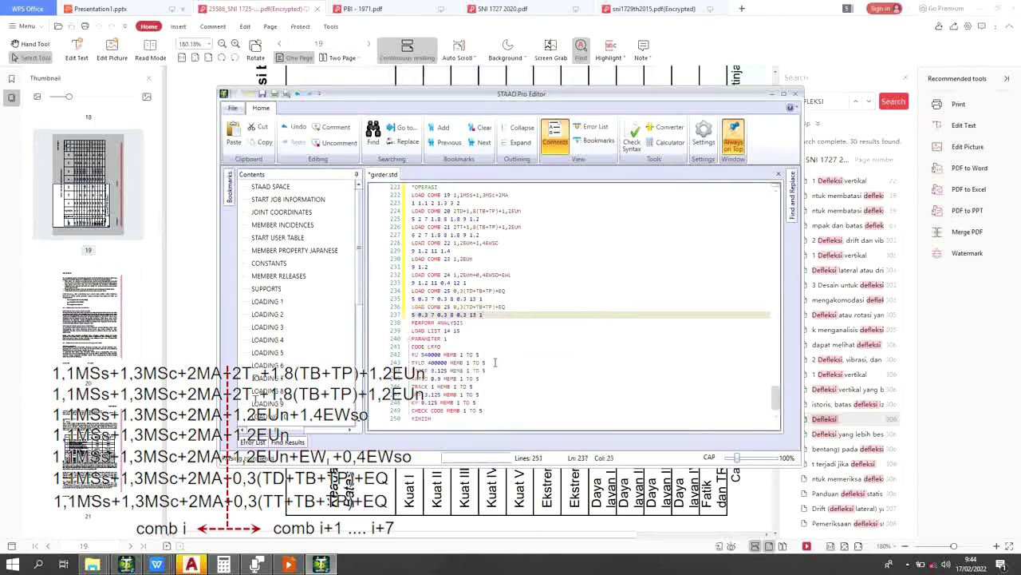
# Step: Renumber the pasted combination as 26 and change TD to TT in its title
pyautogui.click(447, 307)
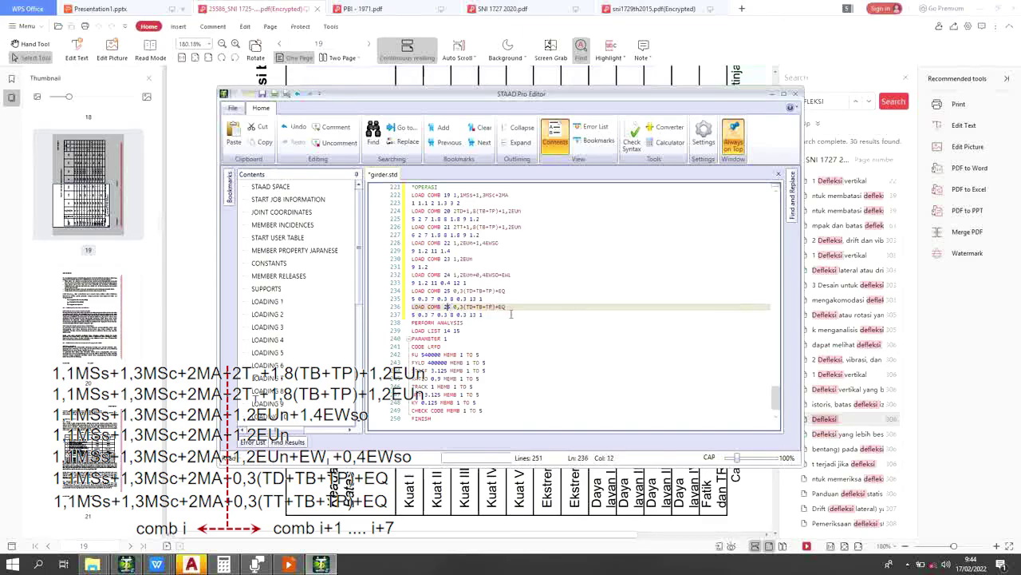
pyautogui.press('Delete')
pyautogui.write('6')
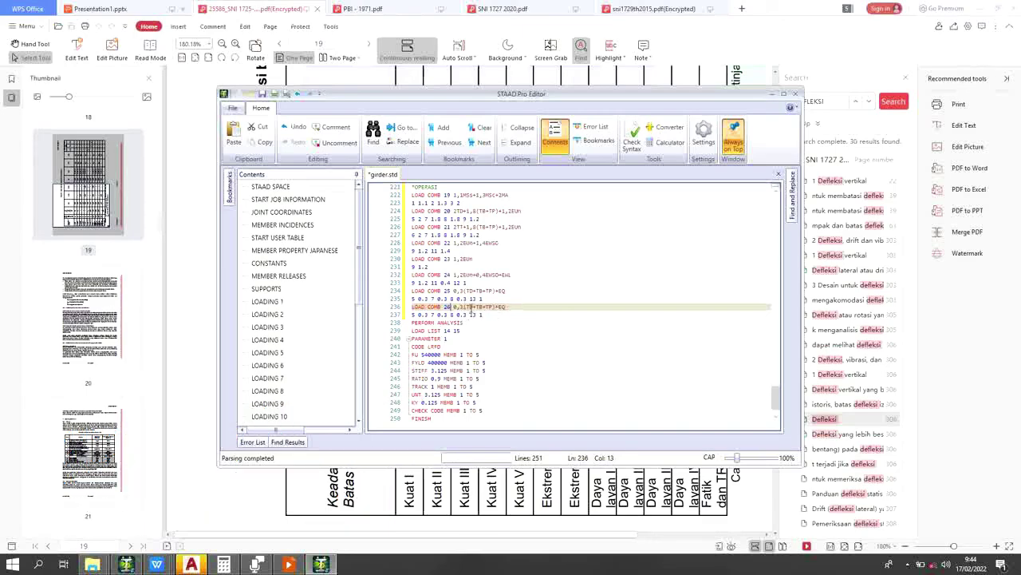
pyautogui.press('Right')
pyautogui.press('Right')
pyautogui.press('Right')
pyautogui.press('Right')
pyautogui.press('Right')
pyautogui.press('Right')
pyautogui.write('T')
pyautogui.press('Delete')
# Step: Change the first load case in load combination 26's factor line to 6
pyautogui.click(415, 315)
pyautogui.press('BackSpace')
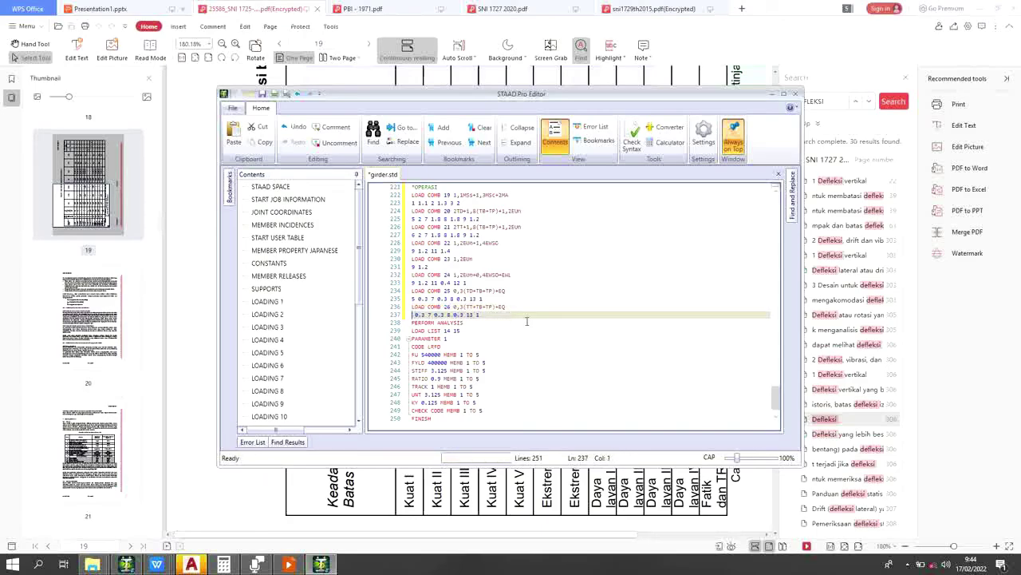
pyautogui.write('6')
# Step: Set the LOAD LIST line below PERFORM ANALYSIS to 20 TO 26
pyautogui.click(505, 327)
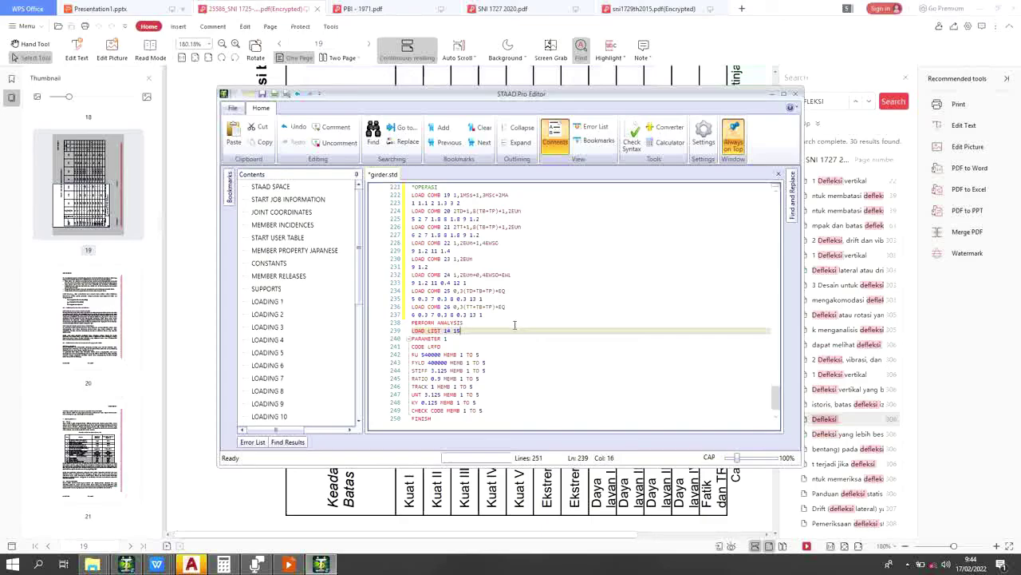
pyautogui.scroll(5, 515, 325)
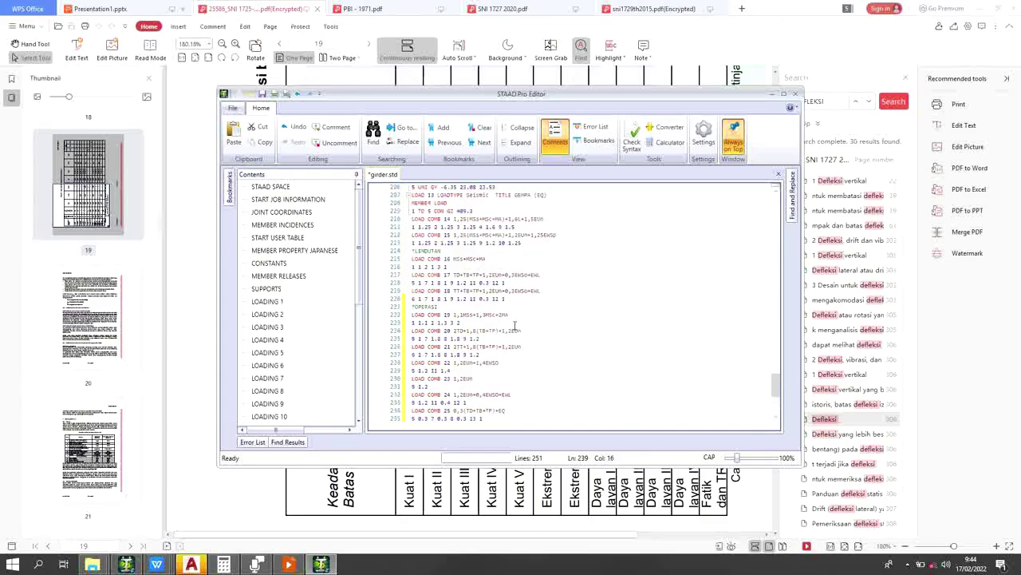
pyautogui.scroll(20, 515, 324)
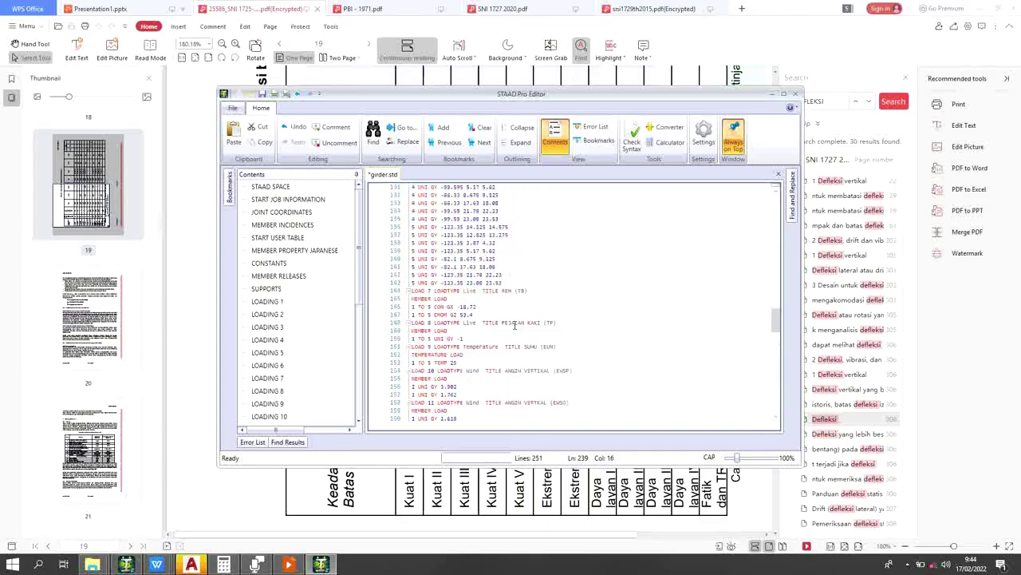
pyautogui.scroll(20, 515, 325)
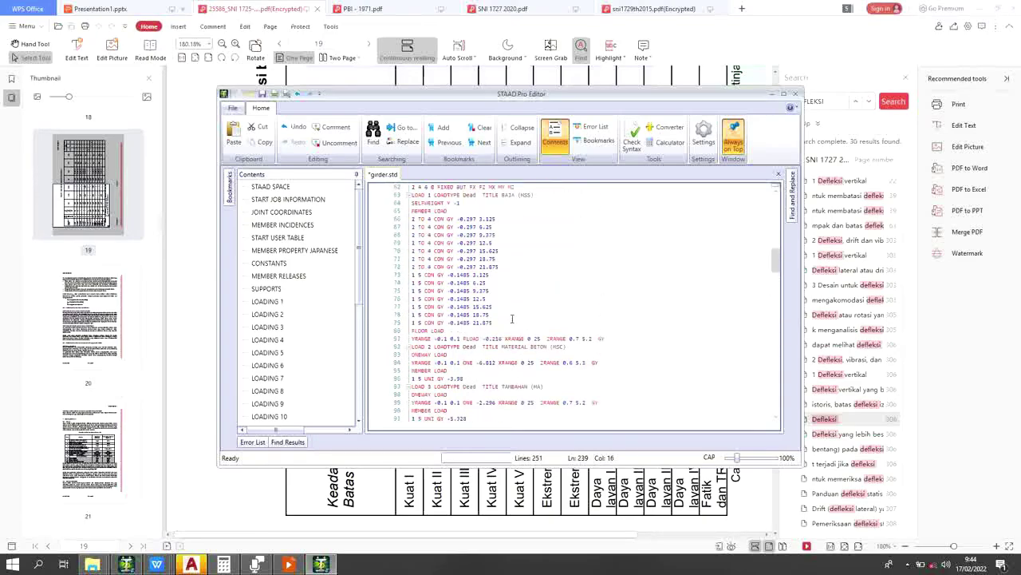
pyautogui.scroll(-20, 509, 294)
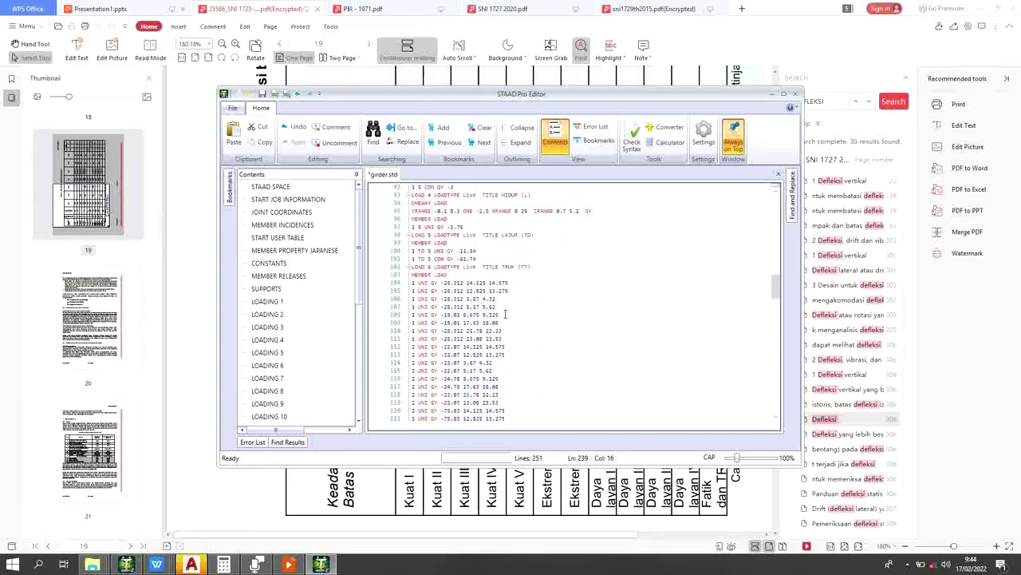
pyautogui.scroll(-20, 509, 321)
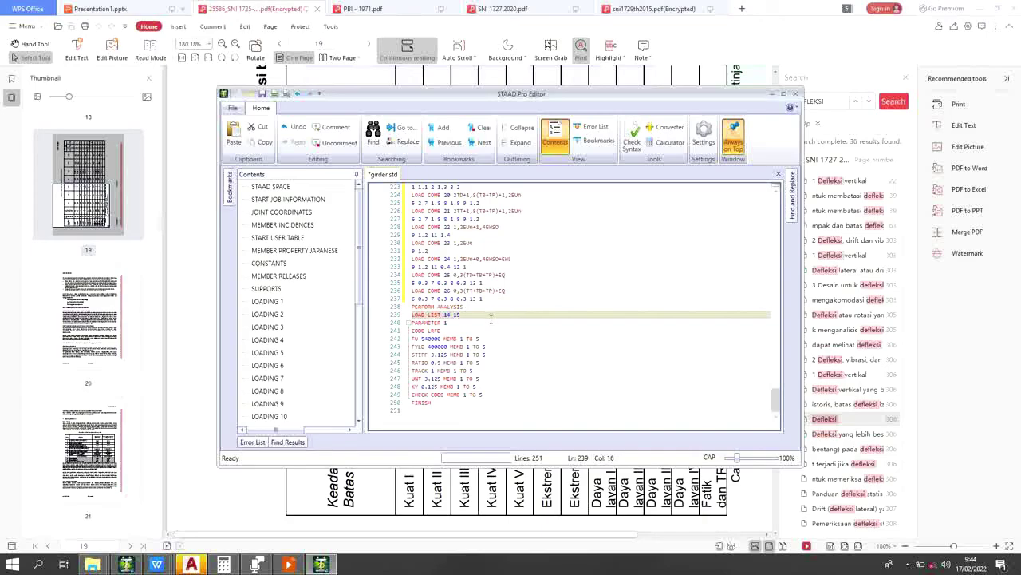
pyautogui.scroll(1, 480, 321)
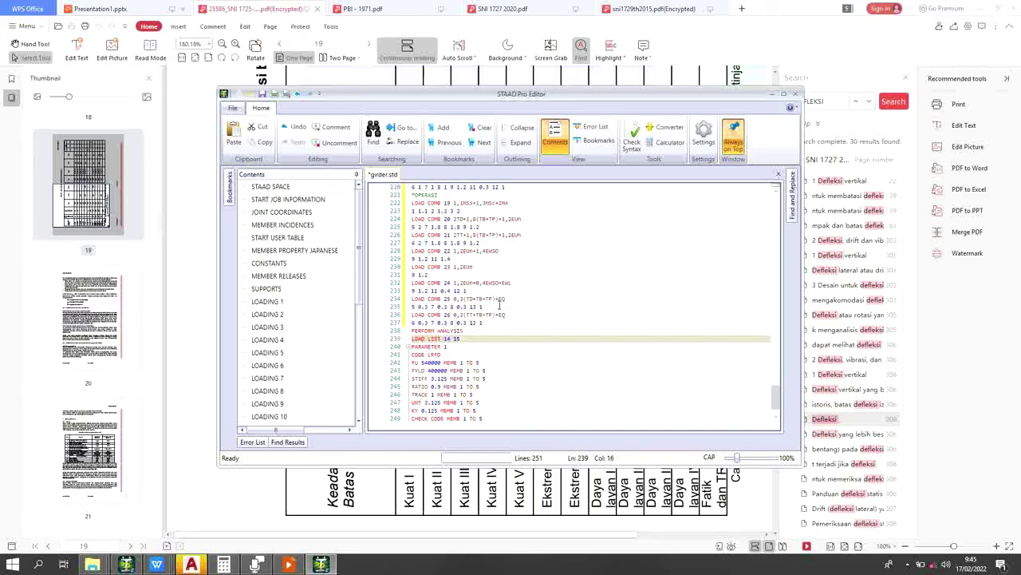
pyautogui.press('BackSpace')
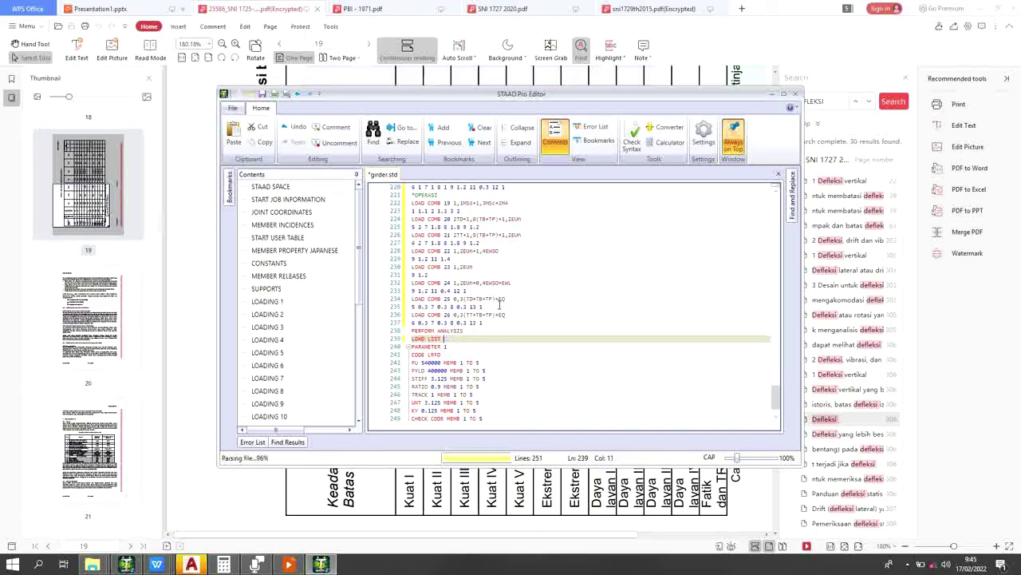
pyautogui.write('20 TO 26')
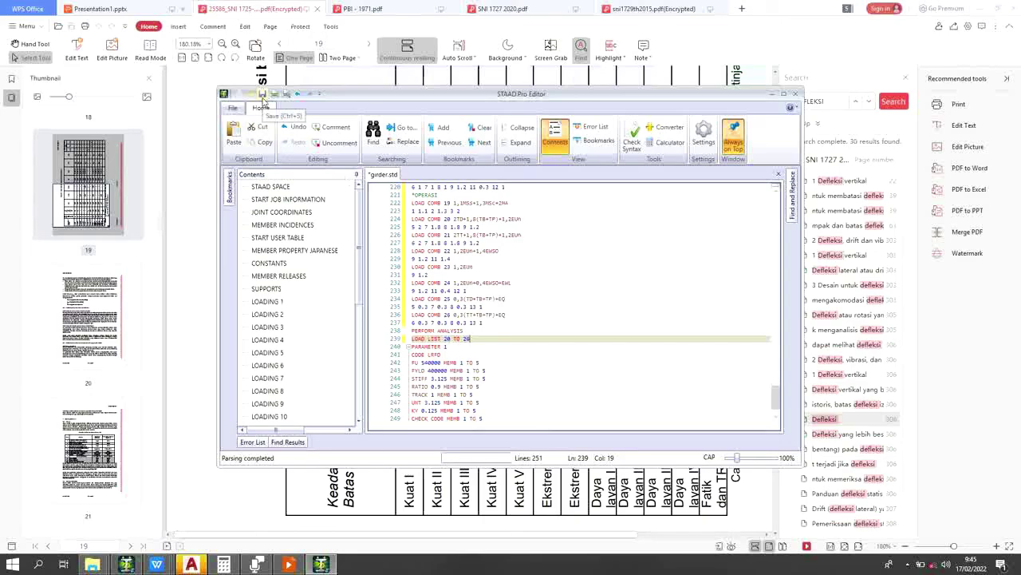
# Step: Save the command file, close the editor and switch to the STAAD.Pro model window
pyautogui.click(262, 94)
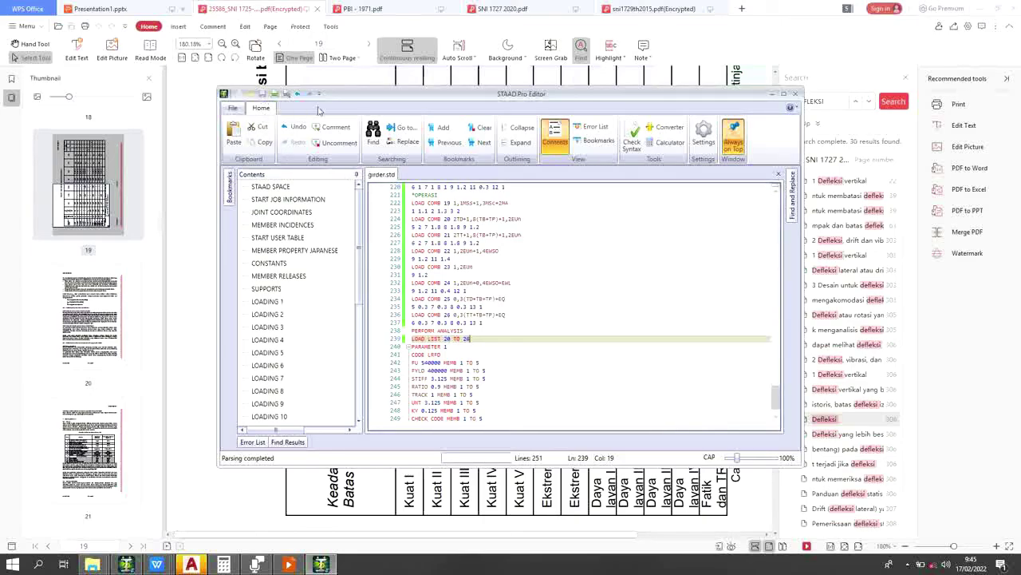
pyautogui.click(795, 93)
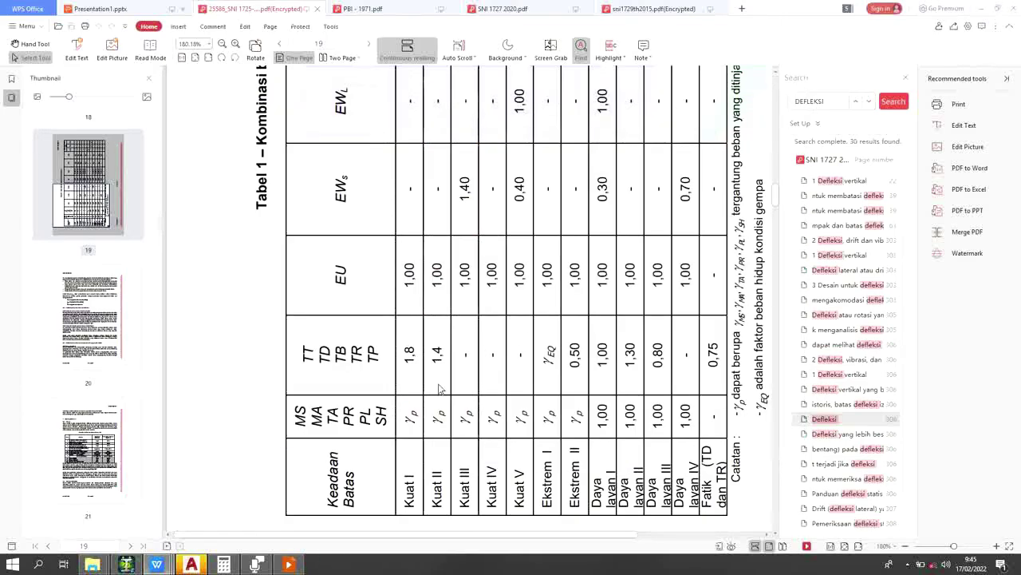
pyautogui.click(126, 564)
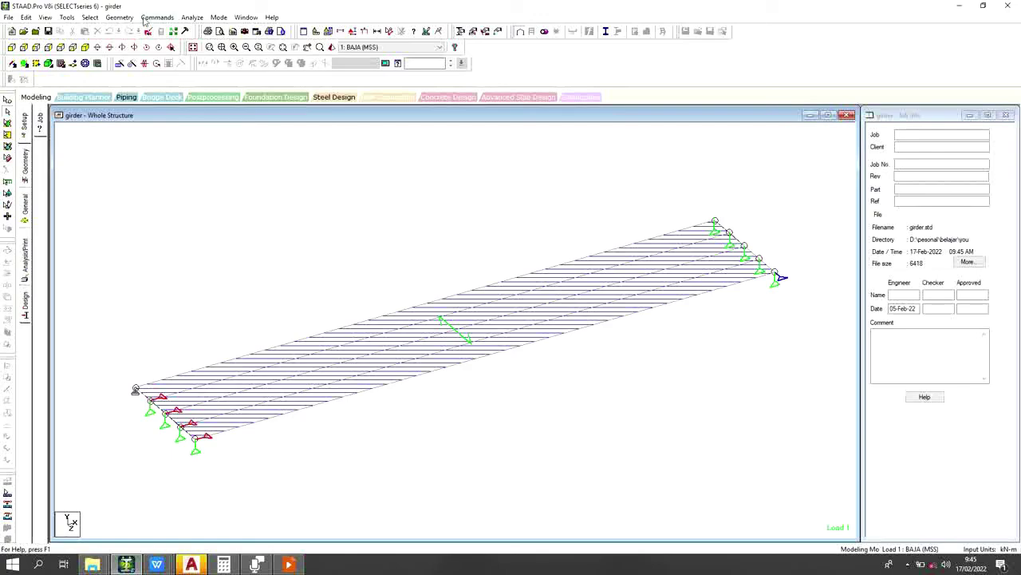
# Step: Run the analysis of the girder model and open its output file
pyautogui.click(191, 17)
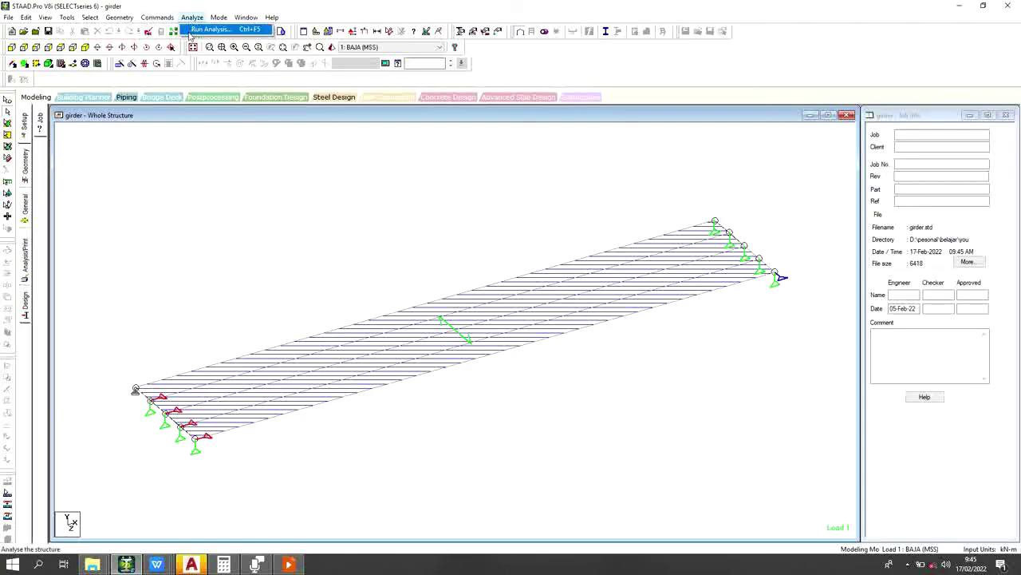
pyautogui.click(193, 32)
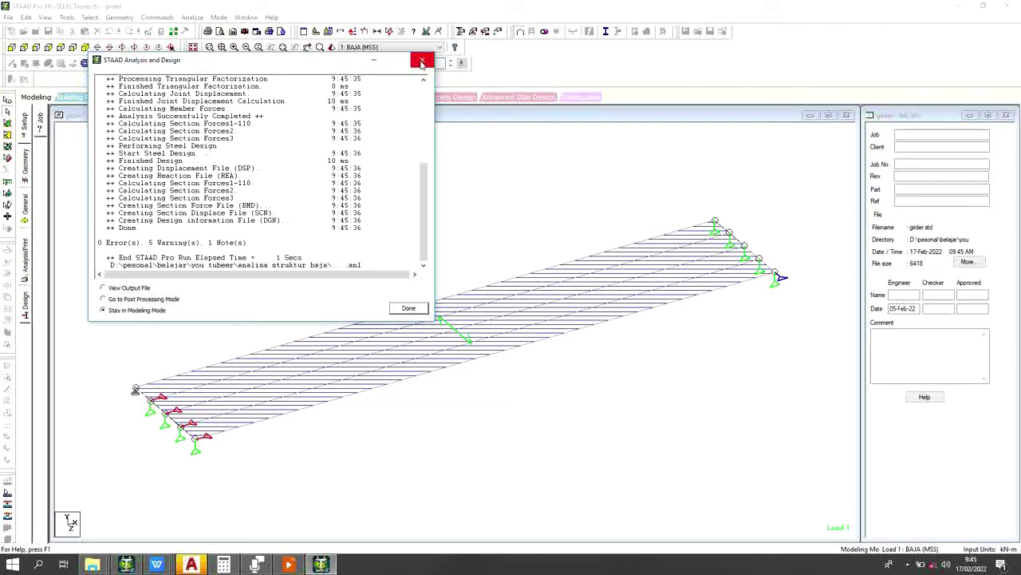
pyautogui.click(124, 289)
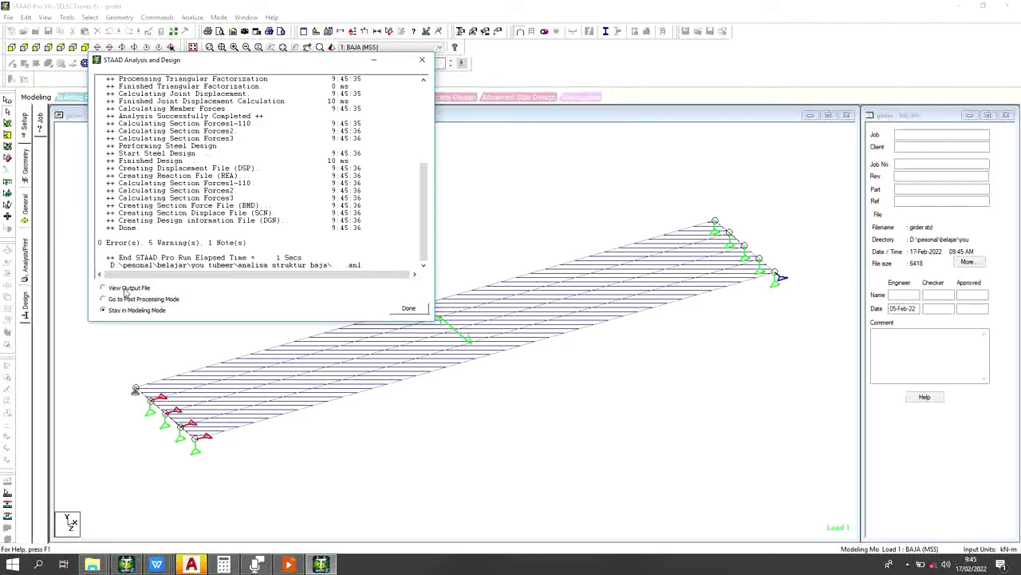
pyautogui.click(408, 309)
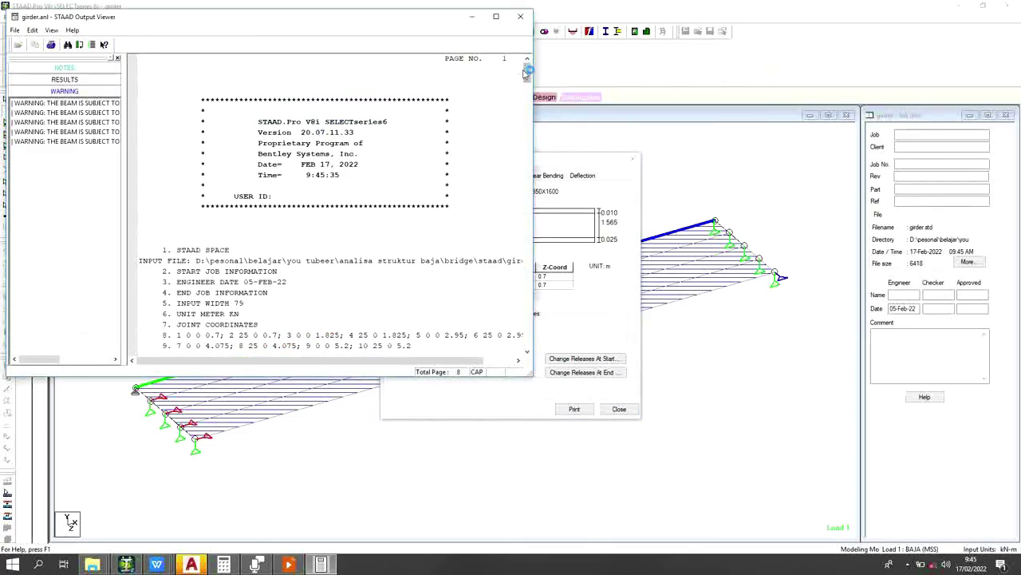
# Step: Examine the members' steel design ratios and pass status in the output file, and close the output and beam windows
pyautogui.moveTo(525, 72); pyautogui.dragTo(501, 307)
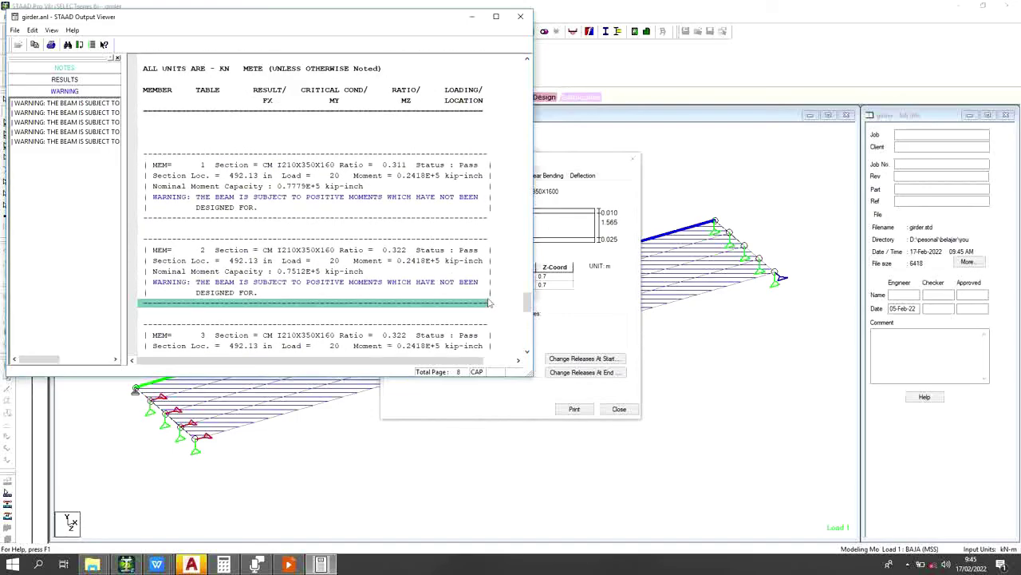
pyautogui.scroll(1, 485, 296)
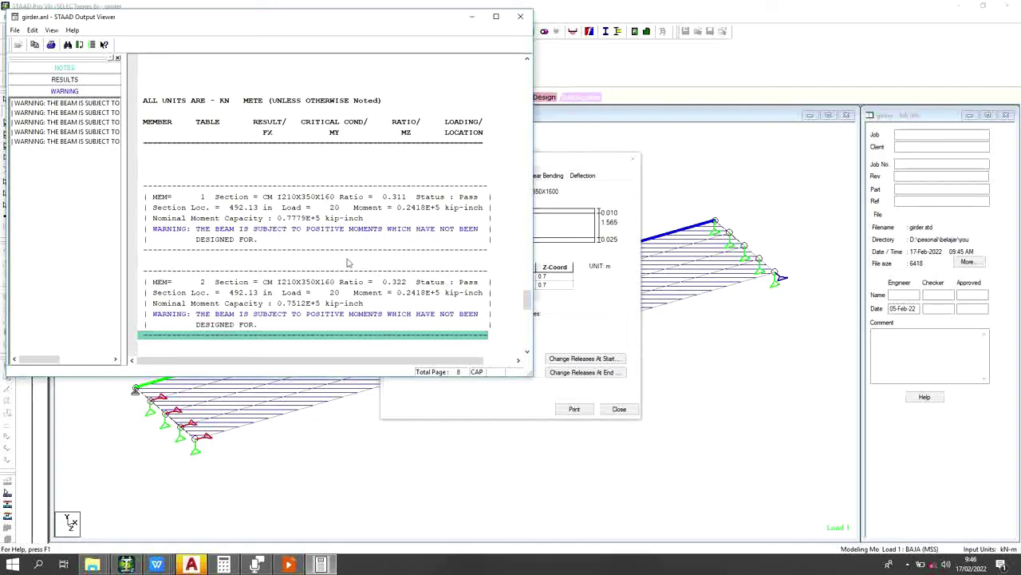
pyautogui.scroll(-1, 348, 263)
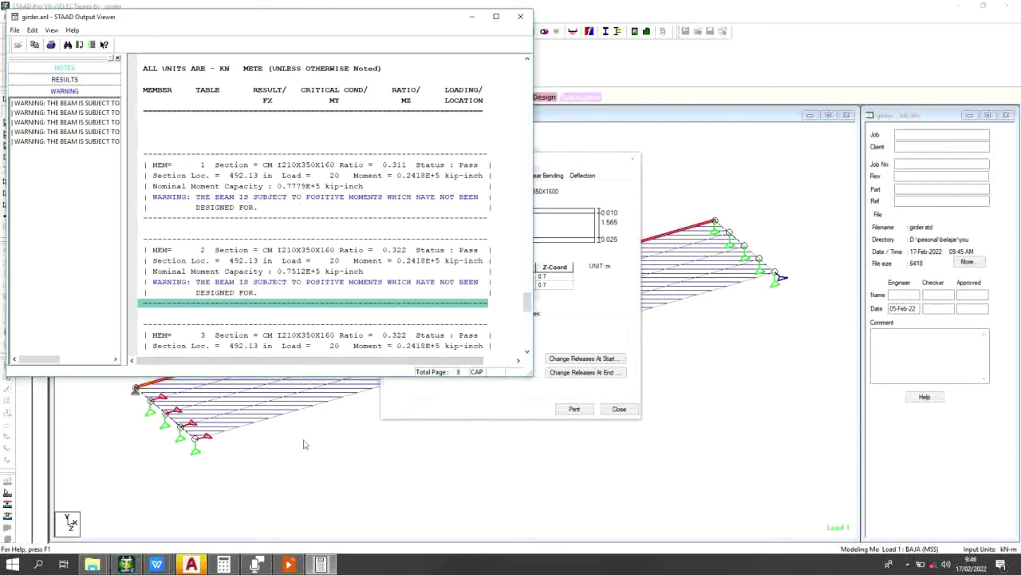
pyautogui.click(521, 17)
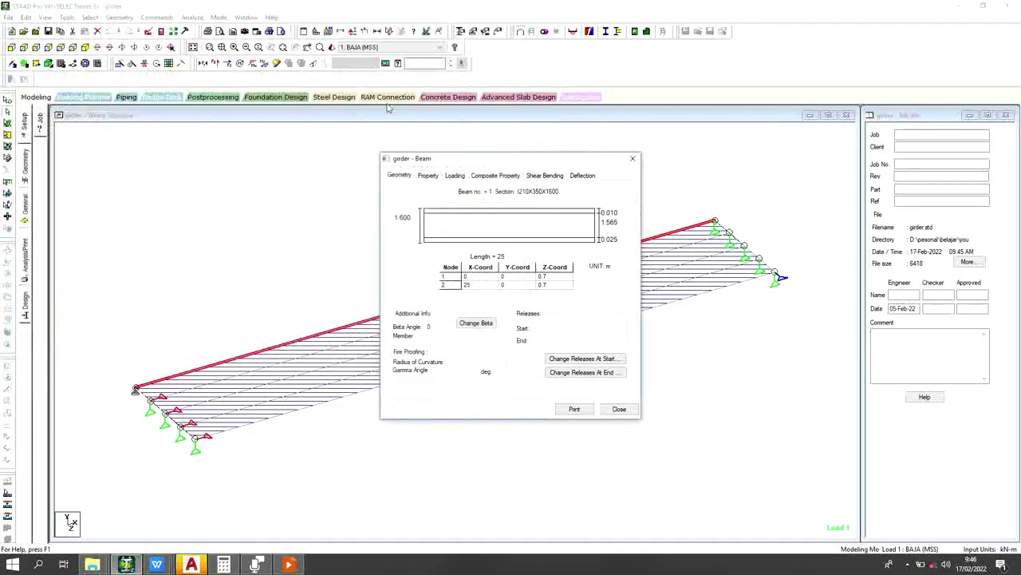
pyautogui.click(620, 409)
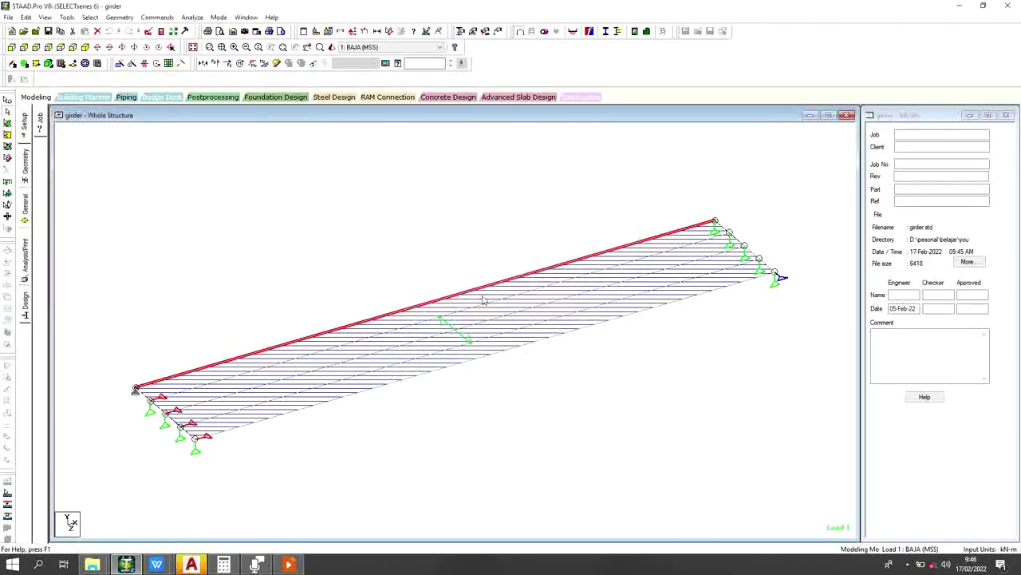
# Step: Open the girder command file, review the CMP line in the deck definition, and close the editor
pyautogui.click(148, 31)
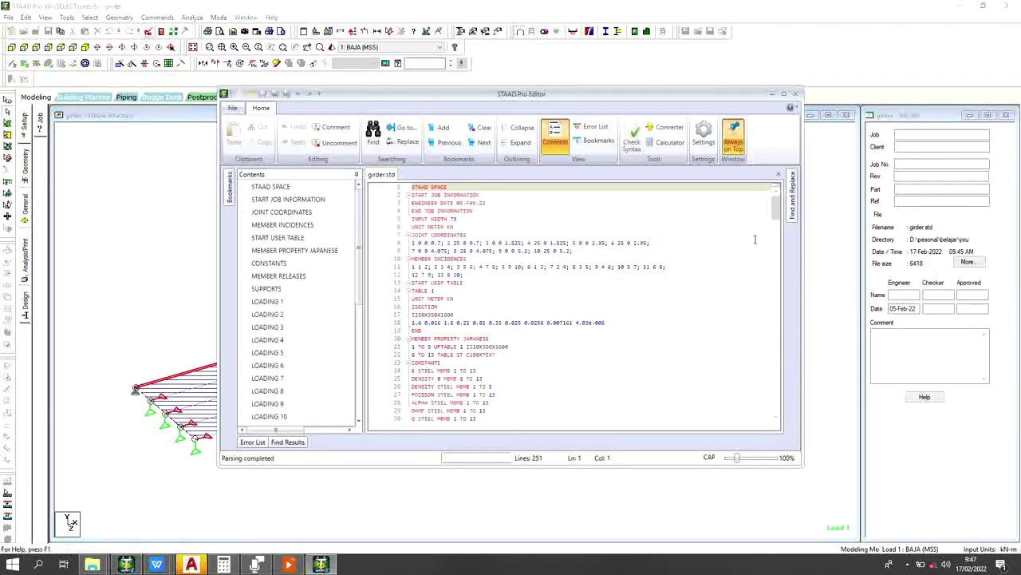
pyautogui.moveTo(777, 209); pyautogui.dragTo(784, 238)
pyautogui.scroll(-7, 784, 238)
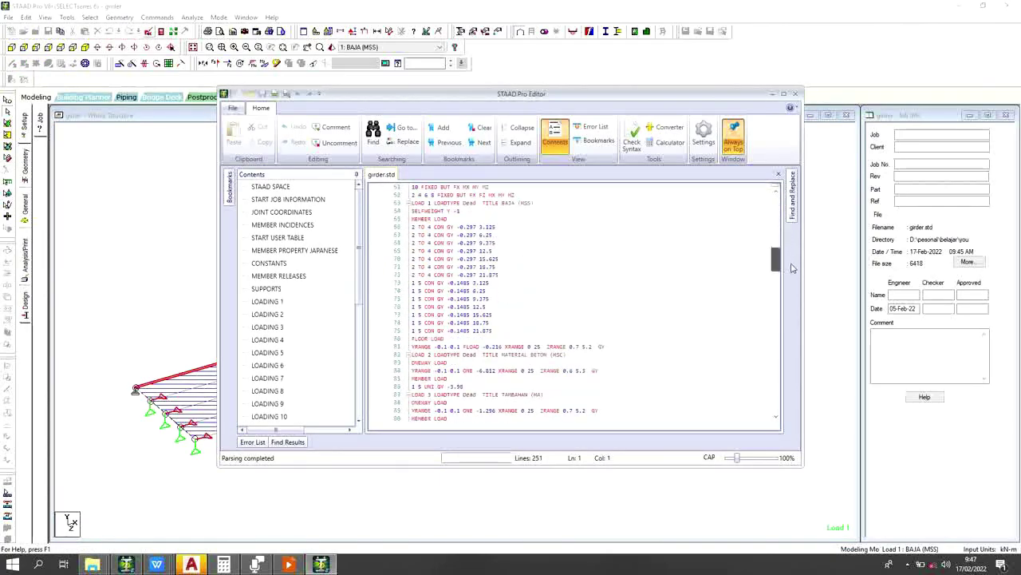
pyautogui.scroll(1, 745, 247)
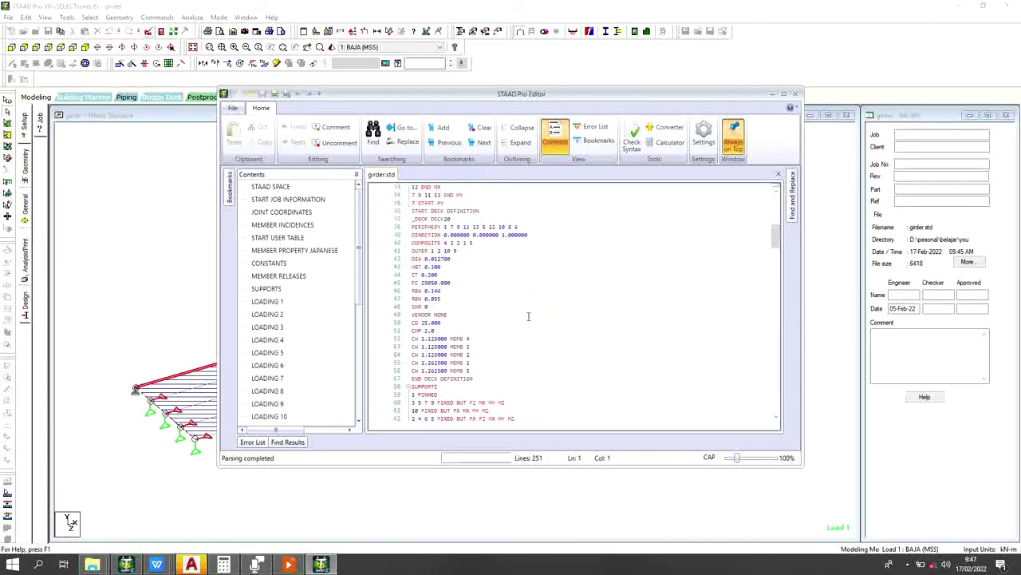
pyautogui.click(427, 329)
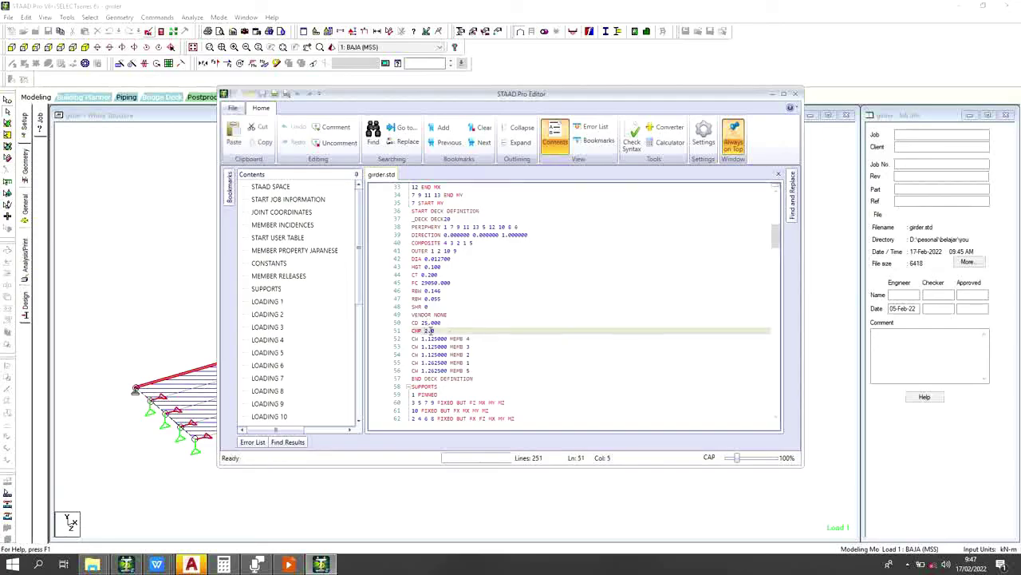
pyautogui.scroll(-1, 437, 331)
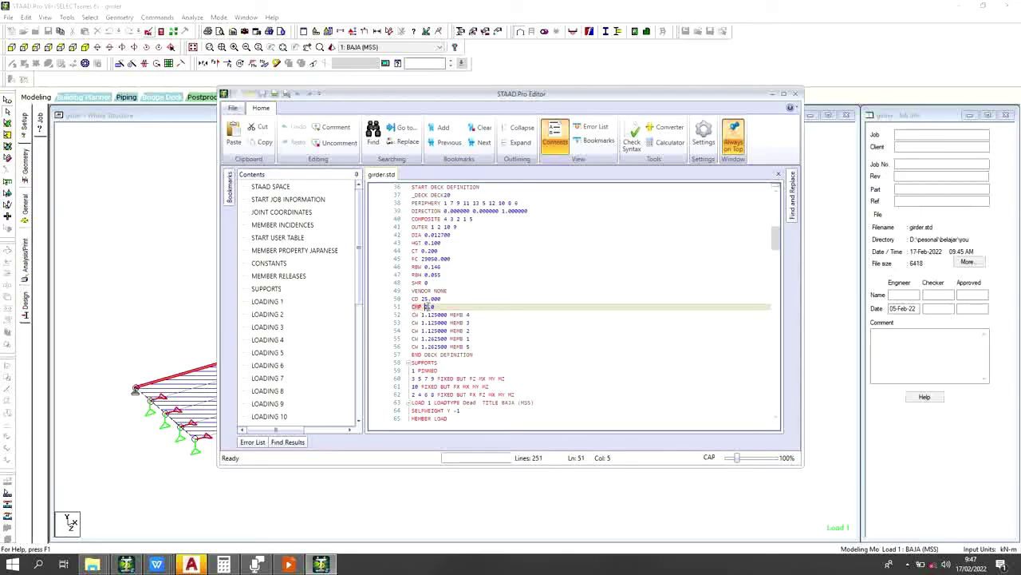
pyautogui.click(796, 94)
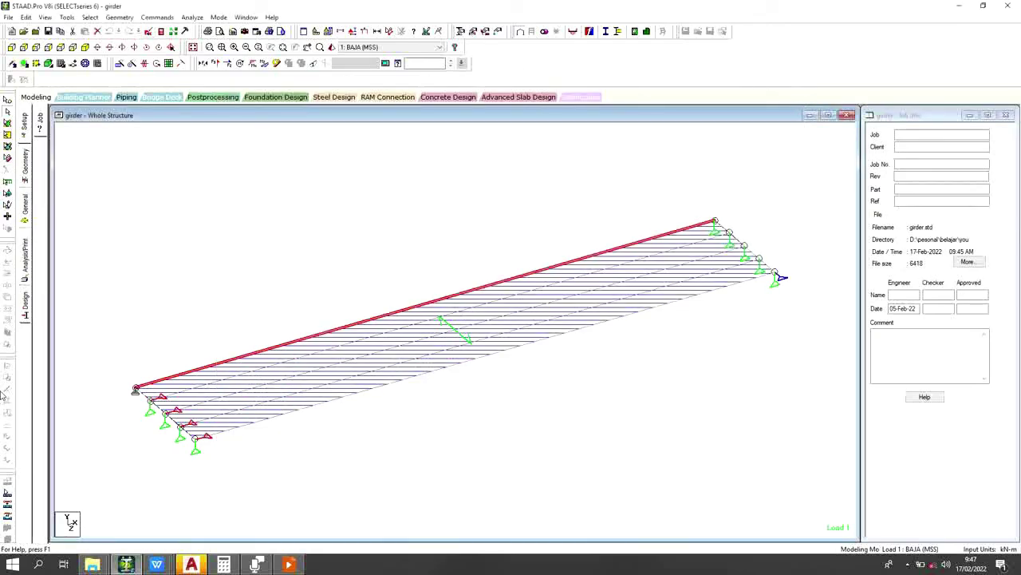
# Step: Clear the member selection and display the design results diagram based on actual ratio, with values shown
pyautogui.click(435, 419)
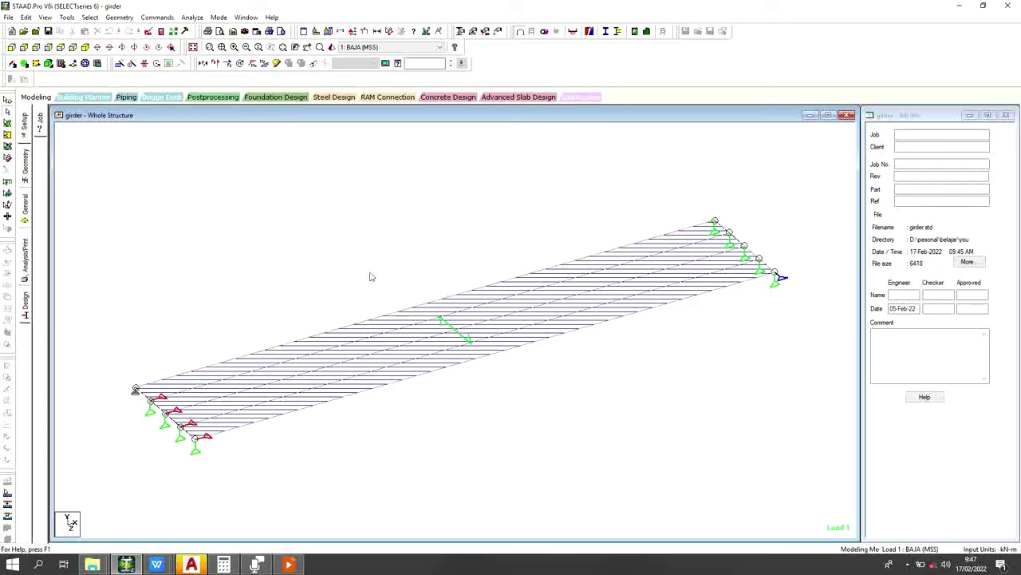
pyautogui.click(353, 32)
pyautogui.click(585, 131)
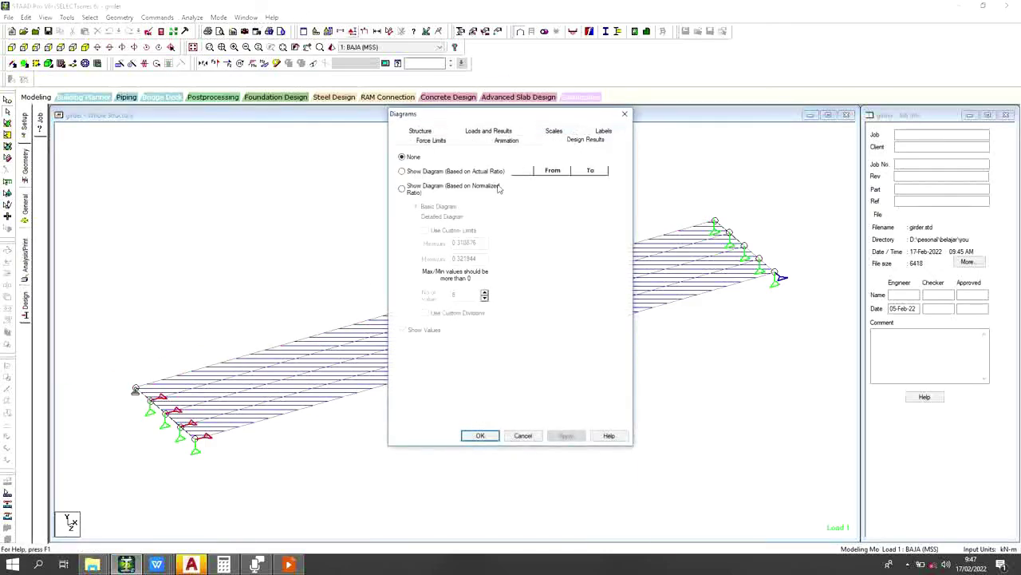
pyautogui.click(437, 177)
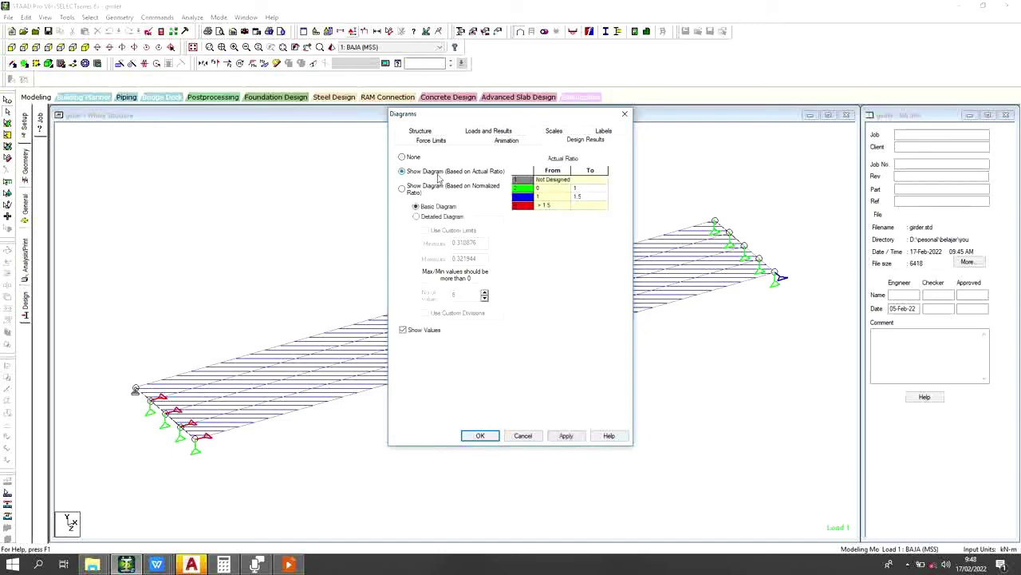
pyautogui.click(563, 436)
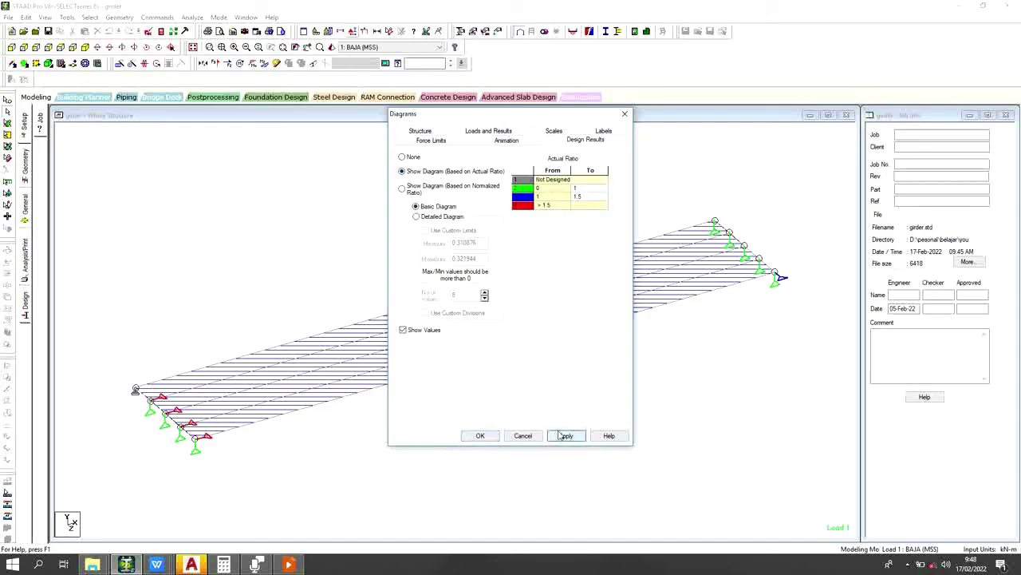
pyautogui.click(481, 435)
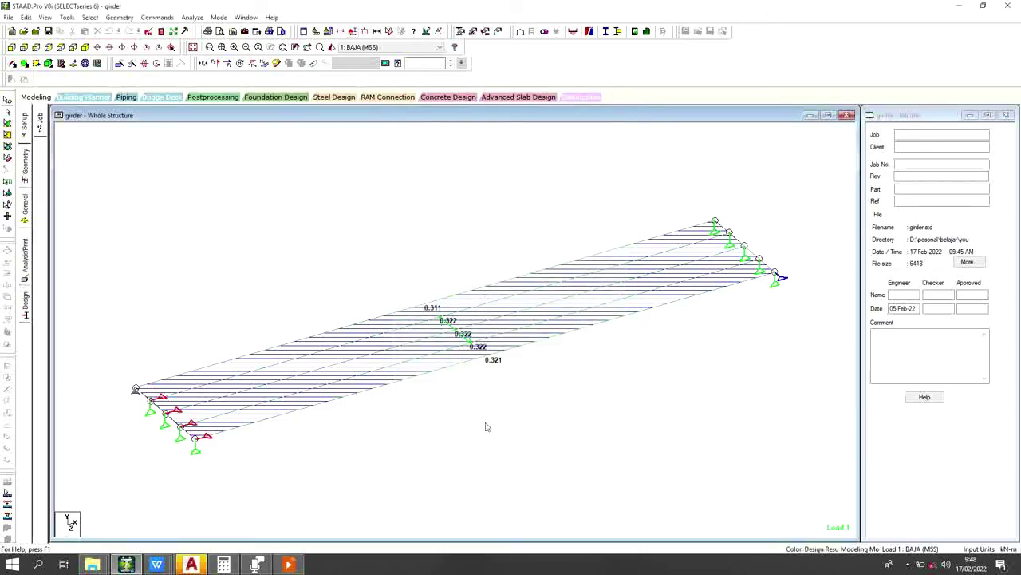
# Step: Examine the design ratios on the model, highlighting the front outer girder and its neighbouring girder, and clear the selection
pyautogui.scroll(2, 490, 418)
pyautogui.scroll(2, 477, 384)
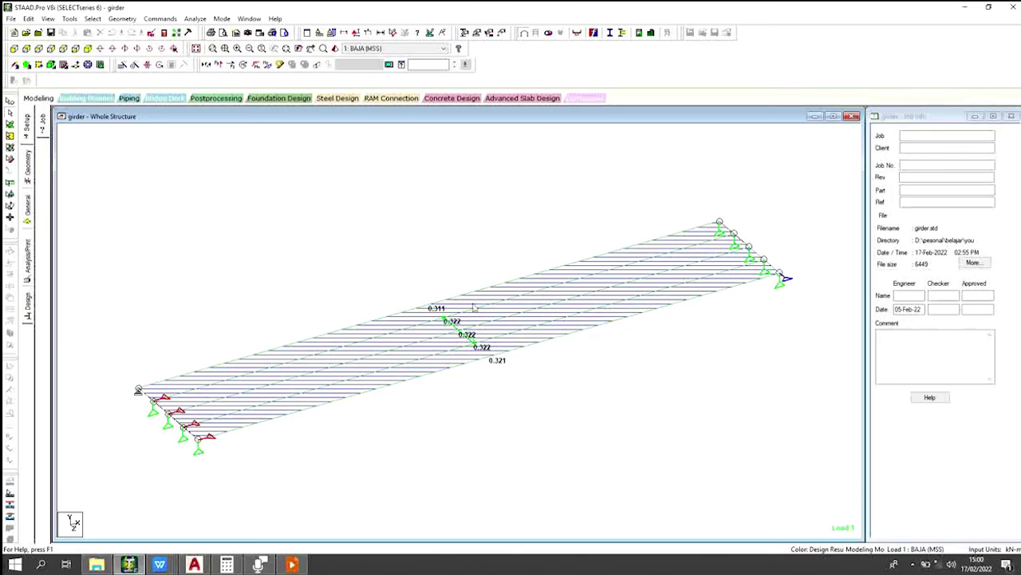
pyautogui.click(517, 336)
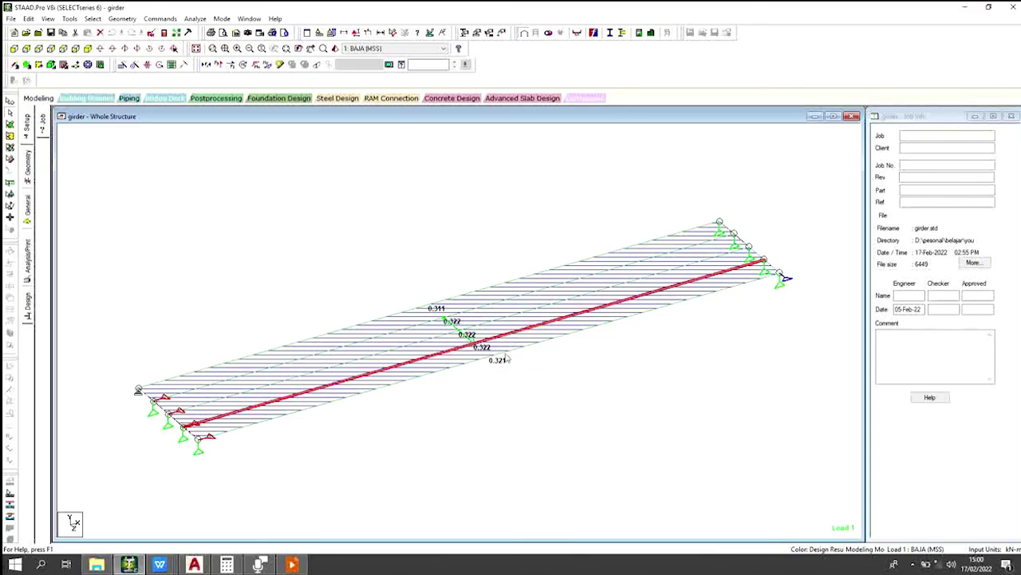
pyautogui.keyDown('ctrl'); pyautogui.click(512, 361); pyautogui.keyUp('ctrl')
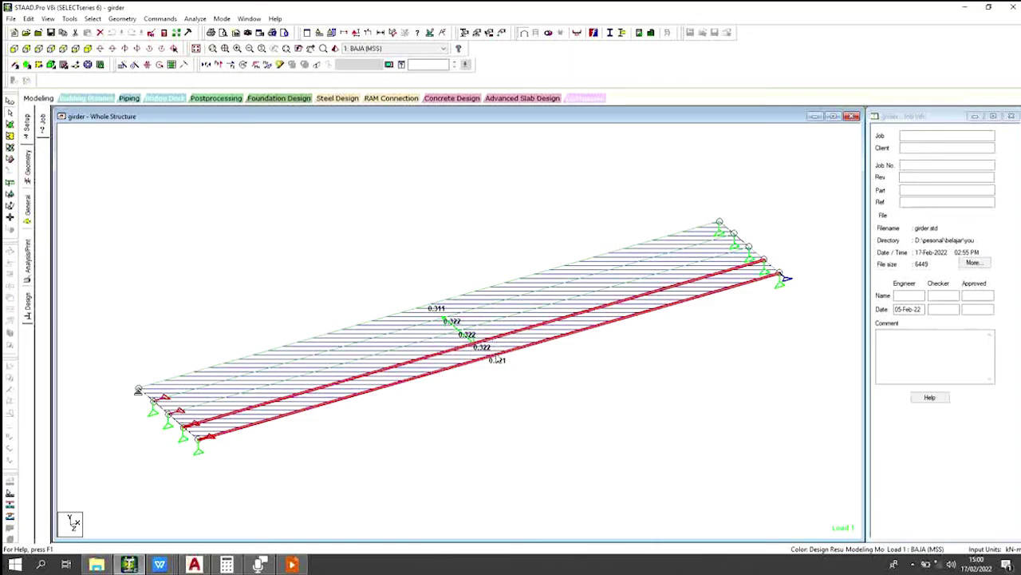
pyautogui.moveTo(505, 361)
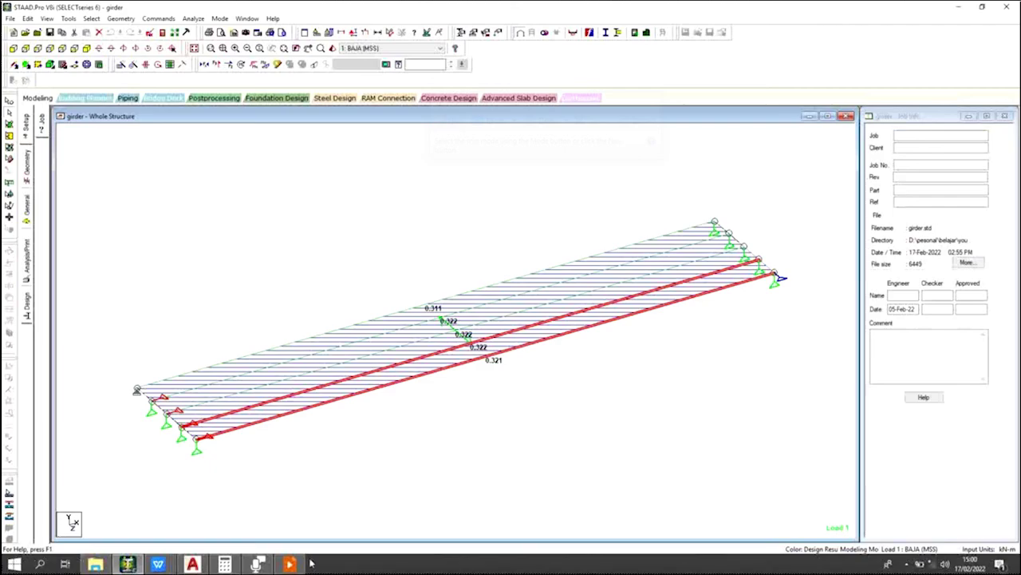
pyautogui.click(324, 195)
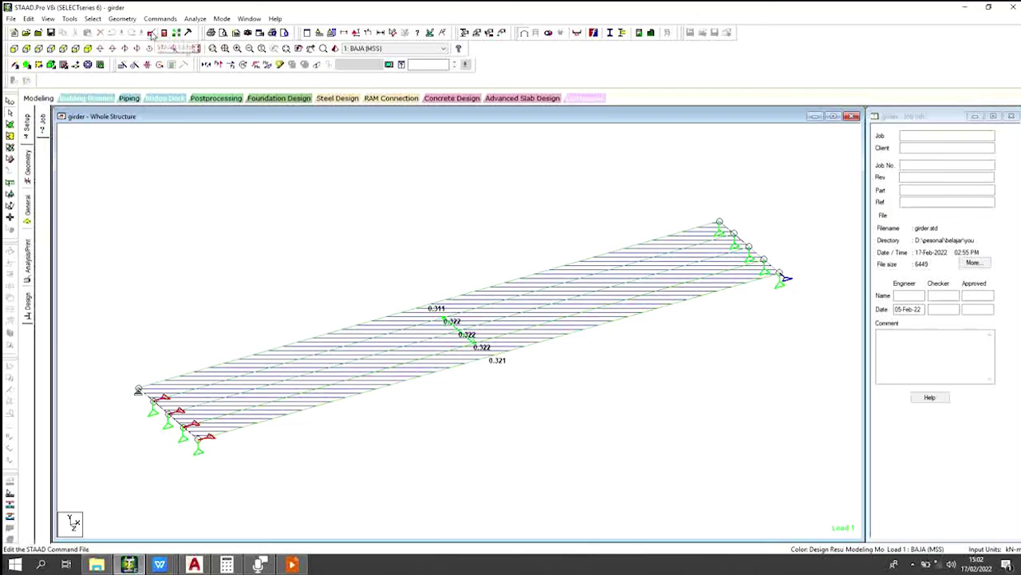
# Step: Open the command file and set the LOAD LIST line below PERFORM ANALYSIS to load combination 19 only
pyautogui.click(151, 33)
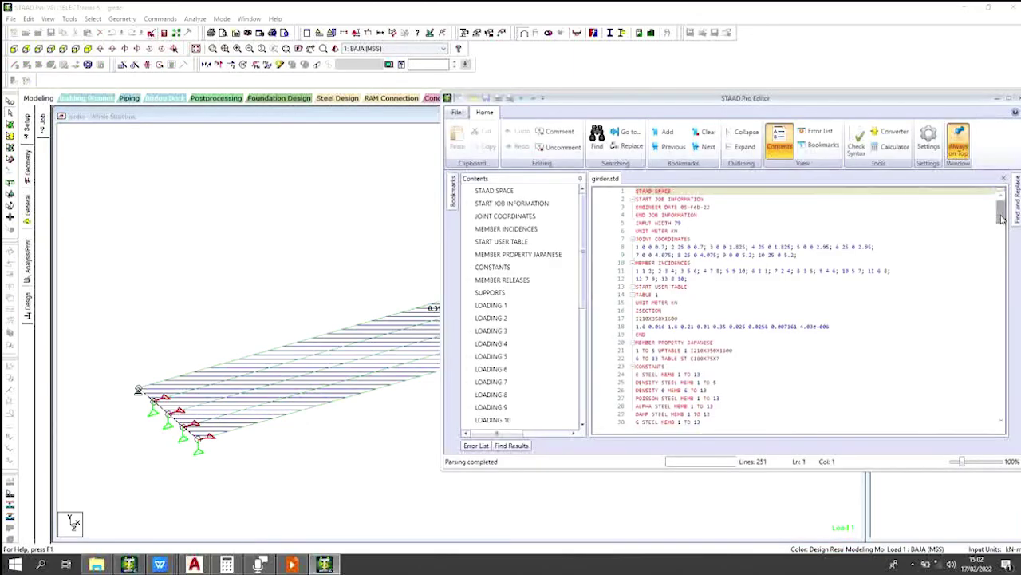
pyautogui.moveTo(1002, 217); pyautogui.dragTo(1001, 387)
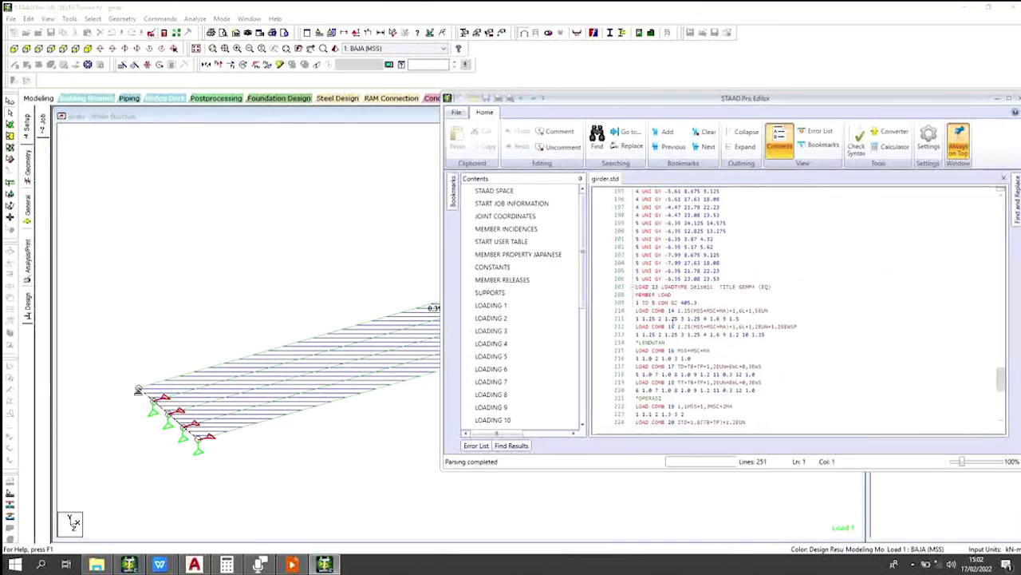
pyautogui.scroll(-1, 656, 306)
pyautogui.scroll(-6, 656, 306)
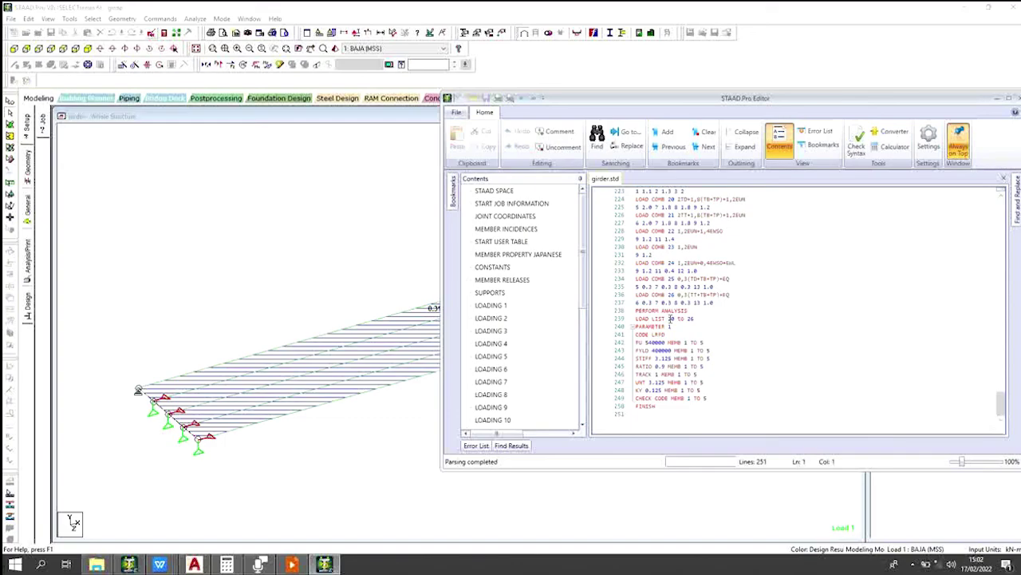
pyautogui.scroll(4, 670, 318)
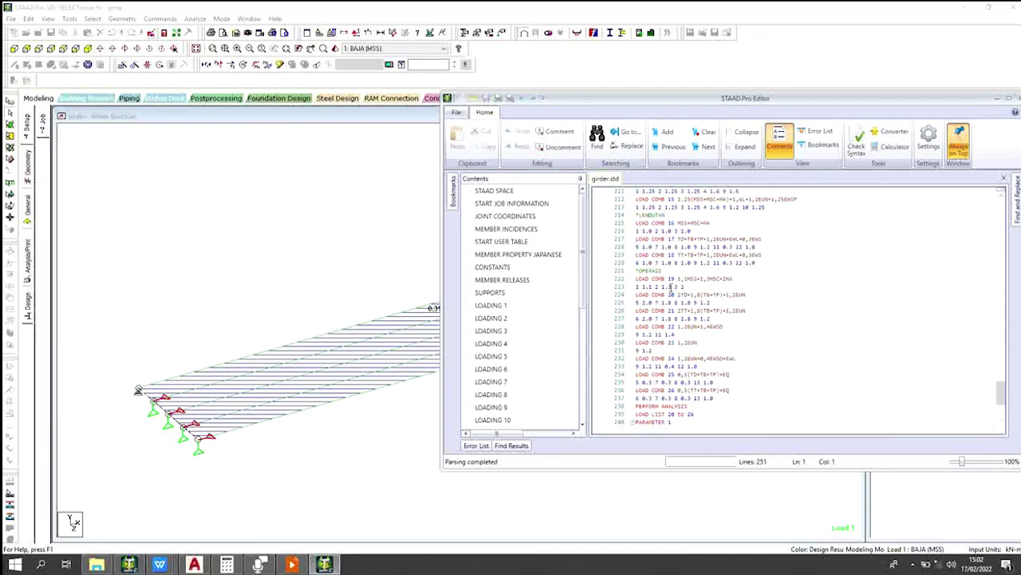
pyautogui.scroll(-4, 673, 280)
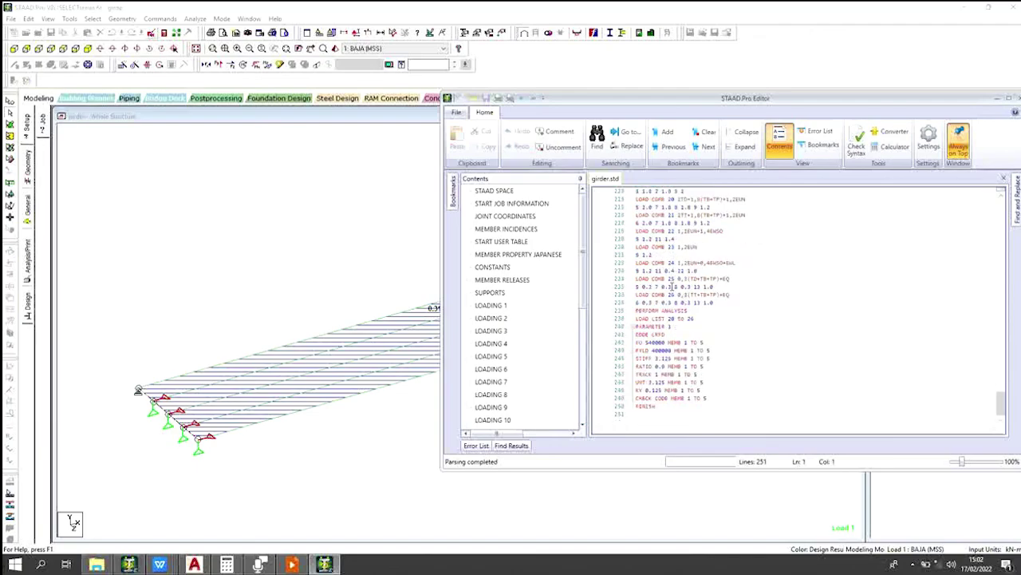
pyautogui.click(703, 324)
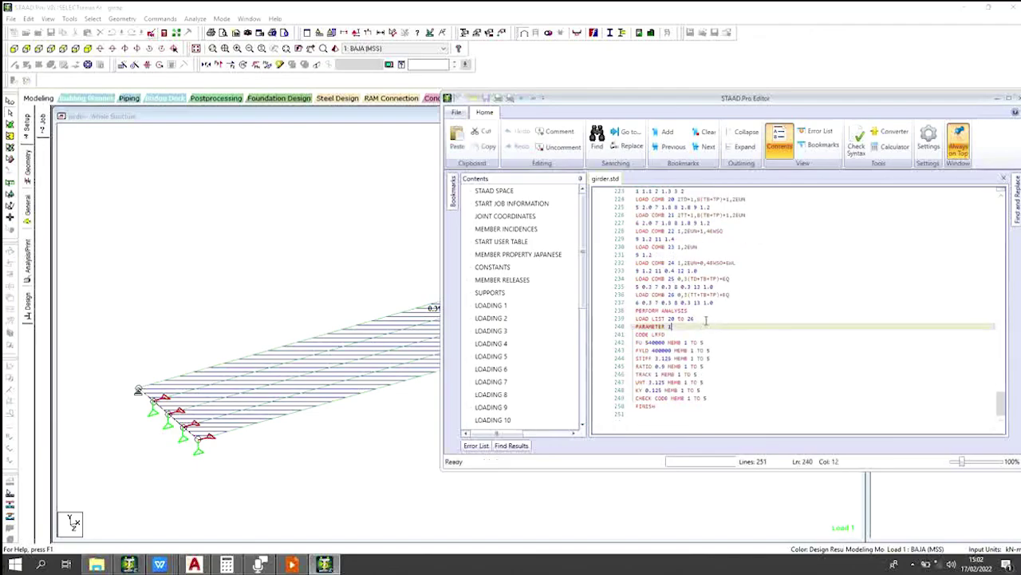
pyautogui.click(707, 320)
pyautogui.press('BackSpace')
pyautogui.press('BackSpace')
pyautogui.press('BackSpace')
pyautogui.press('BackSpace')
pyautogui.press('BackSpace')
pyautogui.press('BackSpace')
pyautogui.press('BackSpace')
pyautogui.press('BackSpace')
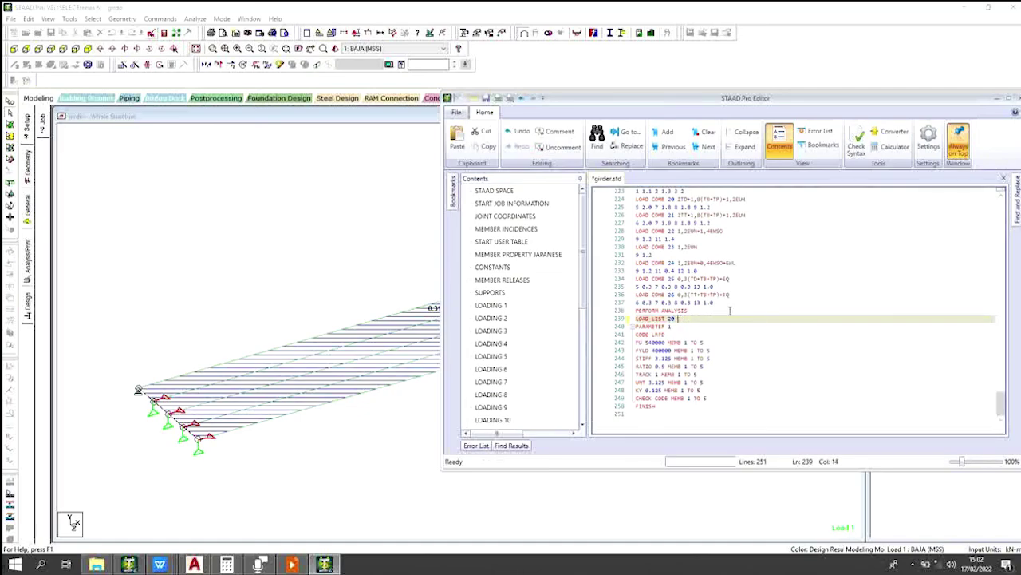
pyautogui.write('19')
# Step: Comment out all lines from START DECK DEFINITION to END DECK DEFINITION with asterisks, and save and close the command file
pyautogui.scroll(10, 746, 279)
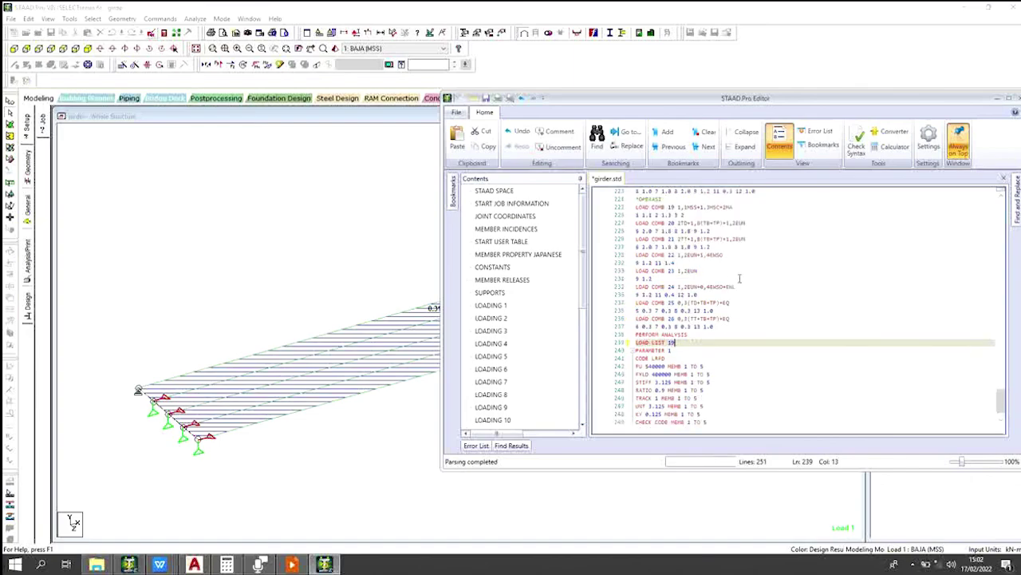
pyautogui.scroll(20, 713, 295)
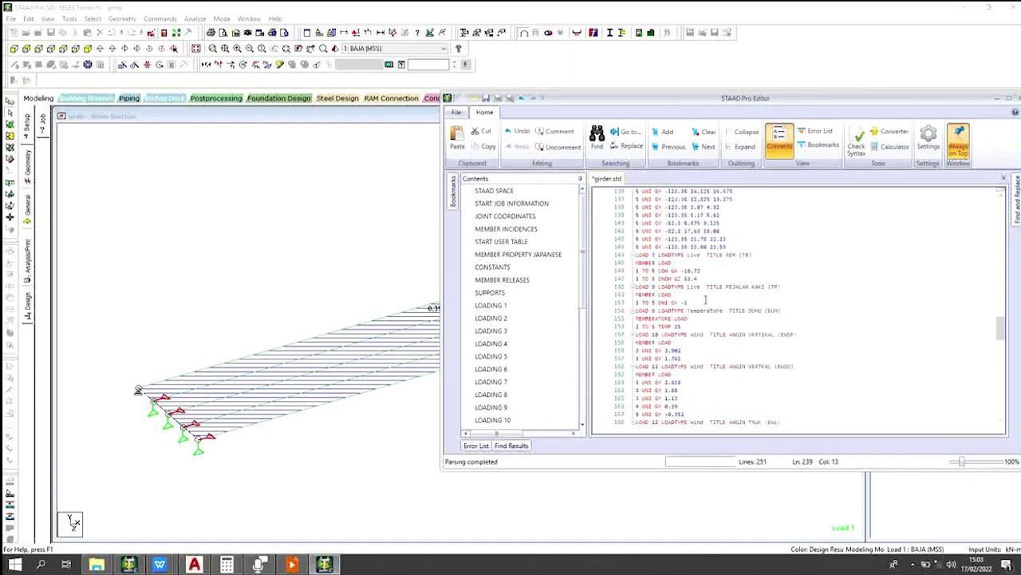
pyautogui.scroll(17, 706, 297)
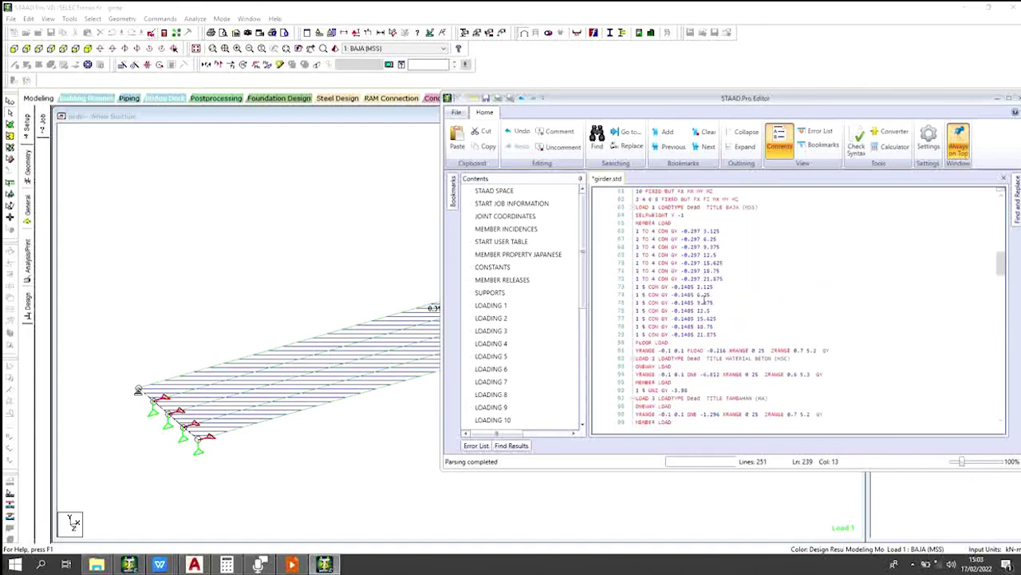
pyautogui.scroll(7, 703, 302)
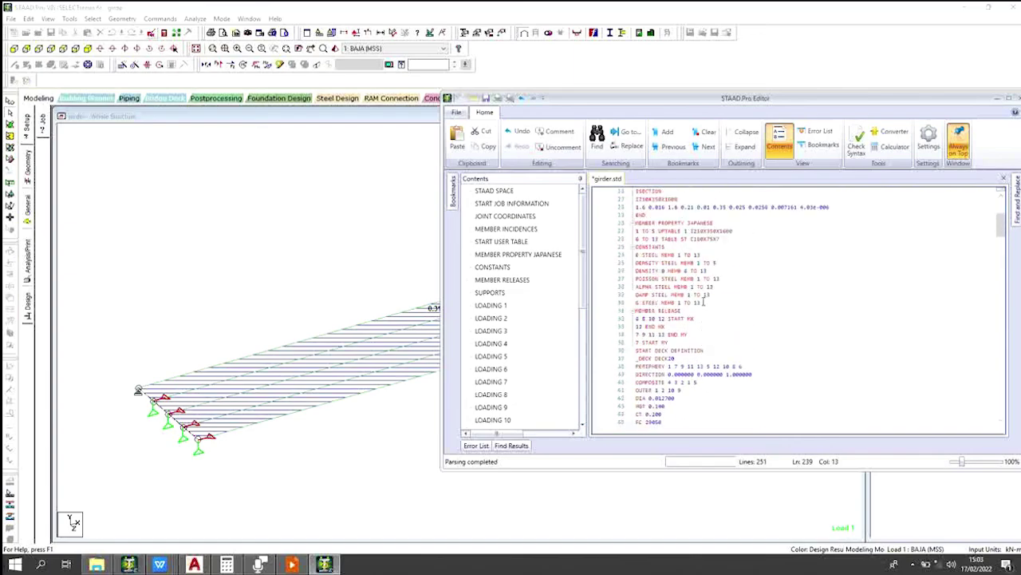
pyautogui.scroll(-6, 703, 300)
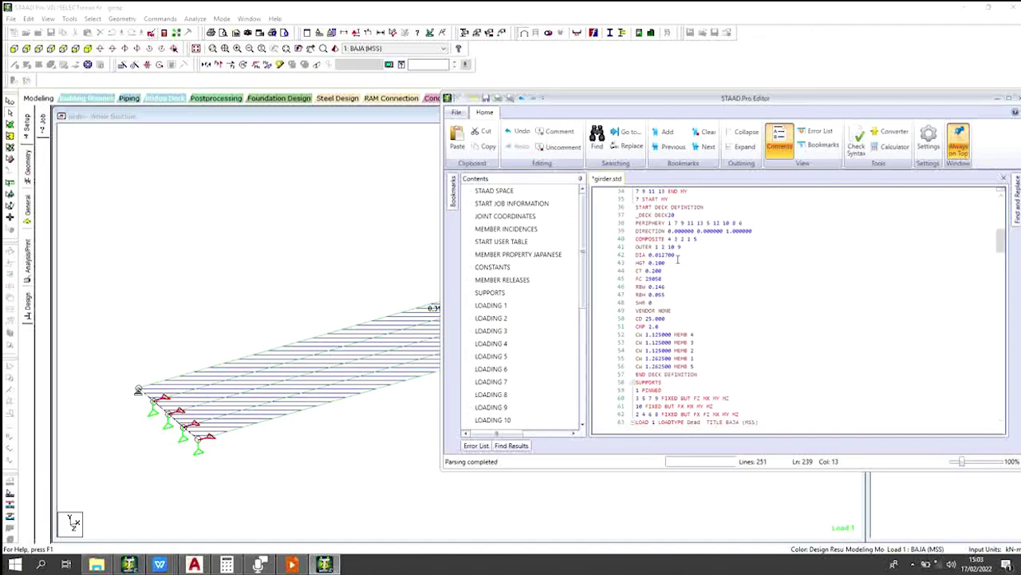
pyautogui.click(639, 209)
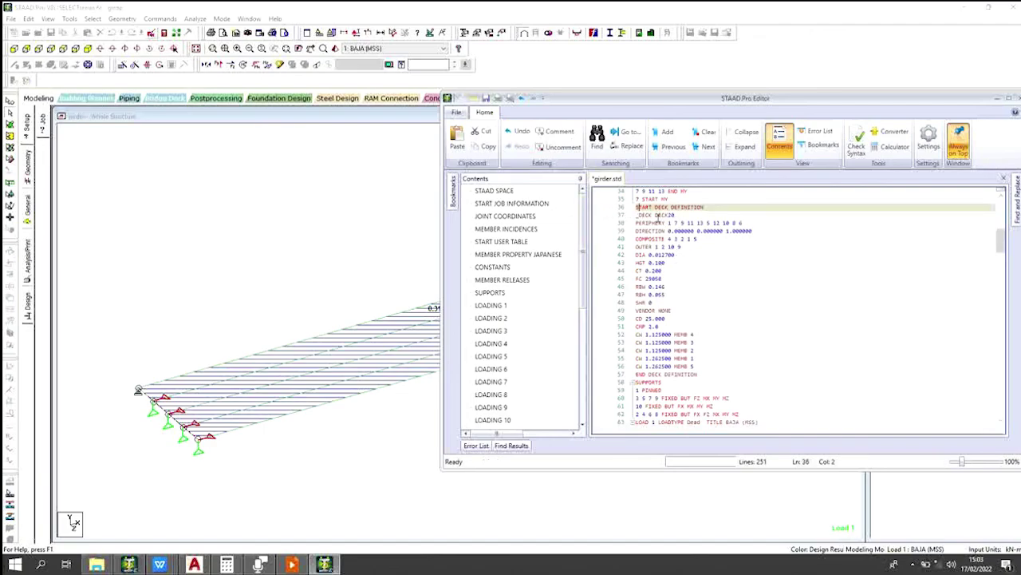
pyautogui.press('Home')
pyautogui.write('*')
pyautogui.press('Down')
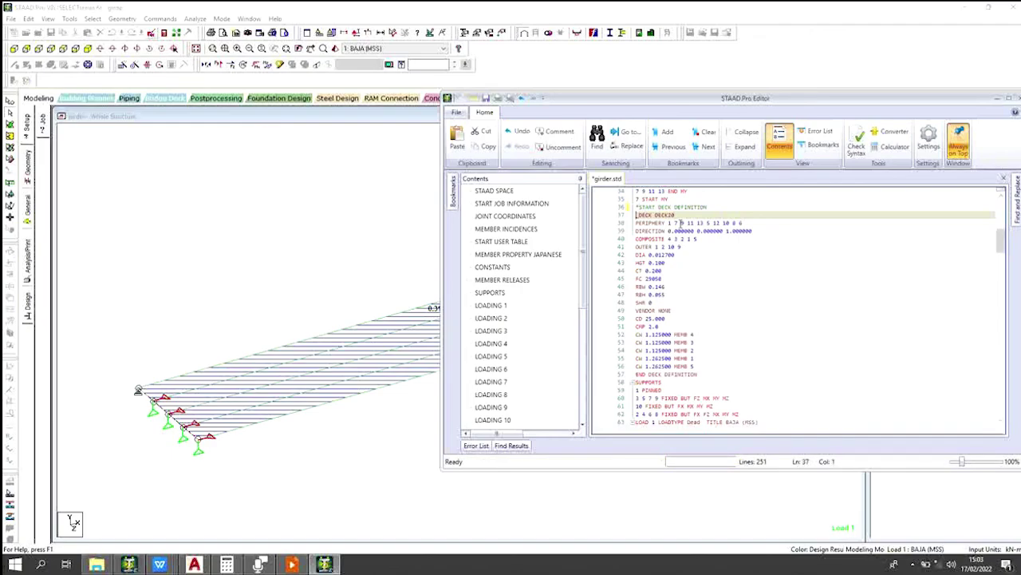
pyautogui.write('*')
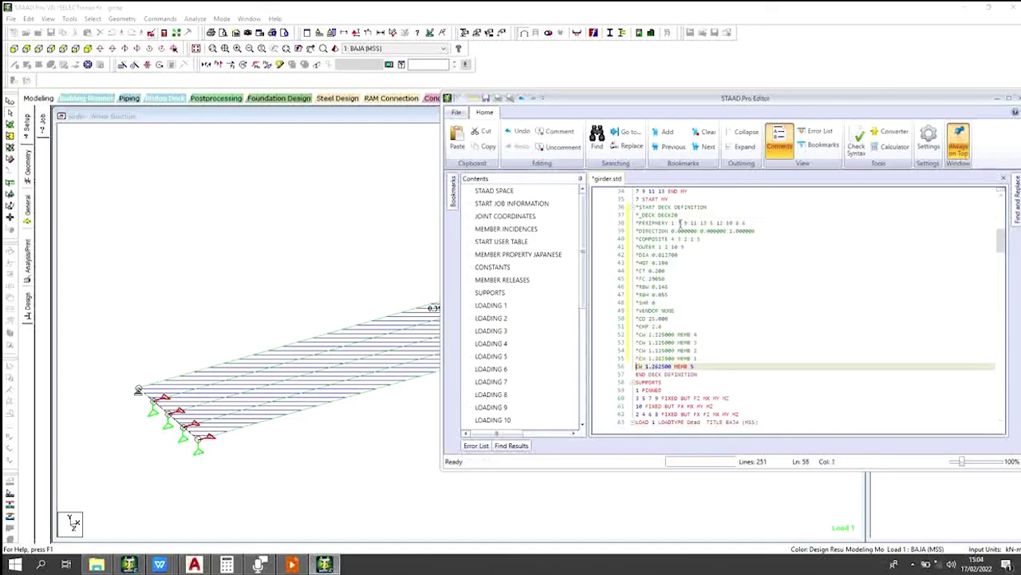
pyautogui.write('*')
pyautogui.press('Down')
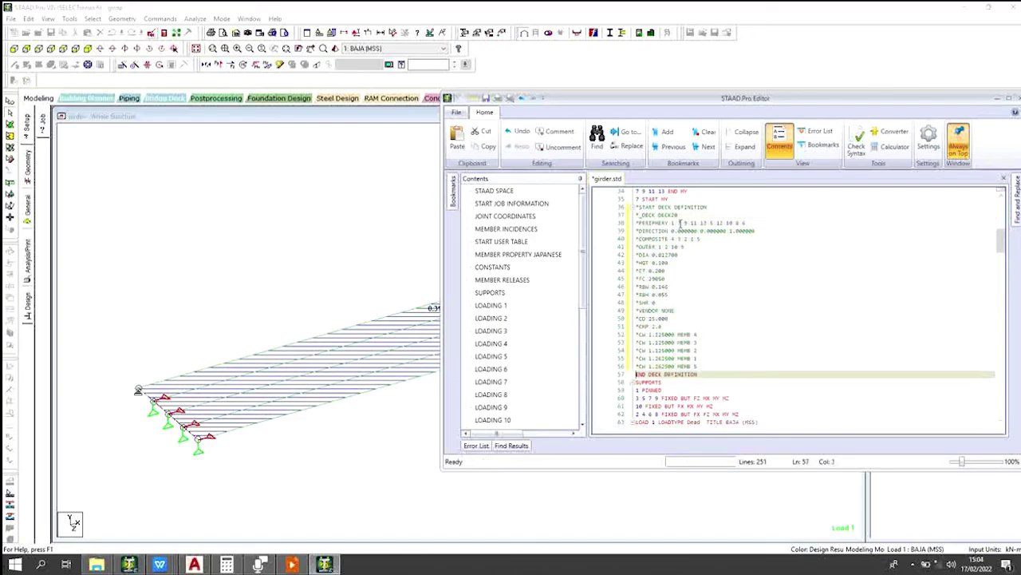
pyautogui.write('*')
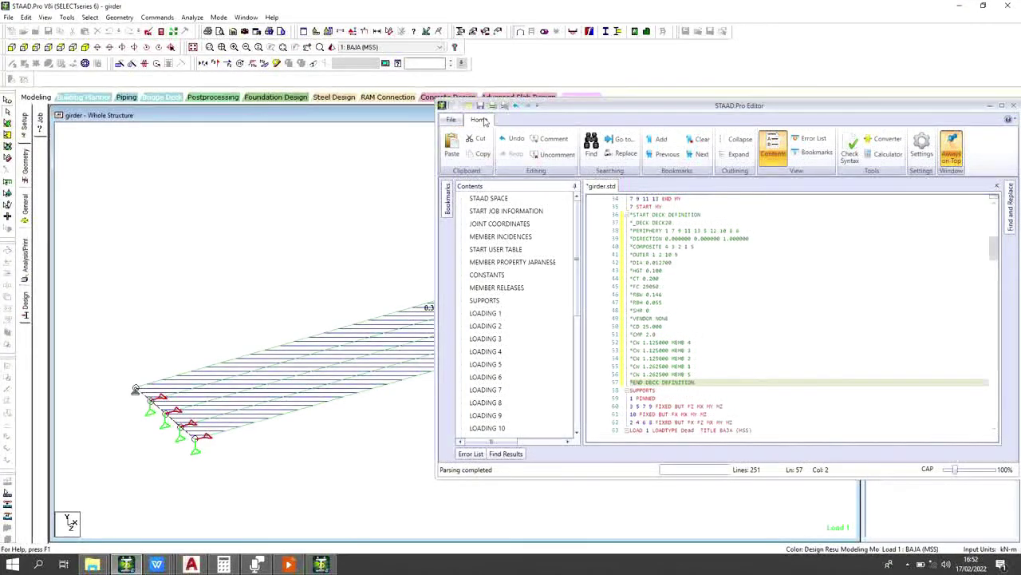
pyautogui.click(482, 108)
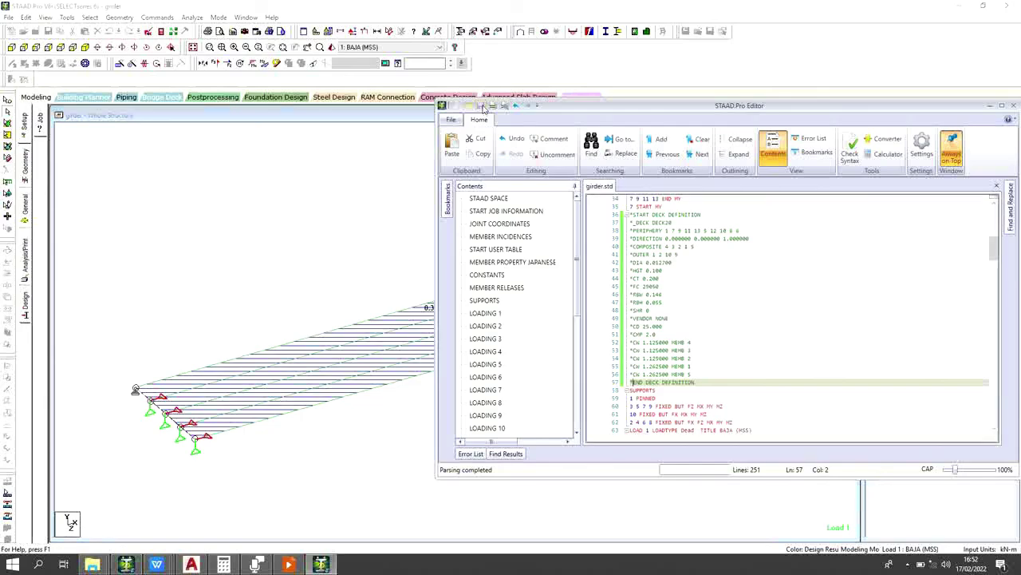
pyautogui.click(1014, 106)
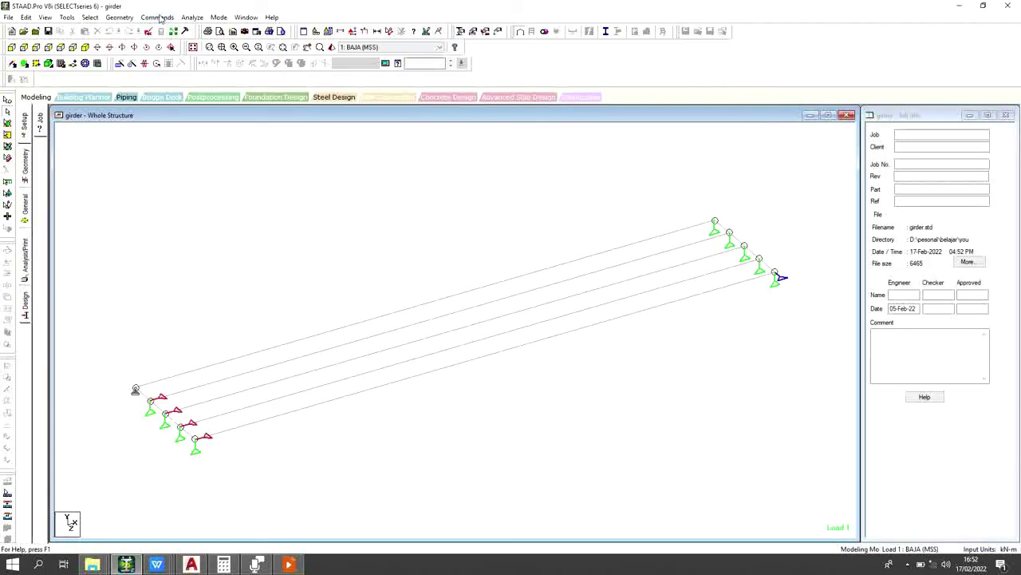
# Step: Run the analysis for load combination 19, stay in modeling mode, and dismiss the beam properties dialog
pyautogui.click(191, 17)
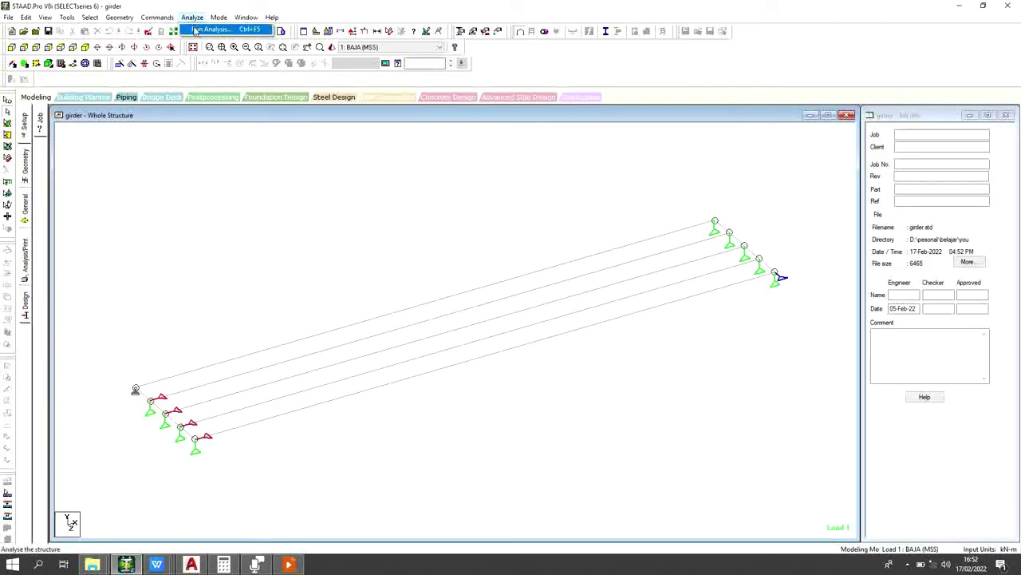
pyautogui.click(205, 29)
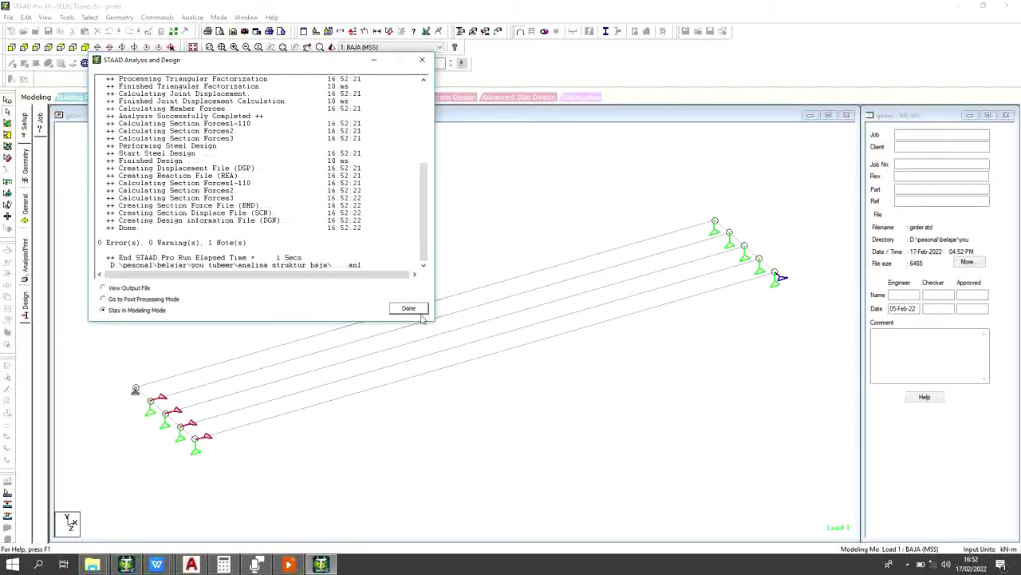
pyautogui.doubleClick(409, 310)
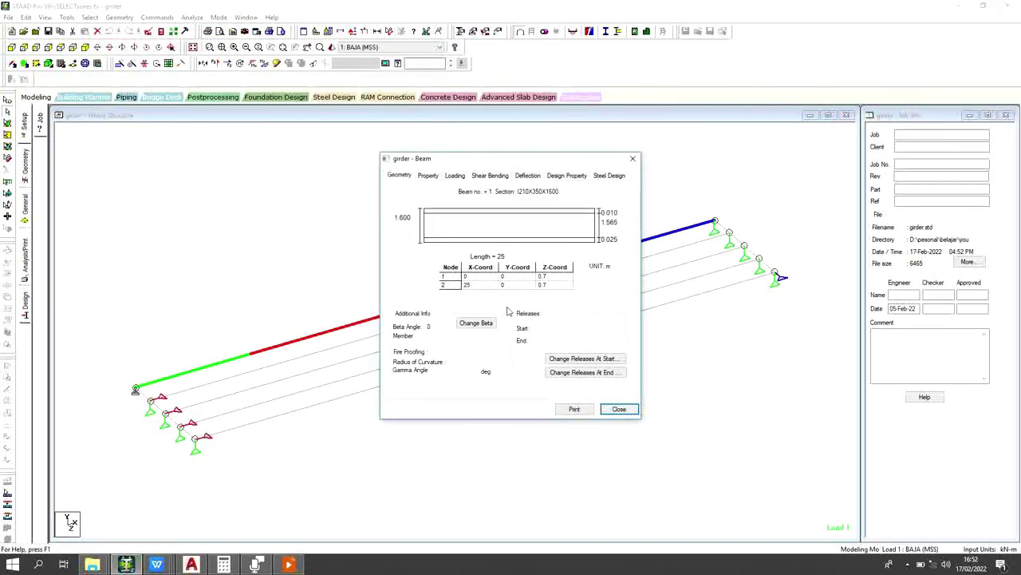
pyautogui.click(618, 406)
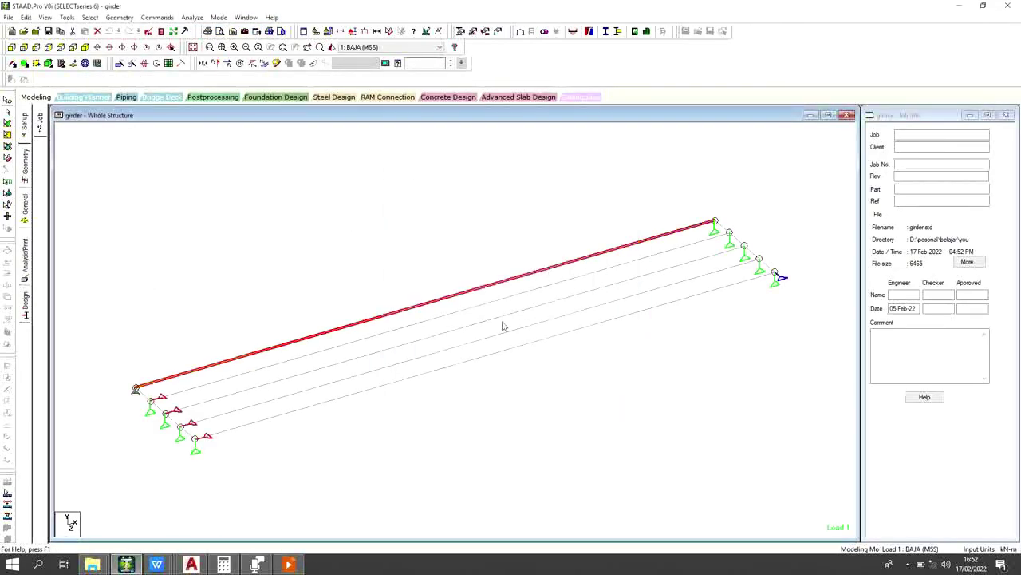
# Step: Display the design results as a basic diagram based on actual ratio, with values shown on the girders
pyautogui.click(352, 31)
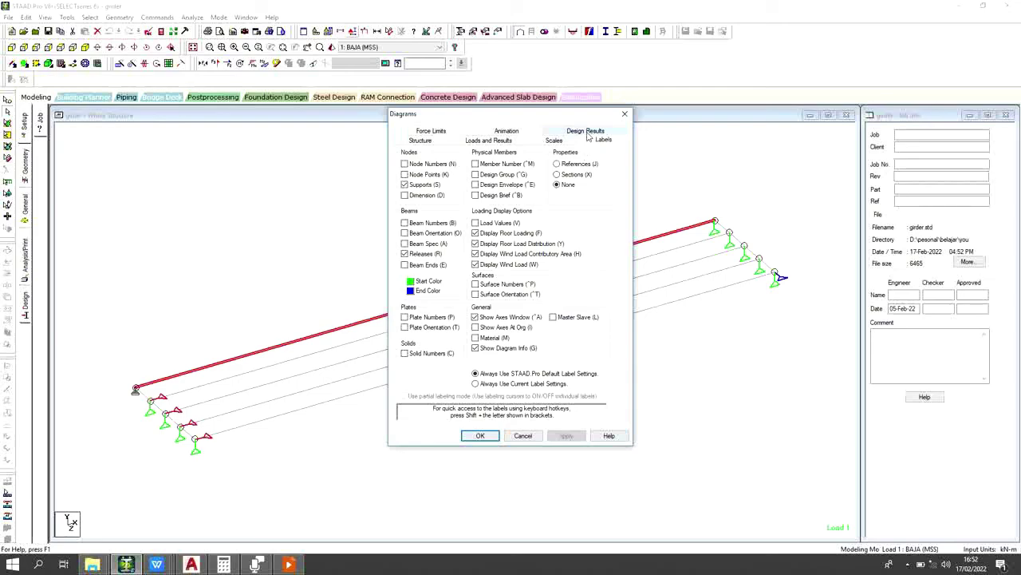
pyautogui.click(586, 131)
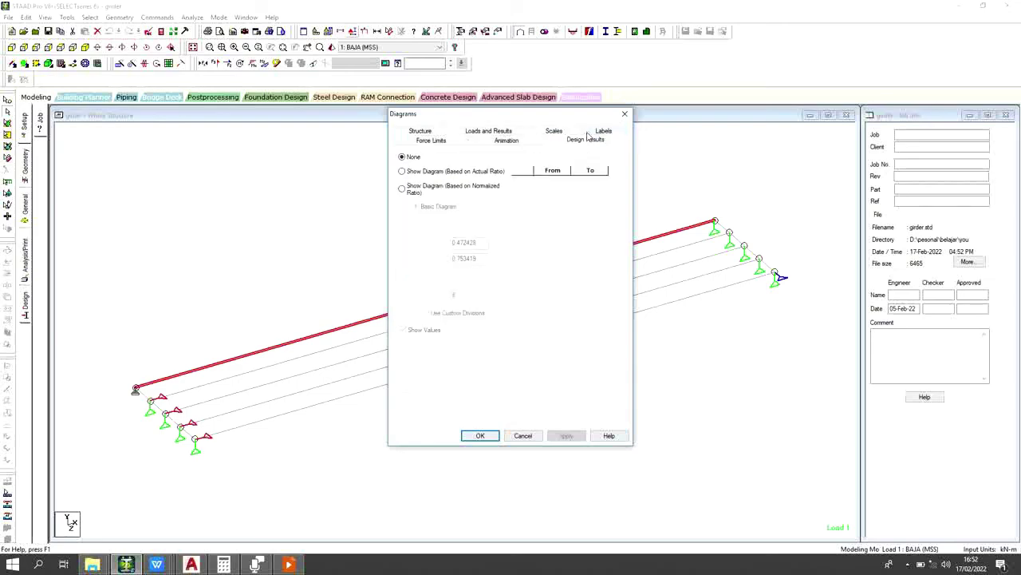
pyautogui.click(412, 174)
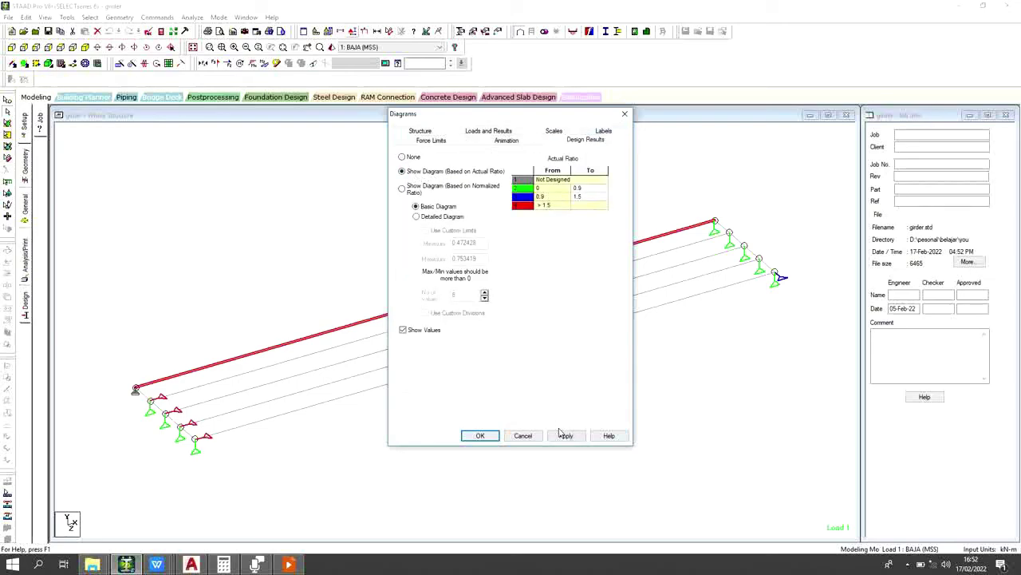
pyautogui.click(563, 435)
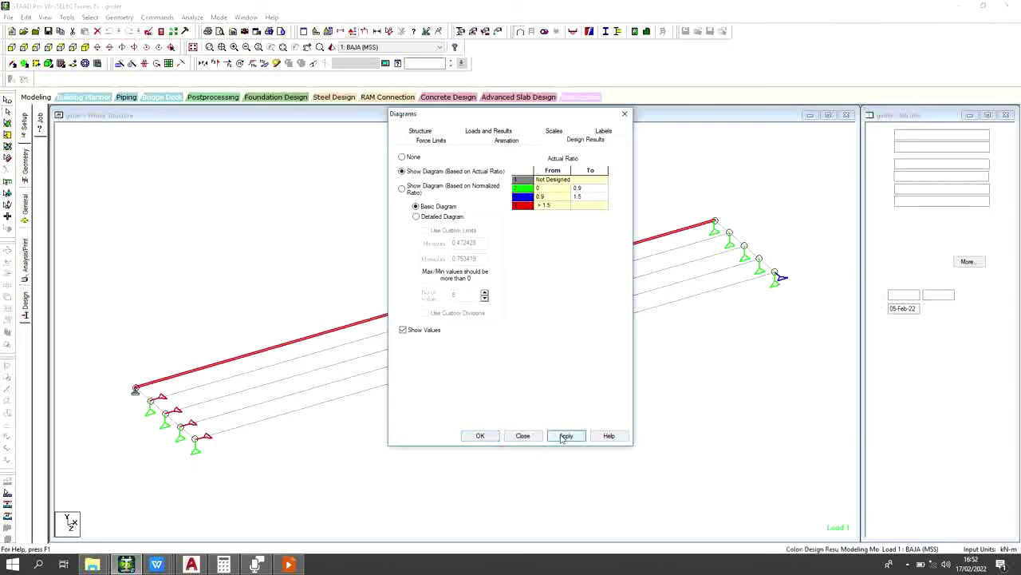
pyautogui.click(480, 437)
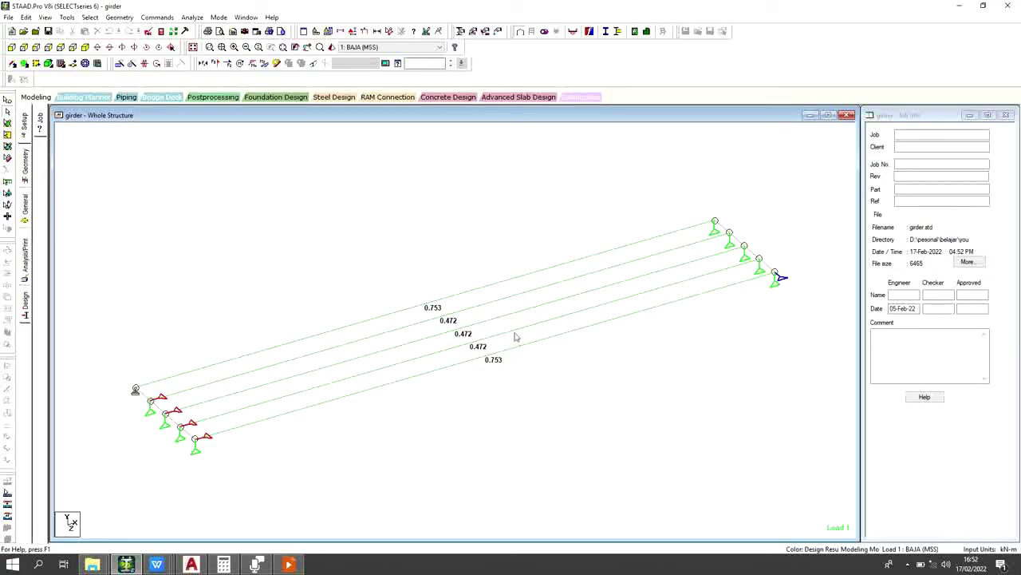
# Step: Examine the design ratios, highlighting the front outer girder and its neighbouring girder, and clear the selection
pyautogui.click(515, 336)
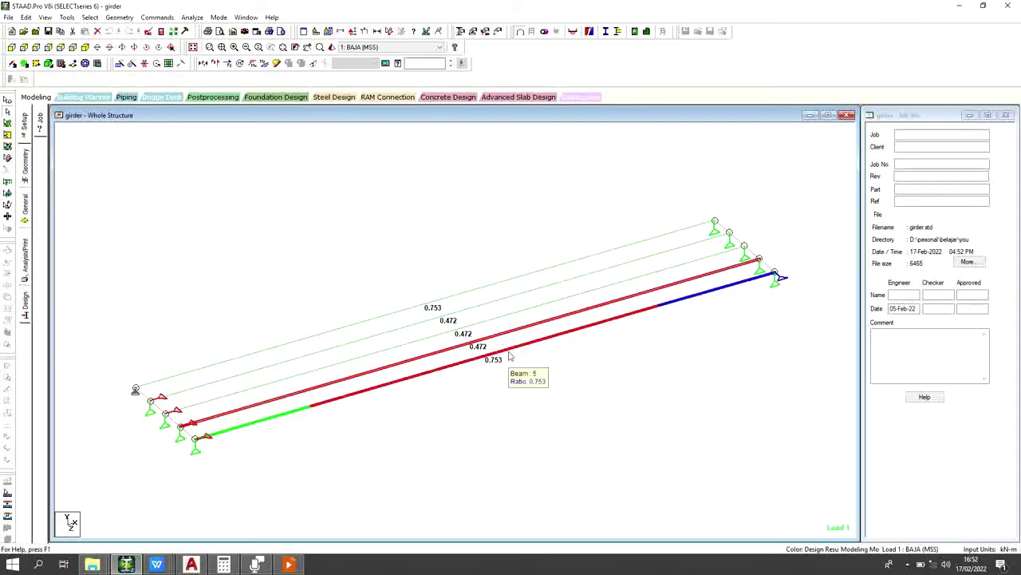
pyautogui.keyDown('ctrl'); pyautogui.click(511, 356); pyautogui.keyUp('ctrl')
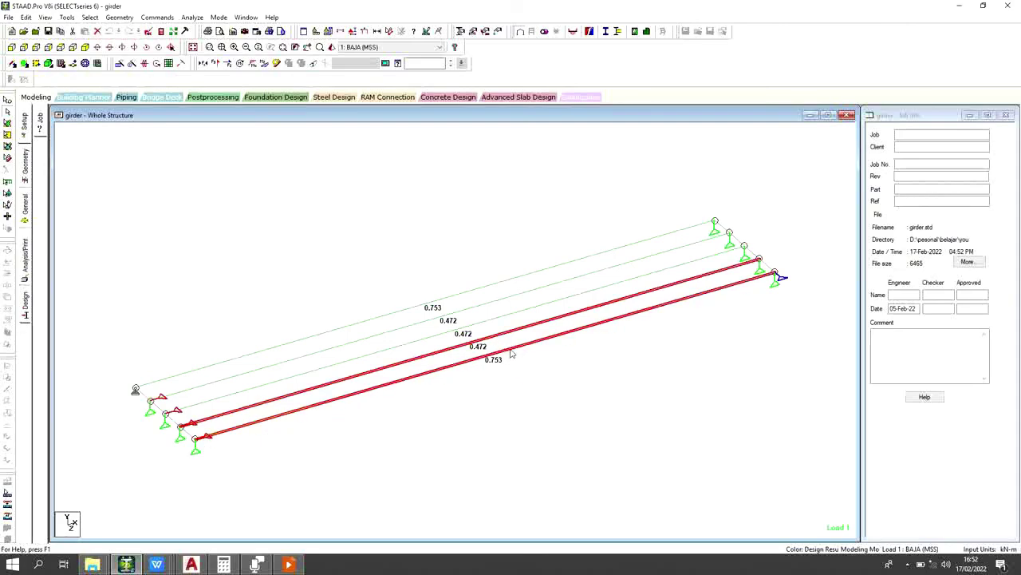
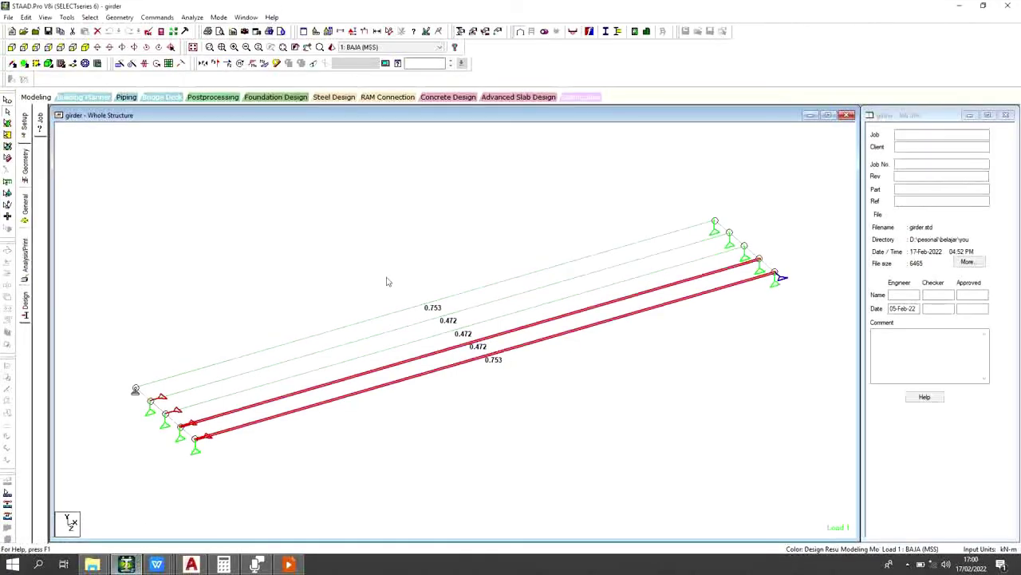
pyautogui.click(366, 294)
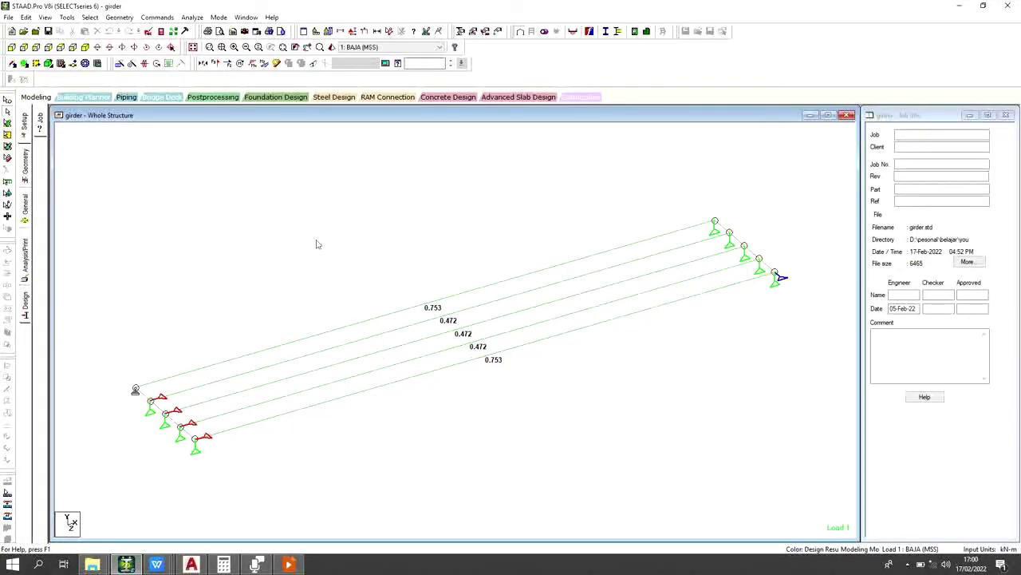
# Step: Open the command file, review the load cases, and delete +2MA from the title of load combination 19
pyautogui.click(148, 32)
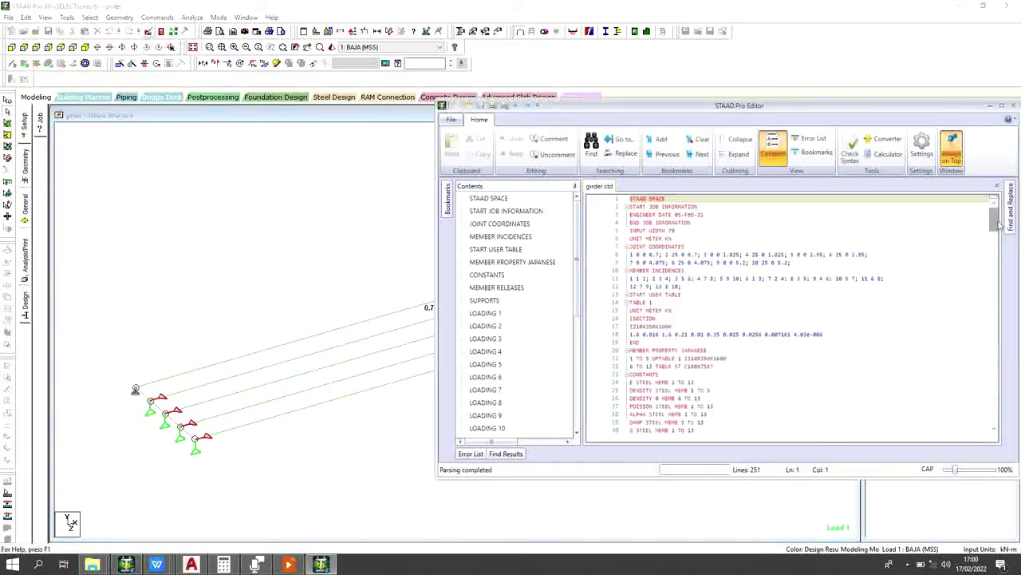
pyautogui.moveTo(995, 222); pyautogui.dragTo(996, 294)
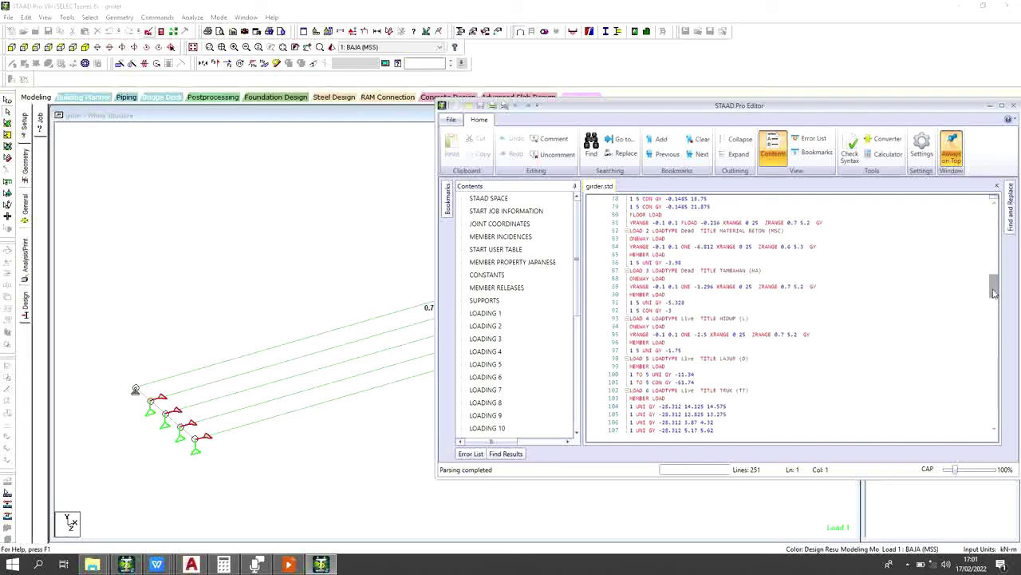
pyautogui.moveTo(995, 293); pyautogui.dragTo(996, 290)
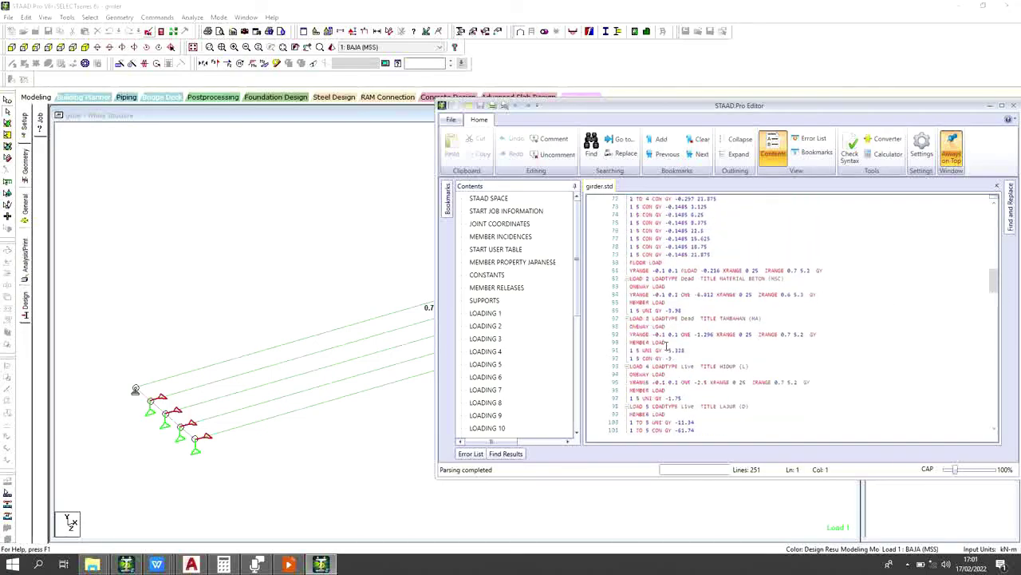
pyautogui.scroll(-14, 673, 347)
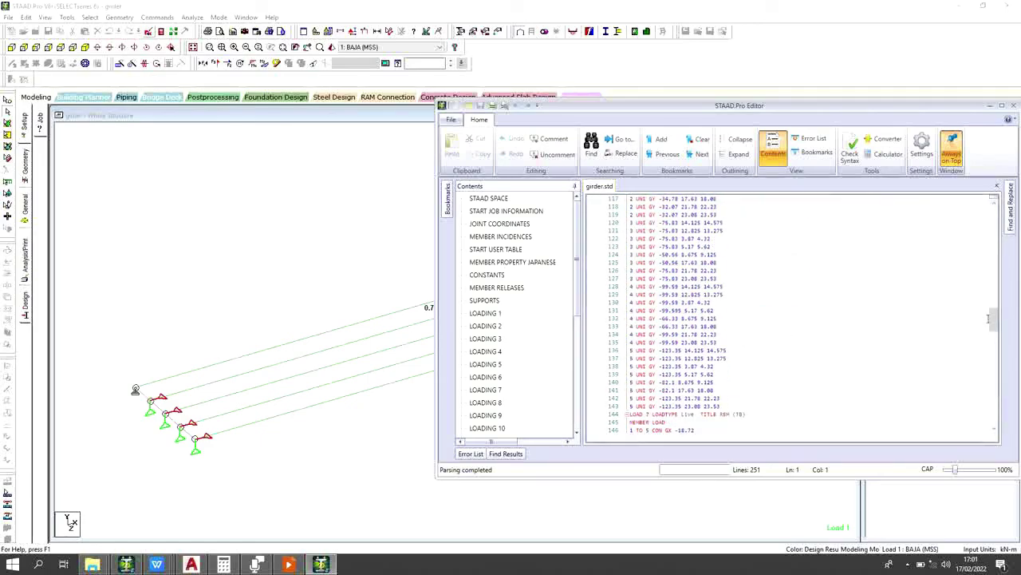
pyautogui.moveTo(997, 324); pyautogui.dragTo(996, 339)
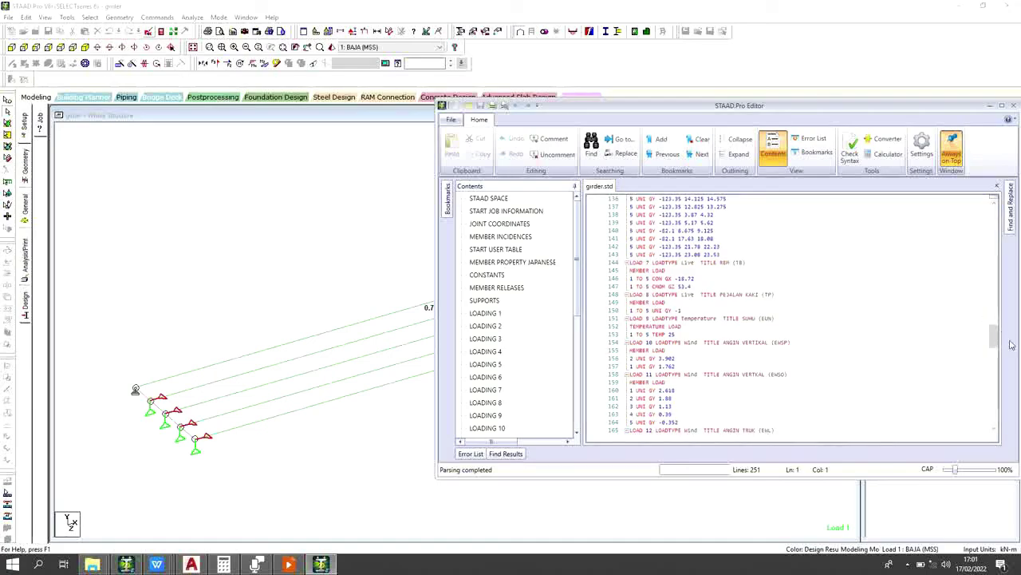
pyautogui.moveTo(994, 343); pyautogui.dragTo(986, 416)
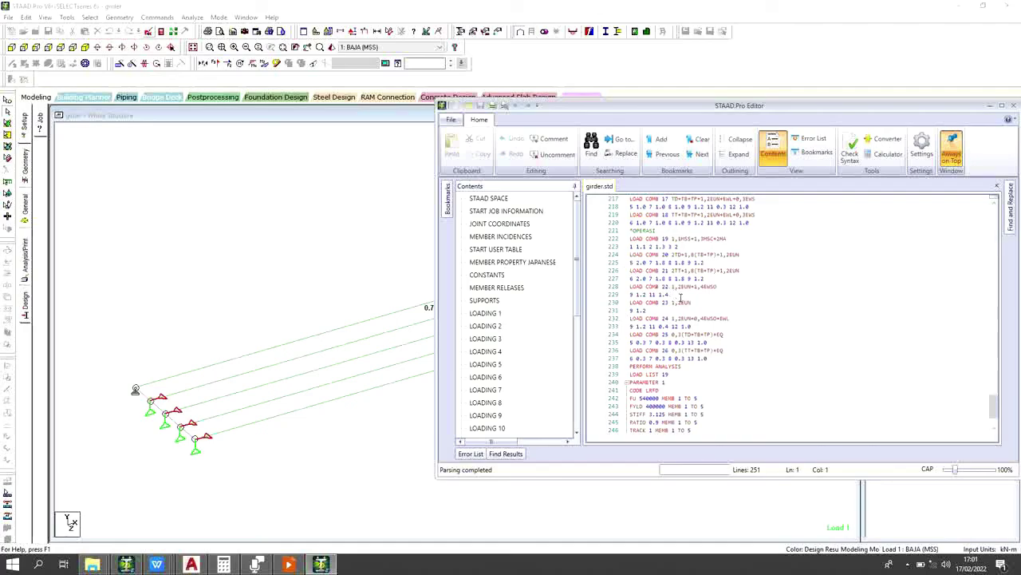
pyautogui.doubleClick(729, 237)
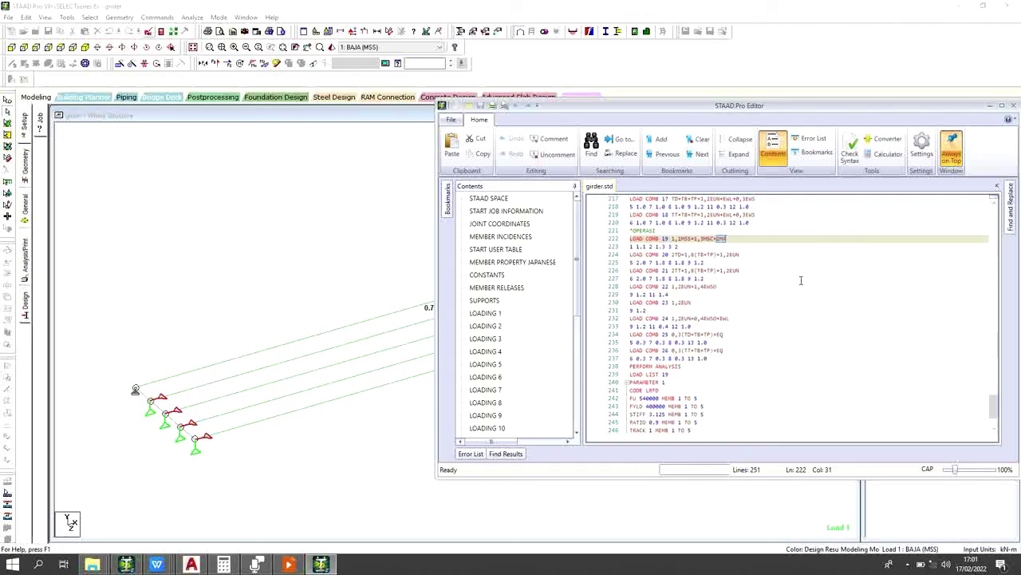
pyautogui.press('BackSpace')
pyautogui.press('BackSpace')
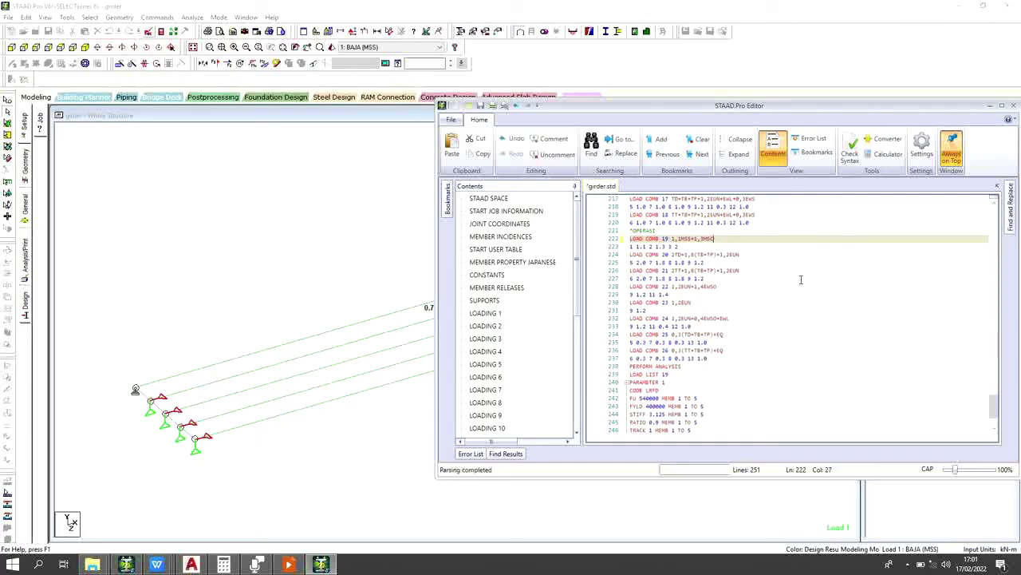
# Step: Remove load case 3 and its factor 2 from load combination 19, leaving 1 1.1 2 1.3, and save and close the command file
pyautogui.doubleClick(678, 246)
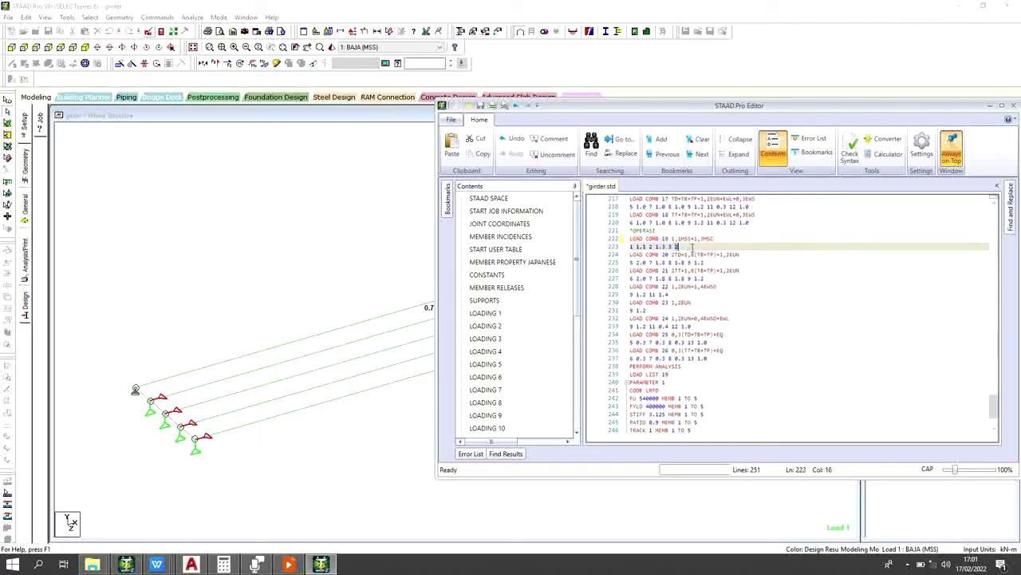
pyautogui.press('BackSpace')
pyautogui.press('BackSpace')
pyautogui.press('BackSpace')
pyautogui.scroll(4, 680, 234)
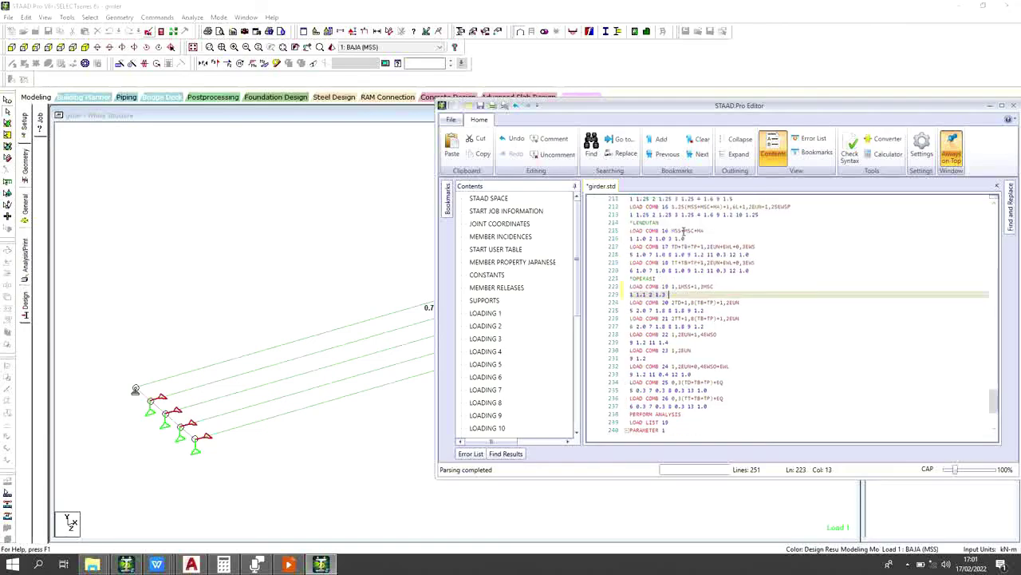
pyautogui.scroll(2, 688, 243)
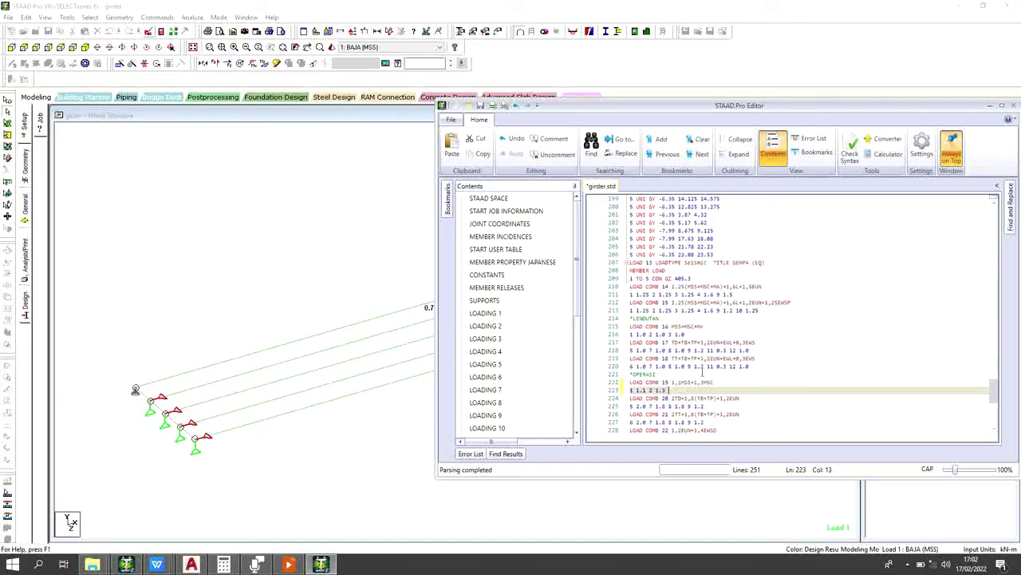
pyautogui.scroll(11, 667, 391)
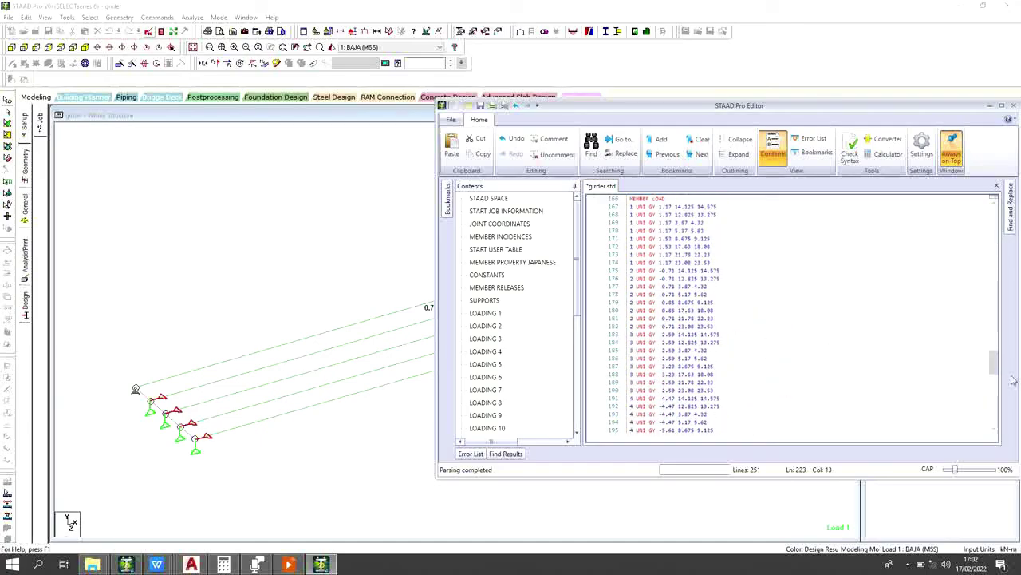
pyautogui.moveTo(994, 365); pyautogui.dragTo(989, 468)
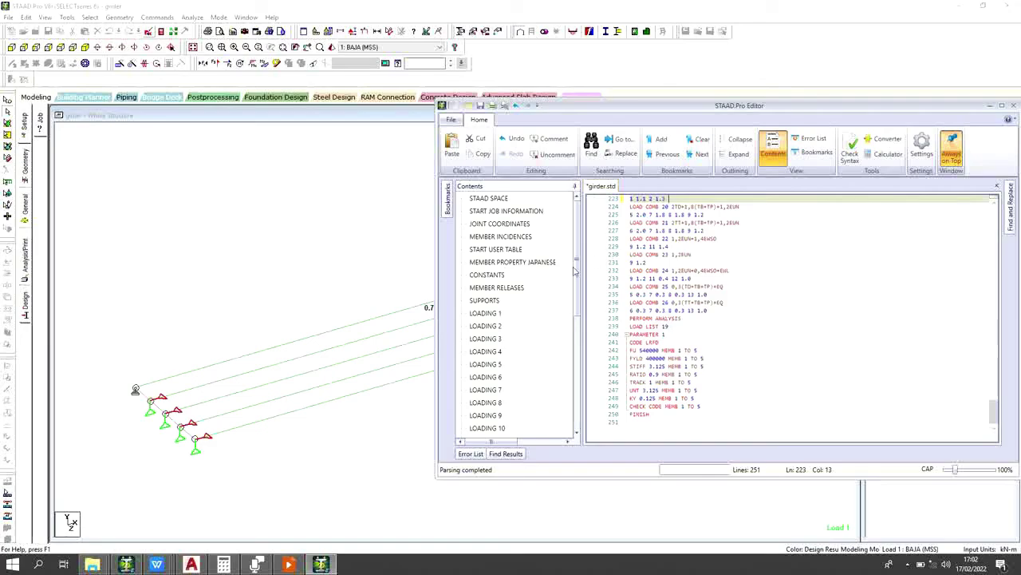
pyautogui.click(491, 106)
pyautogui.moveTo(718, 110); pyautogui.dragTo(517, 110)
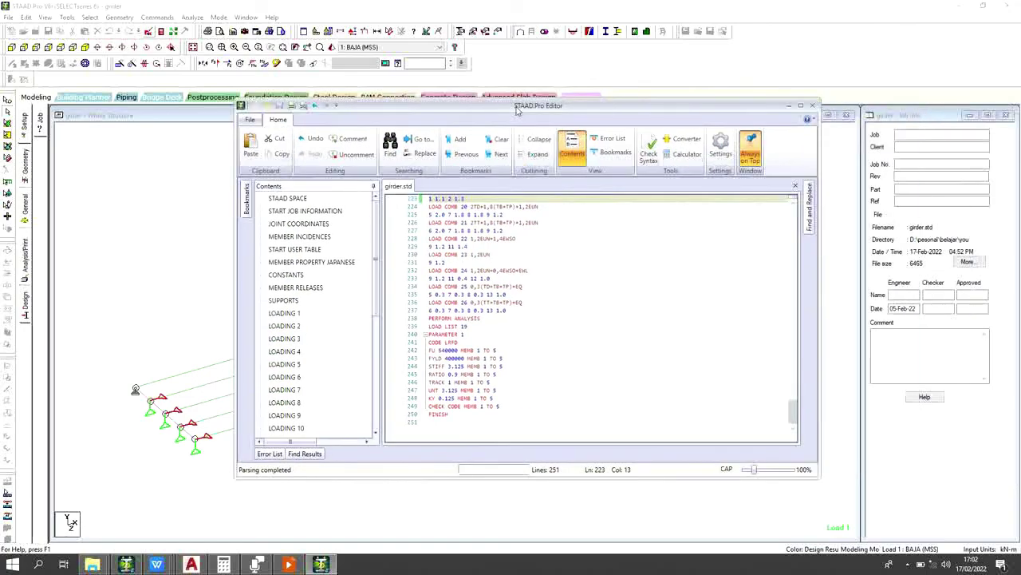
pyautogui.click(813, 107)
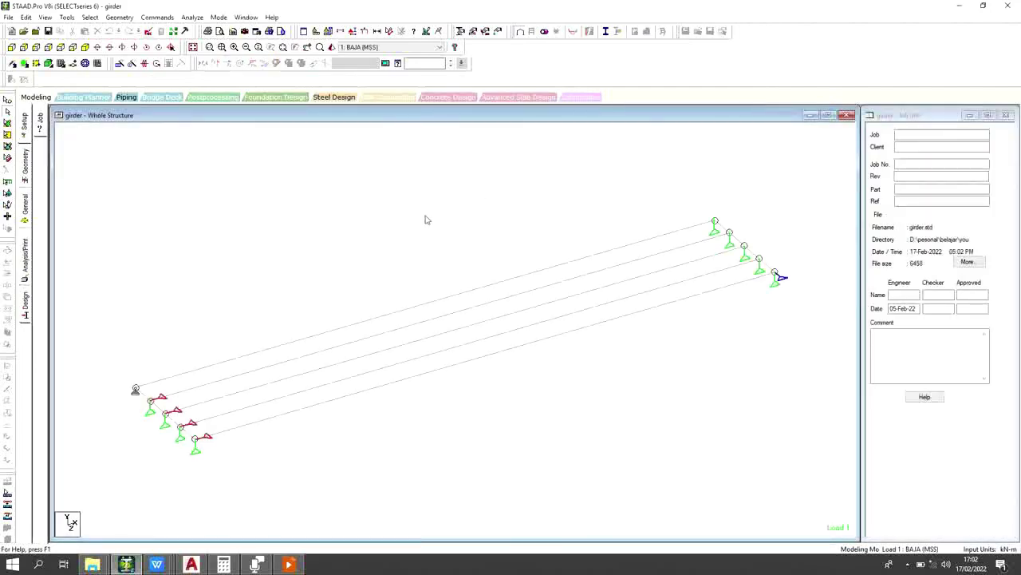
# Step: Rerun the analysis with the revised load combination 19 and stay in modeling mode
pyautogui.click(191, 16)
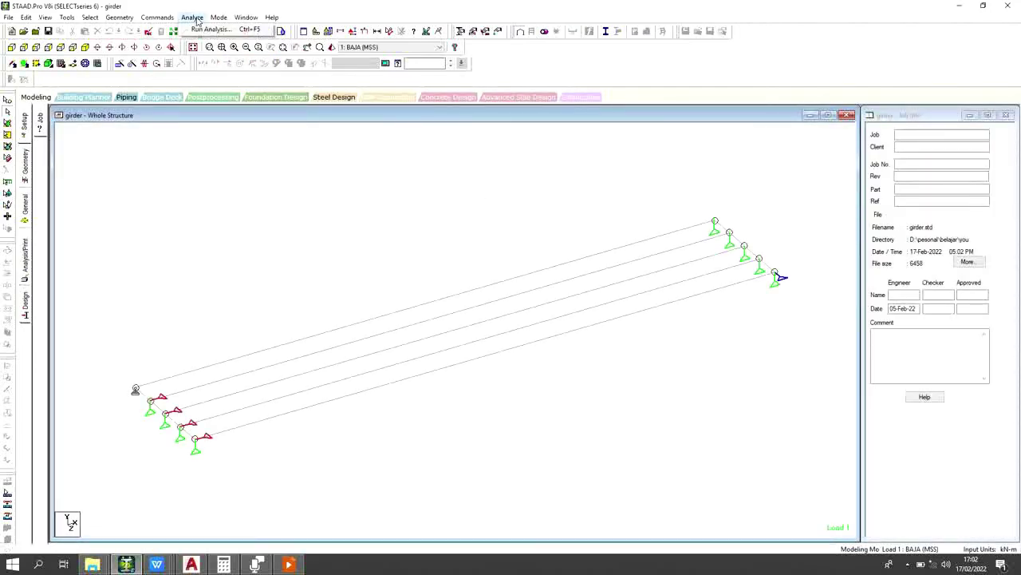
pyautogui.click(197, 31)
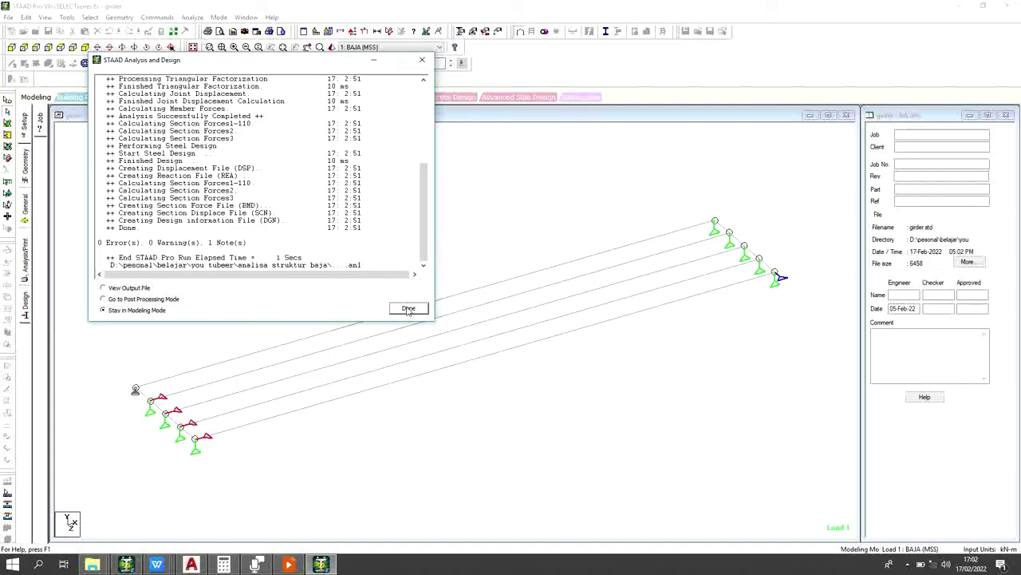
pyautogui.click(408, 309)
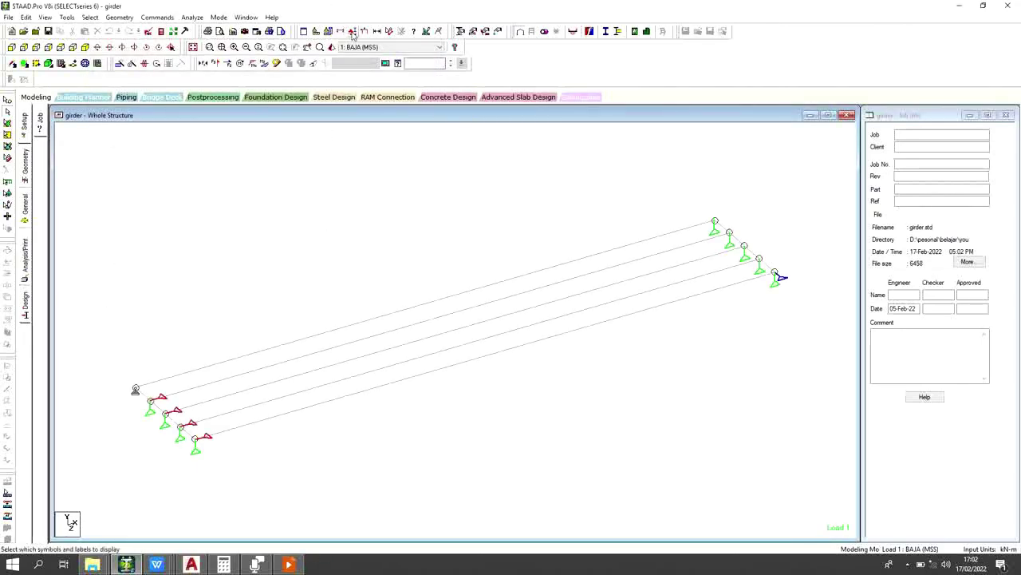
# Step: Display the design results diagram based on actual ratio with values shown, and highlight the front outer girder
pyautogui.click(354, 32)
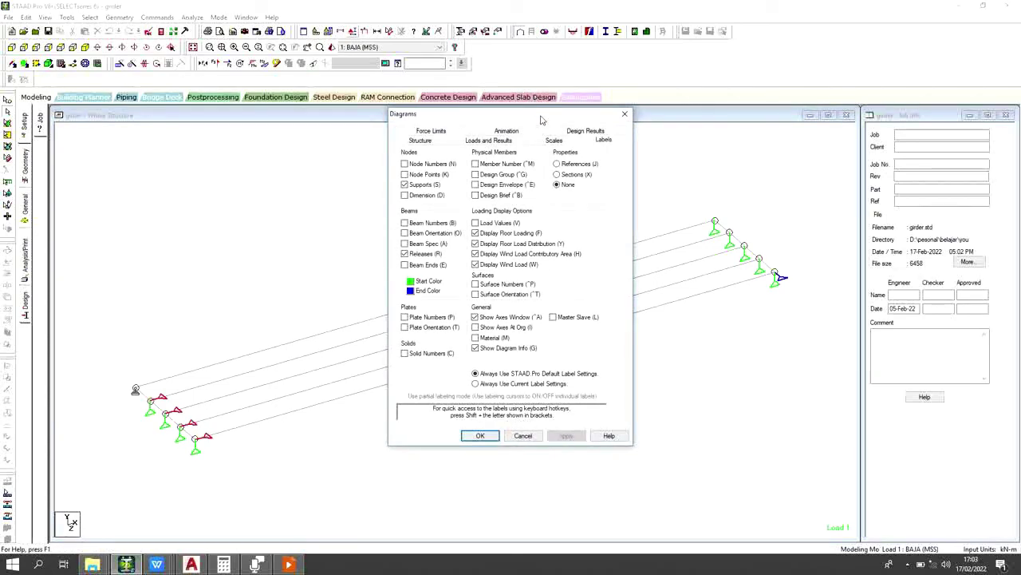
pyautogui.click(560, 133)
pyautogui.click(435, 174)
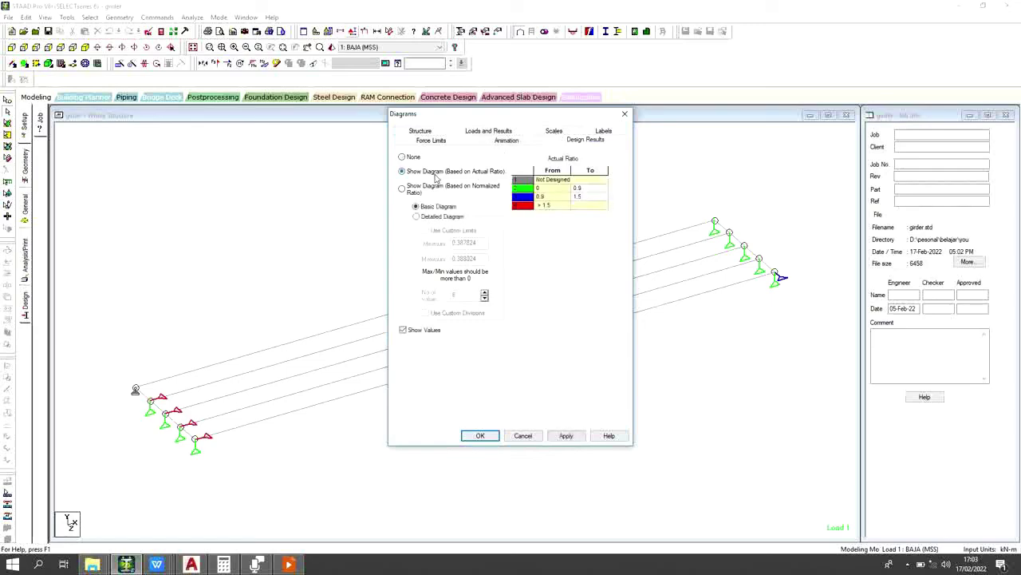
pyautogui.click(563, 436)
pyautogui.click(482, 436)
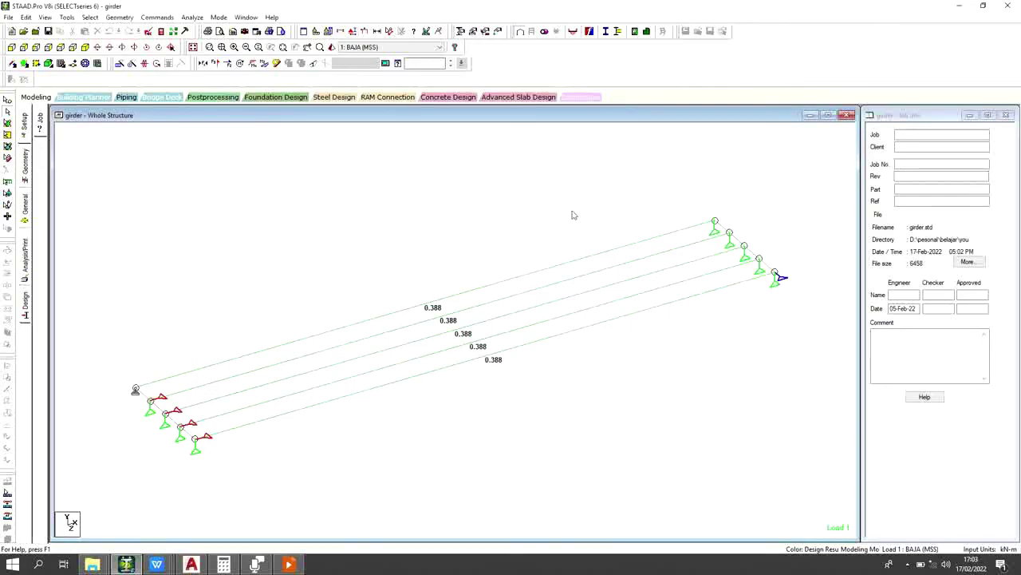
pyautogui.click(557, 335)
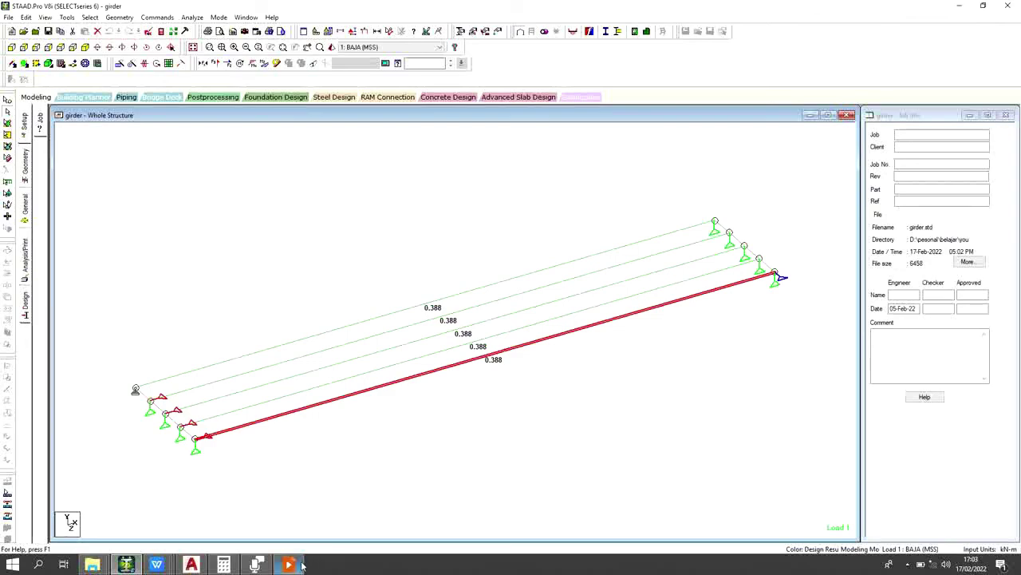
pyautogui.moveTo(301, 565)
pyautogui.click(335, 533)
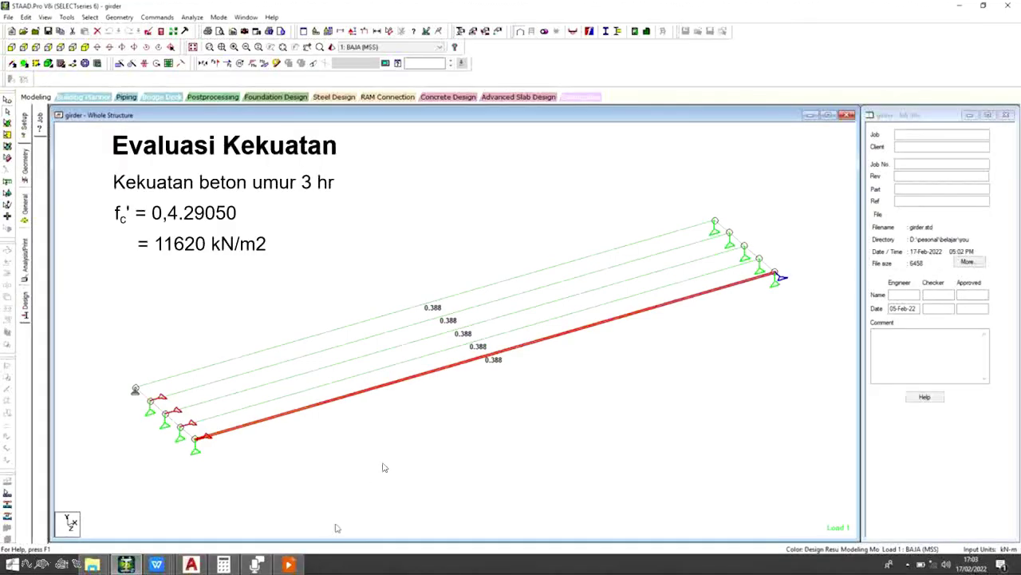
pyautogui.click(412, 424)
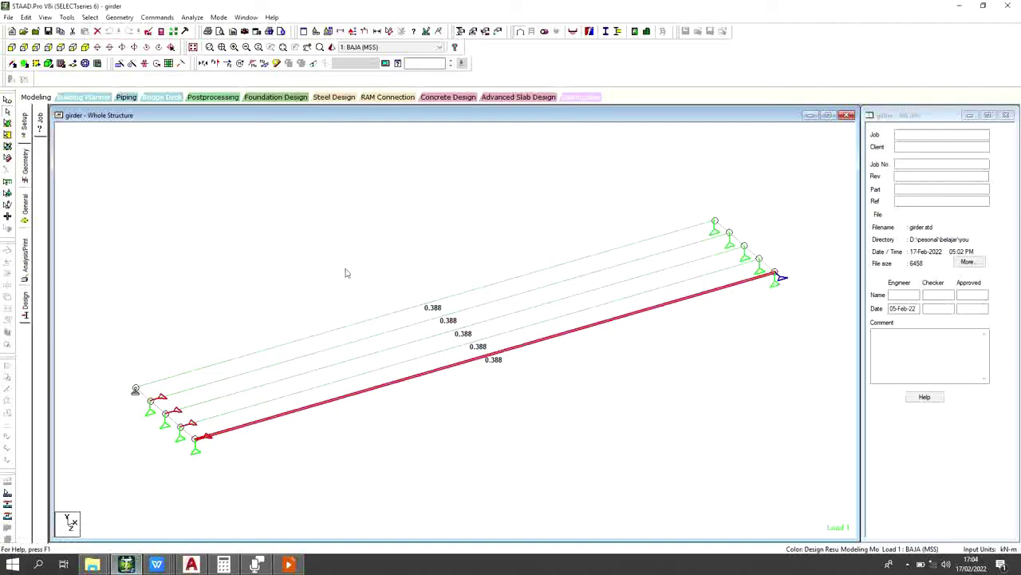
# Step: Clear the girder selection, open the command file, and uncomment every line from START DECK DEFINITION to END DECK DEFINITION
pyautogui.click(346, 273)
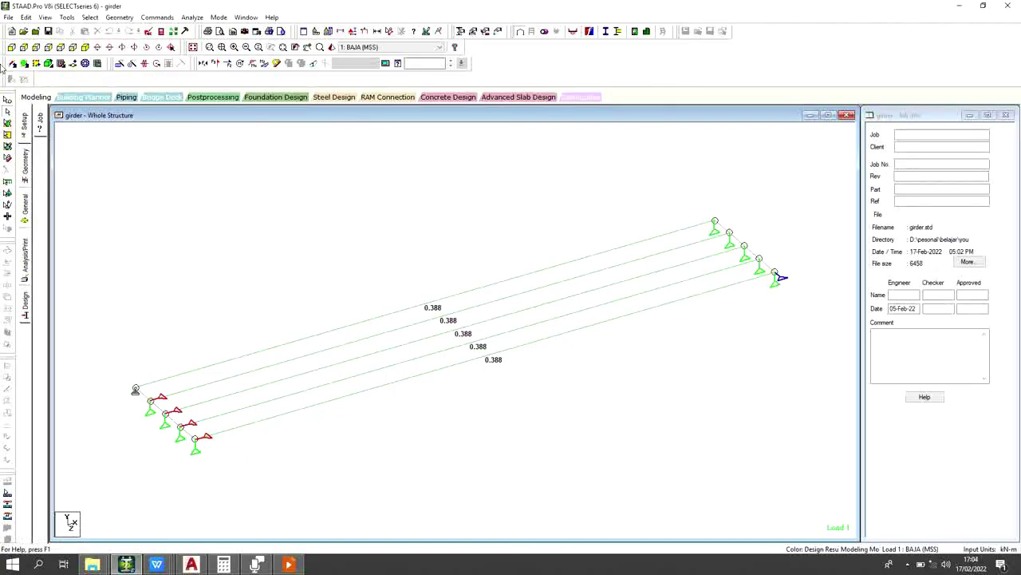
pyautogui.click(149, 32)
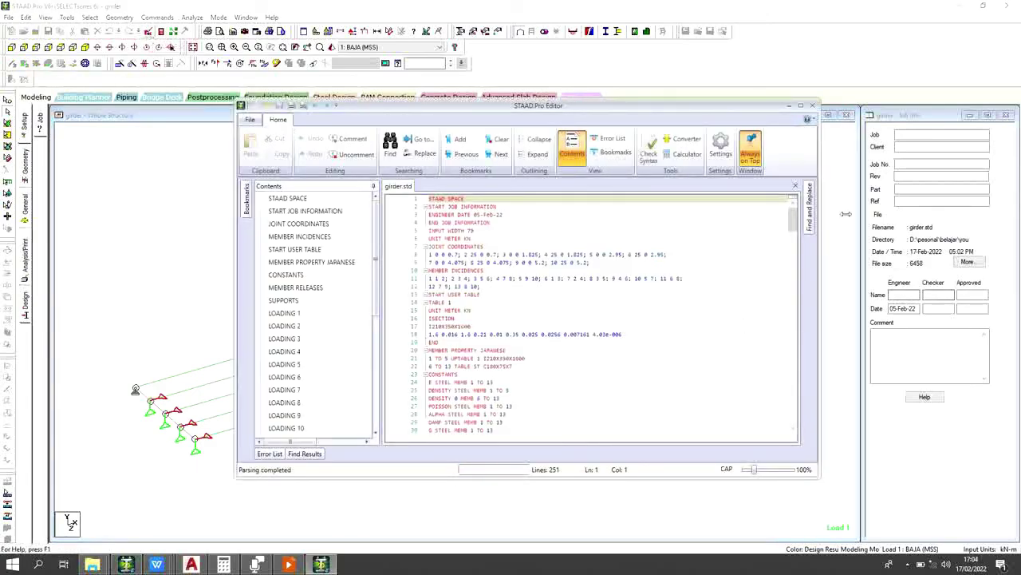
pyautogui.moveTo(793, 218); pyautogui.dragTo(794, 254)
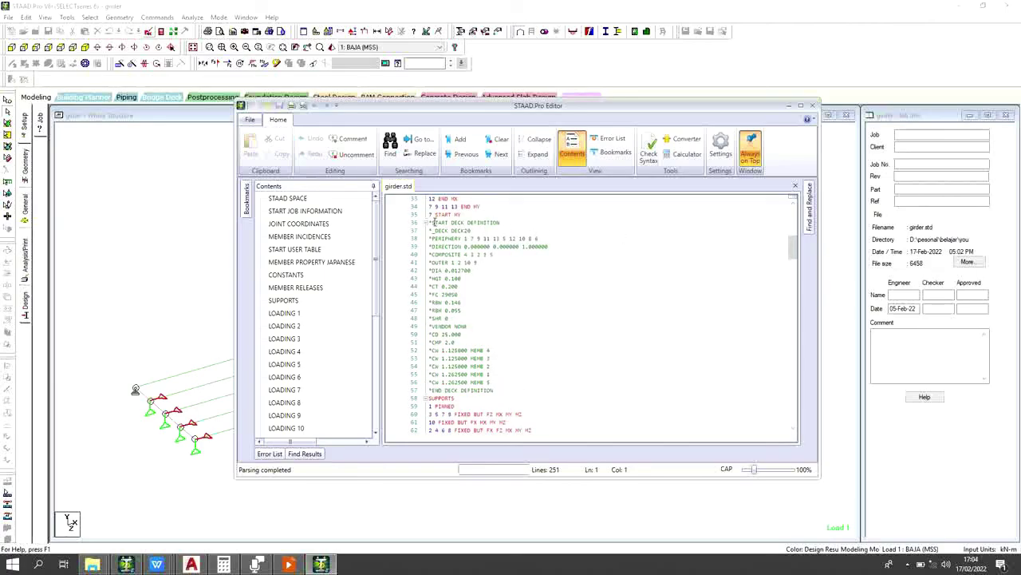
pyautogui.click(432, 222)
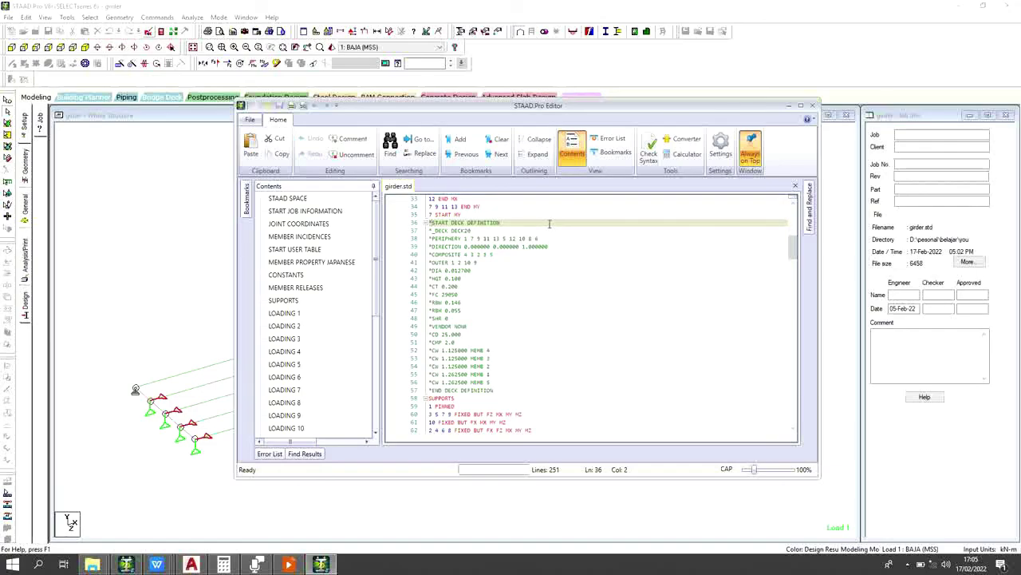
pyautogui.press('BackSpace')
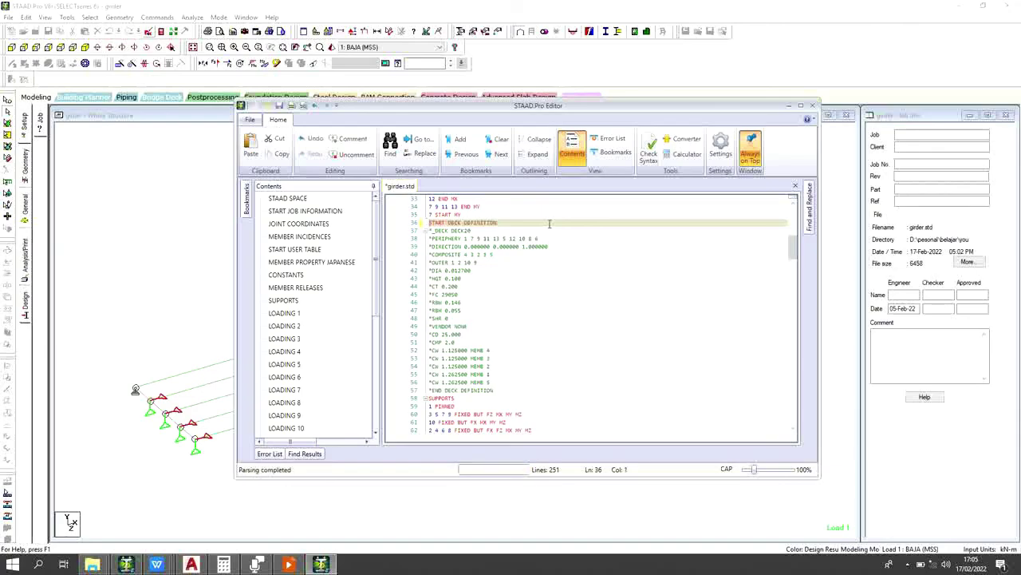
pyautogui.press('Down')
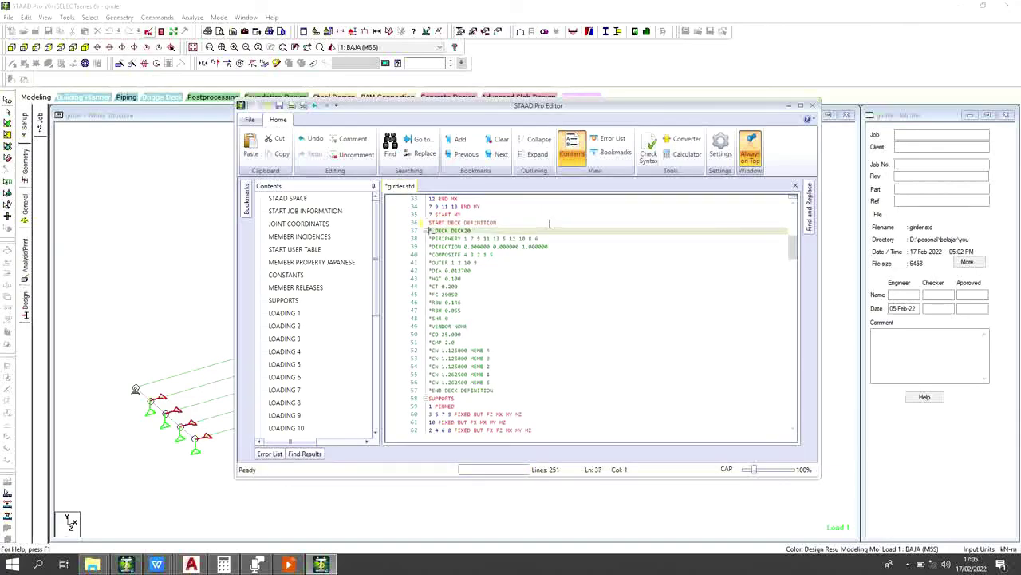
pyautogui.press('Delete')
pyautogui.press('Down')
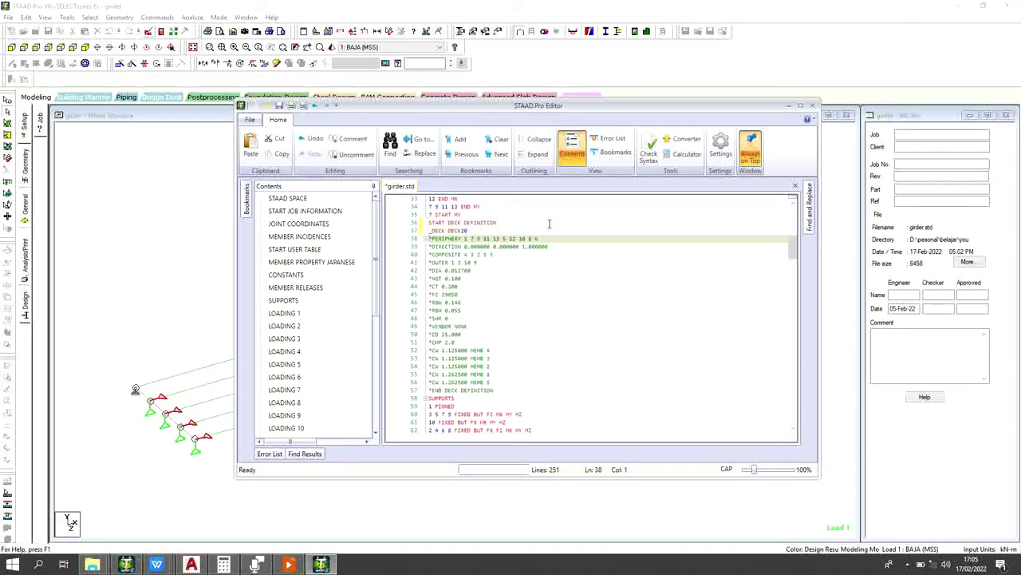
pyautogui.press('Delete')
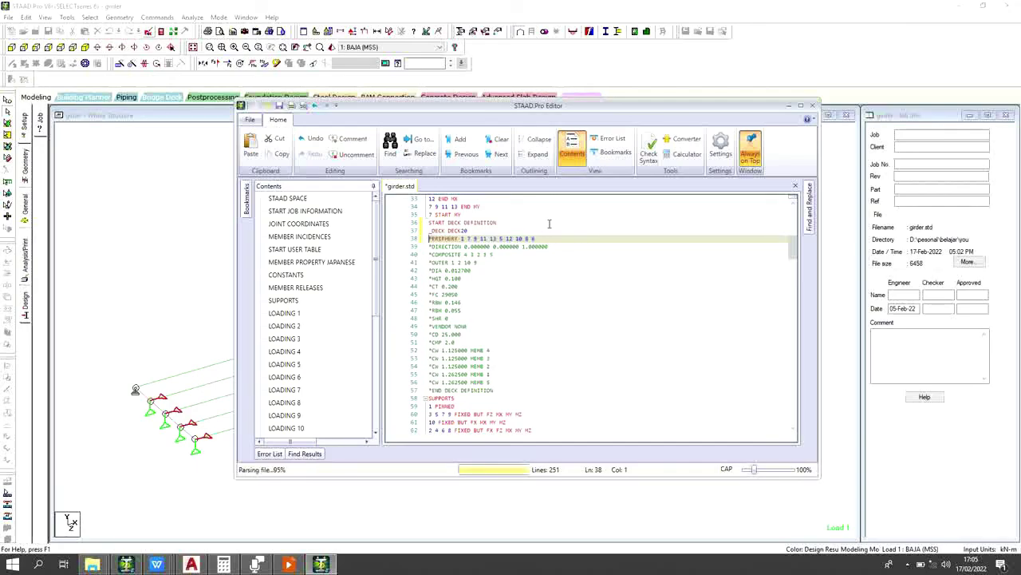
pyautogui.press('Down')
pyautogui.press('Delete')
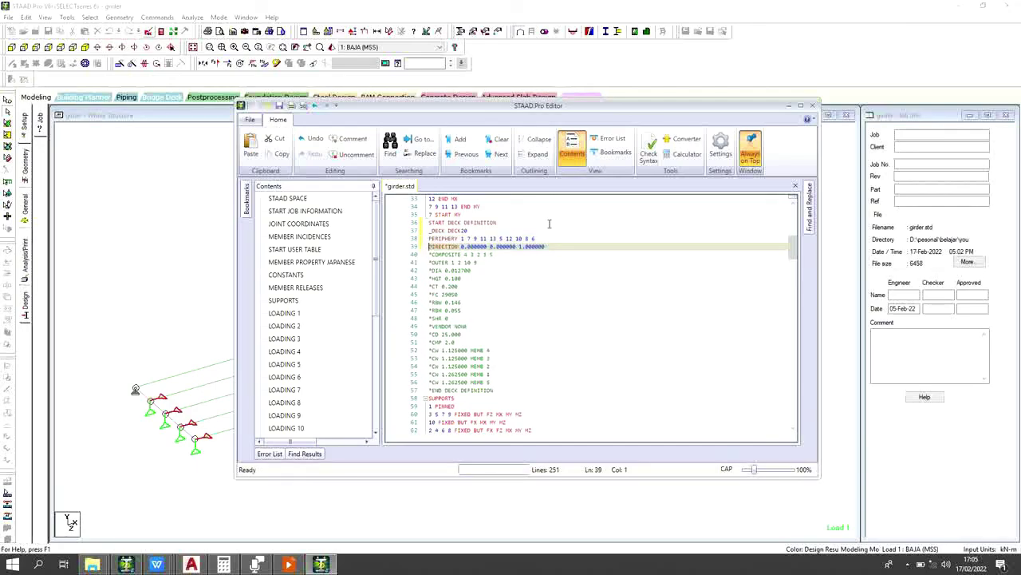
pyautogui.press('Down')
pyautogui.press('Delete')
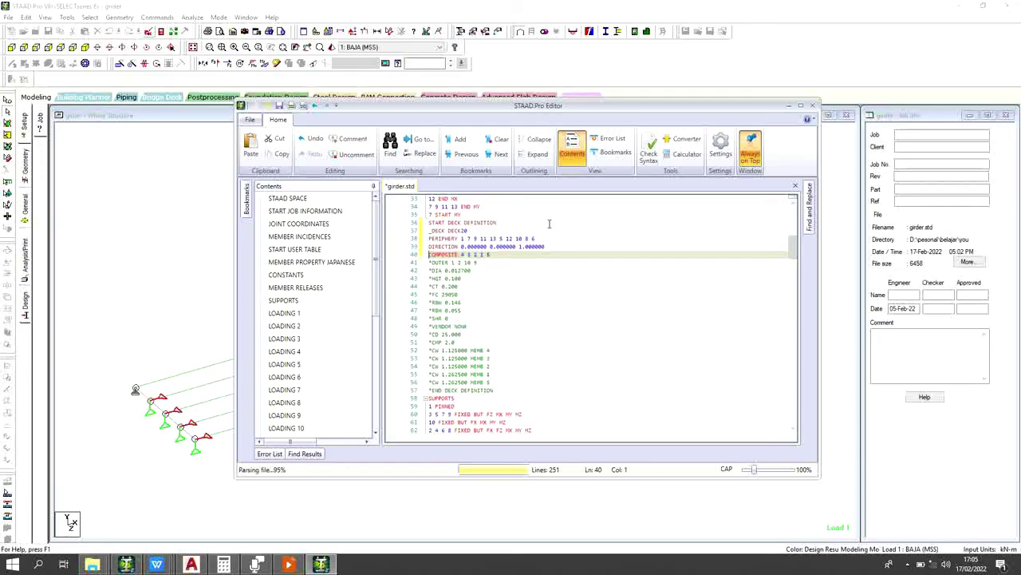
pyautogui.press('Down')
pyautogui.press('Delete')
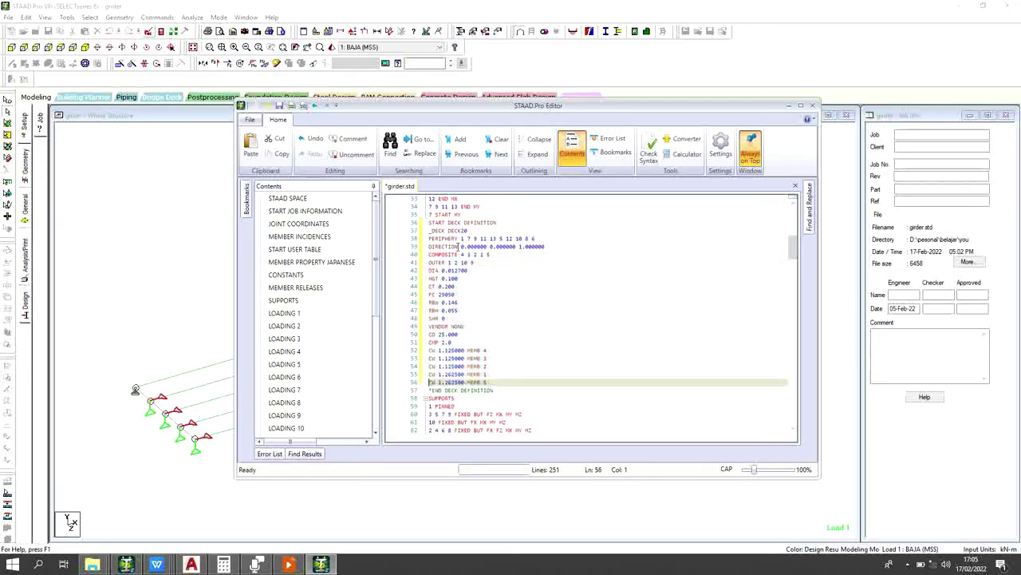
pyautogui.press('Down')
pyautogui.press('Delete')
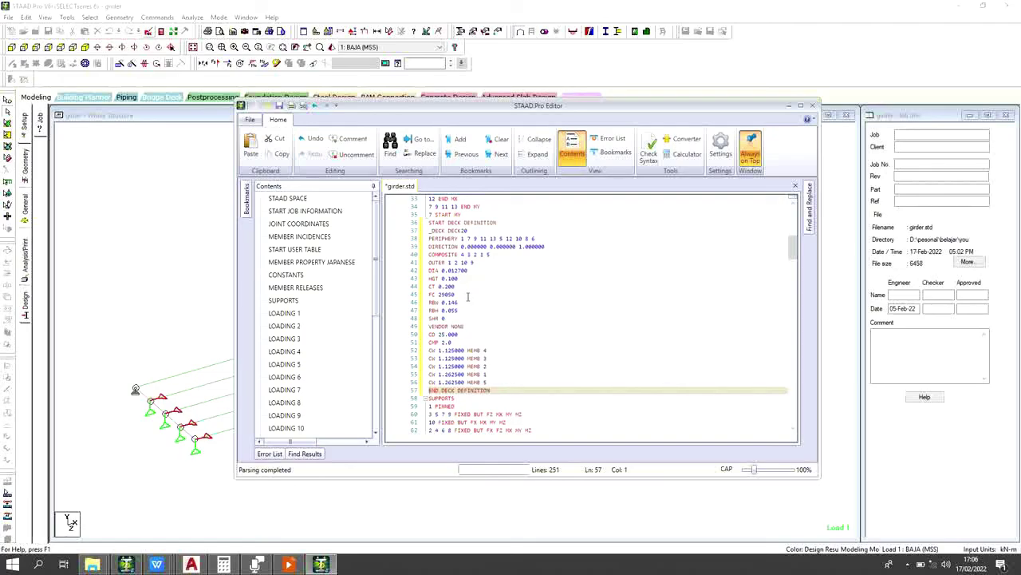
# Step: Set the concrete strength FC in the deck definition to 11620
pyautogui.doubleClick(459, 295)
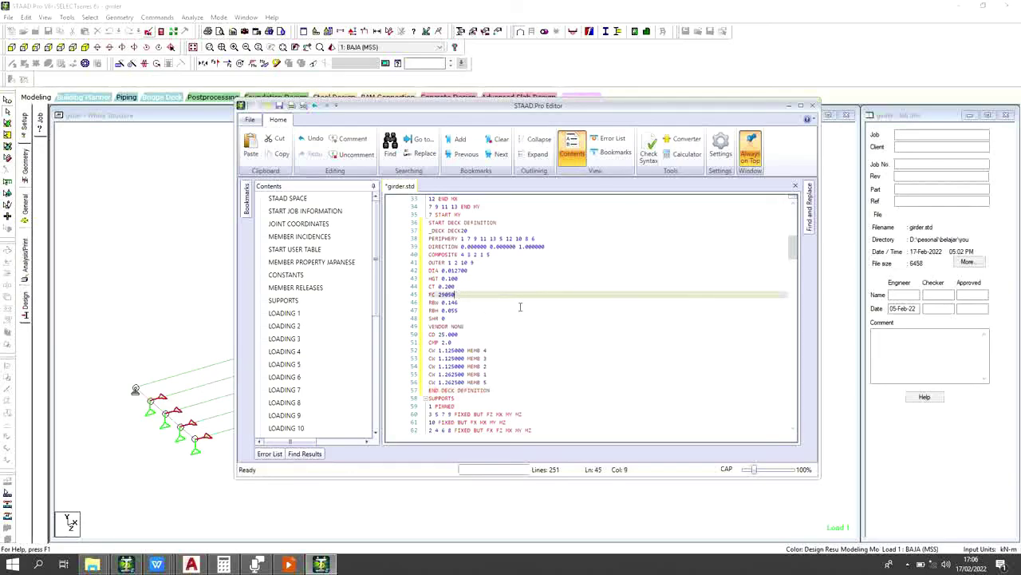
pyautogui.press('BackSpace')
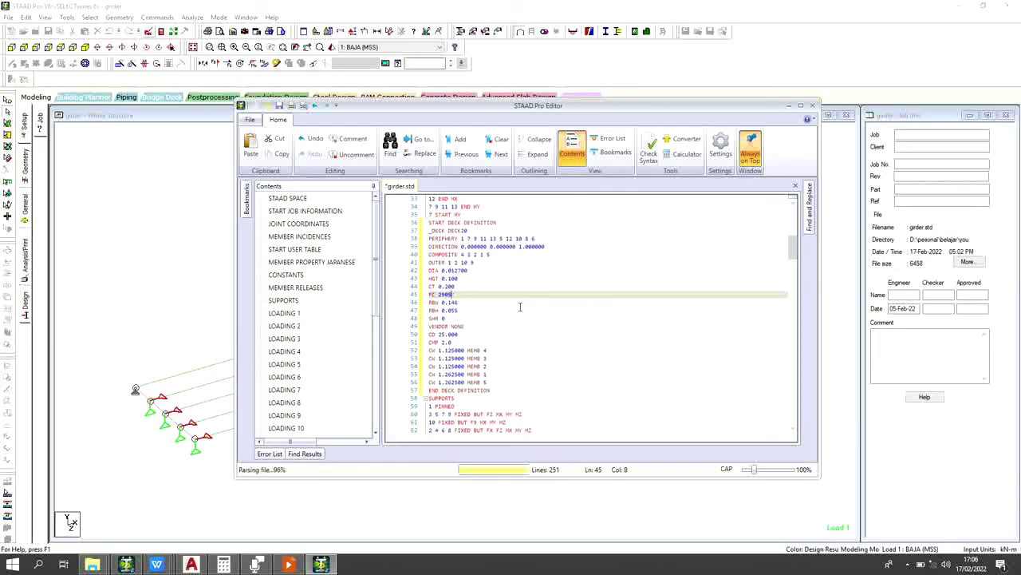
pyautogui.press('BackSpace')
pyautogui.press('BackSpace')
pyautogui.press('BackSpace')
pyautogui.press('BackSpace')
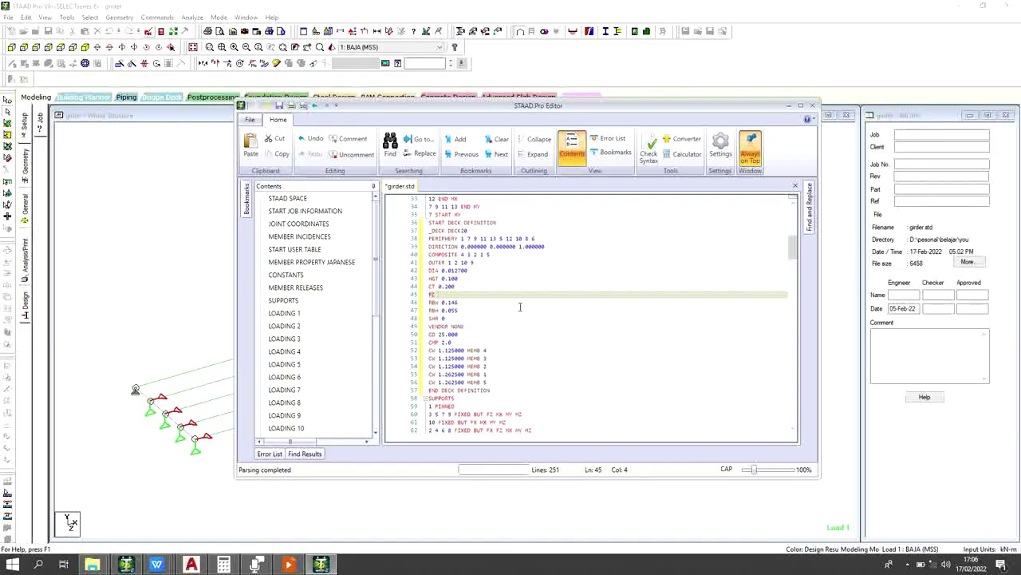
pyautogui.write('11')
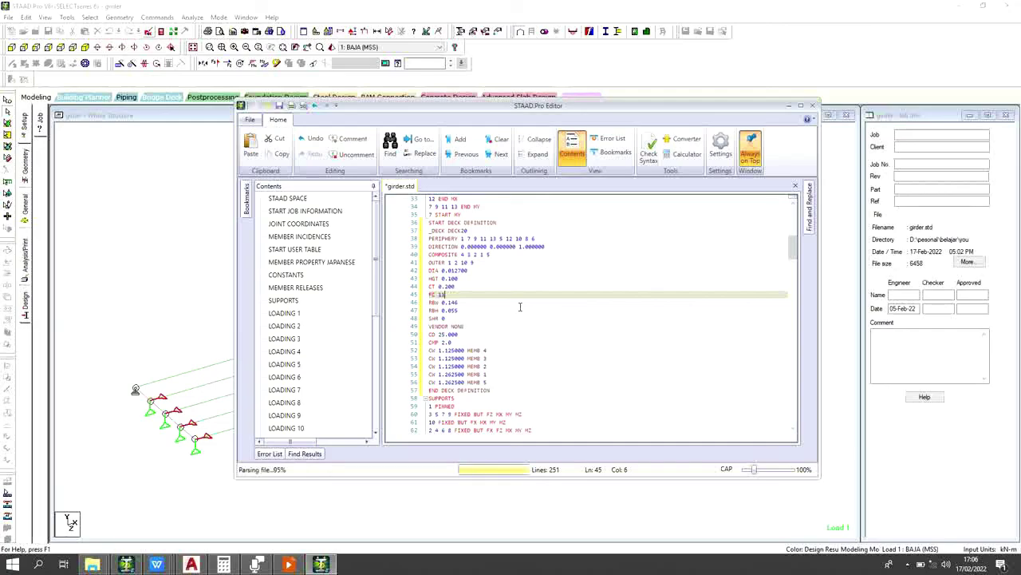
pyautogui.write('020')
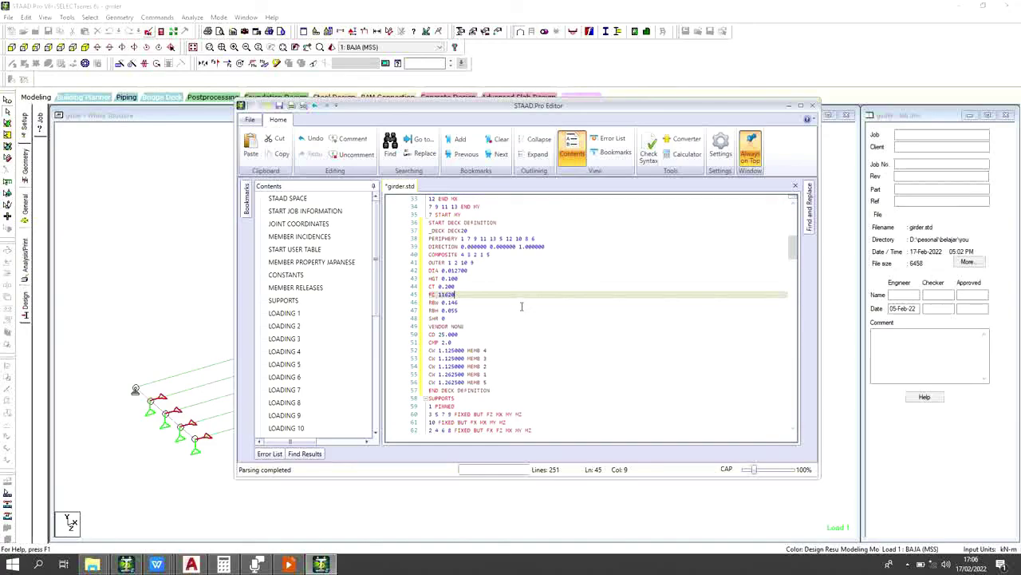
# Step: Change the LOAD LIST after PERFORM ANALYSIS to load case 3, and save and close the command file
pyautogui.scroll(-20, 522, 306)
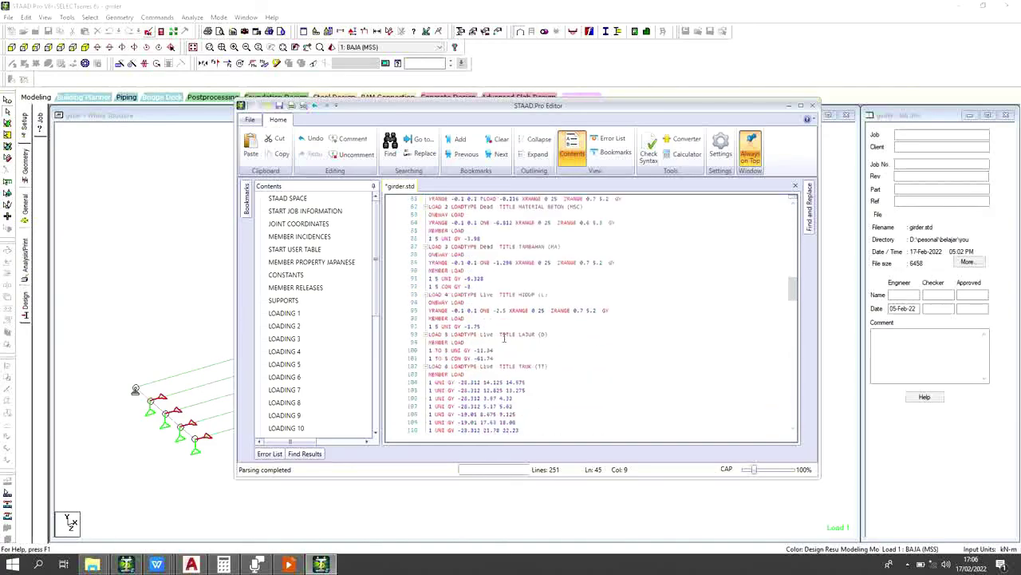
pyautogui.scroll(3, 518, 331)
pyautogui.scroll(3, 495, 311)
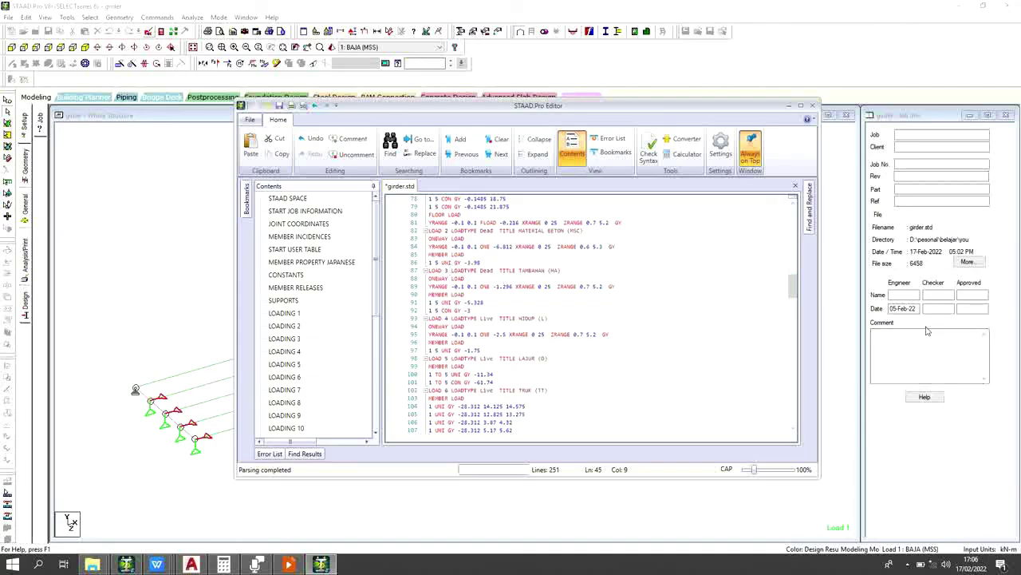
pyautogui.moveTo(794, 287); pyautogui.dragTo(794, 411)
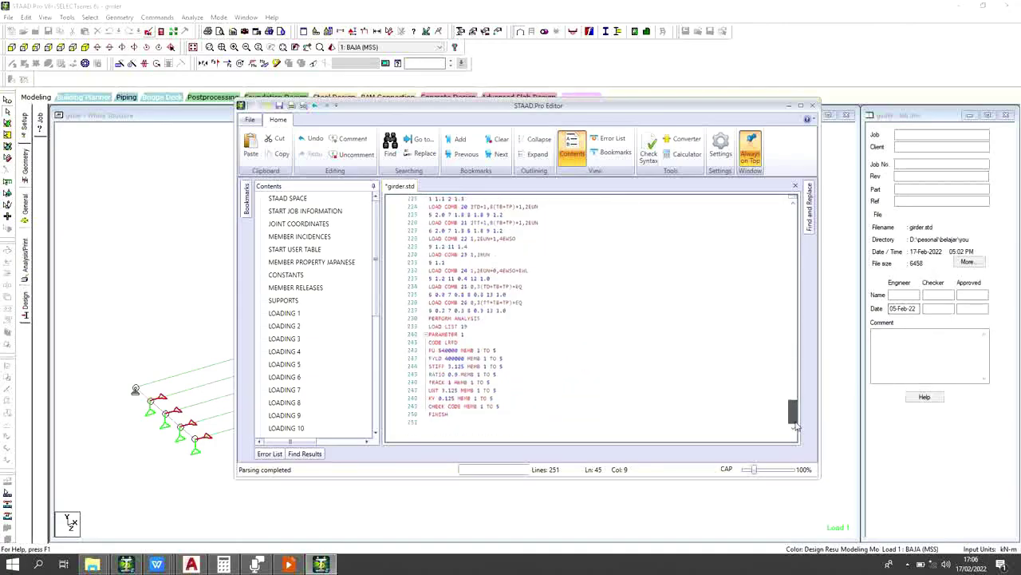
pyautogui.click(477, 326)
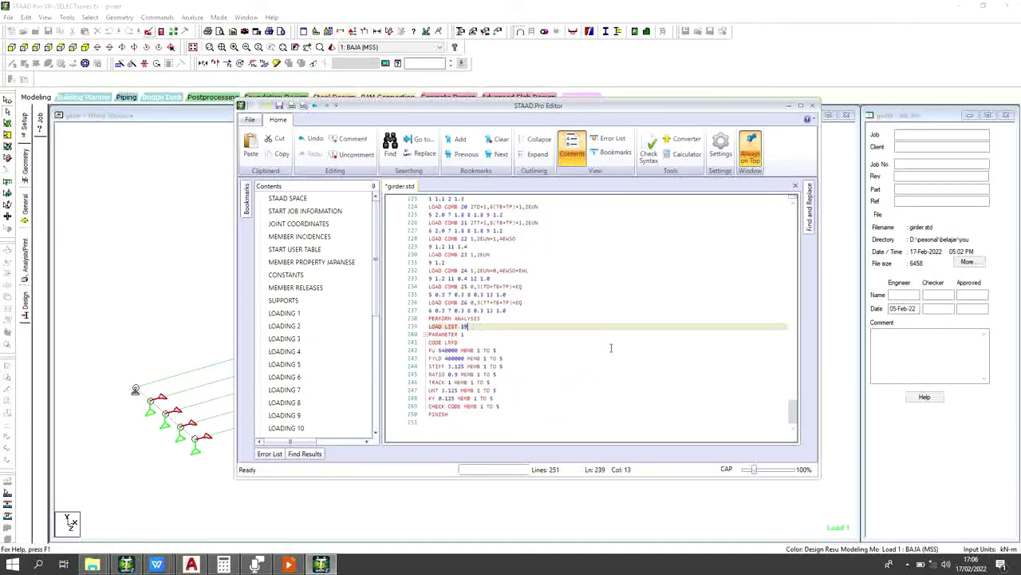
pyautogui.press('BackSpace')
pyautogui.click(279, 106)
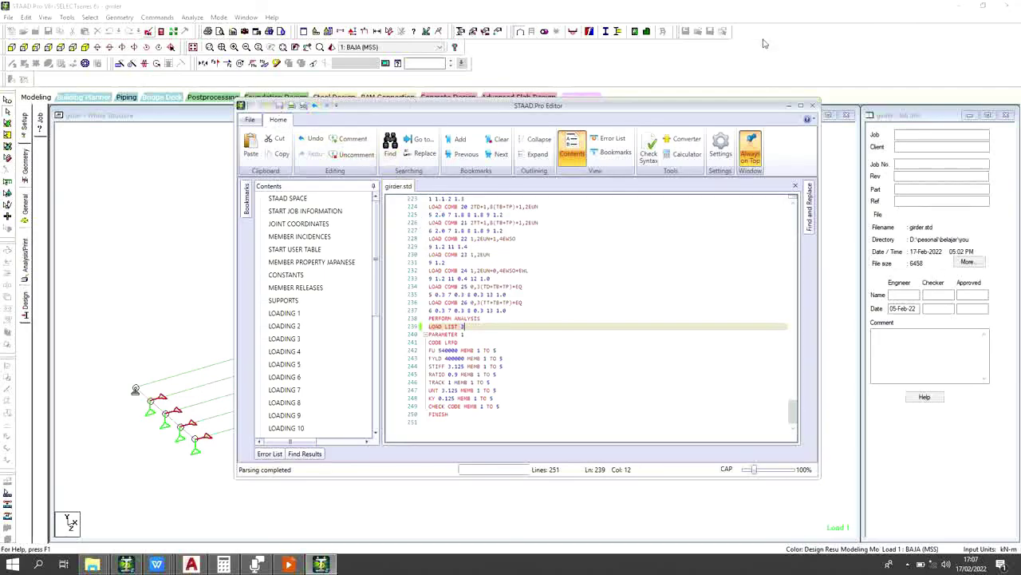
pyautogui.click(812, 105)
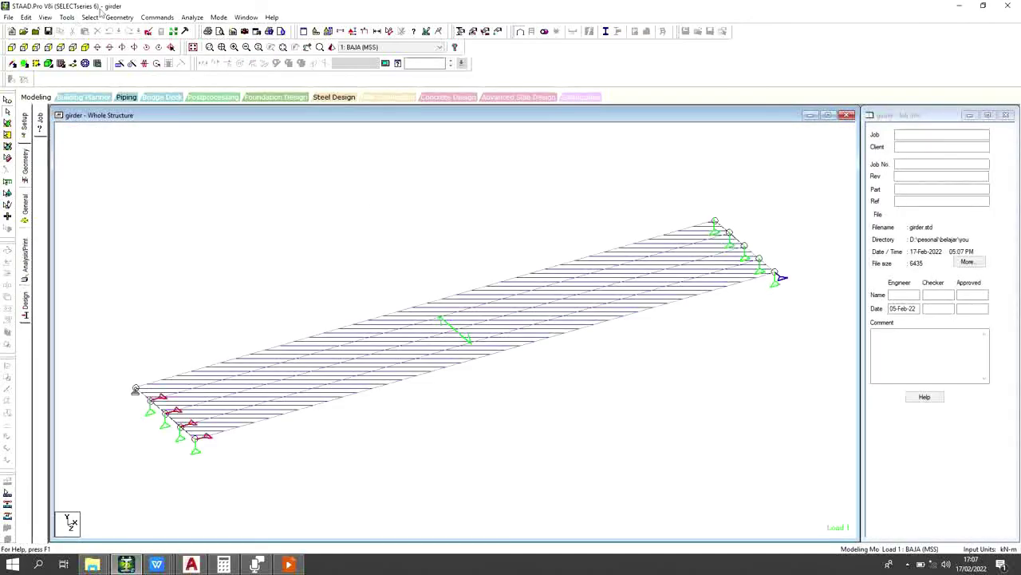
# Step: Rerun the analysis with the restored deck definition and revised load list, and close the analysis report window
pyautogui.click(191, 17)
pyautogui.click(216, 32)
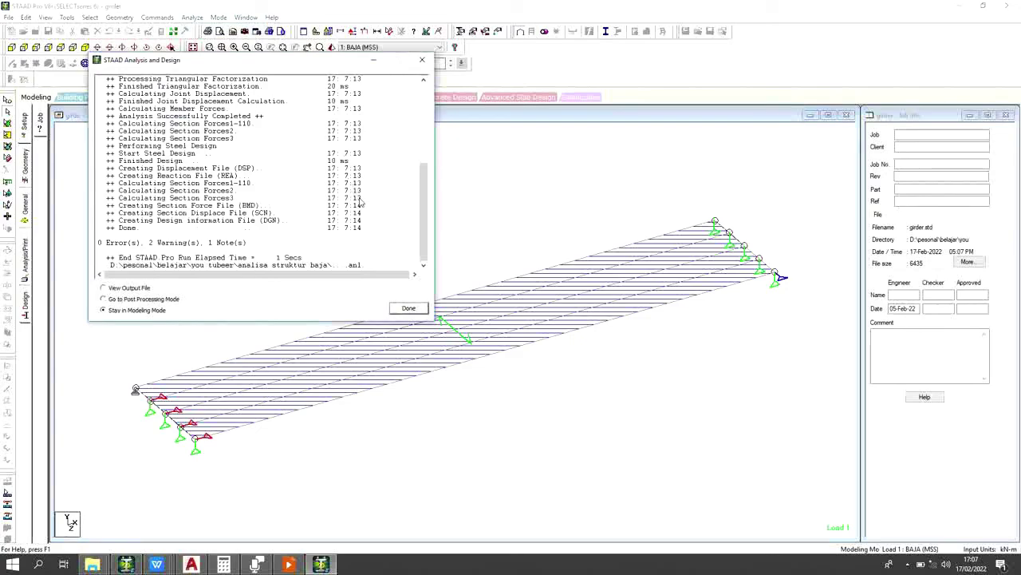
pyautogui.click(423, 62)
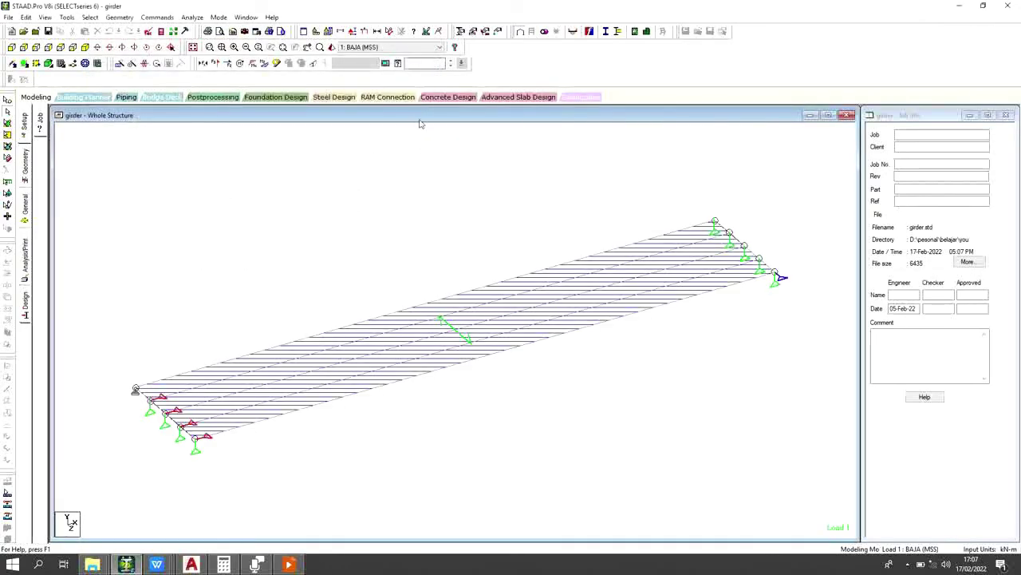
# Step: Display the design results diagram based on actual ratio, check the front outer girder's ratio, and select that girder
pyautogui.click(352, 30)
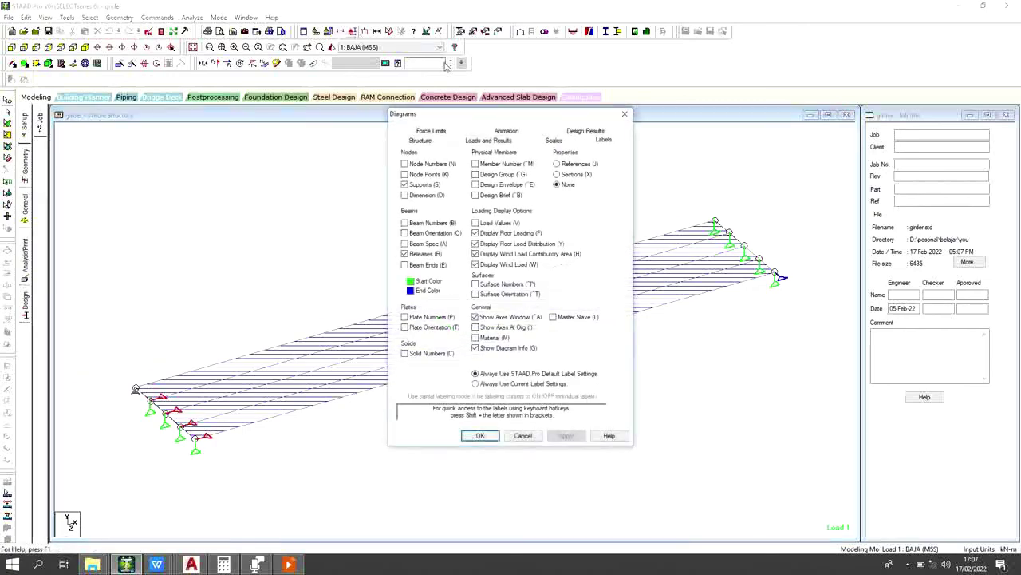
pyautogui.click(591, 132)
pyautogui.click(428, 173)
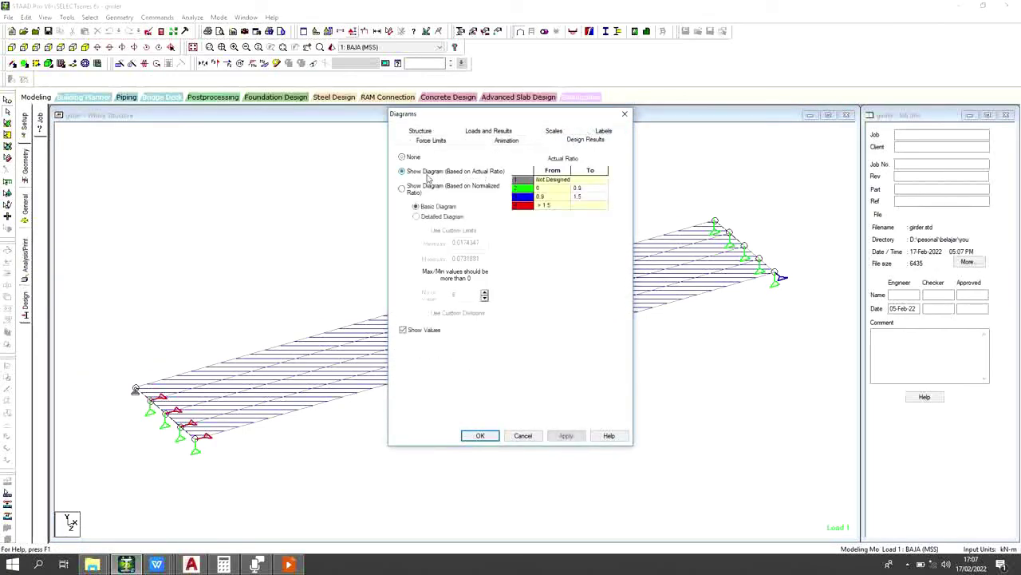
pyautogui.click(565, 435)
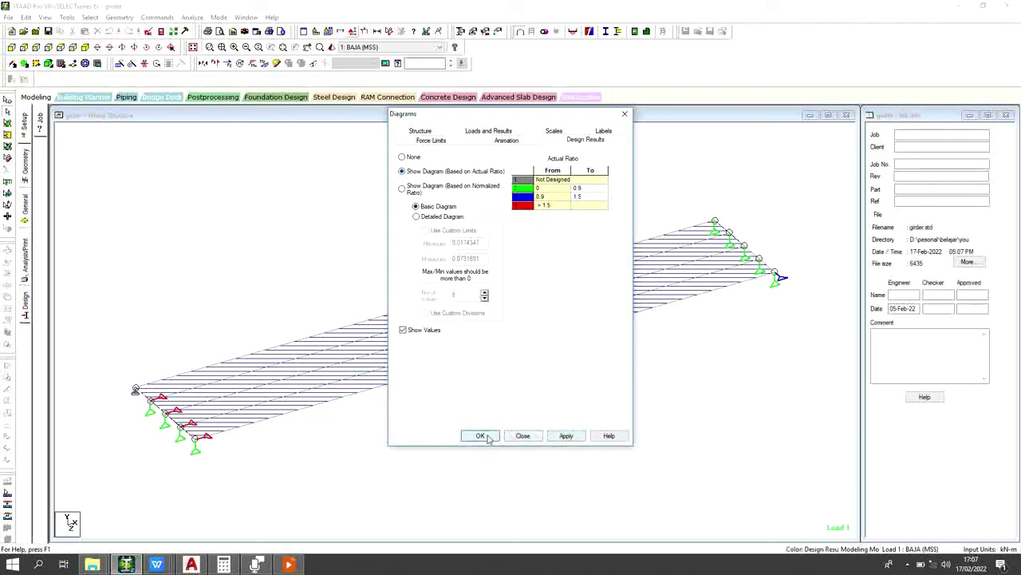
pyautogui.click(480, 435)
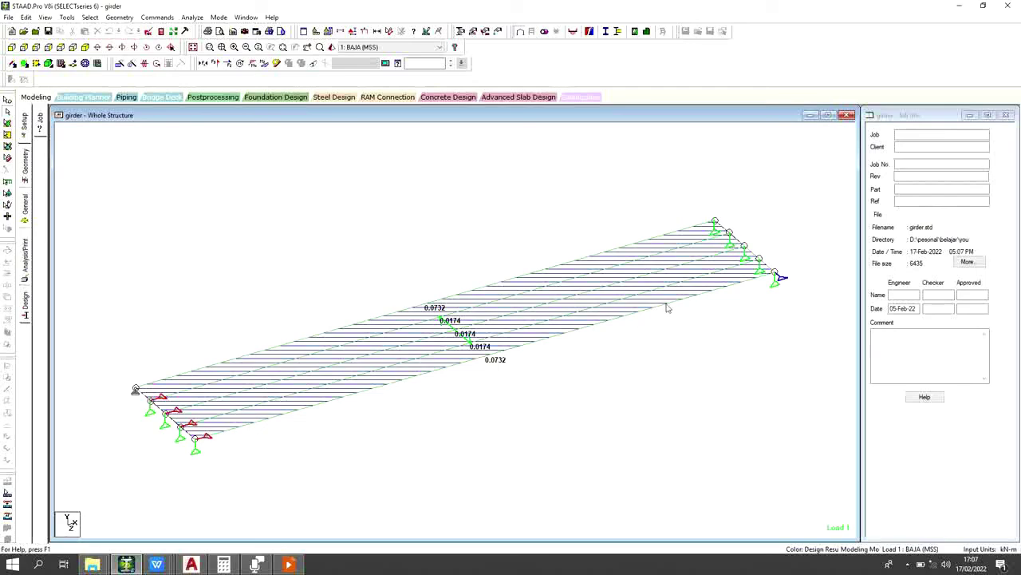
pyautogui.moveTo(671, 304)
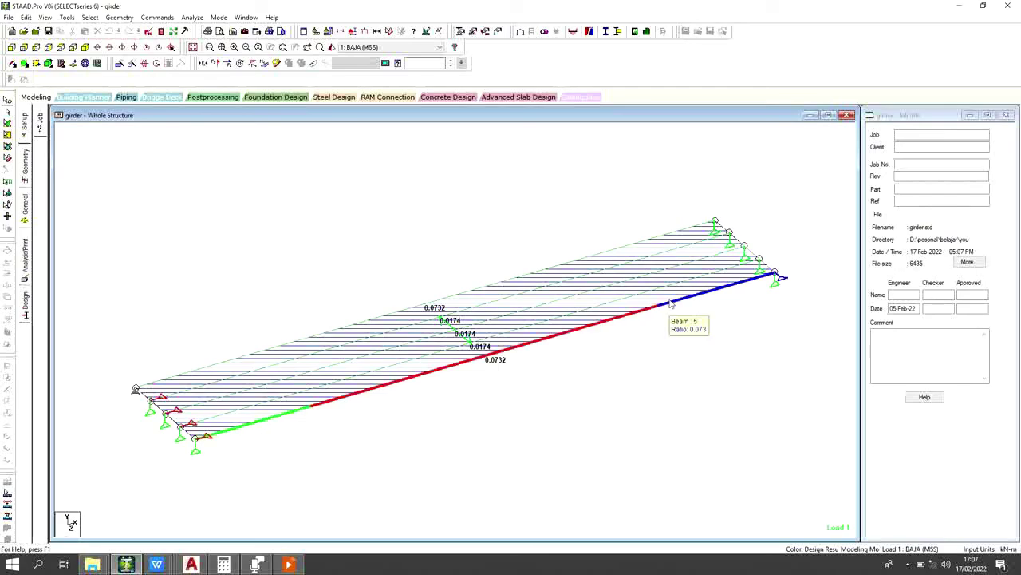
pyautogui.click(671, 304)
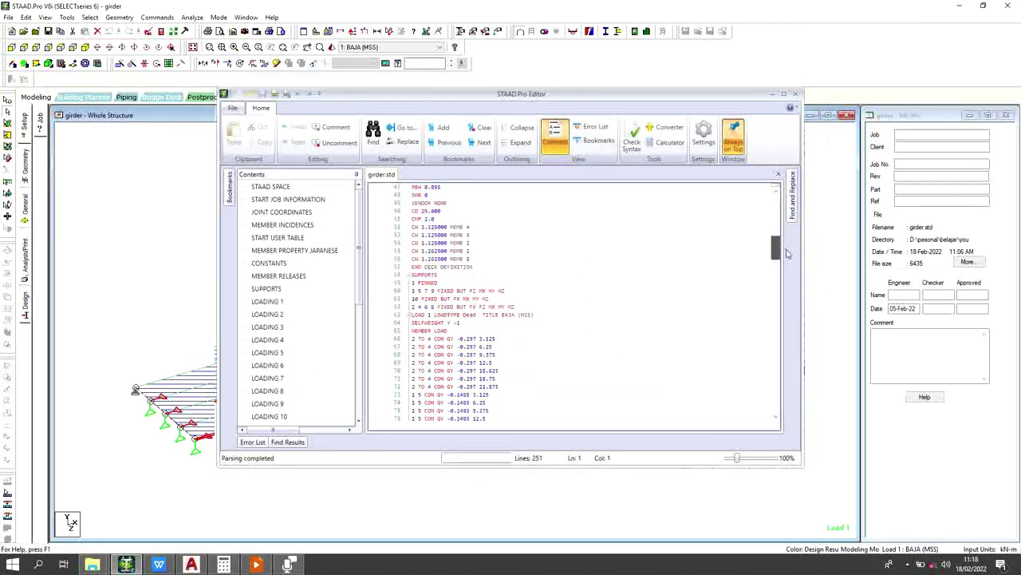
# Step: Review the deck definition and its FC value in the command file, and close the file
pyautogui.scroll(4, 786, 253)
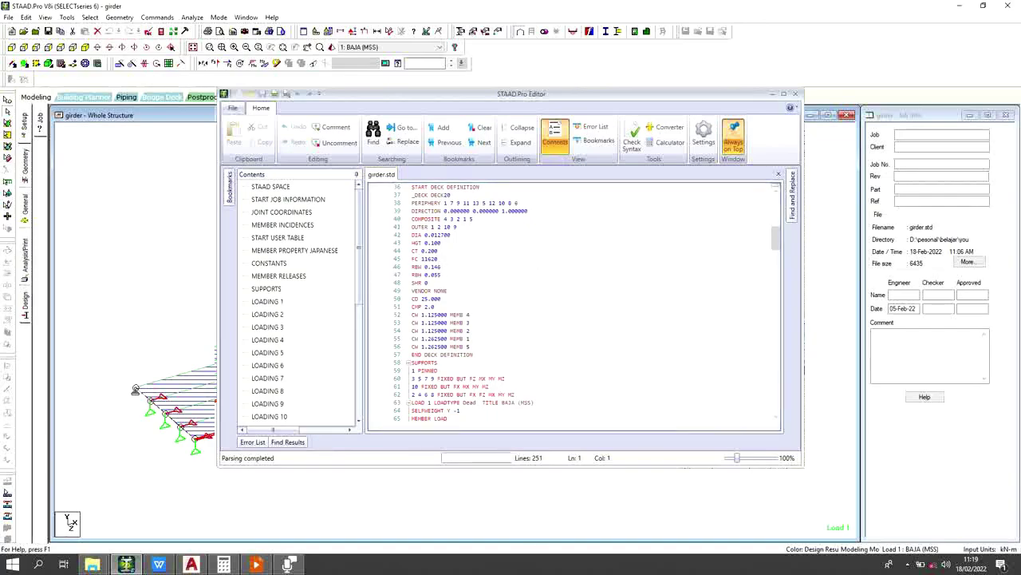
pyautogui.click(795, 95)
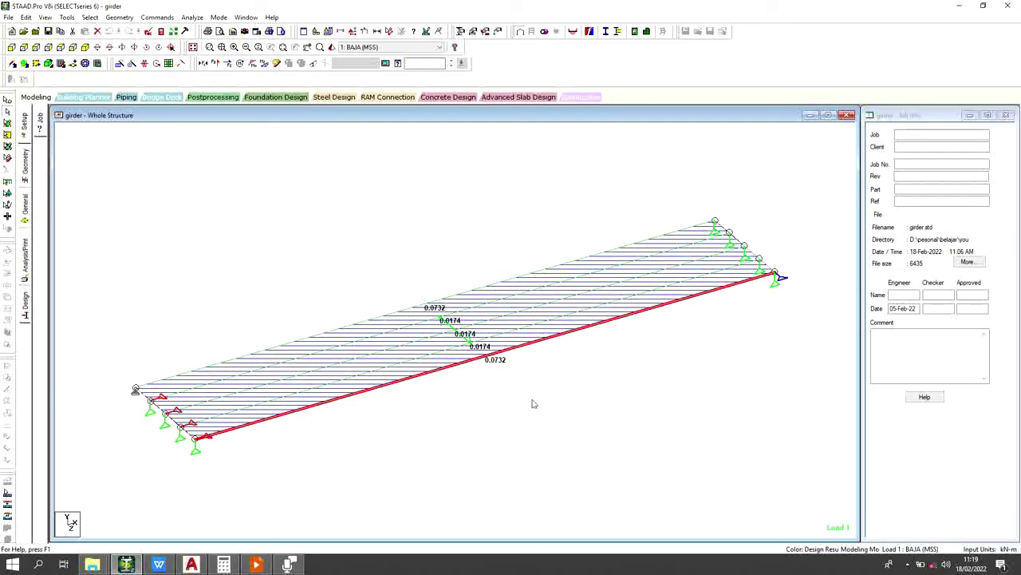
# Step: Switch from modeling to post processing mode and select all five longitudinal girders in the whole structure view
pyautogui.click(395, 206)
pyautogui.click(221, 17)
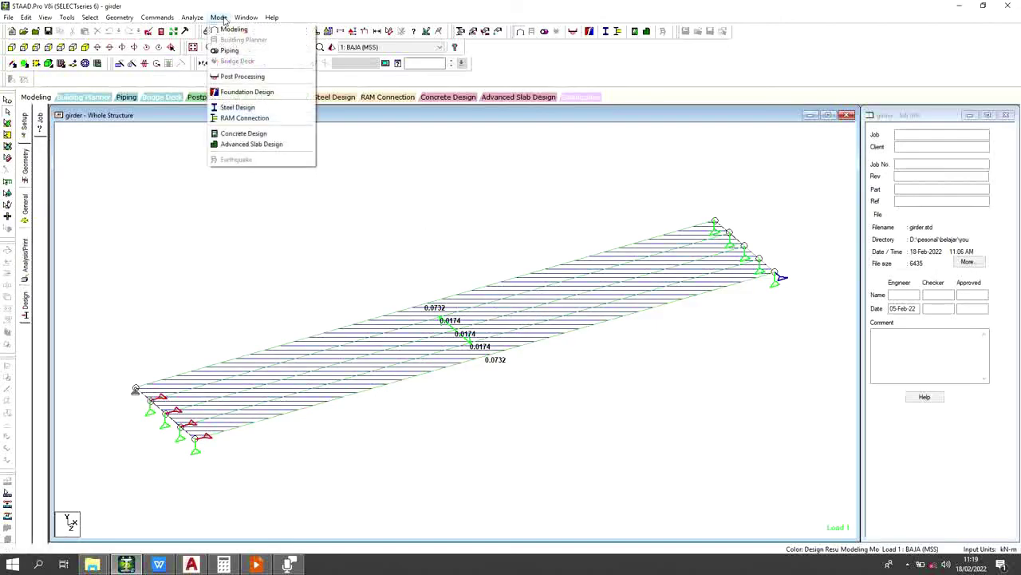
pyautogui.click(227, 78)
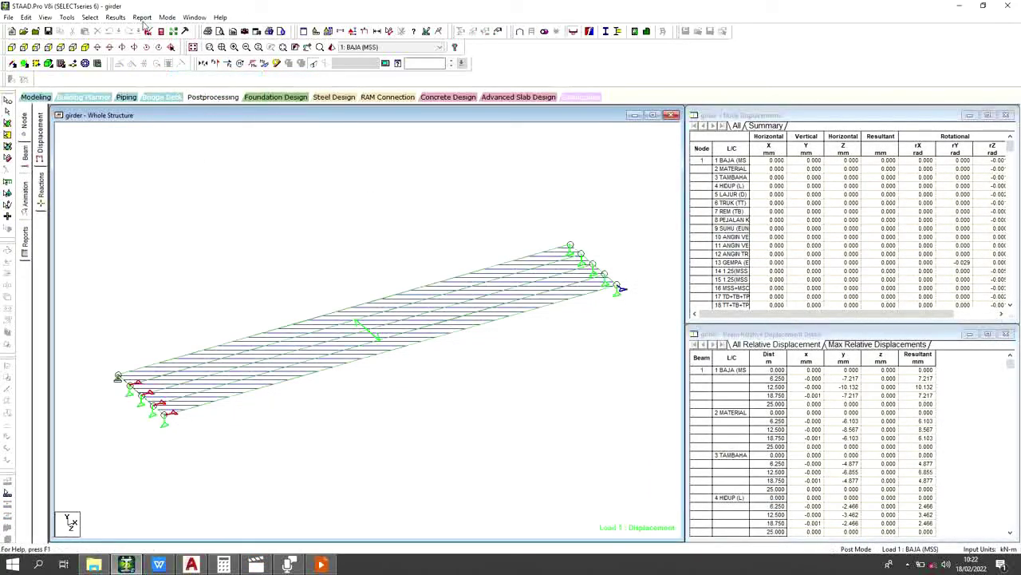
pyautogui.click(142, 18)
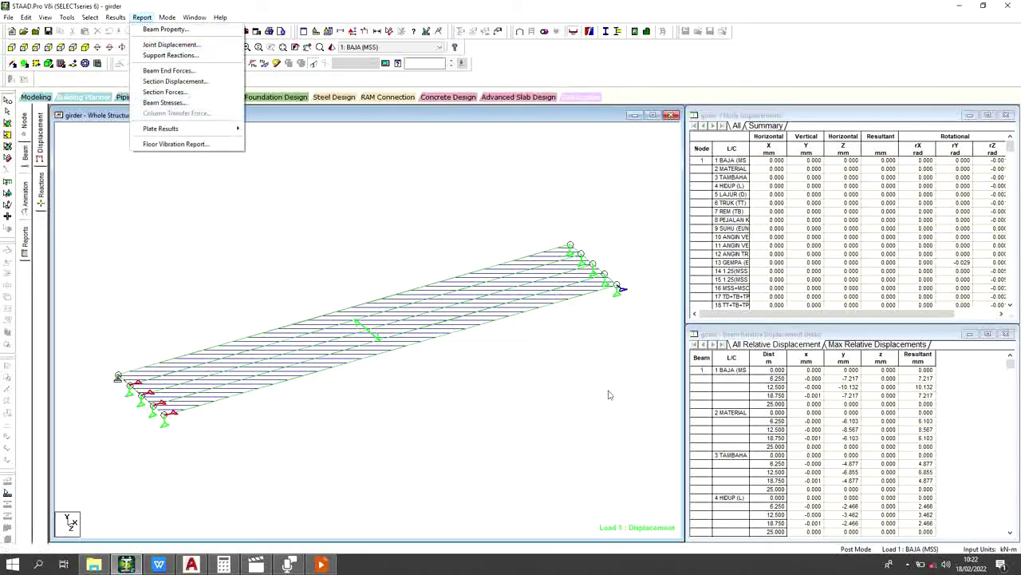
pyautogui.click(7, 113)
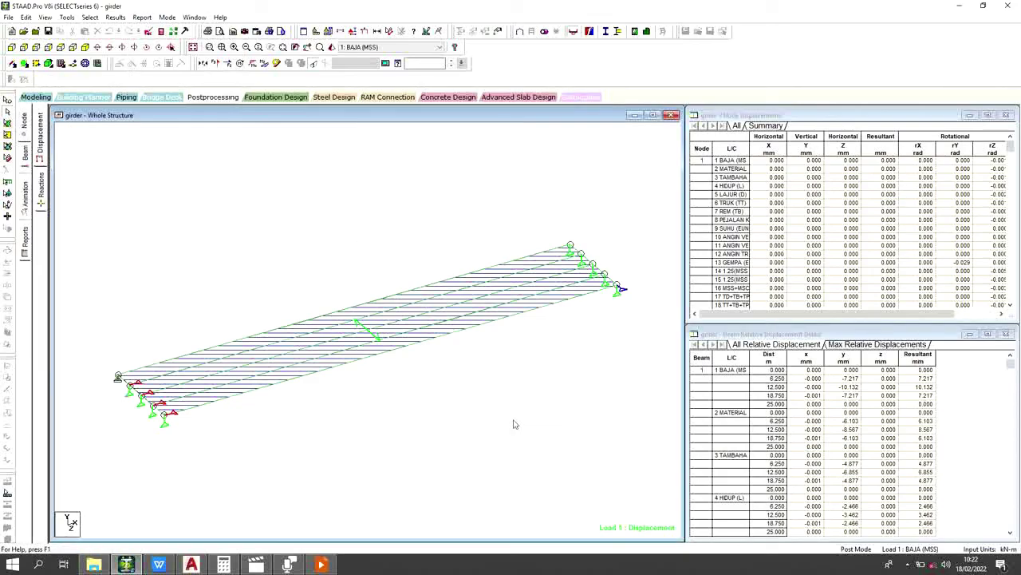
pyautogui.moveTo(519, 421); pyautogui.dragTo(231, 249)
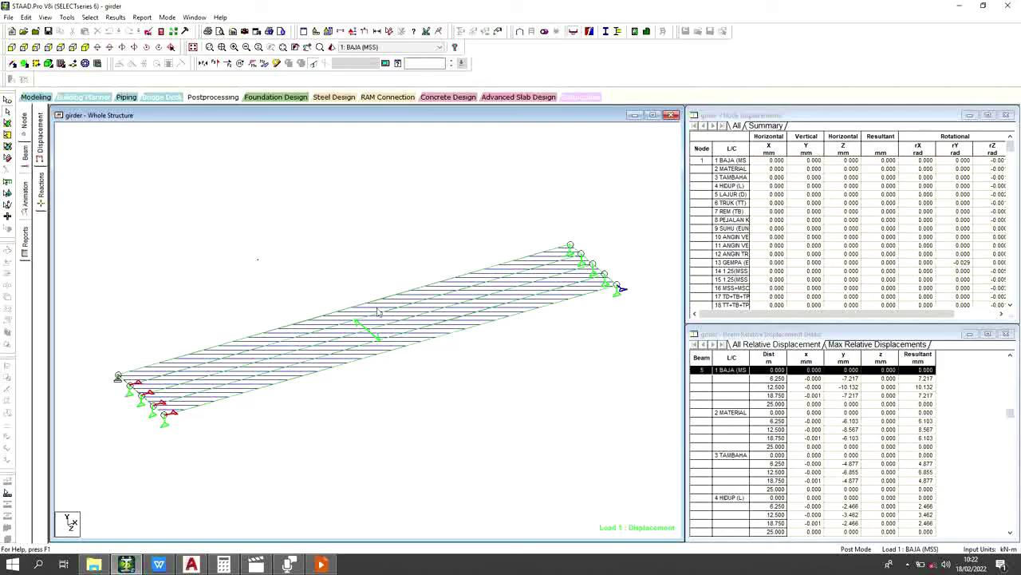
pyautogui.click(306, 292)
pyautogui.moveTo(265, 260); pyautogui.dragTo(238, 238)
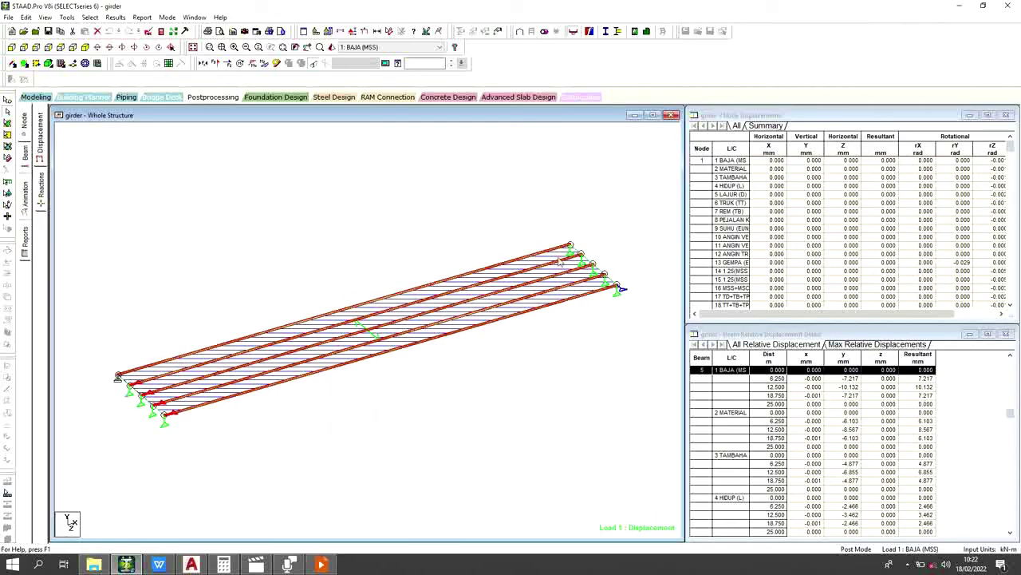
# Step: Start a section displacement report for the selected girders, sorted by maximum displacement from high to low
pyautogui.click(142, 17)
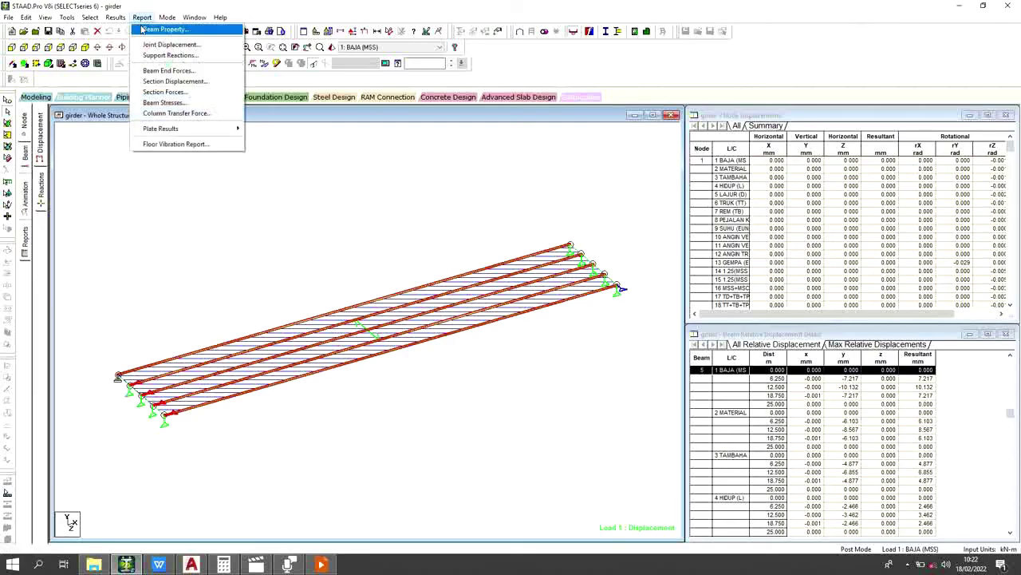
pyautogui.click(173, 80)
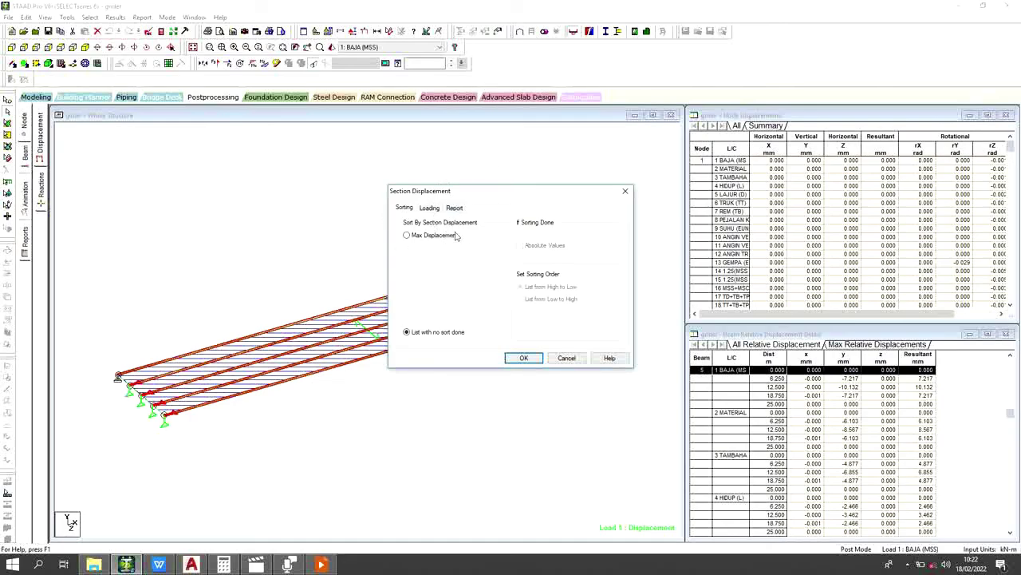
pyautogui.click(436, 235)
pyautogui.click(536, 363)
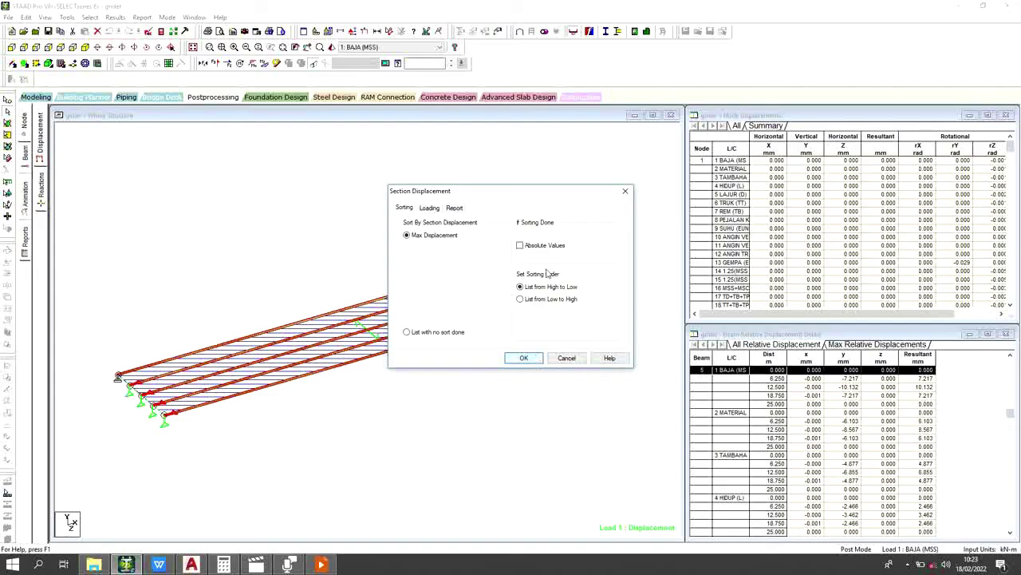
# Step: Limit the section displacement report to load case 3 TAMBAHAN (MA), generate it, and select the row of beam 5
pyautogui.click(430, 208)
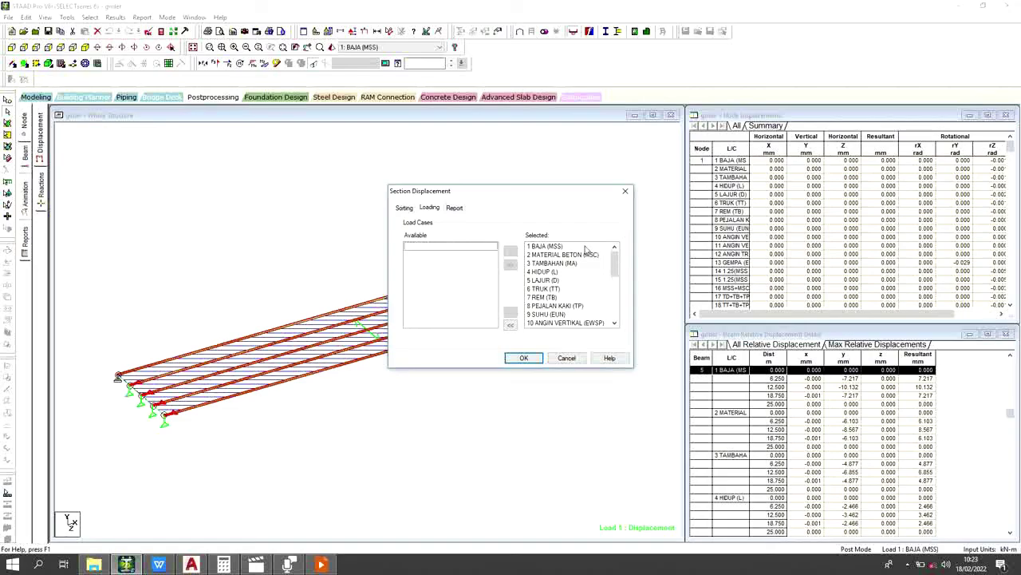
pyautogui.click(586, 247)
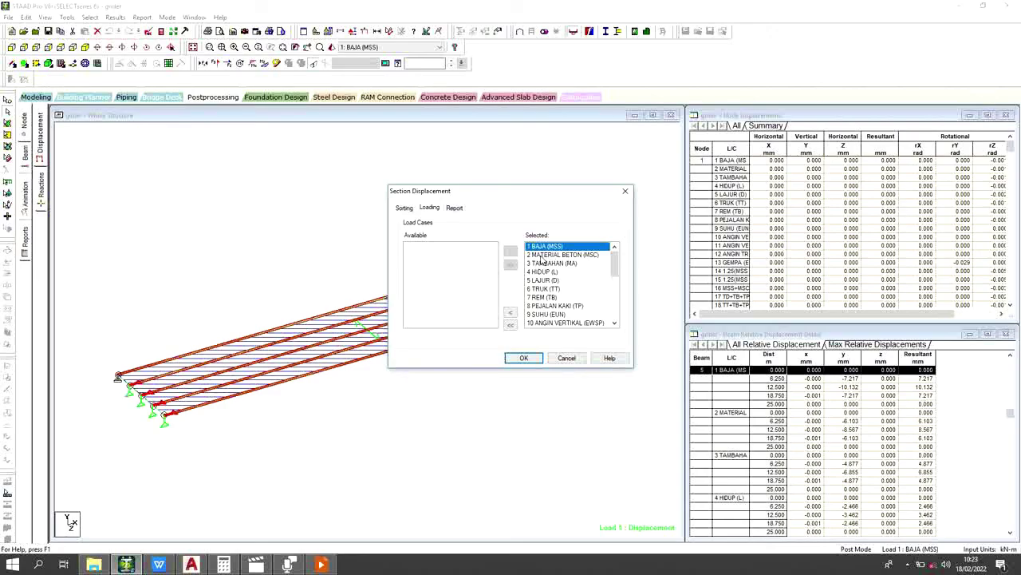
pyautogui.keyDown('shift'); pyautogui.click(550, 256); pyautogui.keyUp('shift')
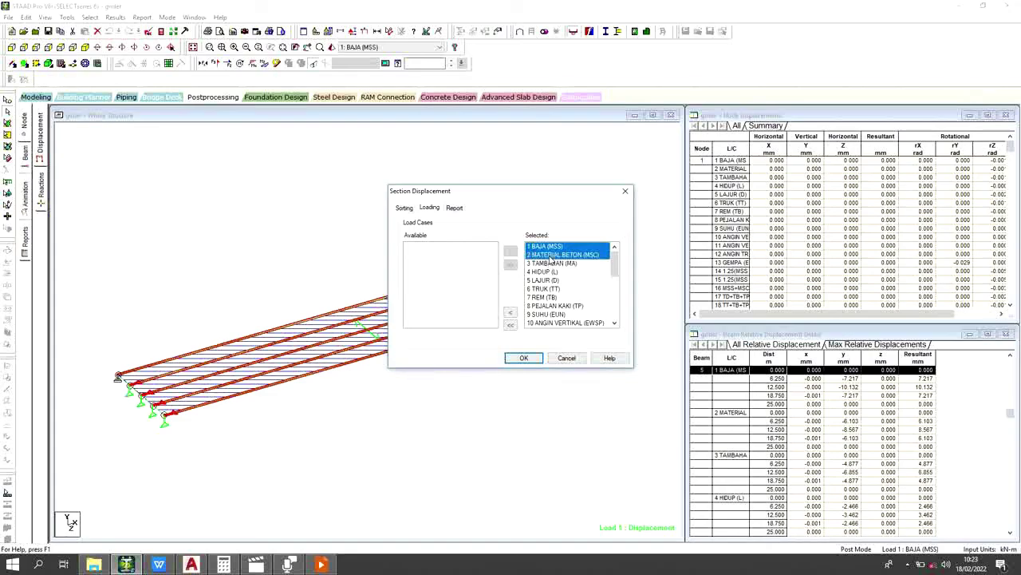
pyautogui.click(510, 312)
pyautogui.click(544, 254)
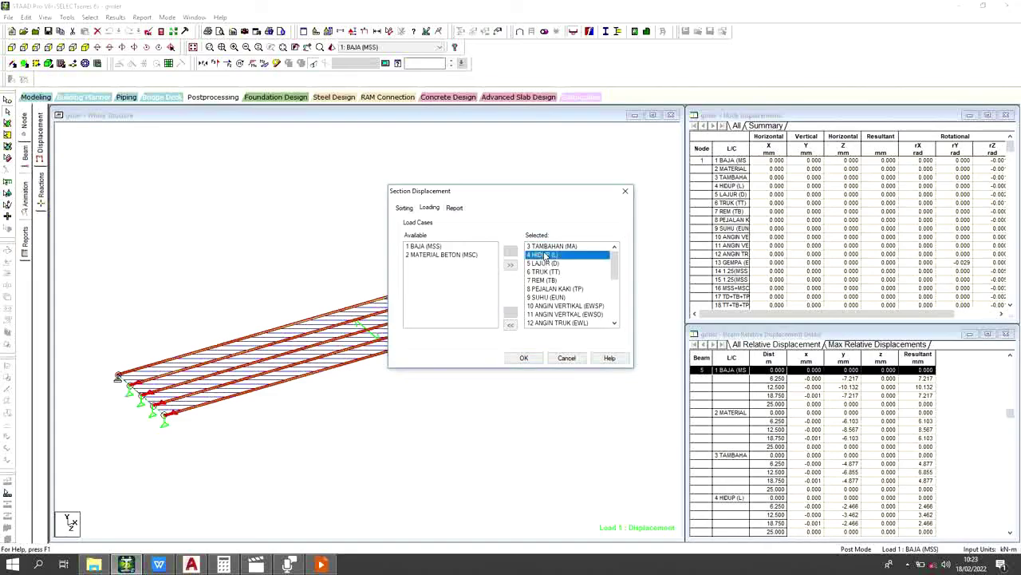
pyautogui.moveTo(615, 274); pyautogui.dragTo(616, 316)
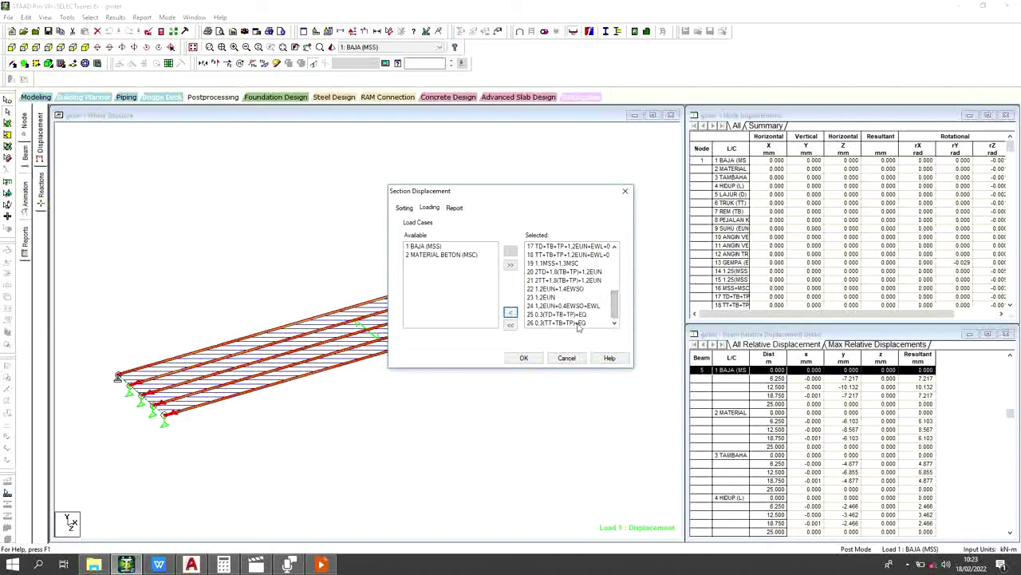
pyautogui.keyDown('shift'); pyautogui.click(546, 323); pyautogui.keyUp('shift')
pyautogui.click(511, 312)
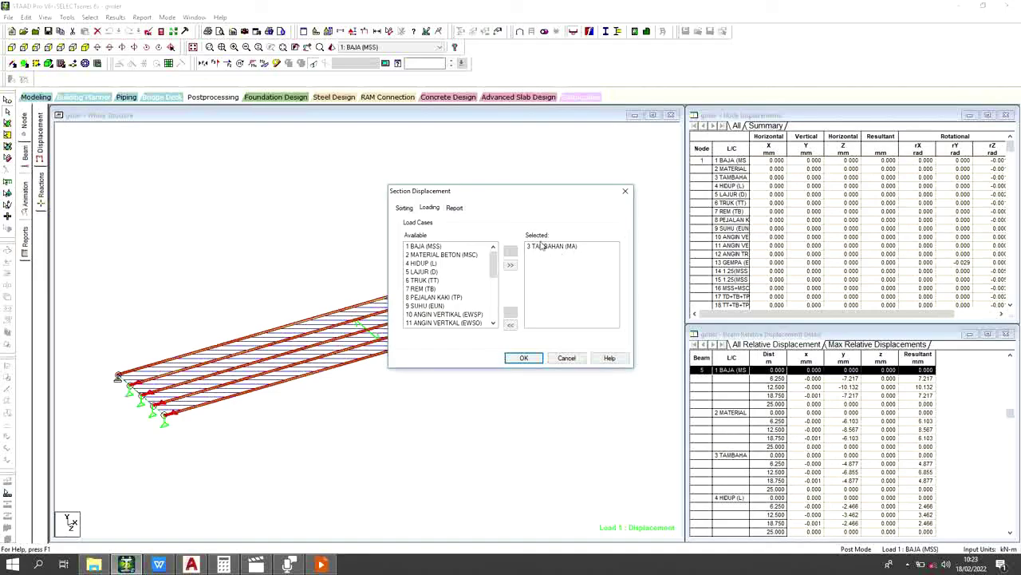
pyautogui.click(524, 359)
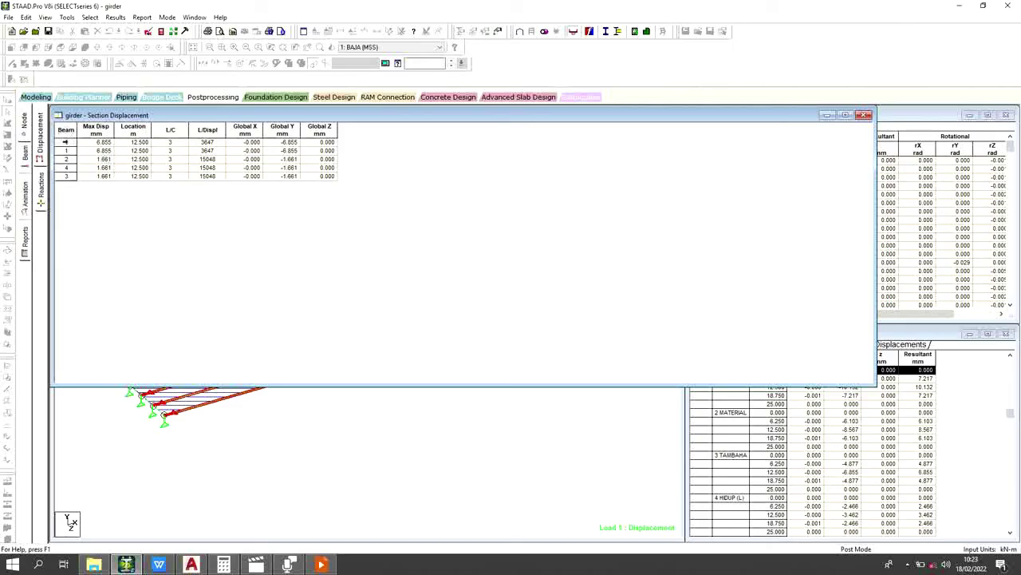
pyautogui.click(65, 142)
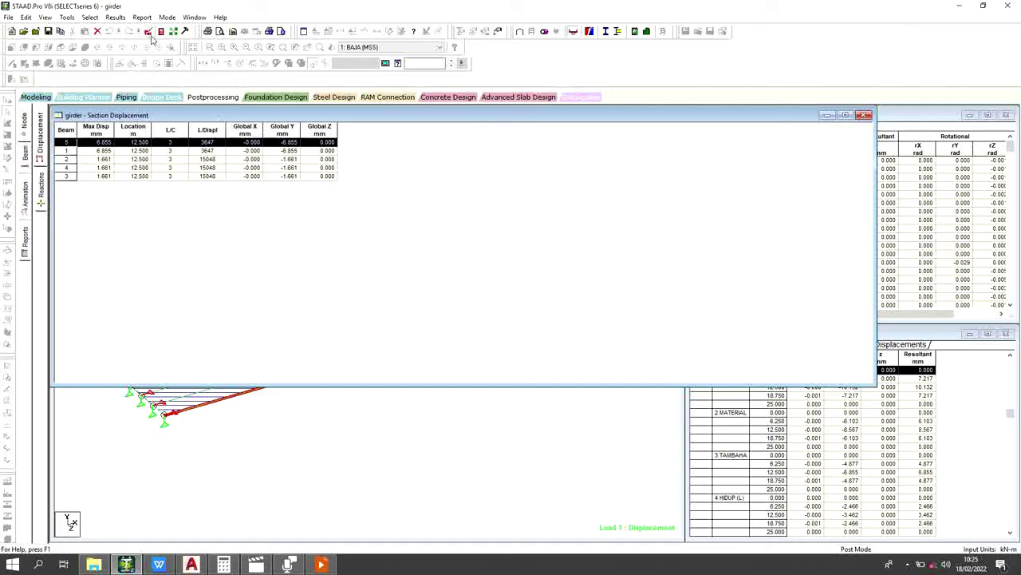
# Step: In the command file, retitle load combination 16 as MSS+MSC and remove the load case 3 factor from its definition
pyautogui.click(150, 32)
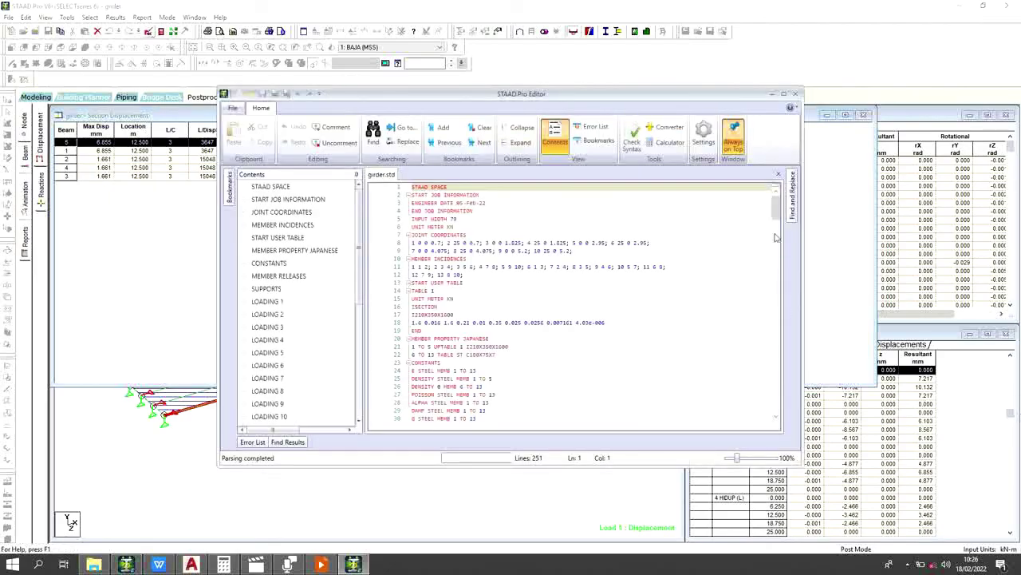
pyautogui.moveTo(776, 209); pyautogui.dragTo(763, 417)
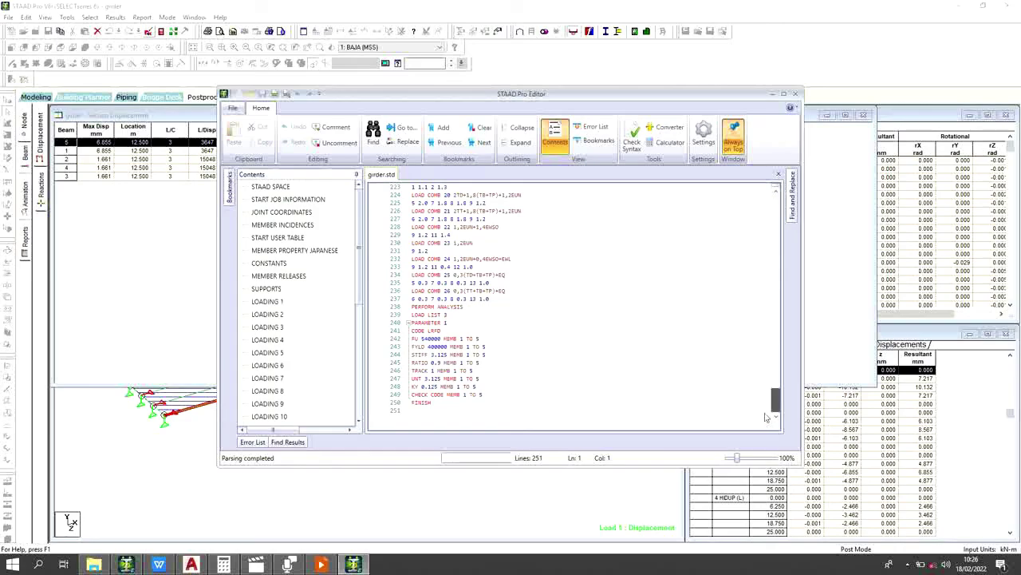
pyautogui.scroll(2, 485, 295)
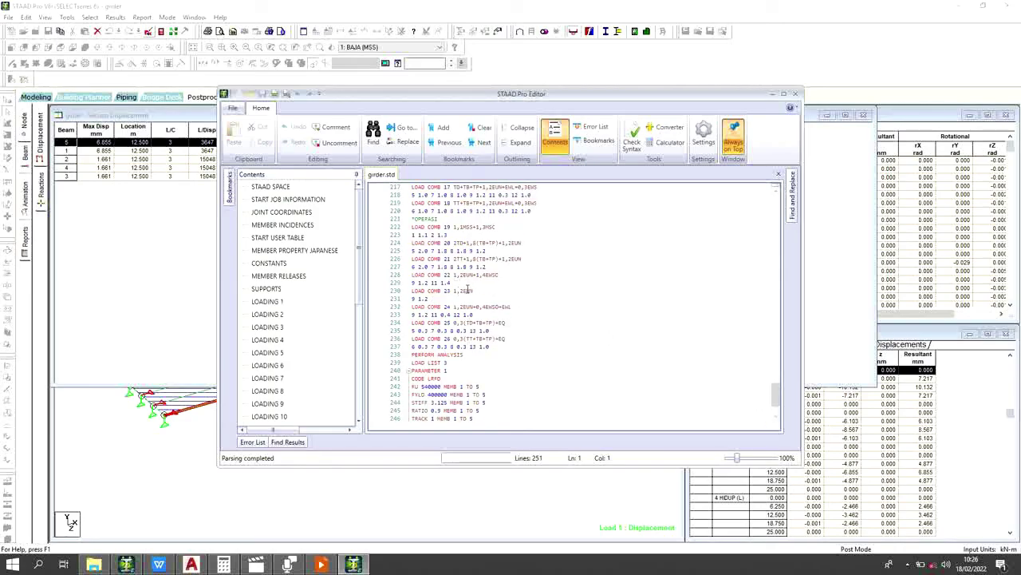
pyautogui.scroll(3, 467, 290)
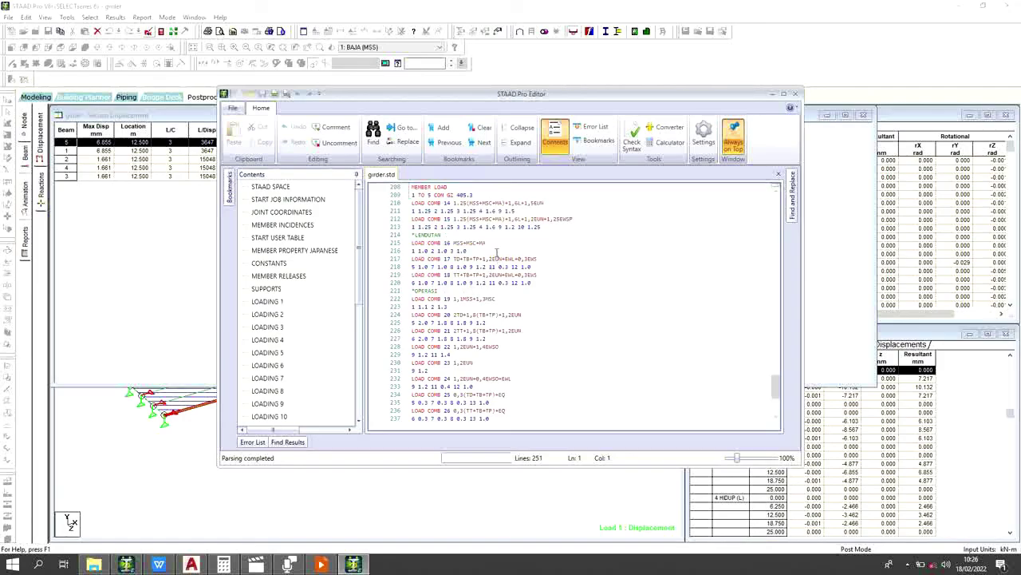
pyautogui.click(496, 245)
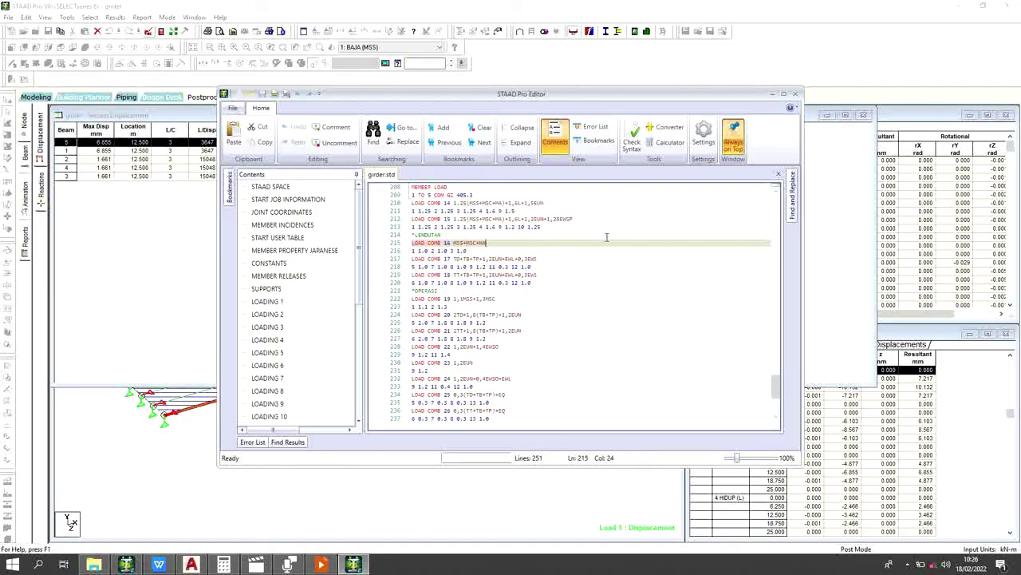
pyautogui.press('BackSpace')
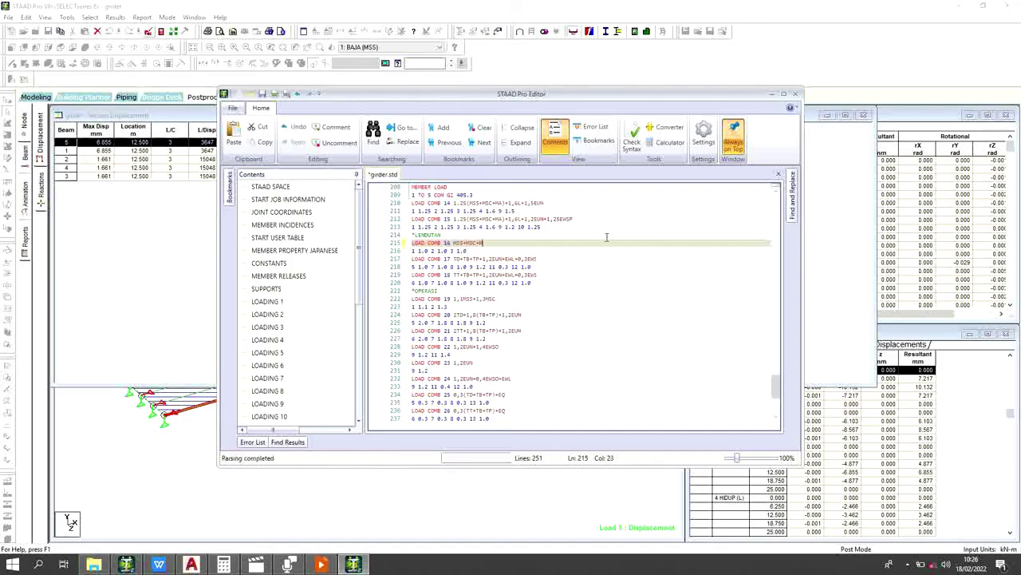
pyautogui.press('BackSpace')
pyautogui.click(492, 253)
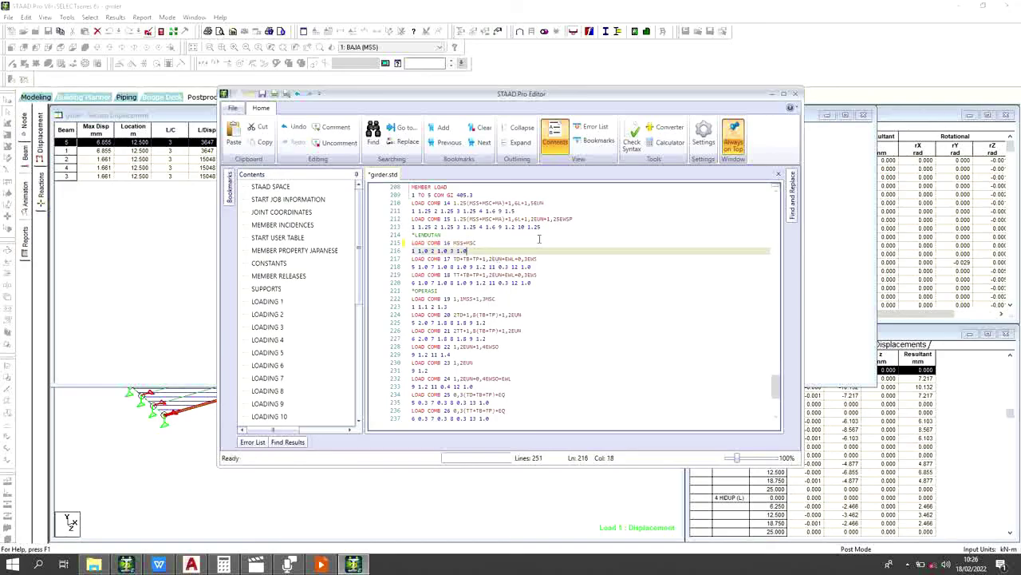
pyautogui.press('BackSpace')
pyautogui.press('BackSpace')
pyautogui.press('BackSpace')
pyautogui.press('BackSpace')
pyautogui.press('BackSpace')
# Step: Comment out every line of the deck definition block in the command file, from START DECK DEFINITION through END DECK DEFINITION
pyautogui.scroll(1, 460, 236)
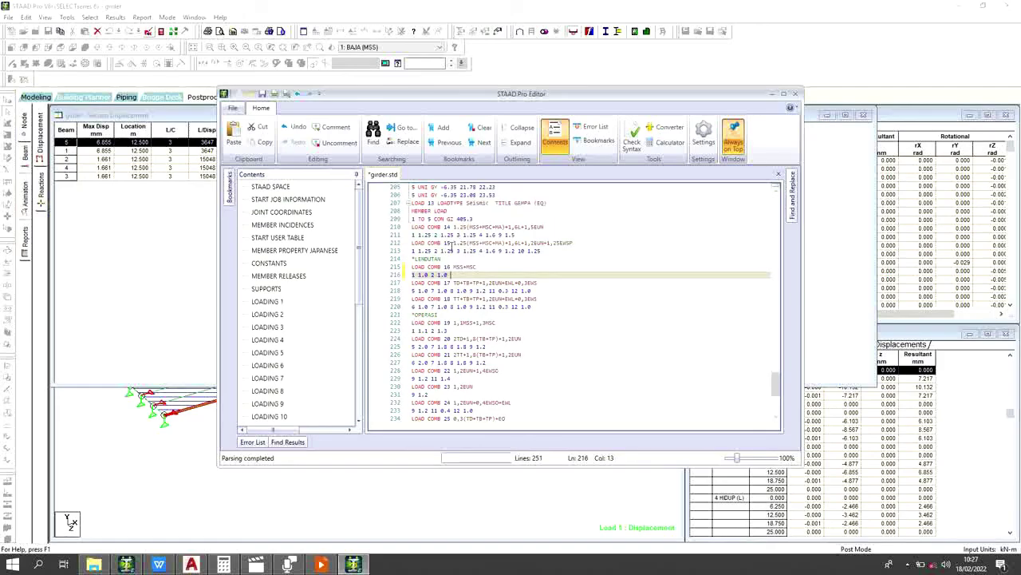
pyautogui.scroll(15, 452, 246)
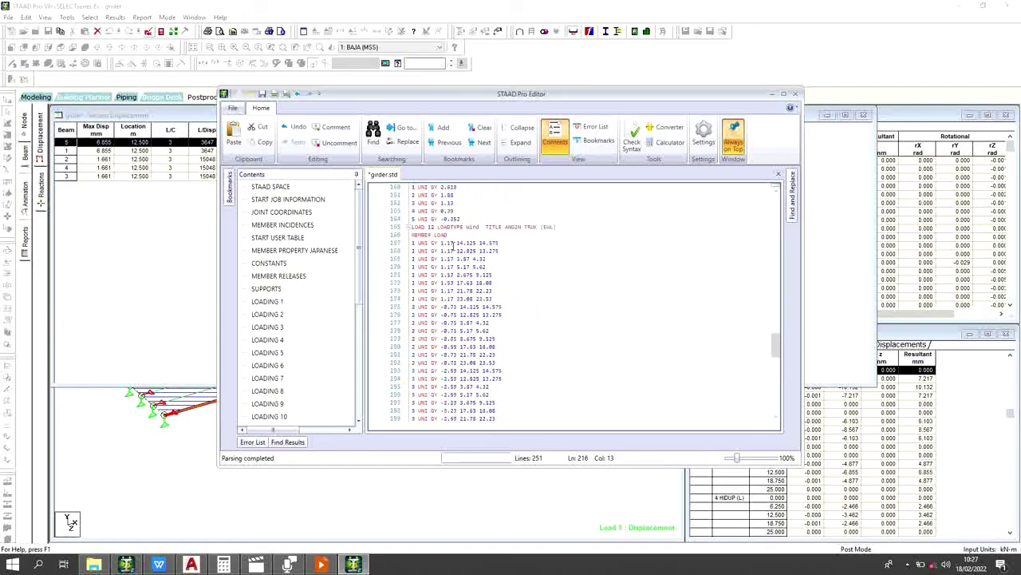
pyautogui.scroll(19, 454, 244)
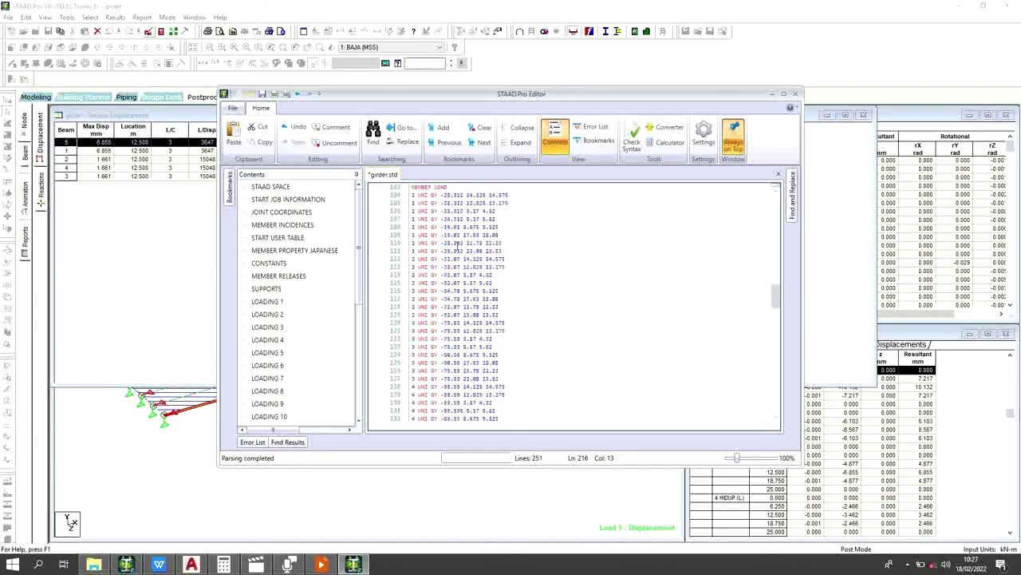
pyautogui.scroll(3, 457, 244)
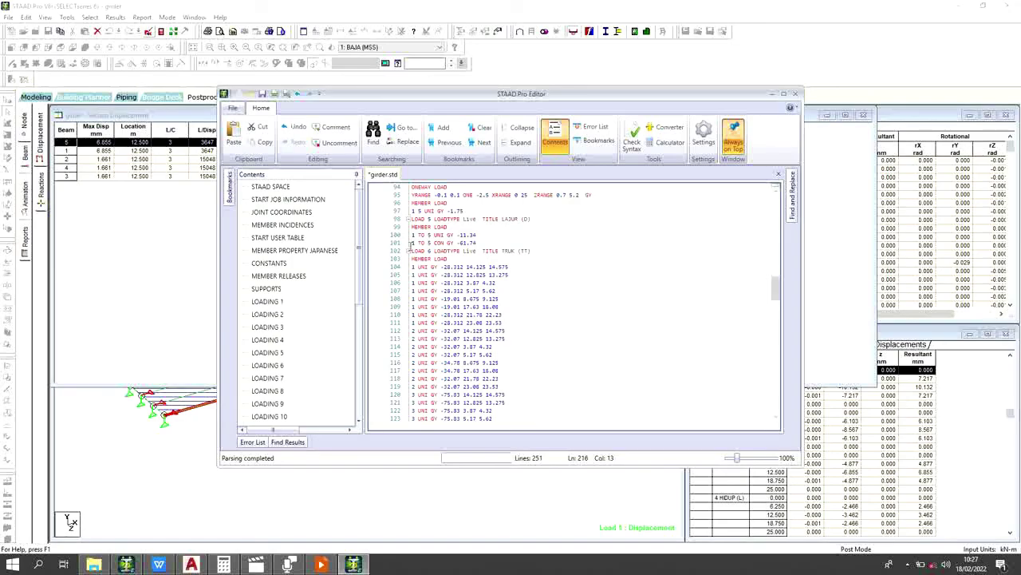
pyautogui.scroll(9, 415, 251)
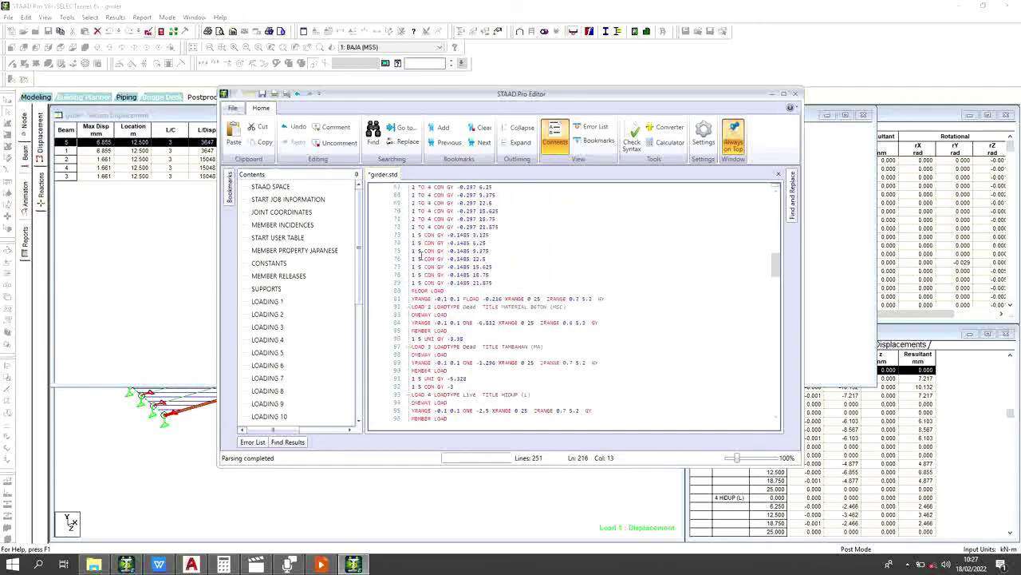
pyautogui.scroll(4, 420, 255)
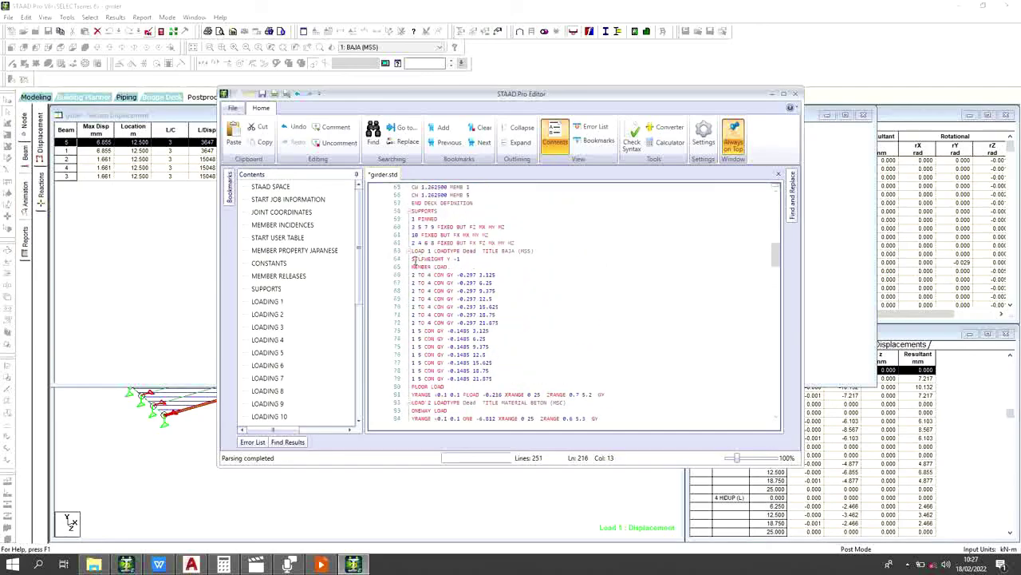
pyautogui.scroll(9, 414, 259)
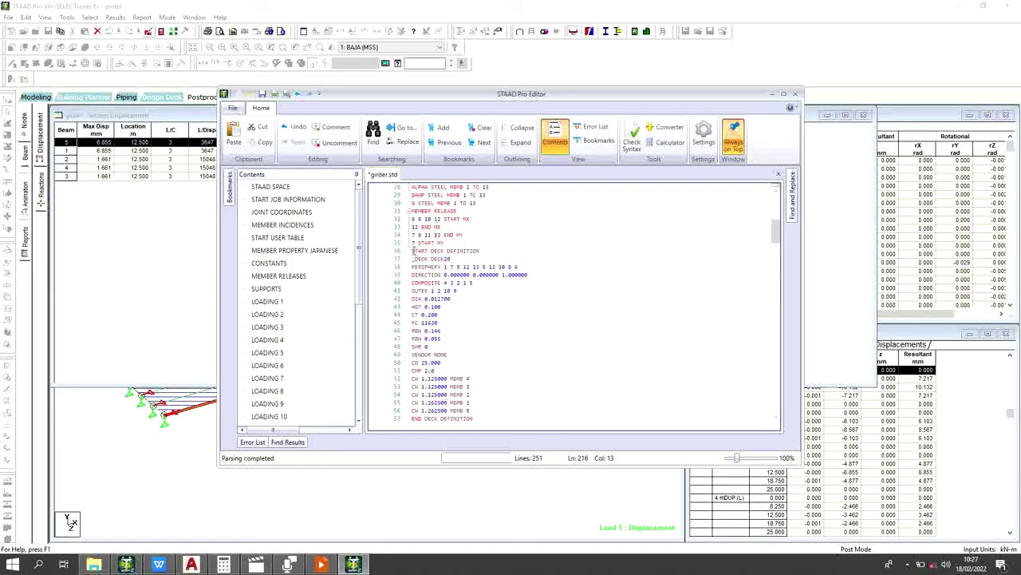
pyautogui.click(414, 251)
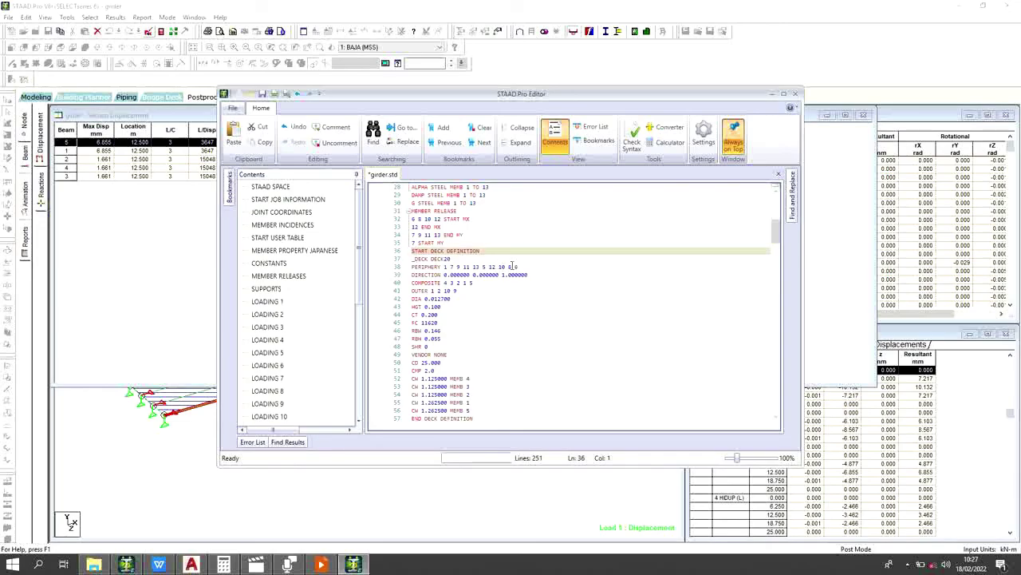
pyautogui.hotkey('ctrl', 'q')
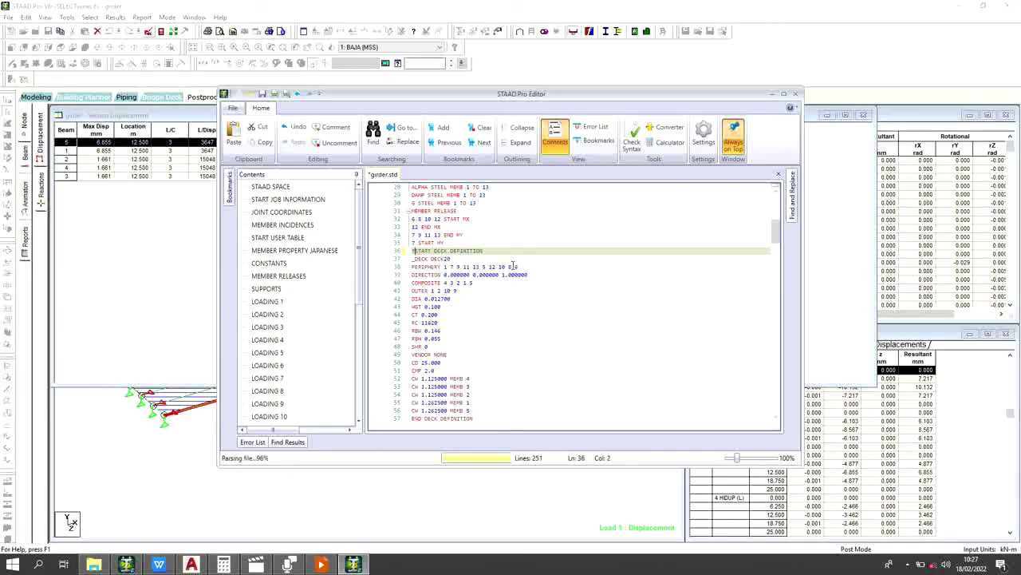
pyautogui.press('Down')
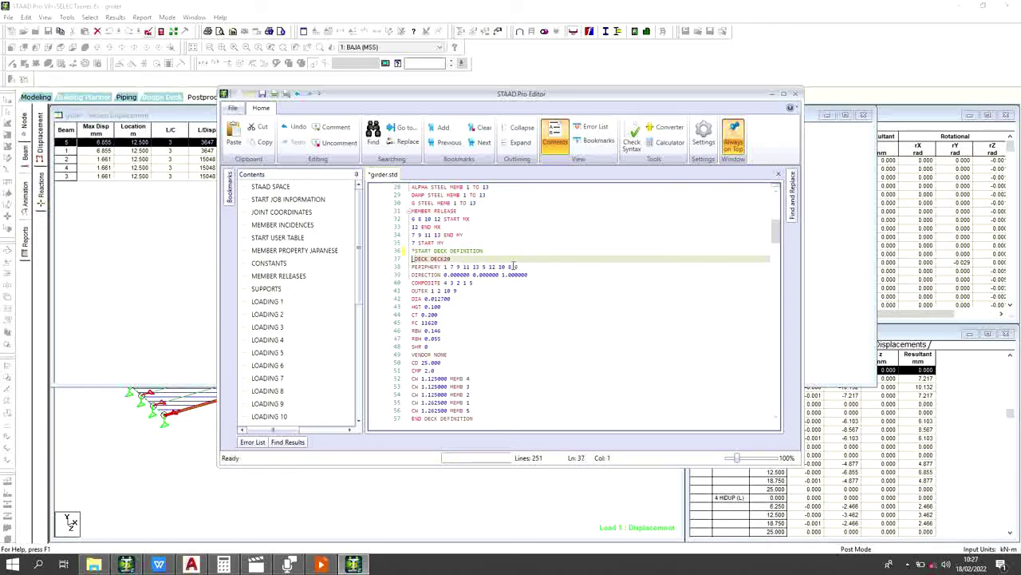
pyautogui.hotkey('ctrl', 'q')
pyautogui.press('Down')
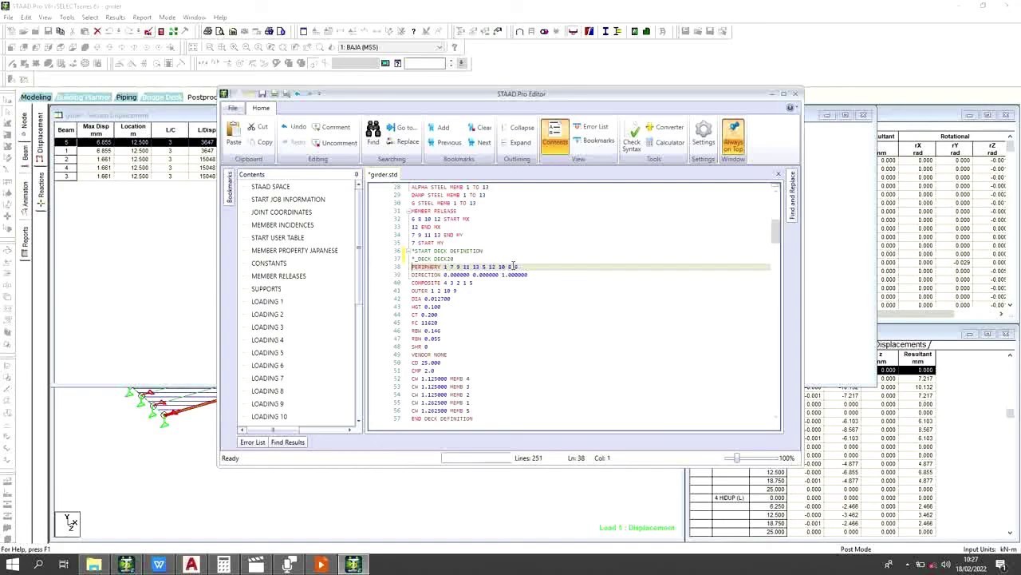
pyautogui.hotkey('ctrl', 'q')
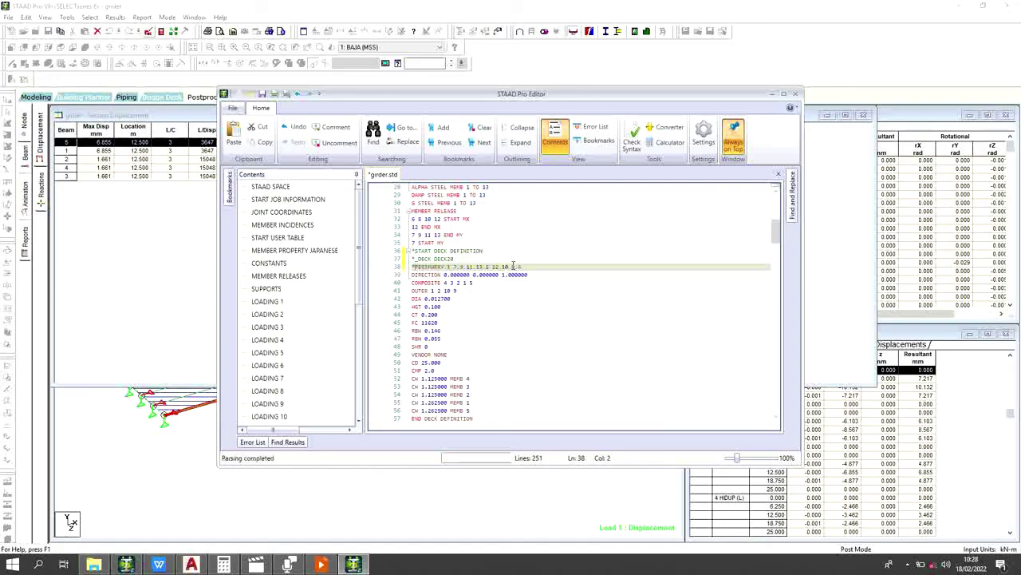
pyautogui.press('Down')
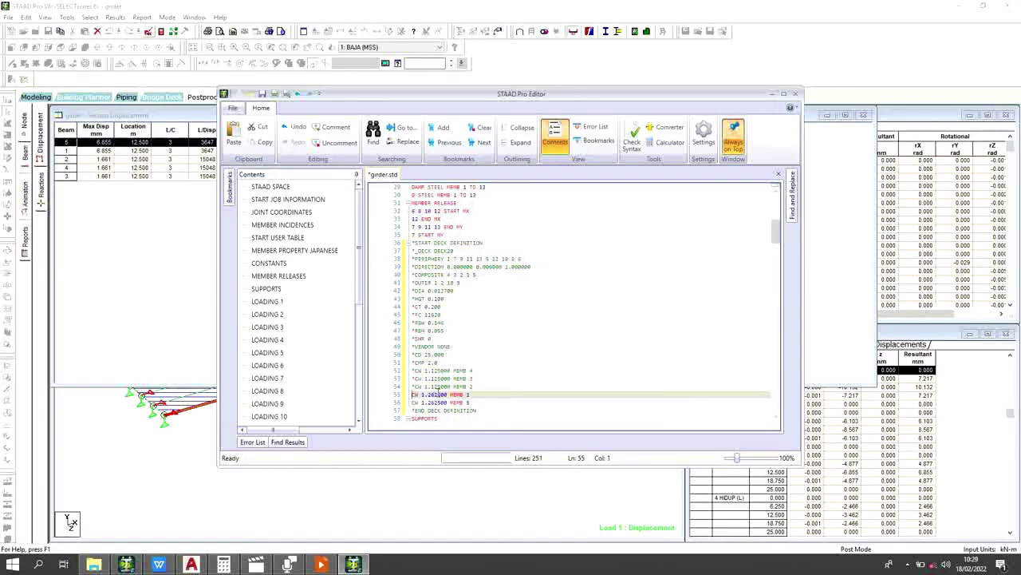
pyautogui.hotkey('ctrl', 'q')
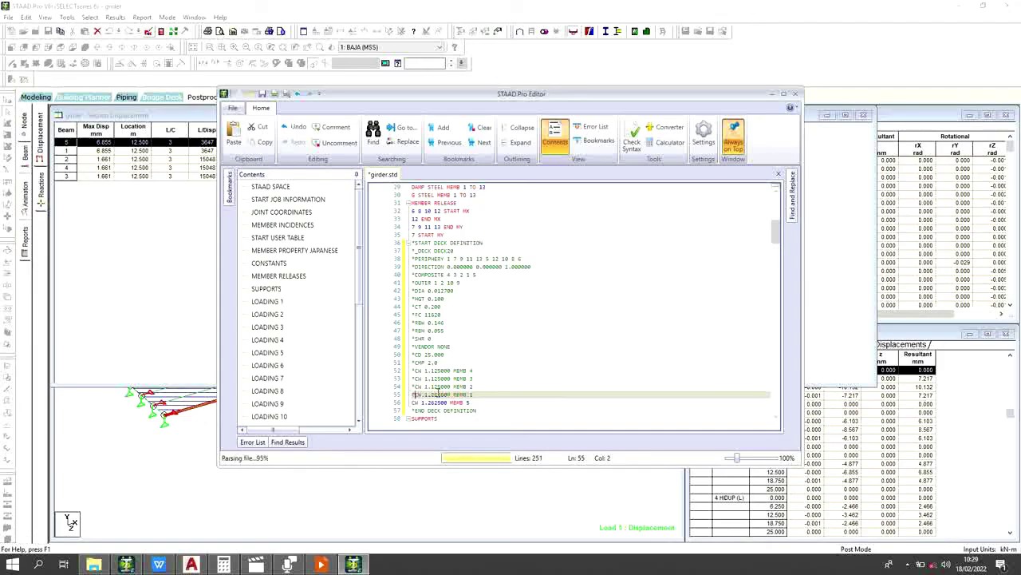
pyautogui.press('Down')
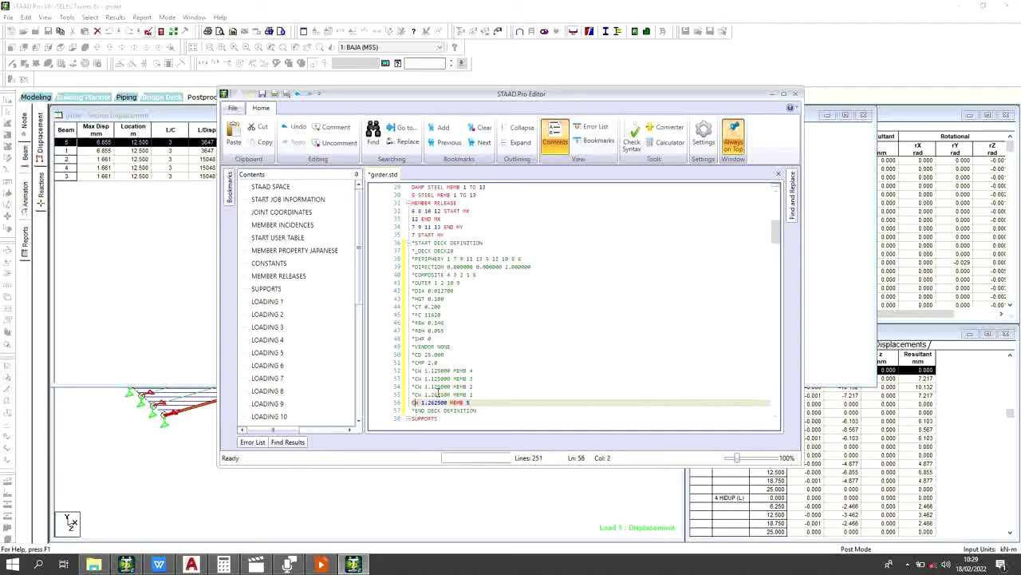
pyautogui.press('Left')
pyautogui.hotkey('ctrl', 'q')
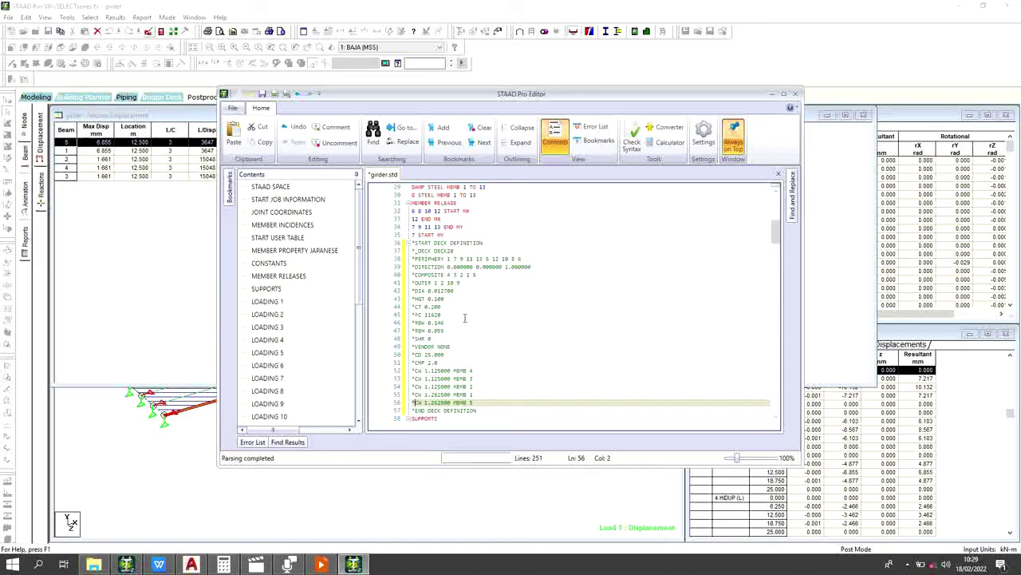
# Step: Save and close the edited command file, and rerun the analysis of the girder model
pyautogui.click(261, 95)
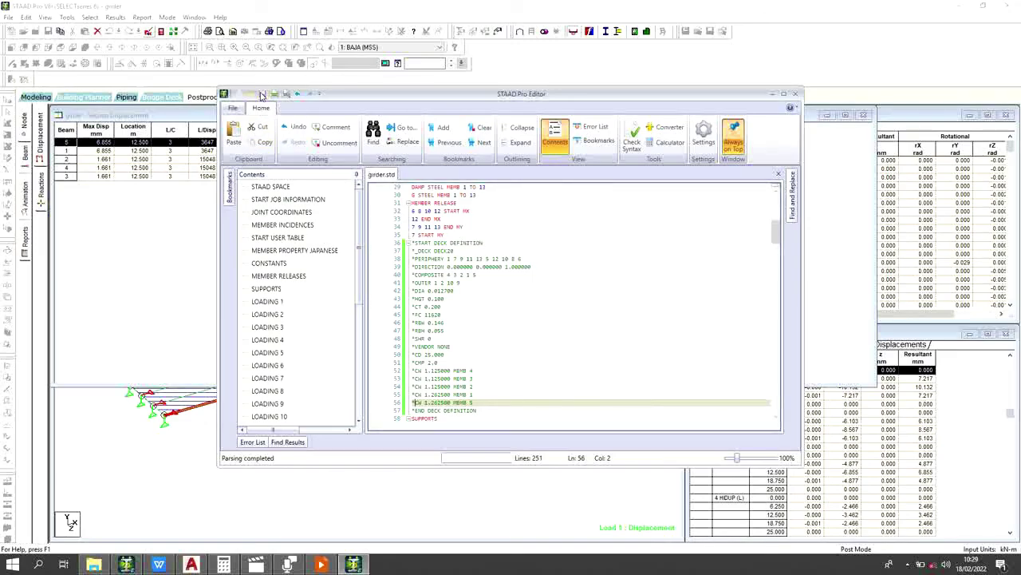
pyautogui.click(795, 94)
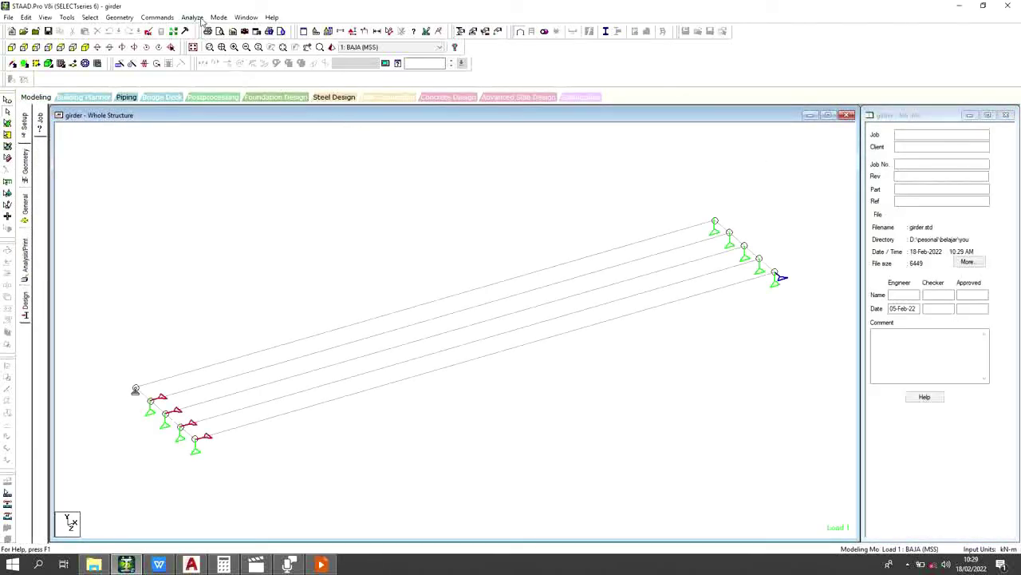
pyautogui.click(200, 17)
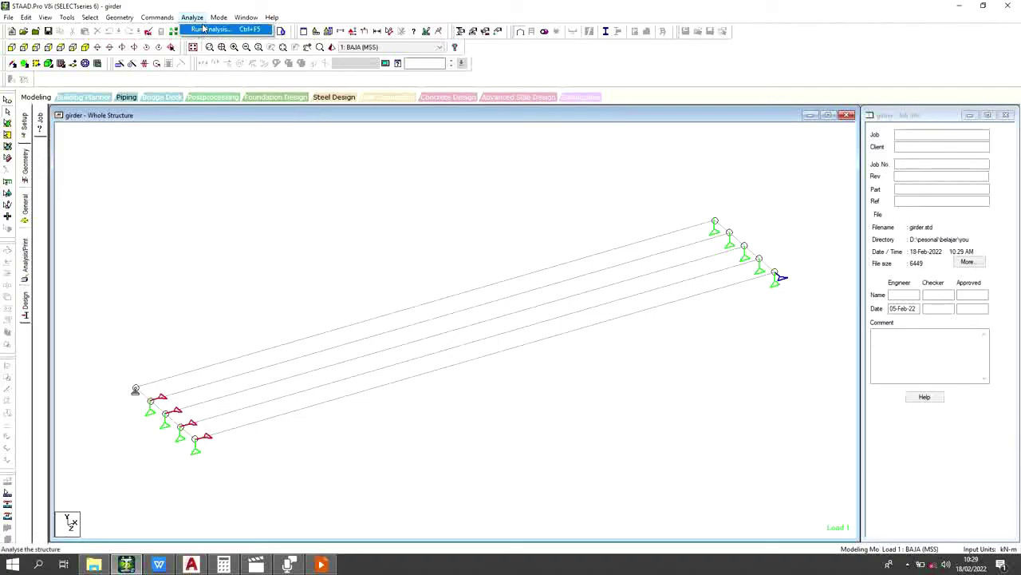
pyautogui.click(217, 27)
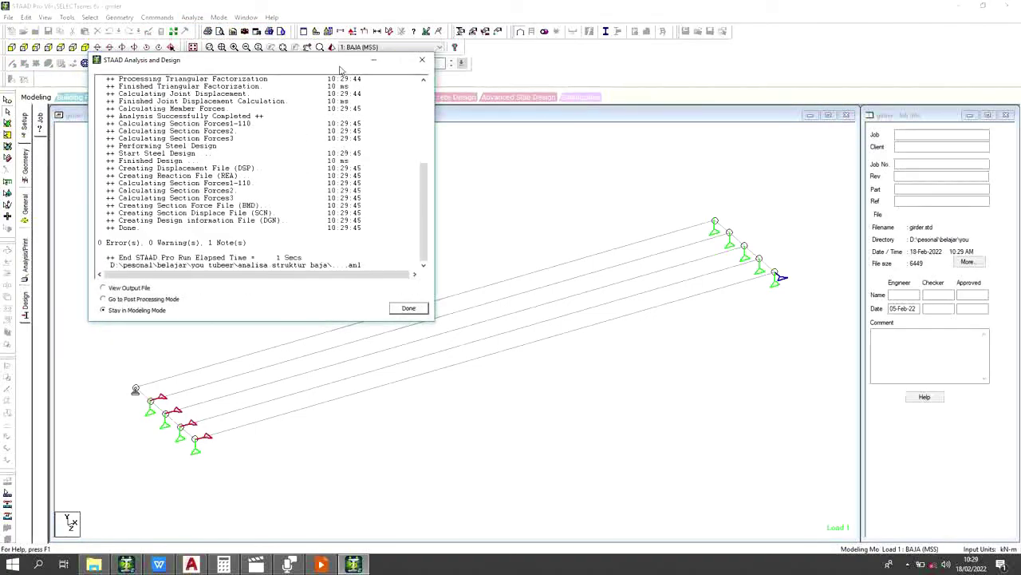
pyautogui.click(428, 61)
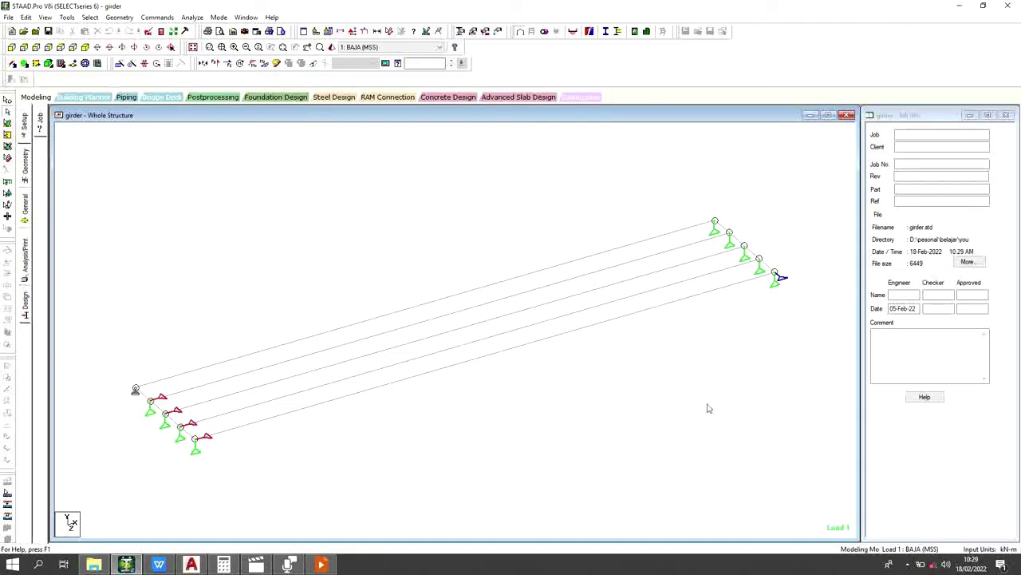
# Step: Select all five longitudinal girders and switch to post processing mode with all load cases included in the results
pyautogui.moveTo(714, 407); pyautogui.dragTo(262, 240)
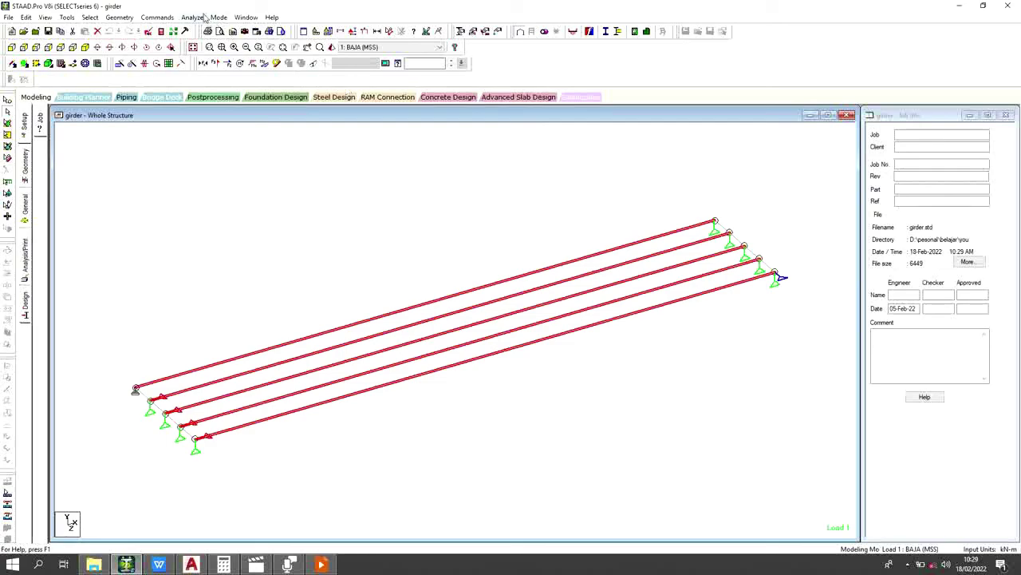
pyautogui.click(213, 18)
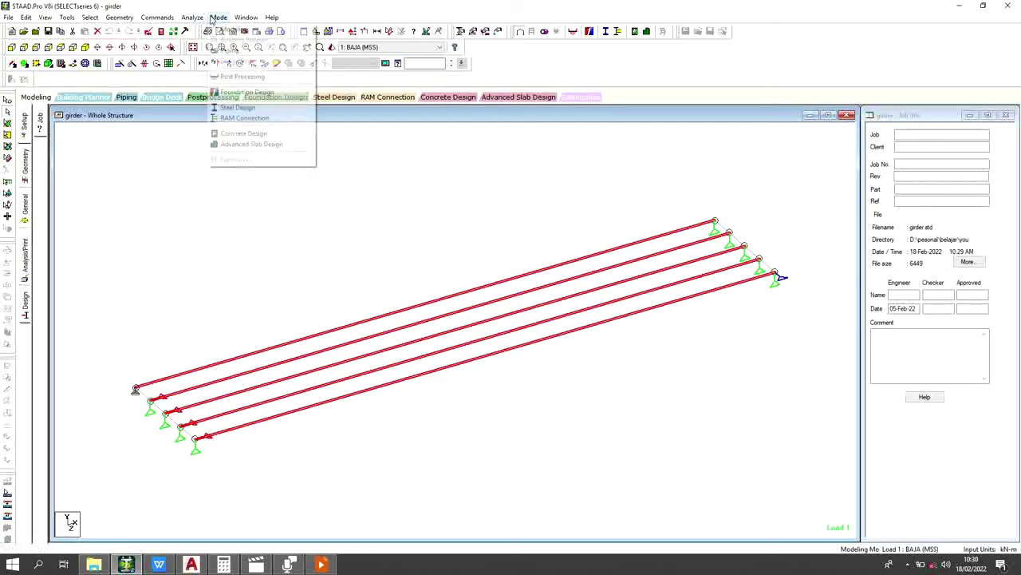
pyautogui.click(241, 76)
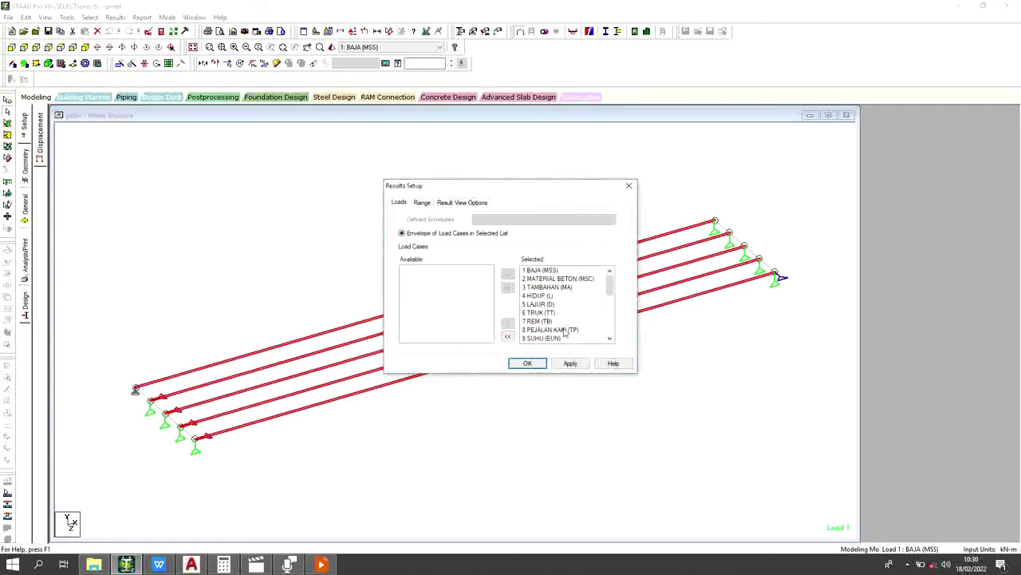
pyautogui.click(527, 363)
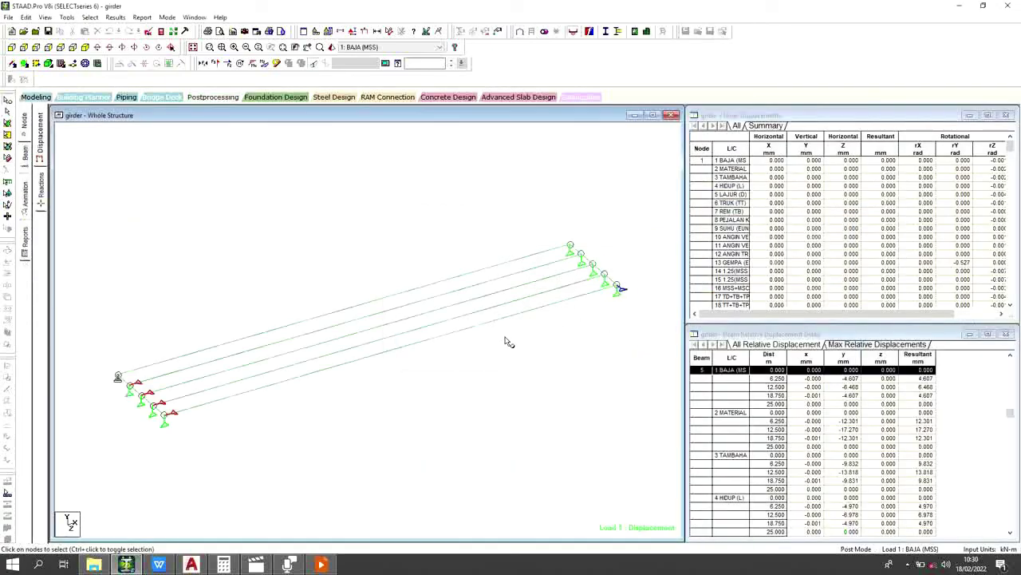
pyautogui.click(138, 19)
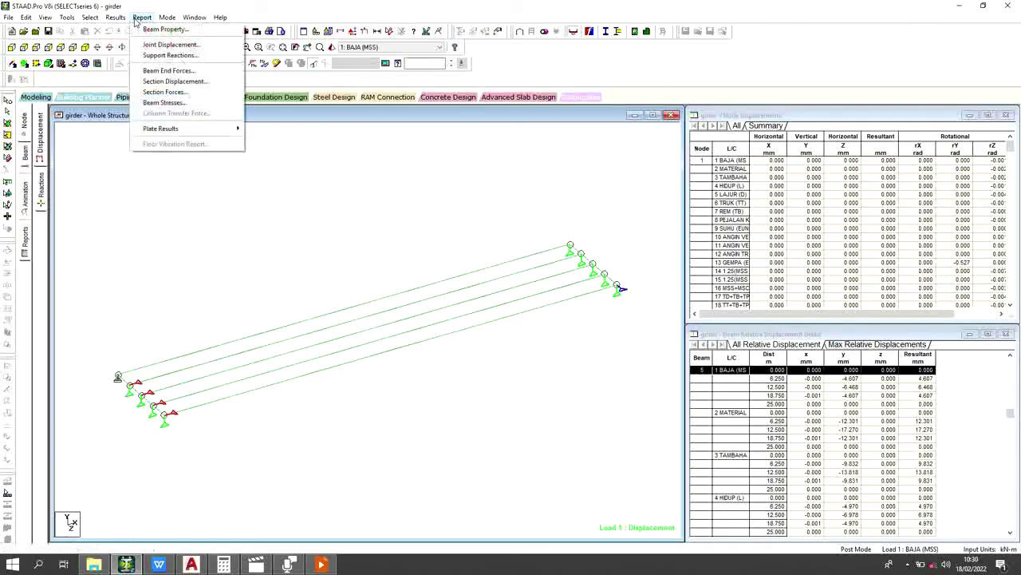
pyautogui.click(177, 83)
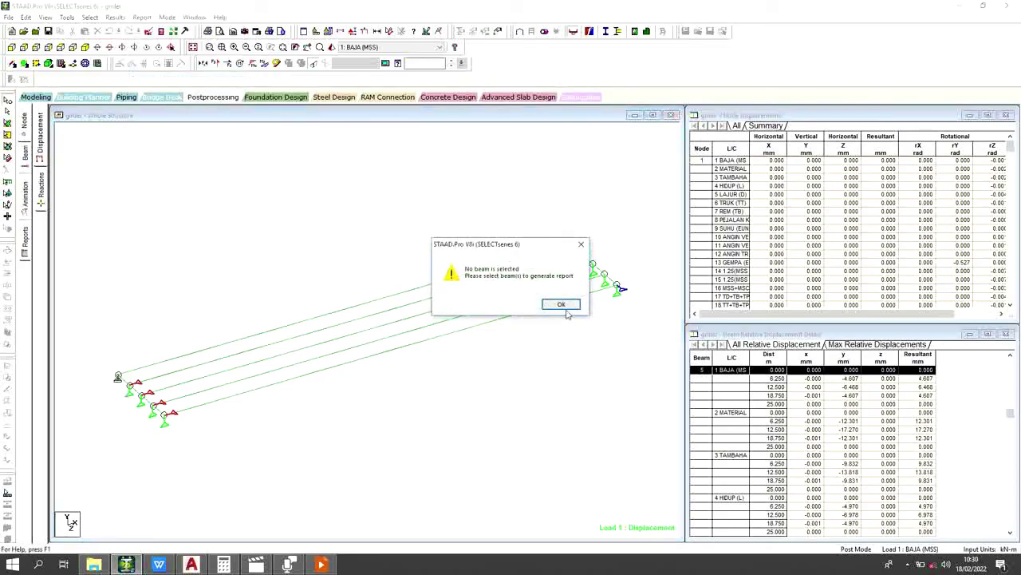
pyautogui.click(561, 304)
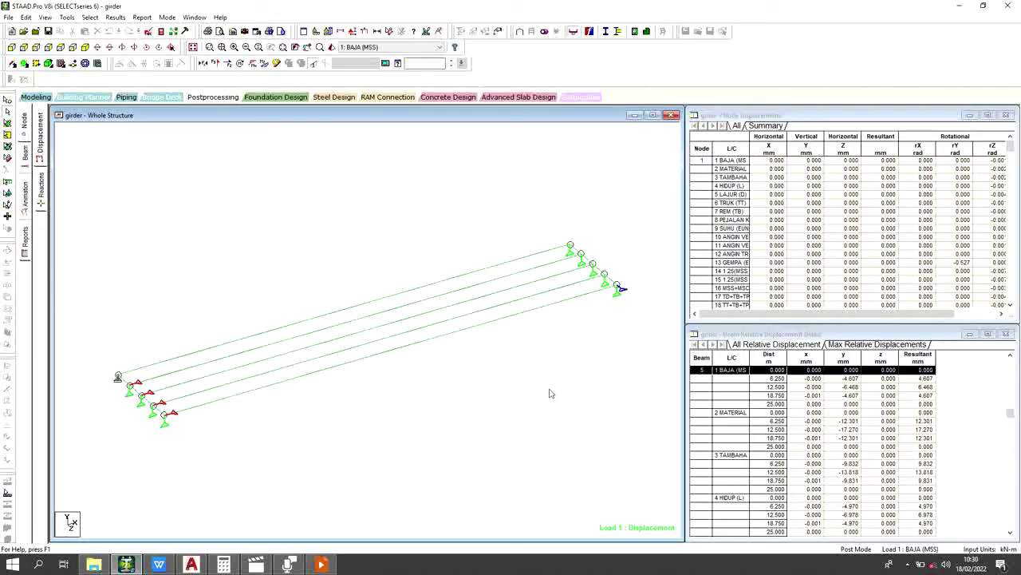
# Step: Select the five longitudinal girders in the whole structure view and start a section displacement report sorted by maximum displacement
pyautogui.moveTo(549, 392); pyautogui.dragTo(192, 247)
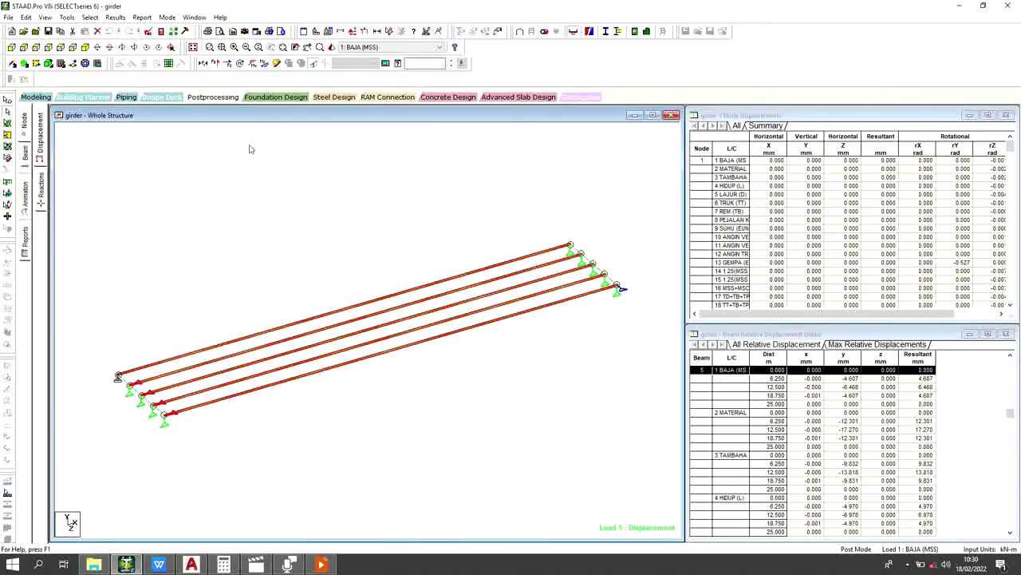
pyautogui.click(144, 19)
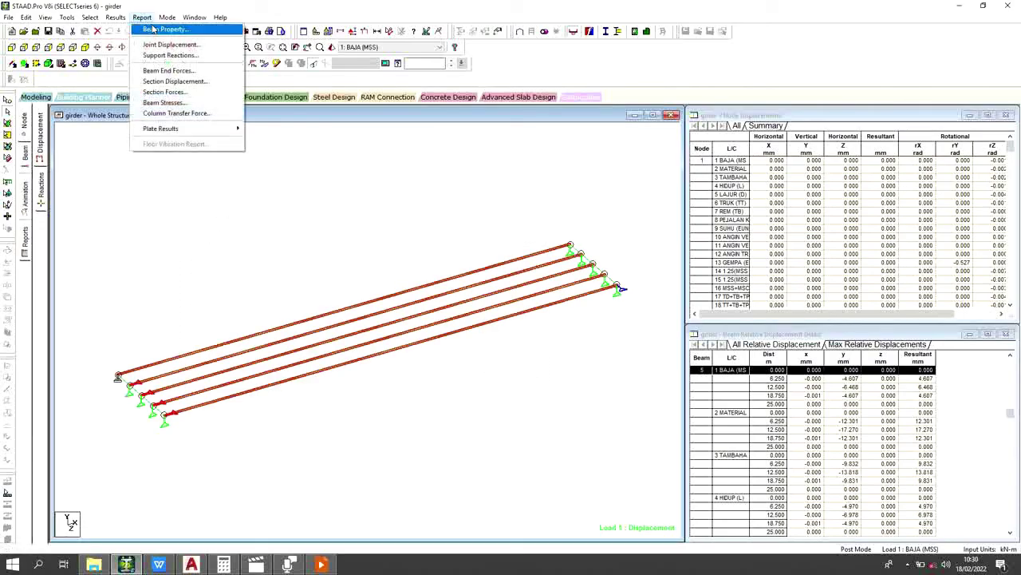
pyautogui.click(174, 81)
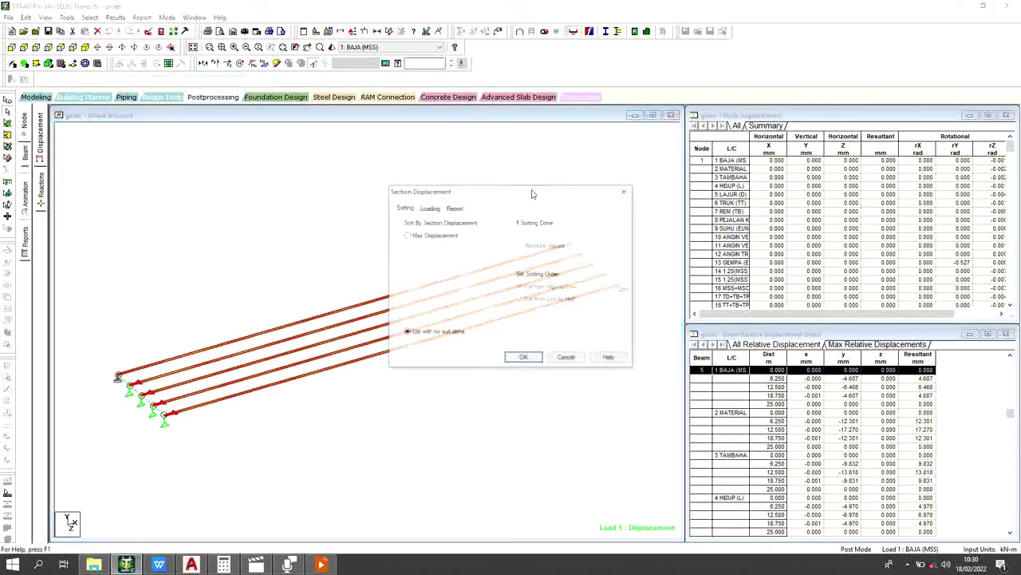
pyautogui.click(440, 237)
# Step: Remove load cases 1 BAJA (MSS) through 15 from the selected loads of the section displacement report
pyautogui.click(437, 209)
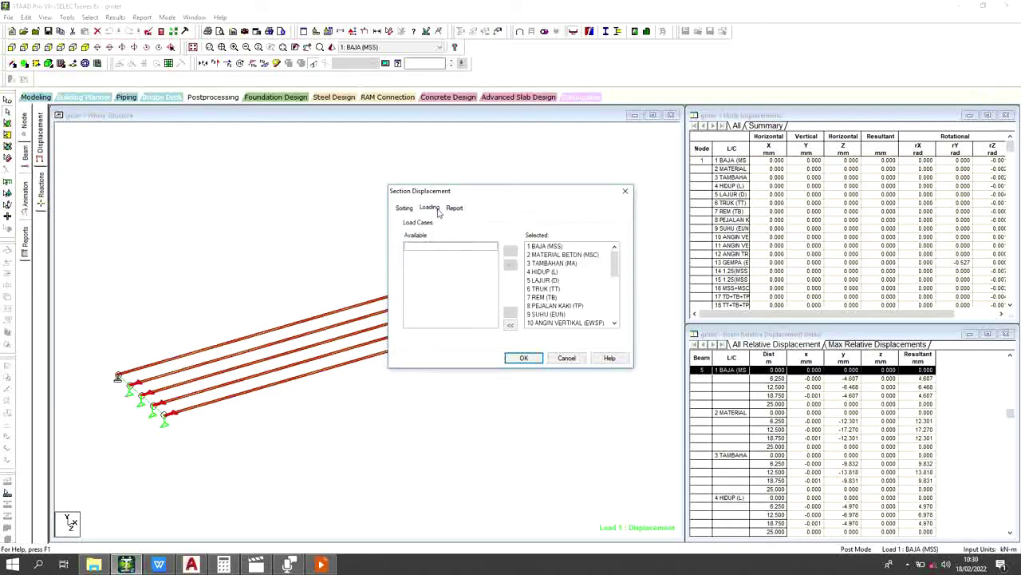
pyautogui.doubleClick(568, 246)
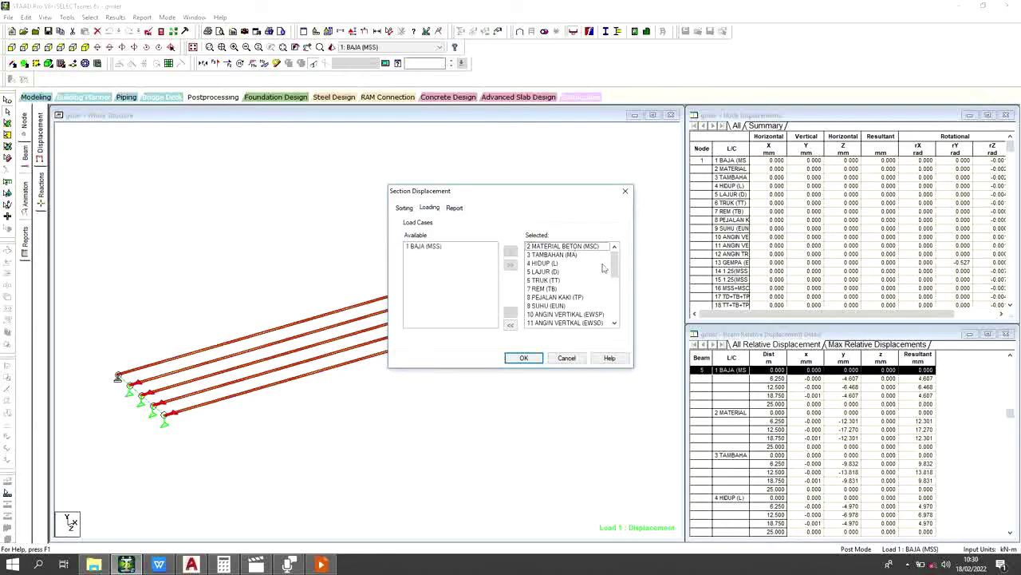
pyautogui.moveTo(621, 274); pyautogui.dragTo(620, 301)
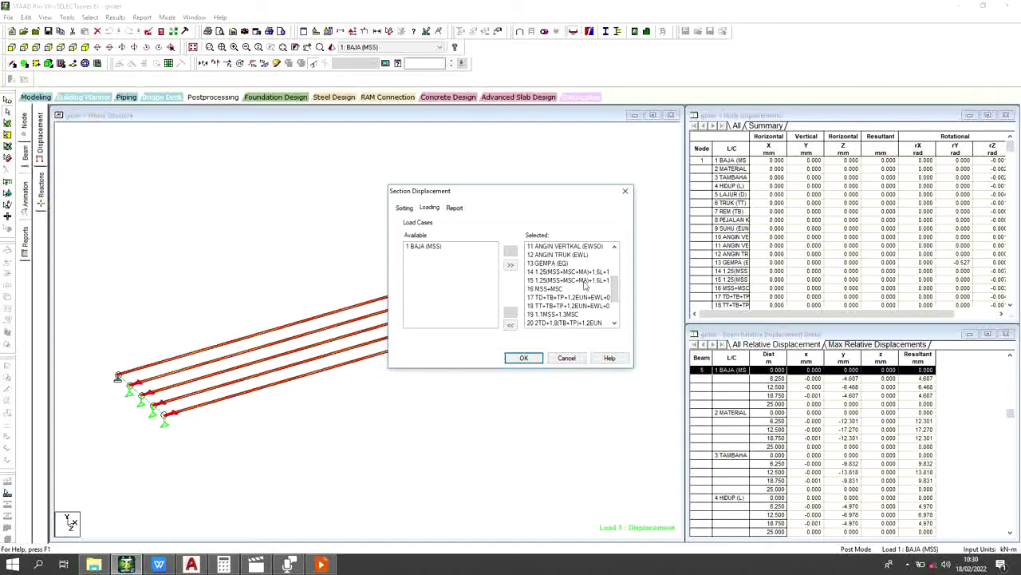
pyautogui.click(585, 281)
pyautogui.moveTo(611, 289); pyautogui.dragTo(611, 257)
pyautogui.click(580, 247)
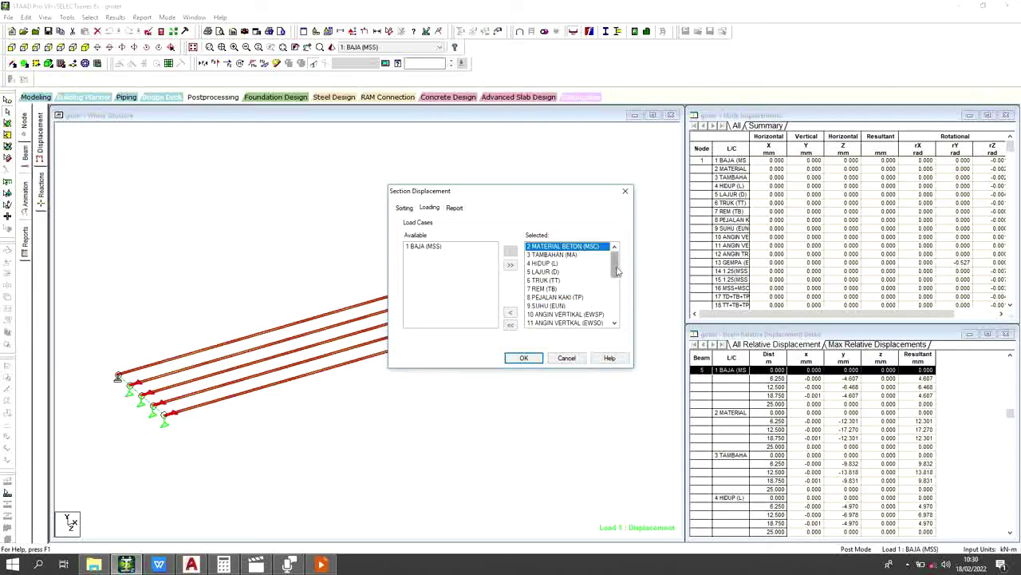
pyautogui.moveTo(616, 272); pyautogui.dragTo(615, 293)
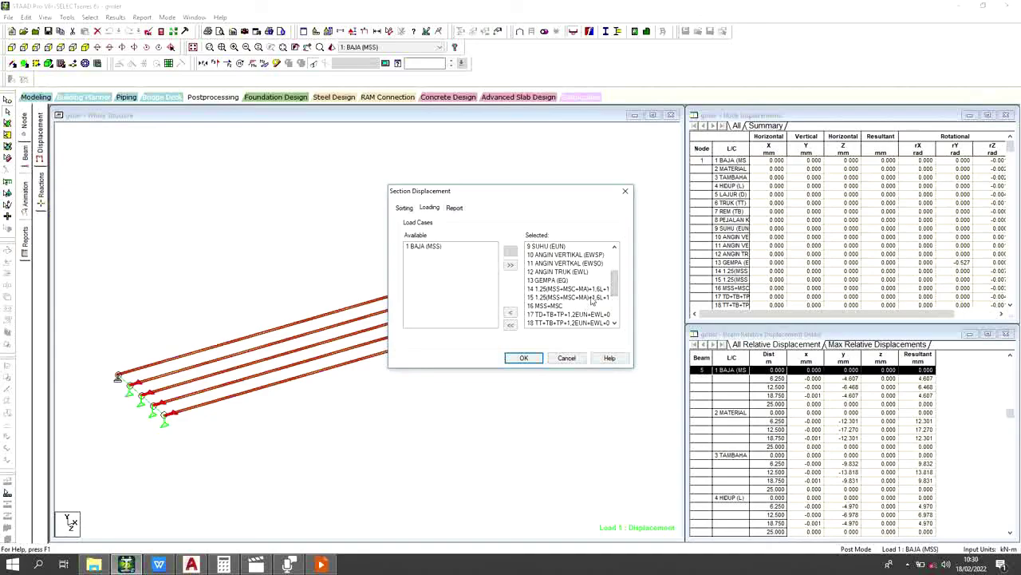
pyautogui.keyDown('shift'); pyautogui.click(589, 306); pyautogui.keyUp('shift')
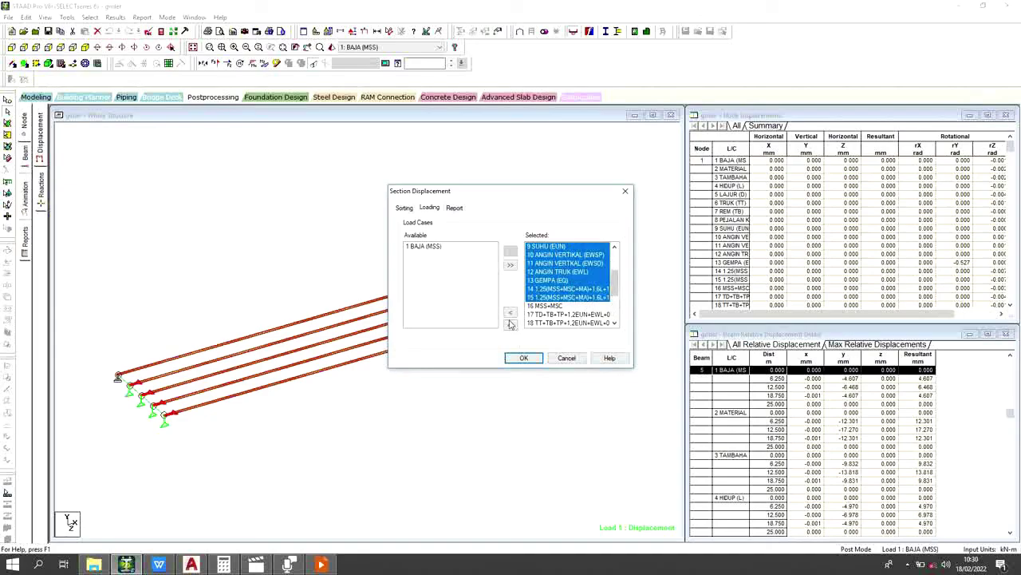
pyautogui.click(511, 312)
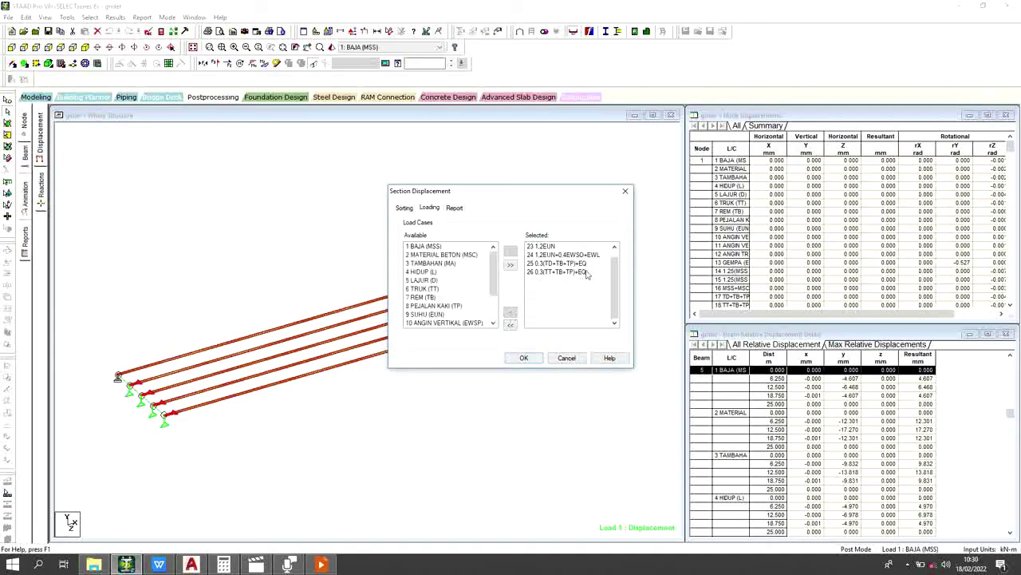
# Step: Remove load combinations 17 through 26 from the report's selected loads, keeping only 16 MSS+MSC
pyautogui.scroll(3, 595, 277)
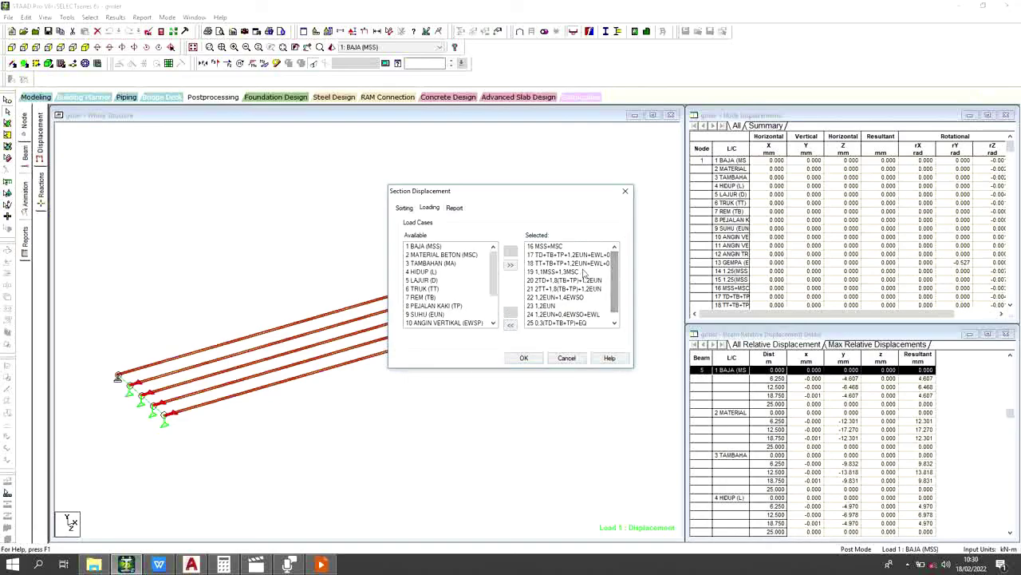
pyautogui.click(583, 255)
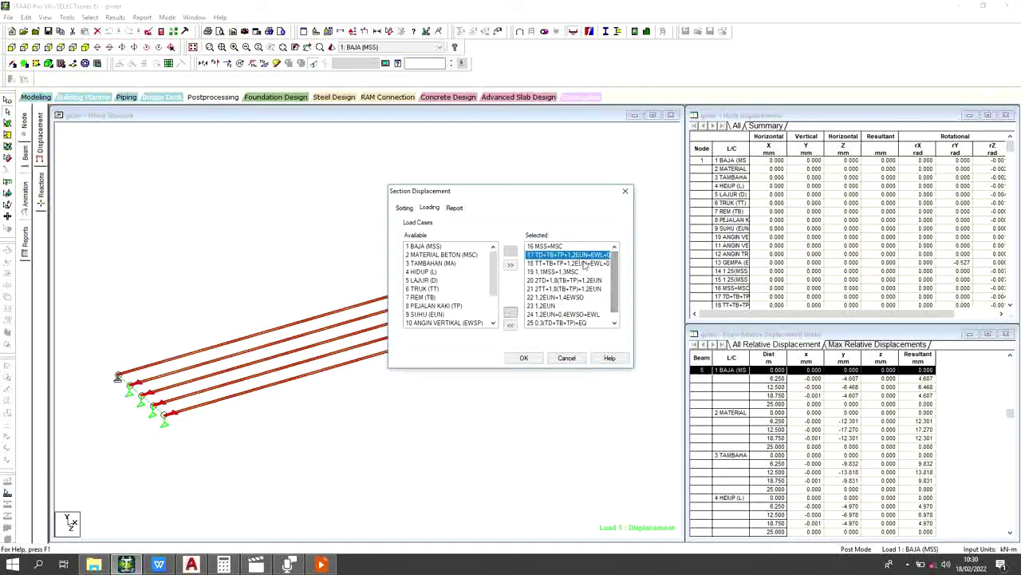
pyautogui.click(614, 295)
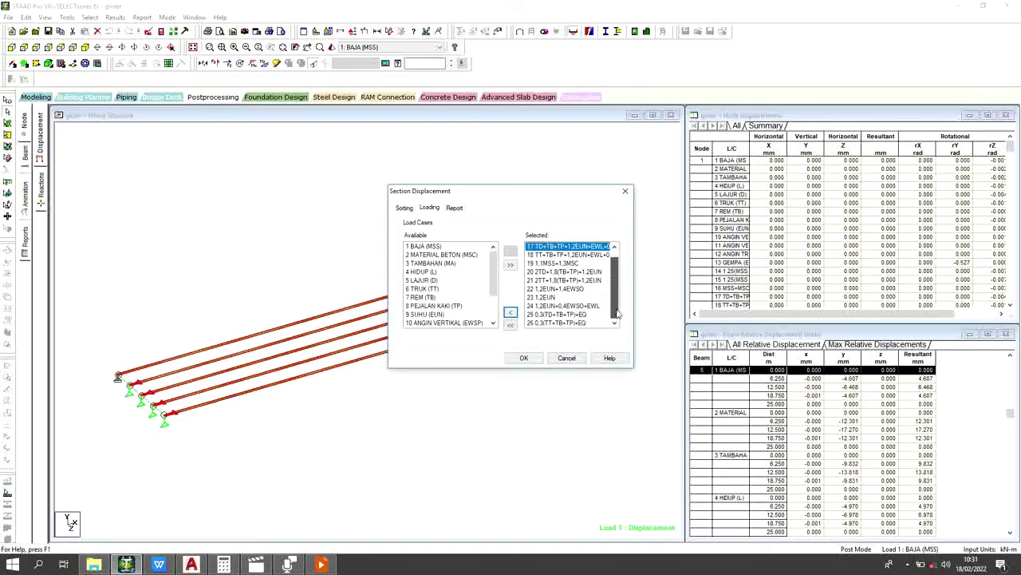
pyautogui.keyDown('shift'); pyautogui.click(561, 322); pyautogui.keyUp('shift')
pyautogui.click(510, 312)
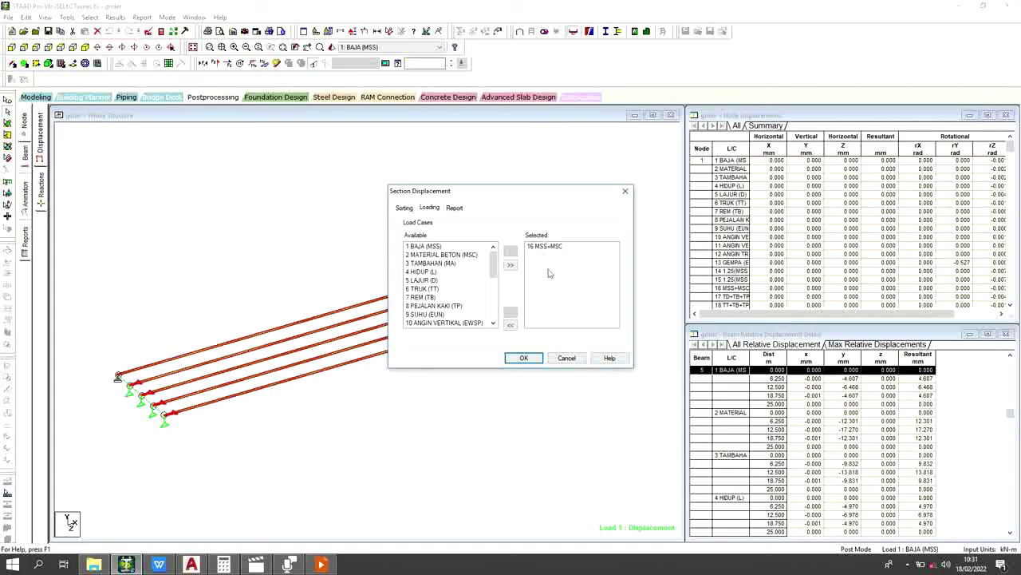
# Step: Generate the section displacement report for combination 16 and highlight the row of beam 5
pyautogui.click(533, 360)
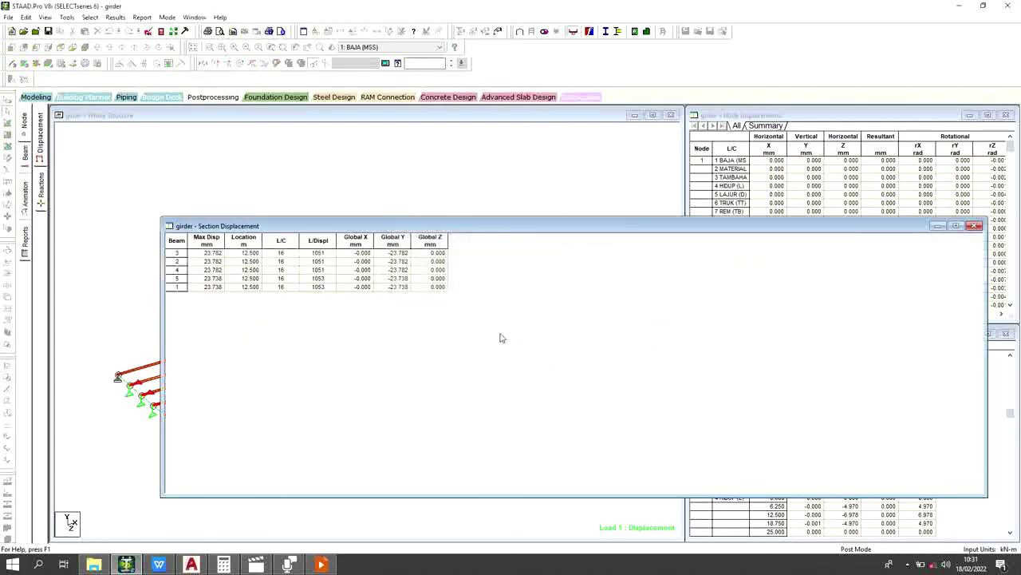
pyautogui.click(176, 279)
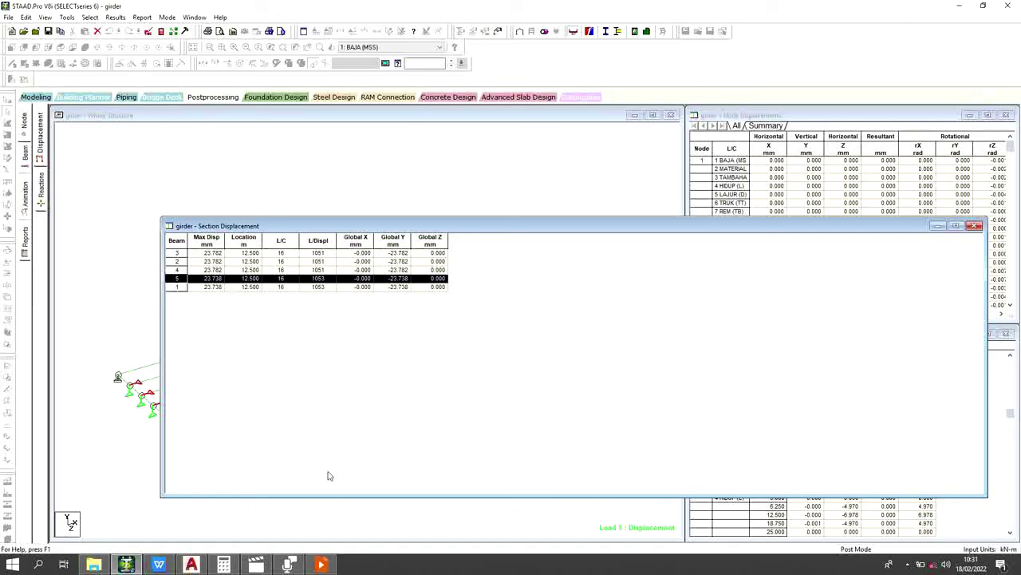
pyautogui.click(332, 565)
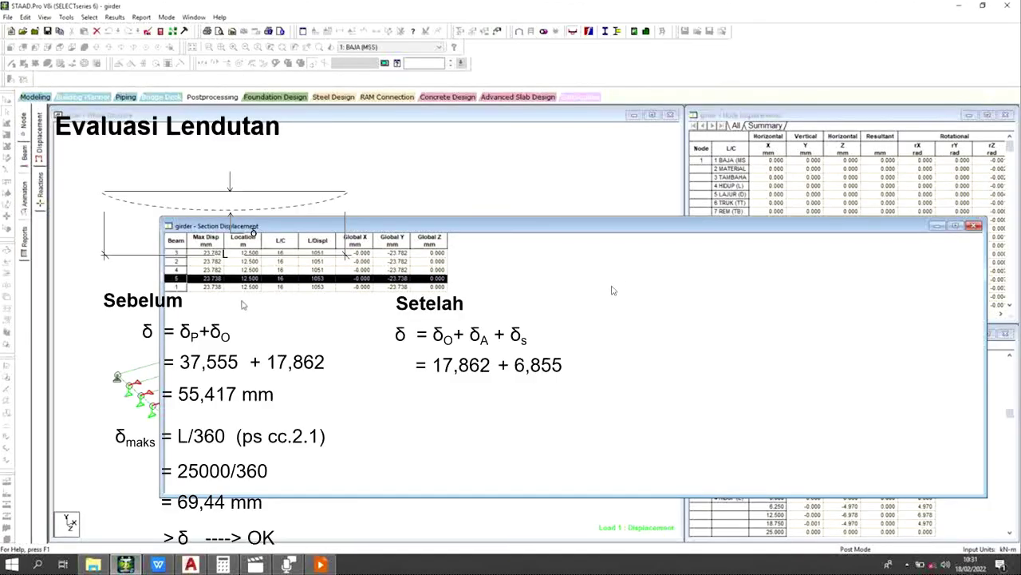